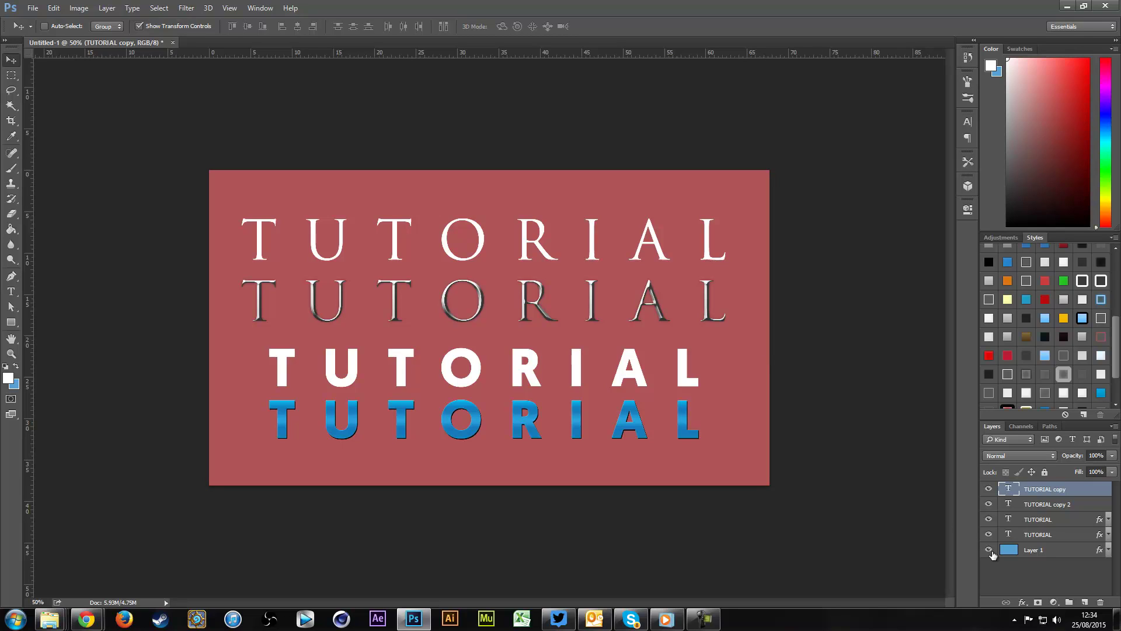
# Try a black stroke positioned inside on Layer 1, adjust its size, and cancel the layer style changes
pyautogui.click(1020, 569)
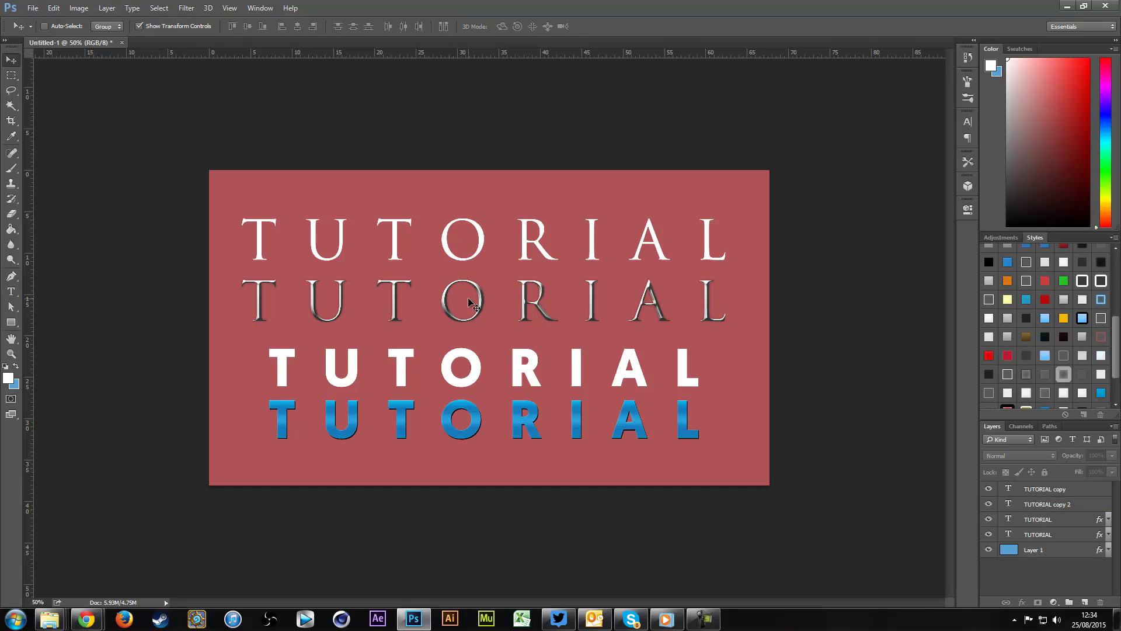
pyautogui.hotkey('ctrl', '0')
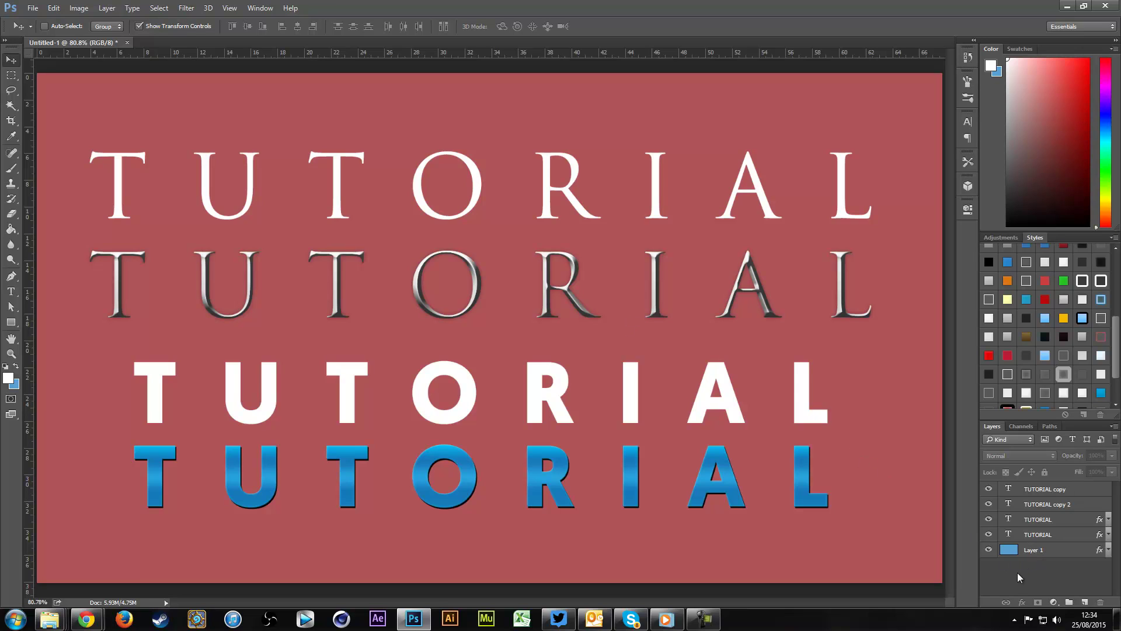
pyautogui.click(1018, 549)
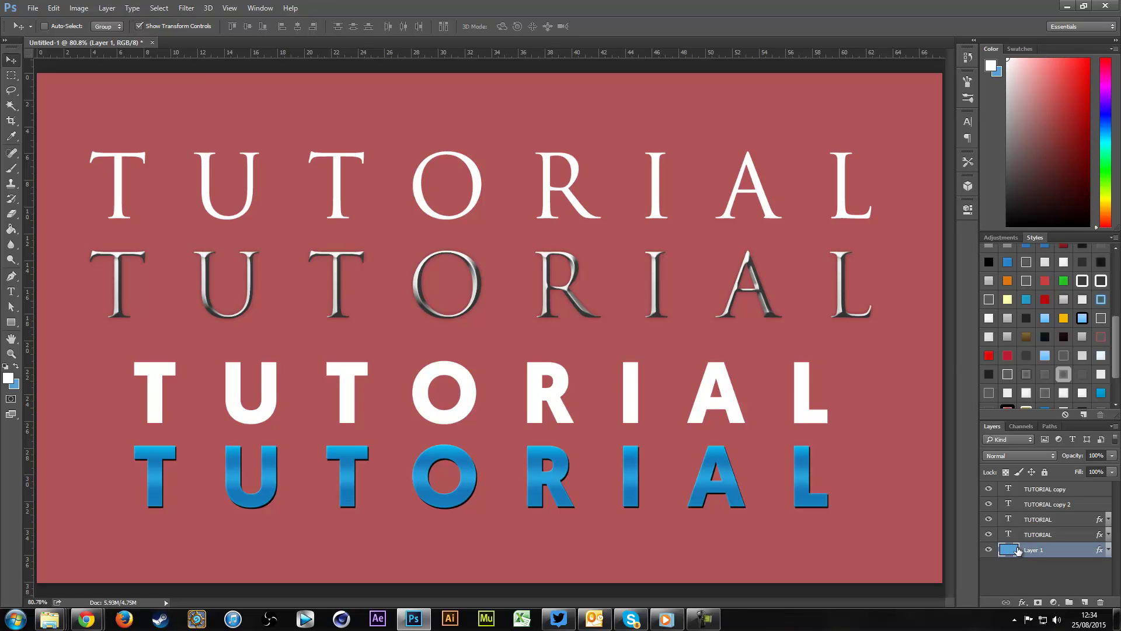
pyautogui.doubleClick(1018, 549)
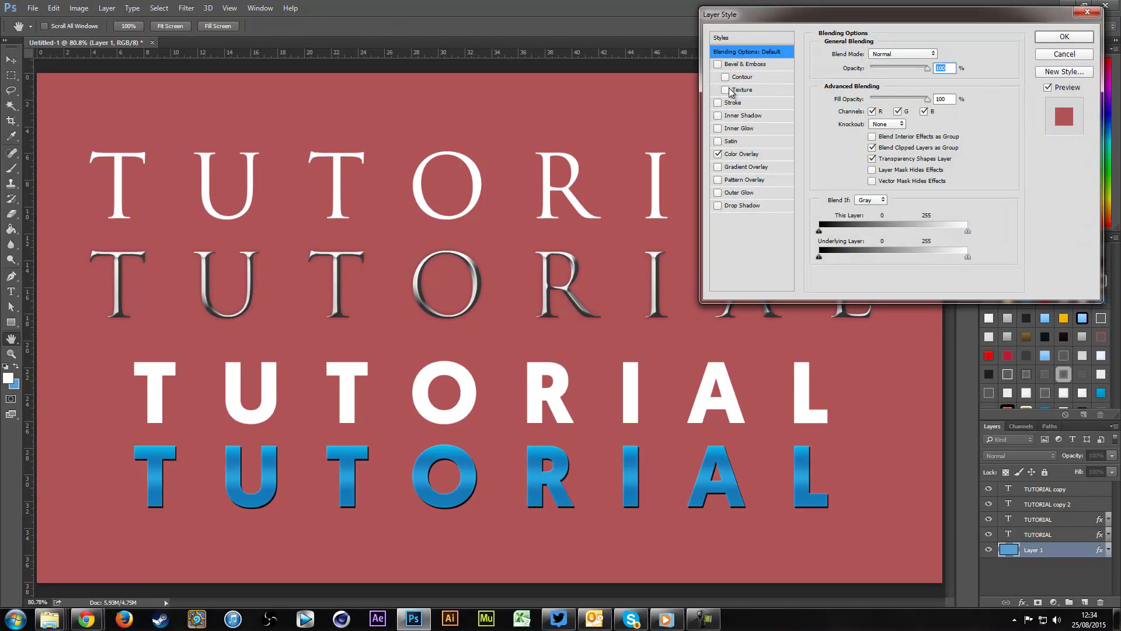
pyautogui.click(733, 102)
pyautogui.click(876, 68)
pyautogui.click(868, 86)
pyautogui.click(878, 55)
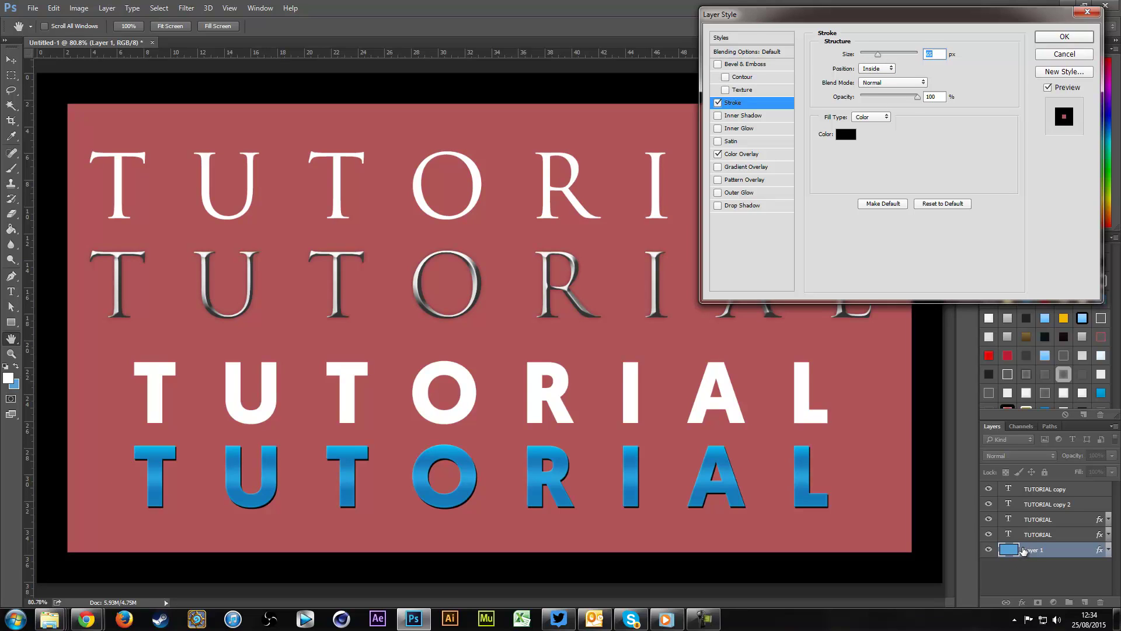
pyautogui.press('Escape')
# Examine the blending options and available effects in the Layer Style dialog for the TUTORIAL copy text layer
pyautogui.click(1042, 495)
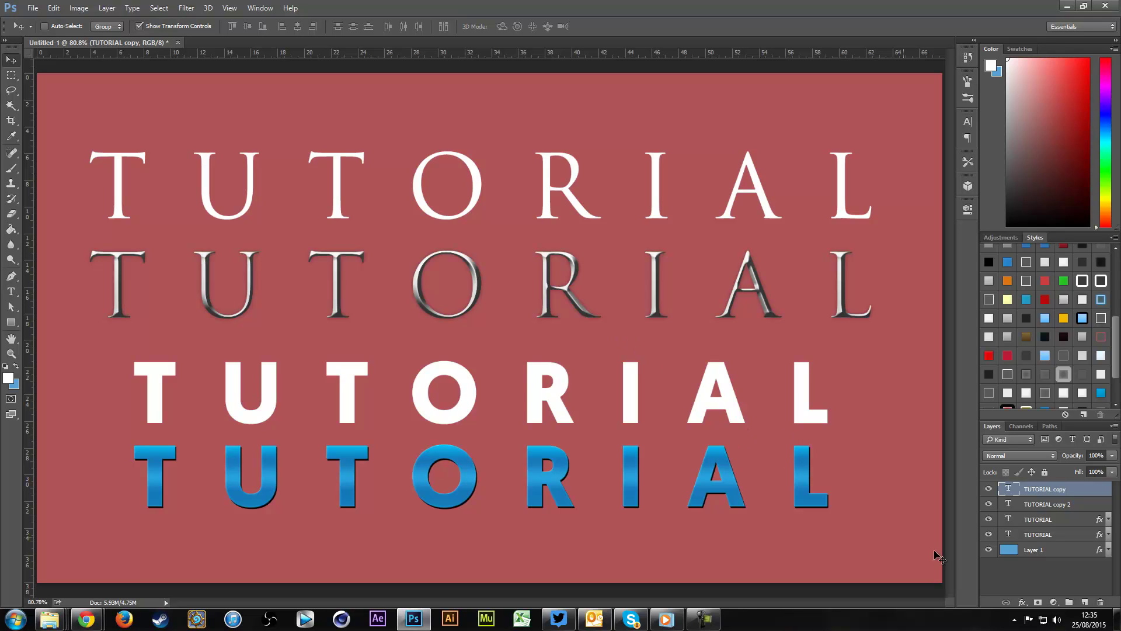
pyautogui.click(1031, 562)
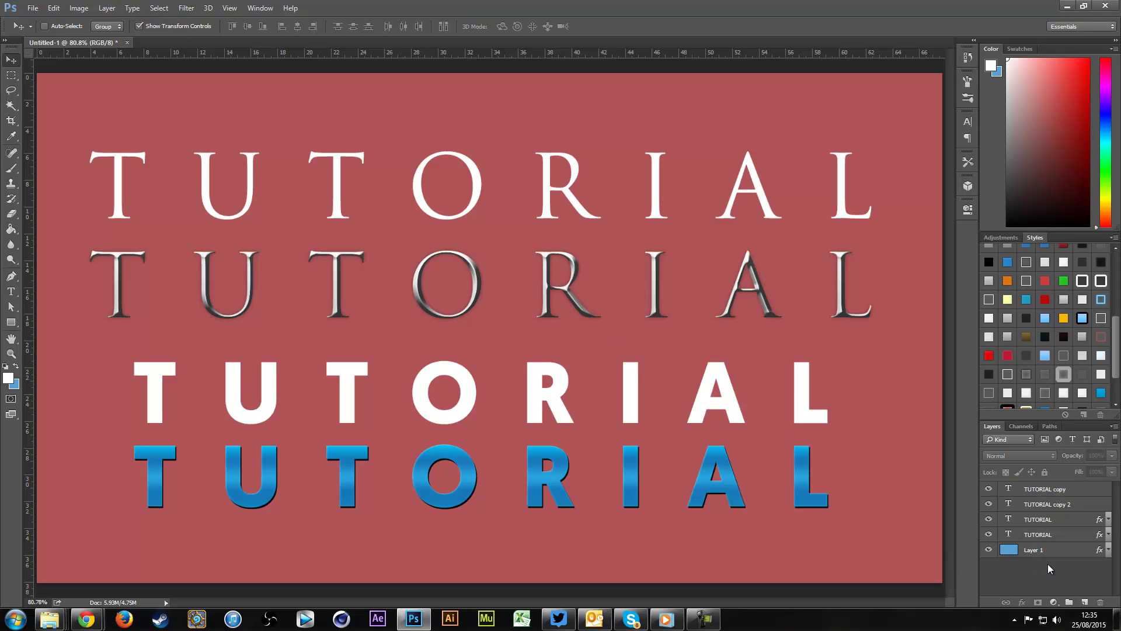
pyautogui.click(1028, 491)
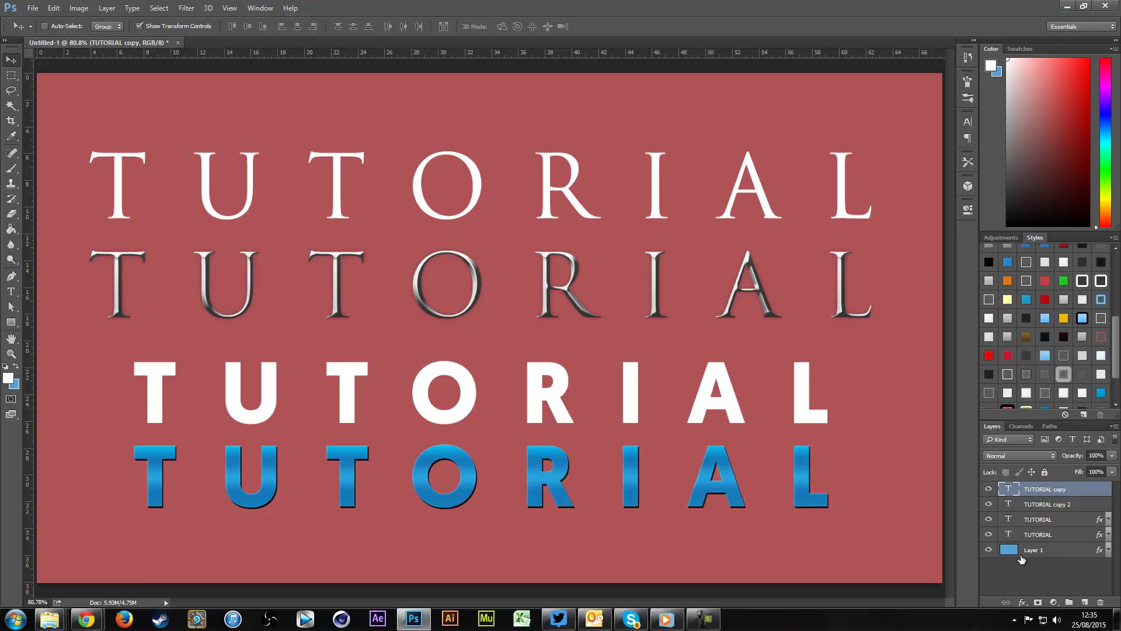
pyautogui.doubleClick(1021, 490)
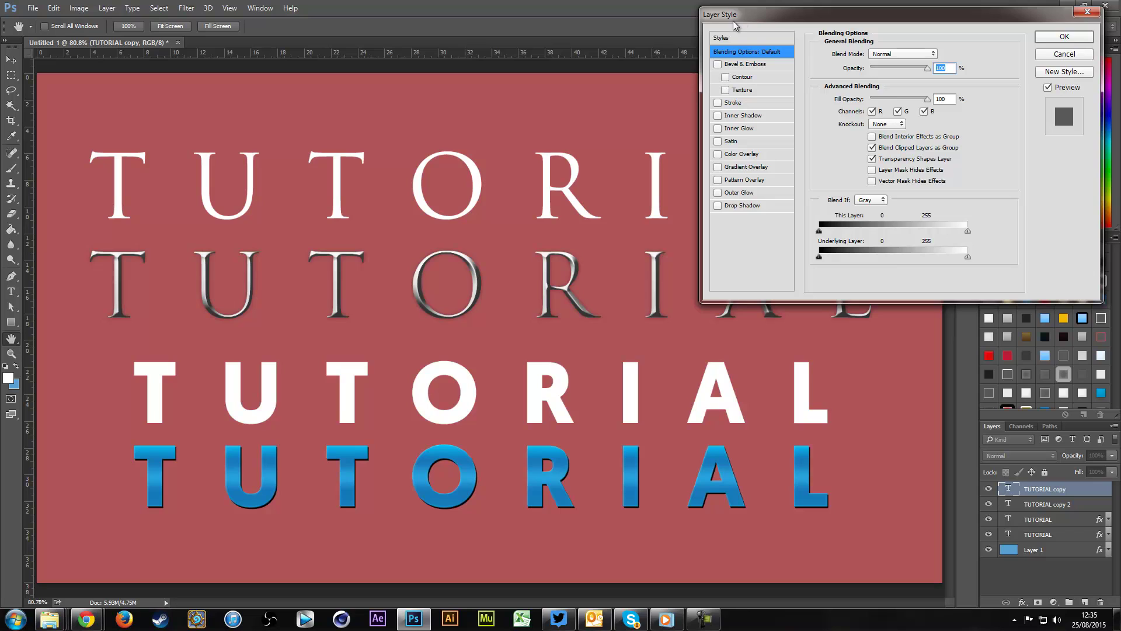
pyautogui.press('Escape')
pyautogui.click(107, 9)
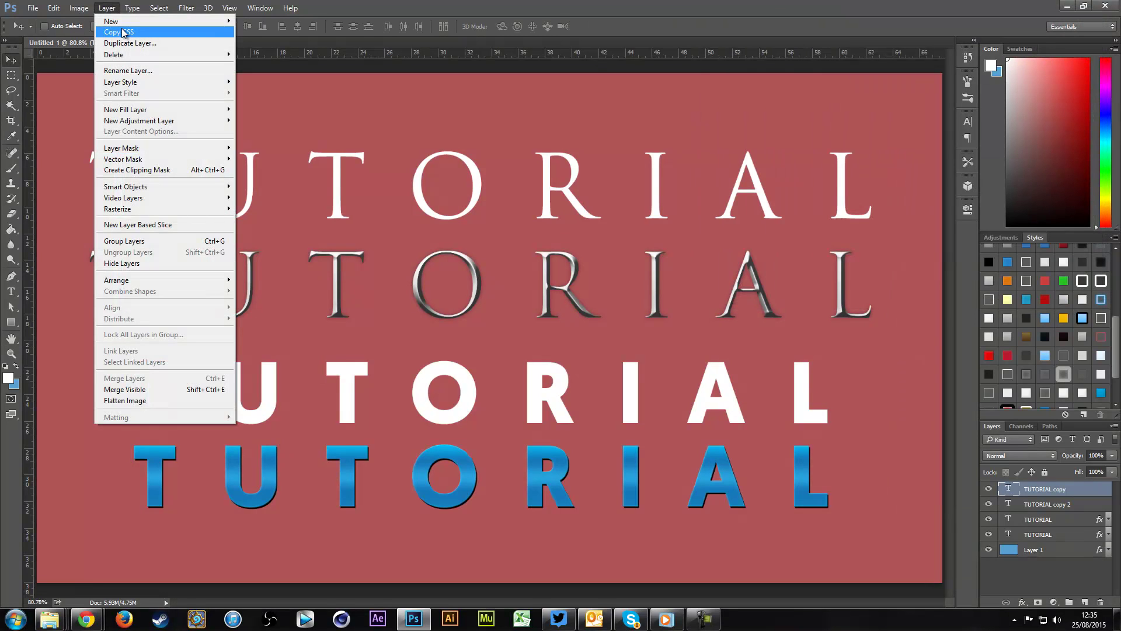
pyautogui.moveTo(167, 159)
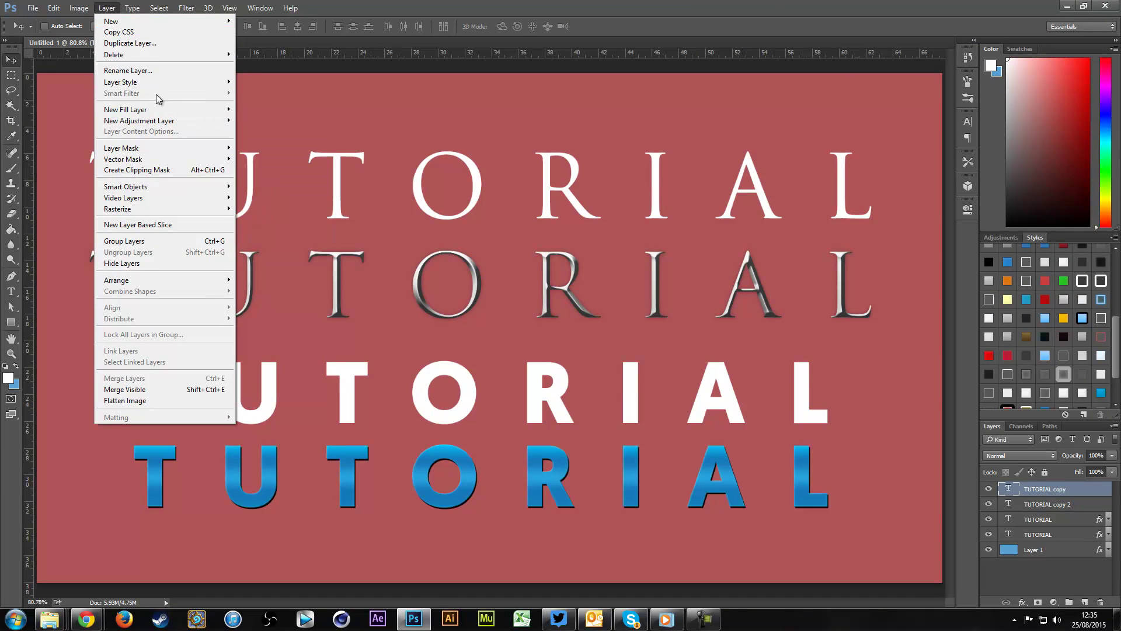
pyautogui.moveTo(152, 85)
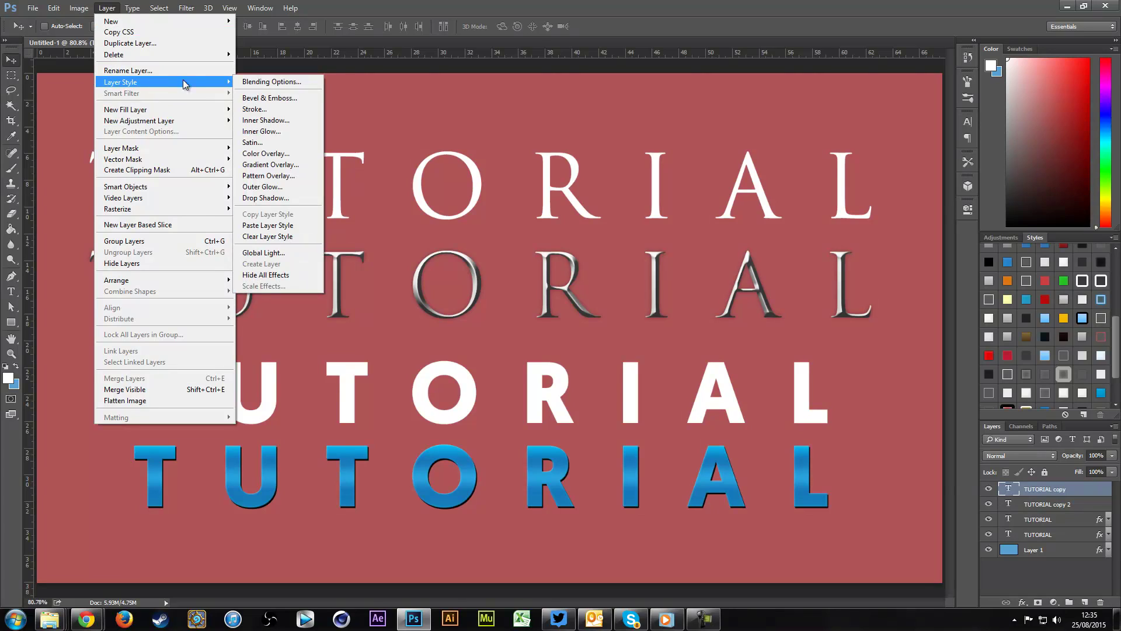
pyautogui.click(269, 82)
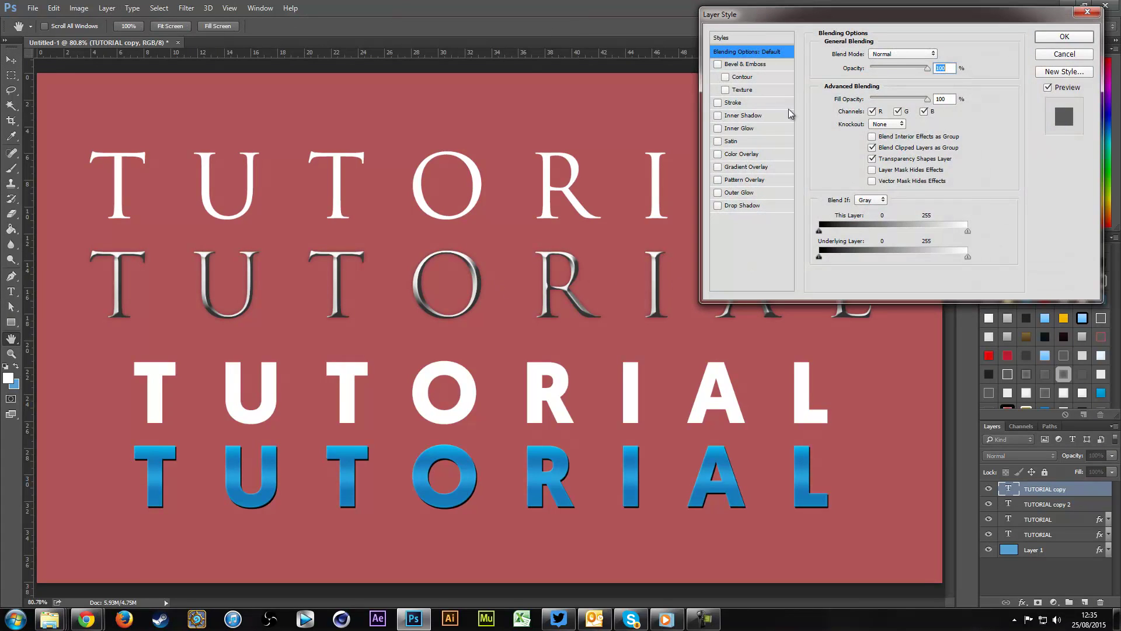
pyautogui.moveTo(761, 19); pyautogui.dragTo(694, 67)
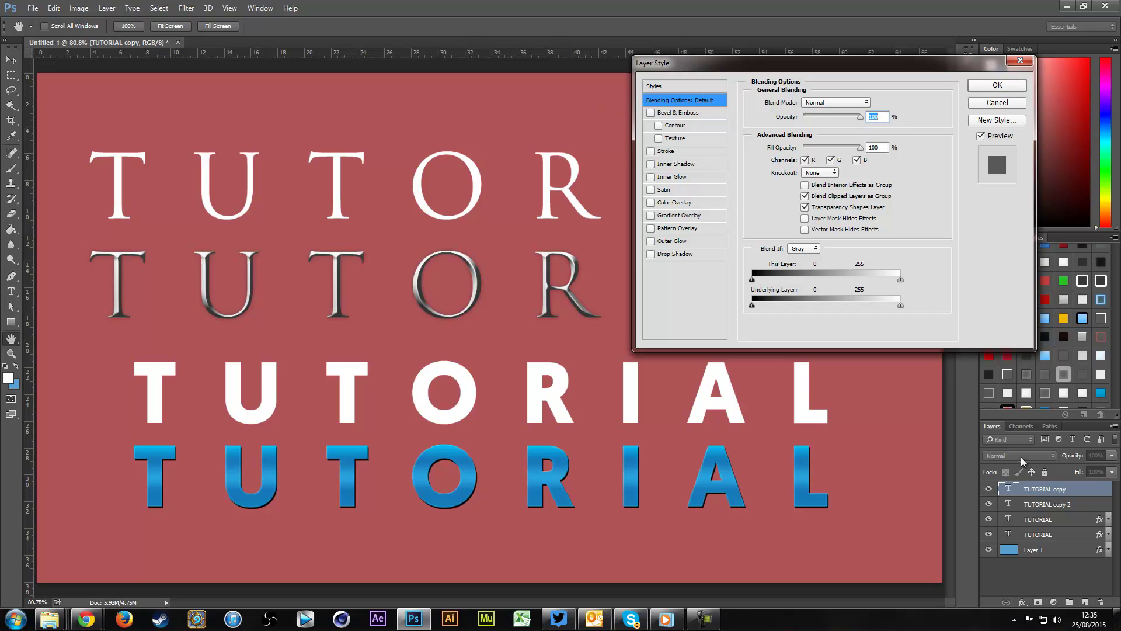
pyautogui.press('Escape')
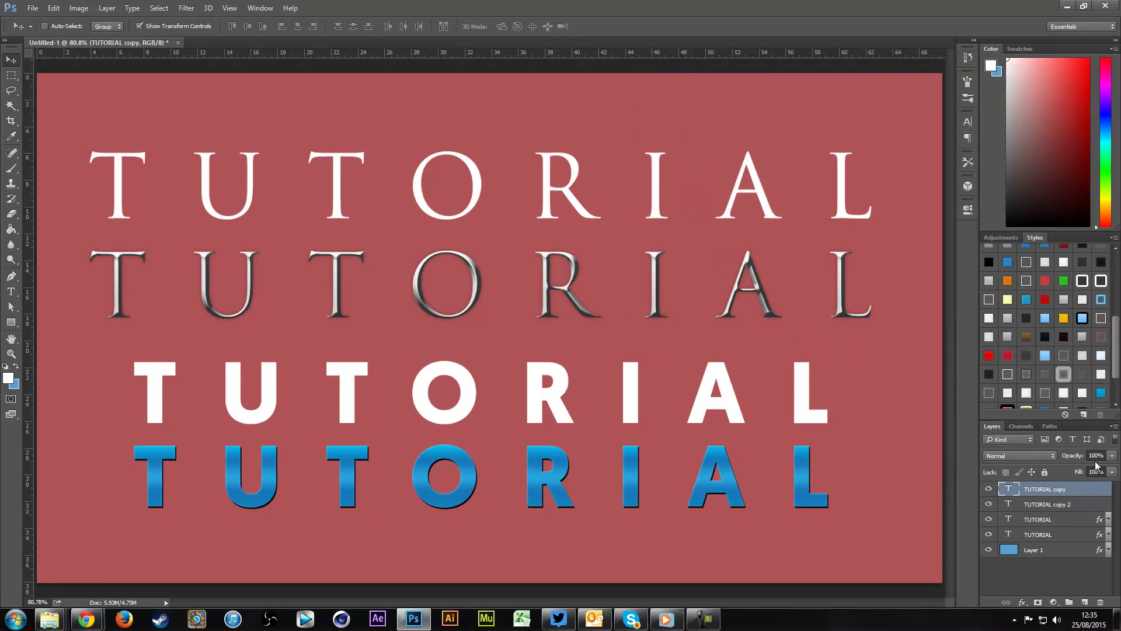
pyautogui.moveTo(1085, 476)
pyautogui.mouseDown()
pyautogui.moveTo(1052, 472)
pyautogui.moveTo(1104, 471)
pyautogui.mouseUp()
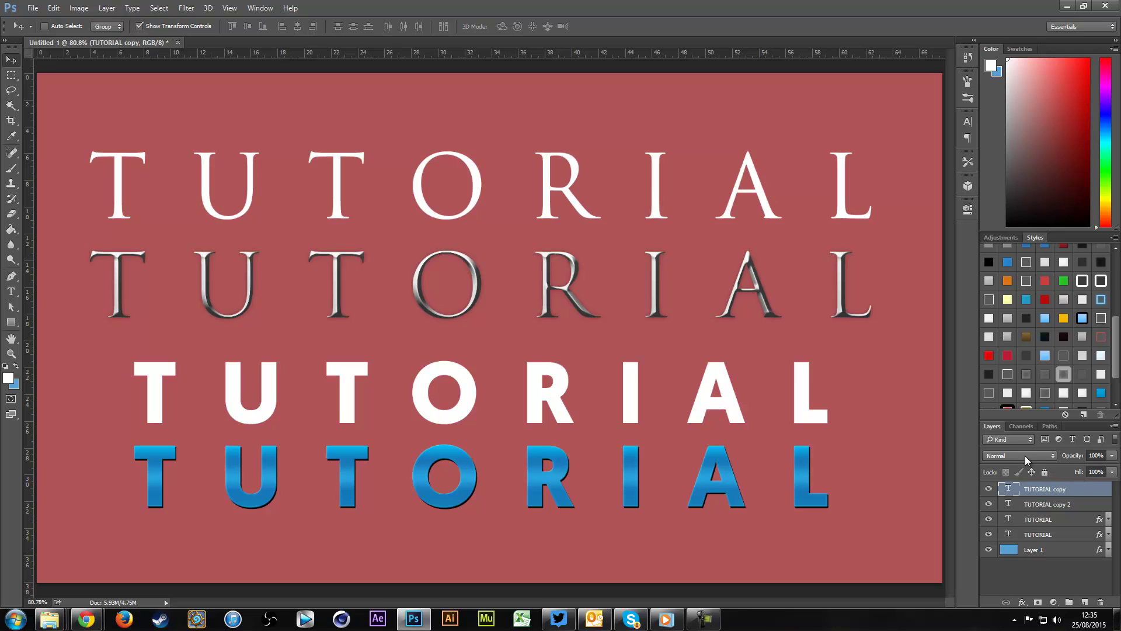
# Lower the TUTORIAL copy layer's opacity in its blending options, apply it, and restore the layer opacity to 100%
pyautogui.doubleClick(1022, 492)
pyautogui.moveTo(843, 117); pyautogui.dragTo(815, 117)
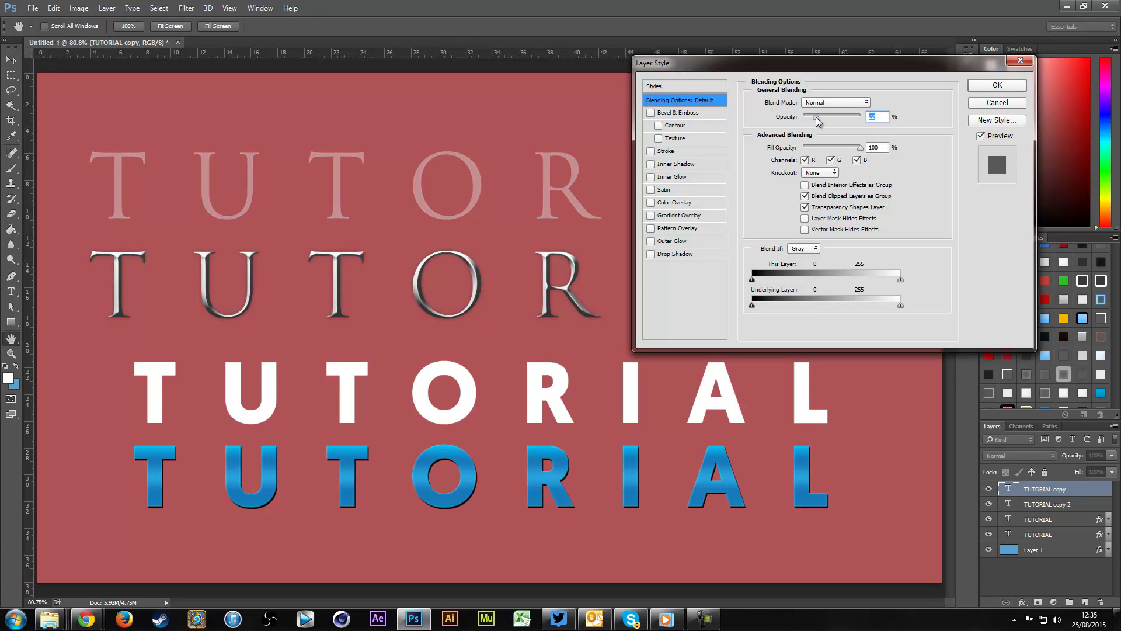
pyautogui.click(986, 89)
pyautogui.moveTo(1073, 458); pyautogui.dragTo(1113, 452)
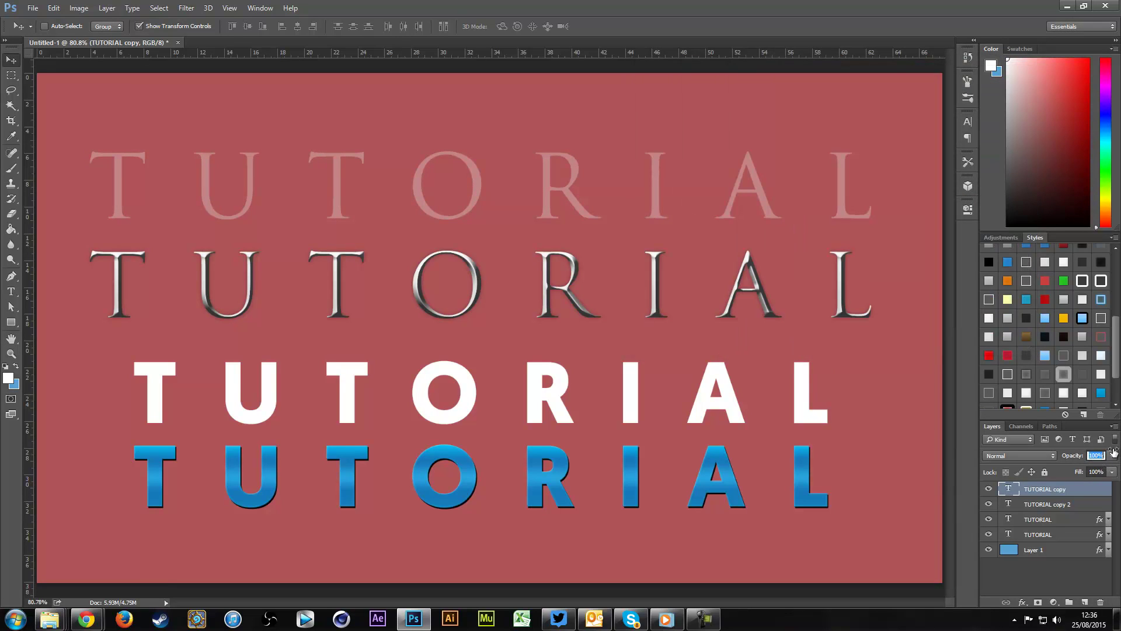
# Try a drop shadow on the TUTORIAL copy layer in its layer style settings and remove it again
pyautogui.doubleClick(1019, 490)
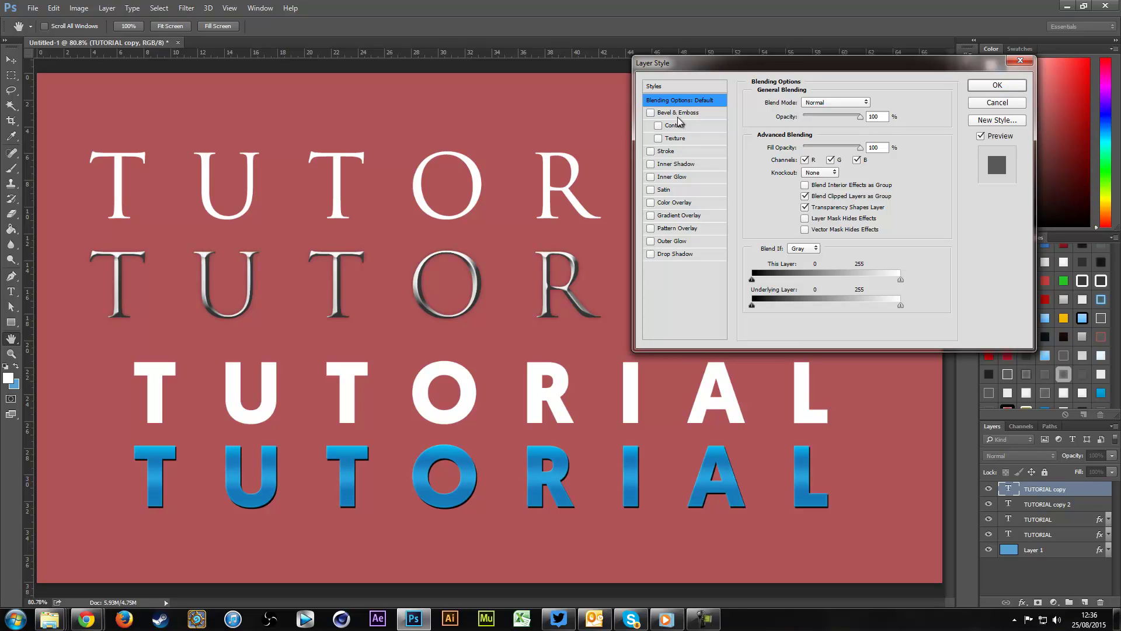
pyautogui.click(651, 255)
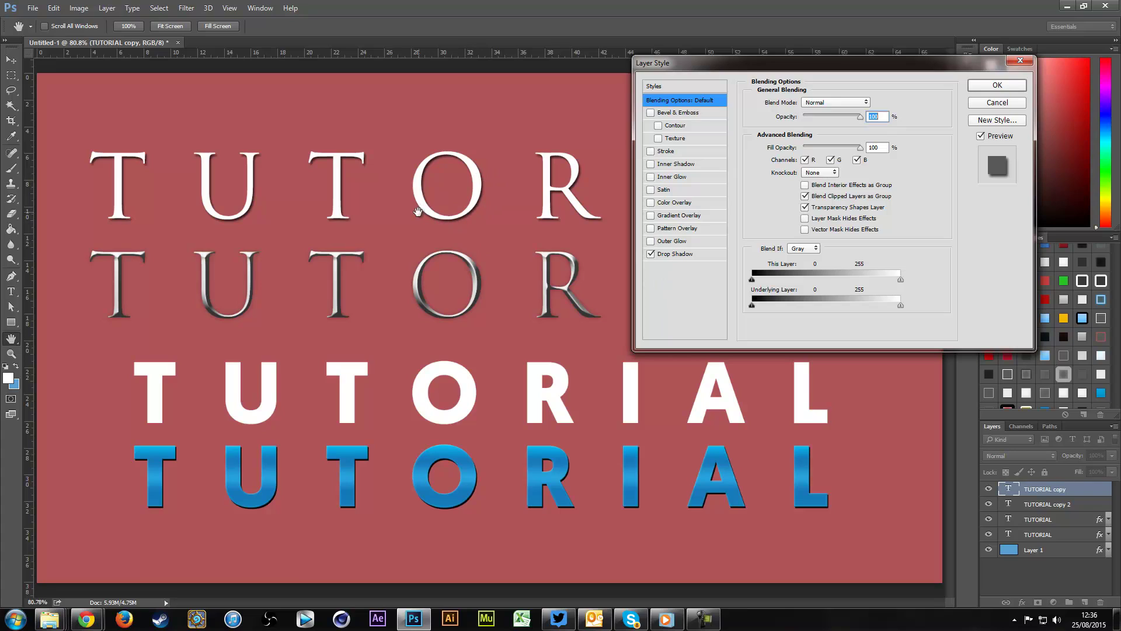
pyautogui.click(651, 254)
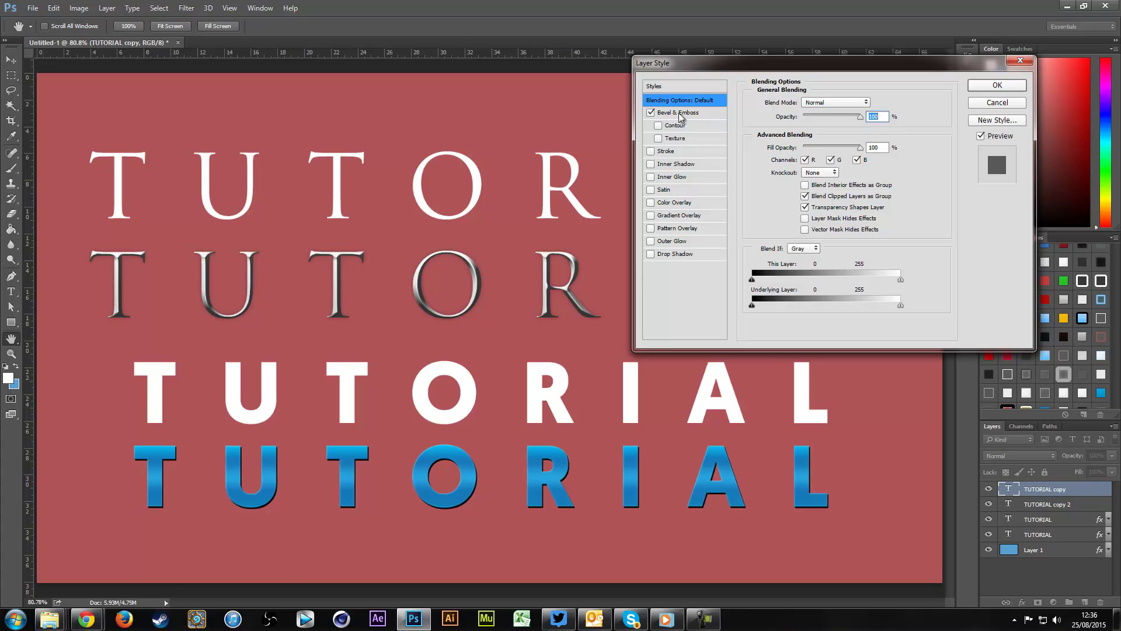
# Enable Bevel & Emboss on the TUTORIAL copy layer and set its style to Inner Bevel
pyautogui.click(682, 114)
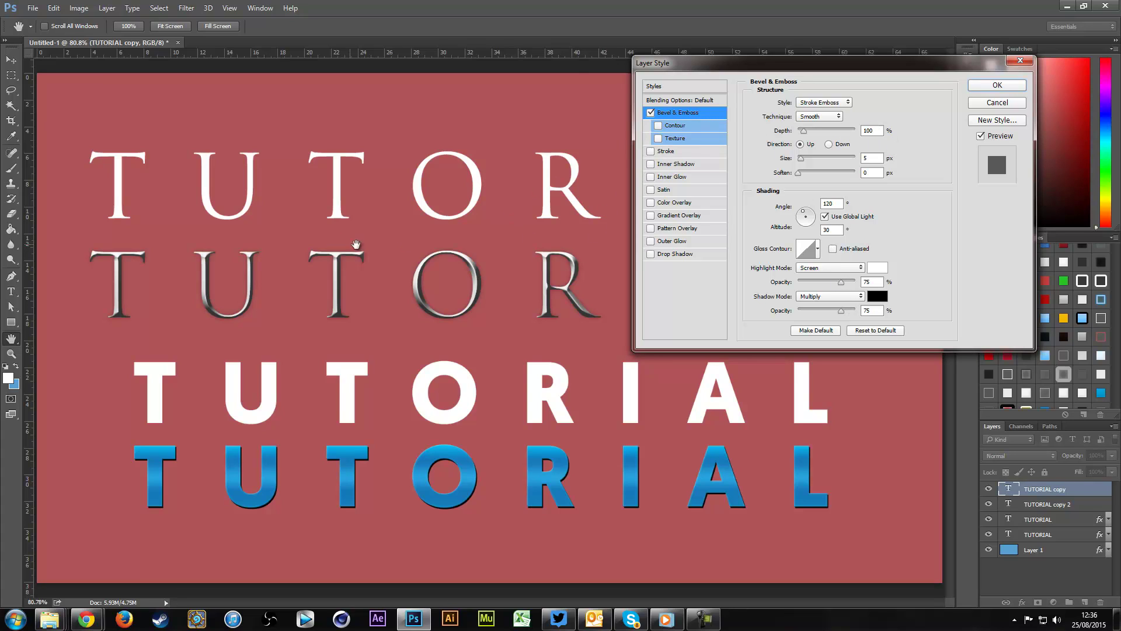
pyautogui.click(650, 113)
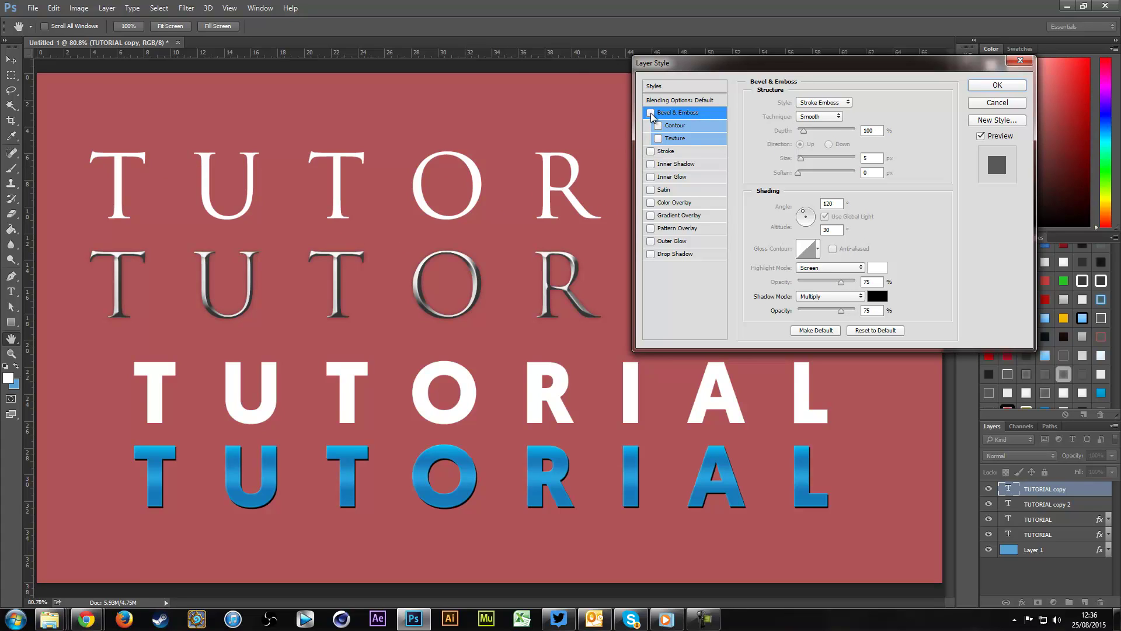
pyautogui.click(651, 112)
pyautogui.click(806, 103)
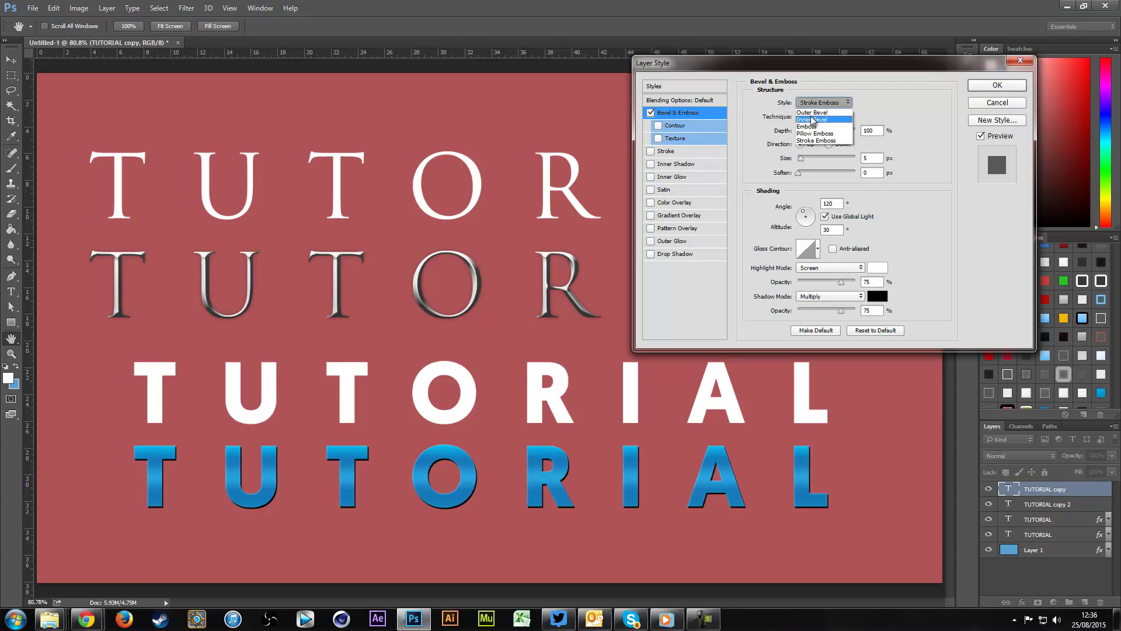
pyautogui.click(828, 120)
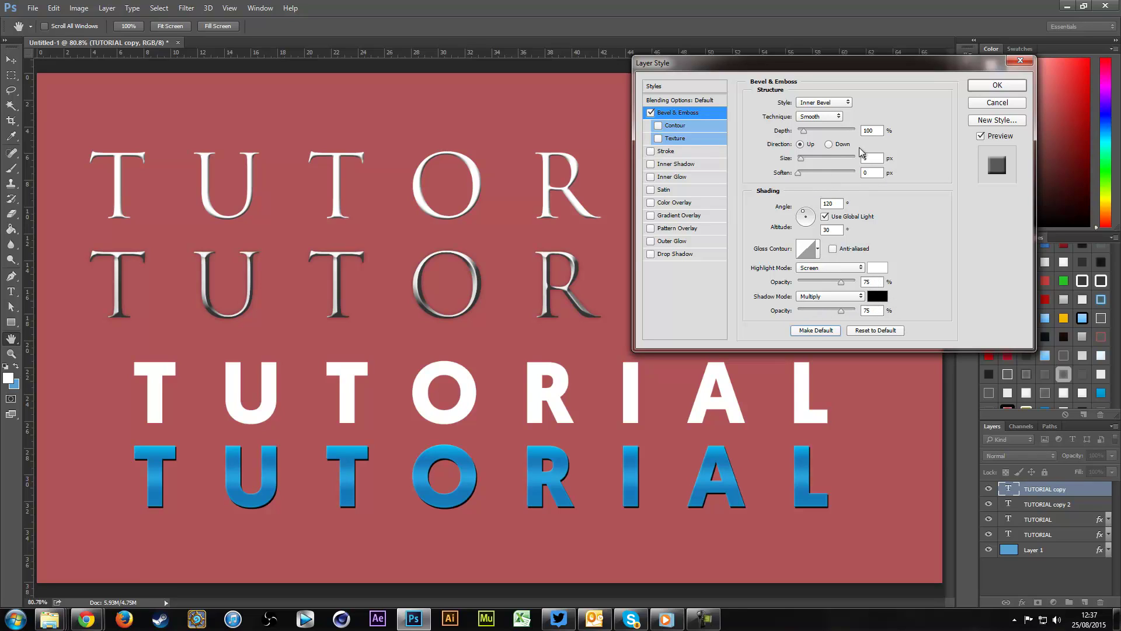
# Try the Outer Bevel style on the top TUTORIAL text and switch the effect back to Inner Bevel
pyautogui.click(806, 106)
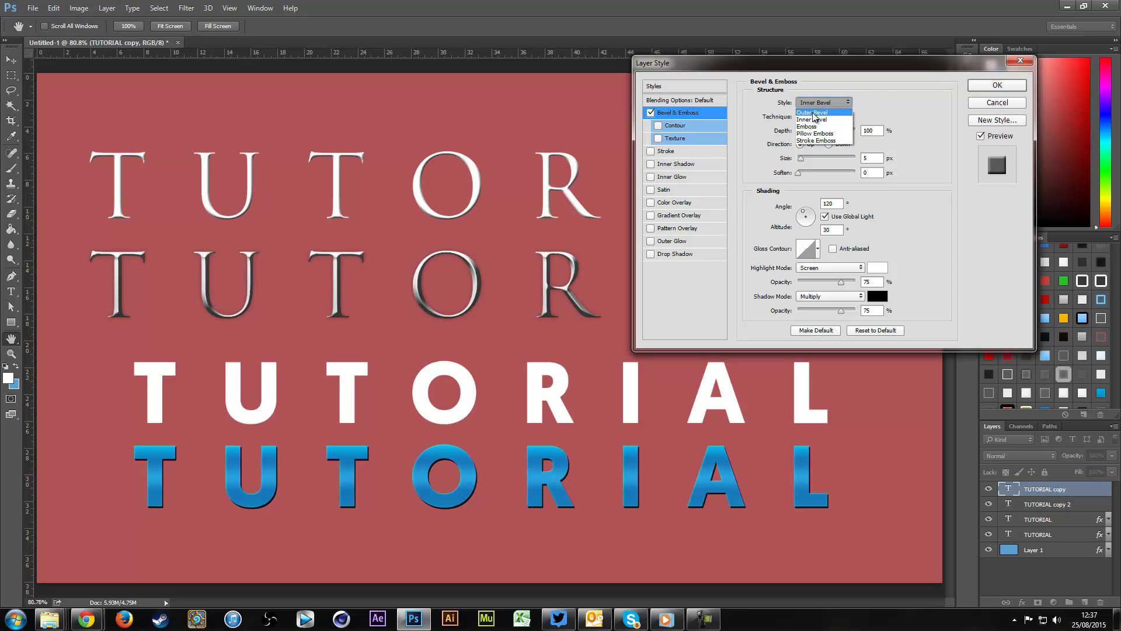
pyautogui.click(820, 115)
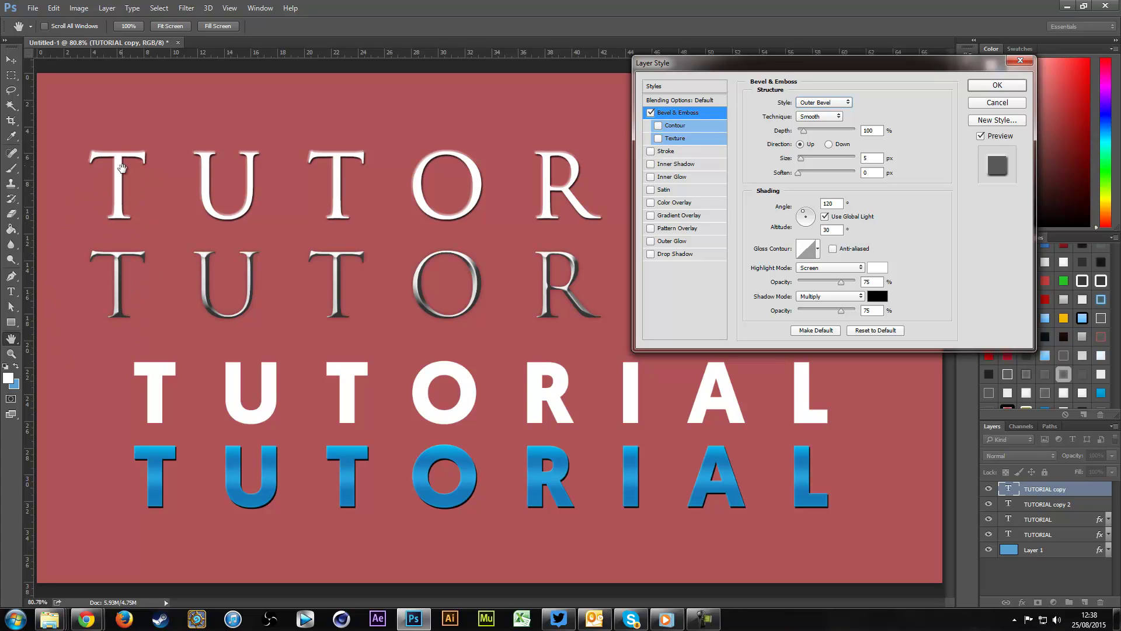
pyautogui.click(806, 104)
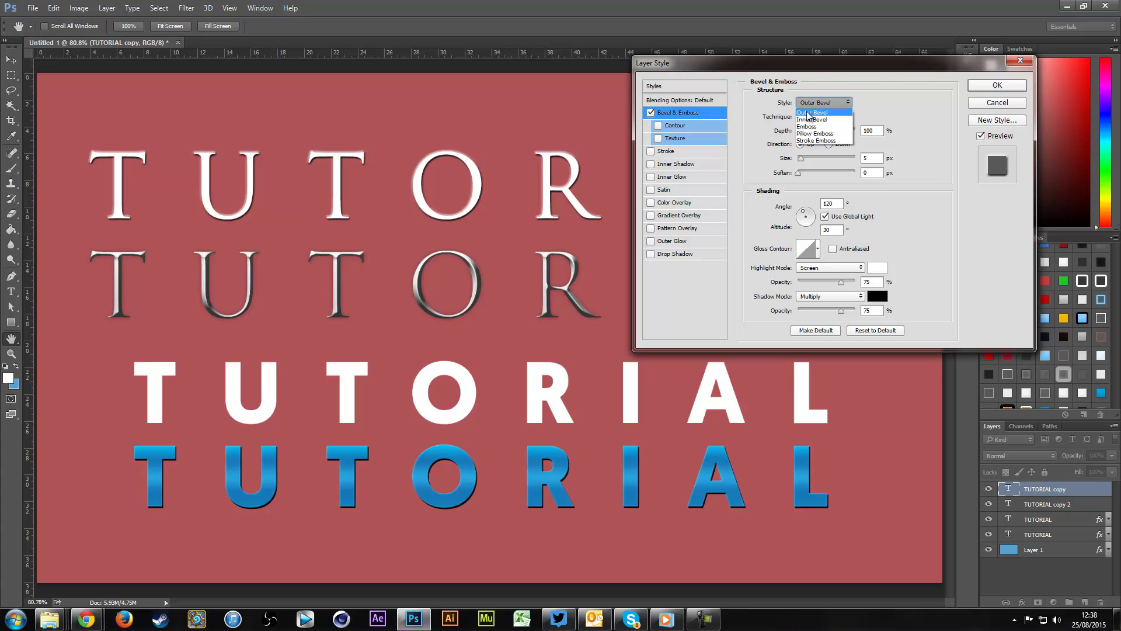
pyautogui.click(810, 113)
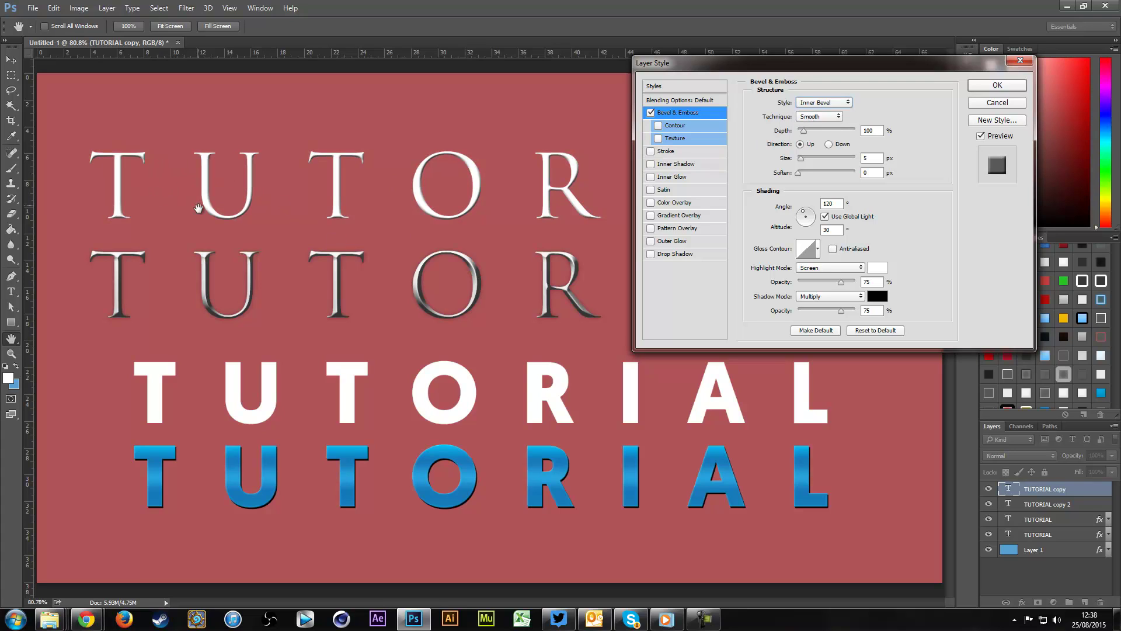
# Try the Emboss and Pillow Emboss styles on the top TUTORIAL text and return the style to Inner Bevel
pyautogui.click(829, 104)
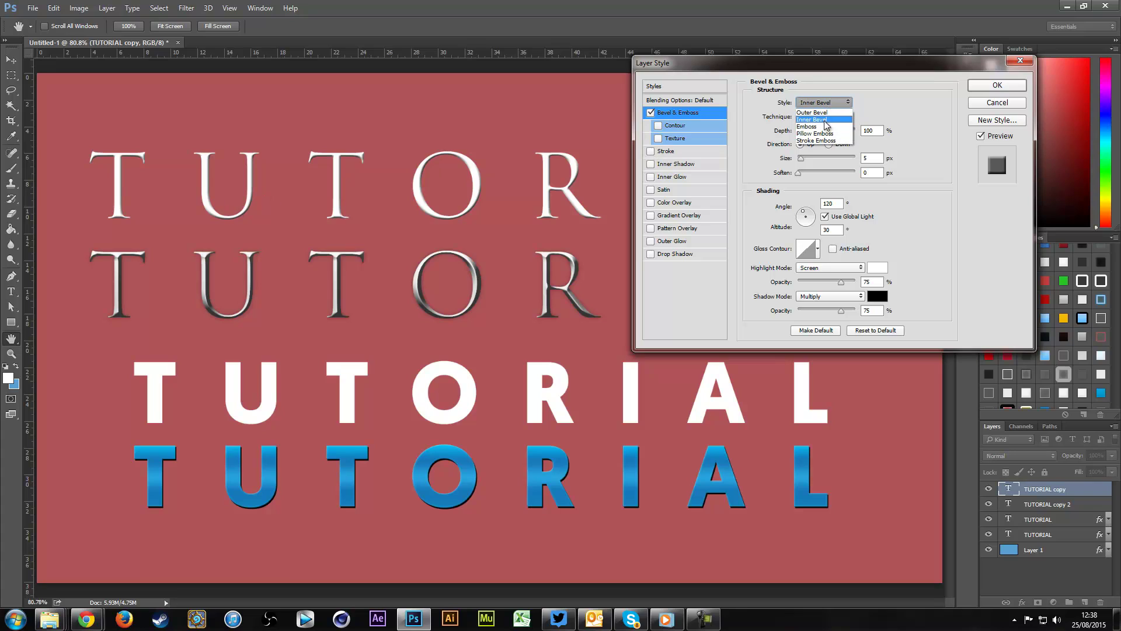
pyautogui.click(828, 127)
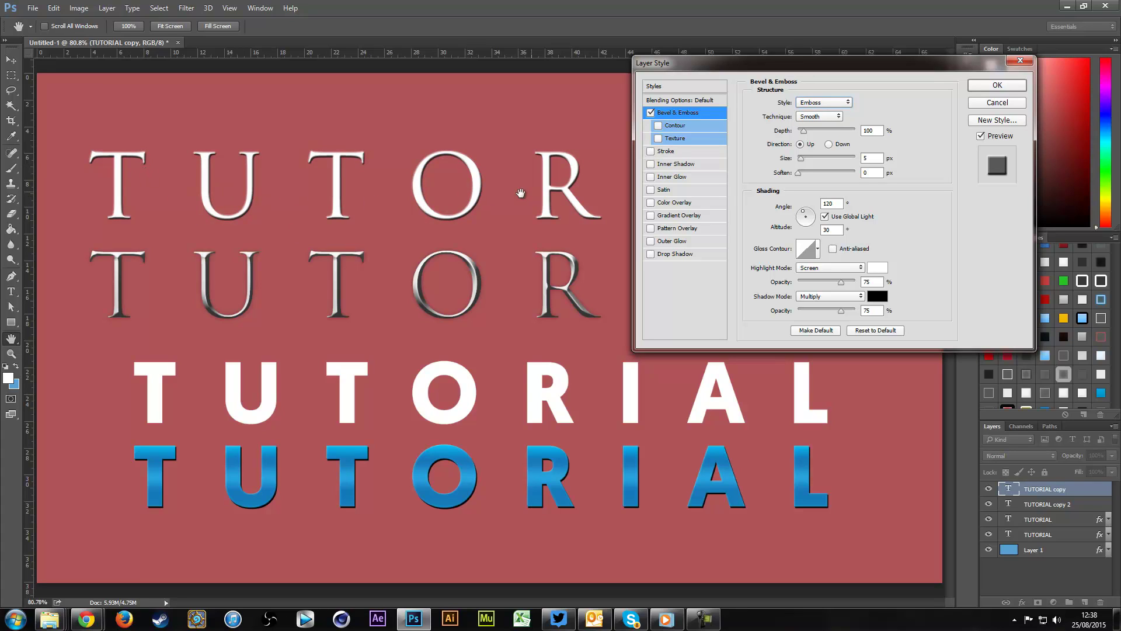
pyautogui.click(818, 104)
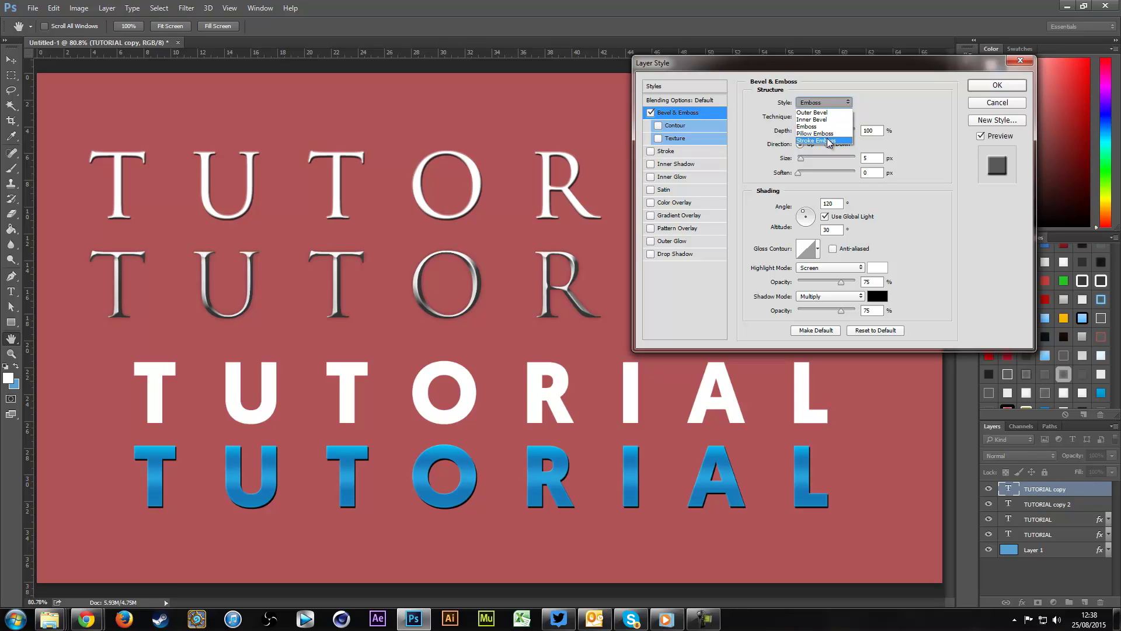
pyautogui.click(828, 134)
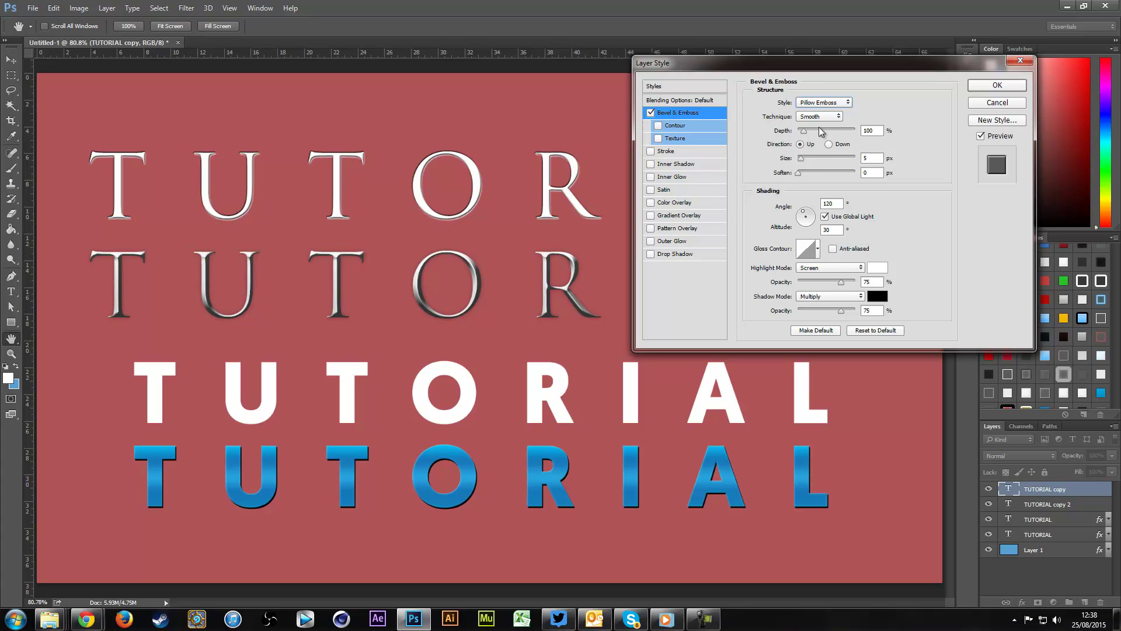
pyautogui.click(826, 102)
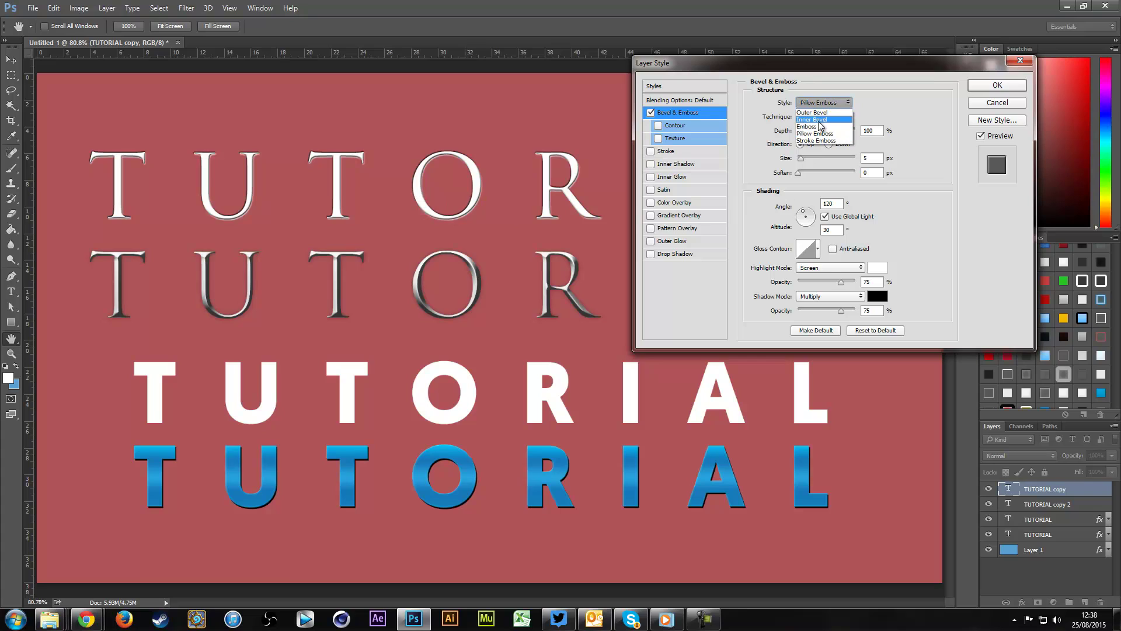
pyautogui.click(812, 120)
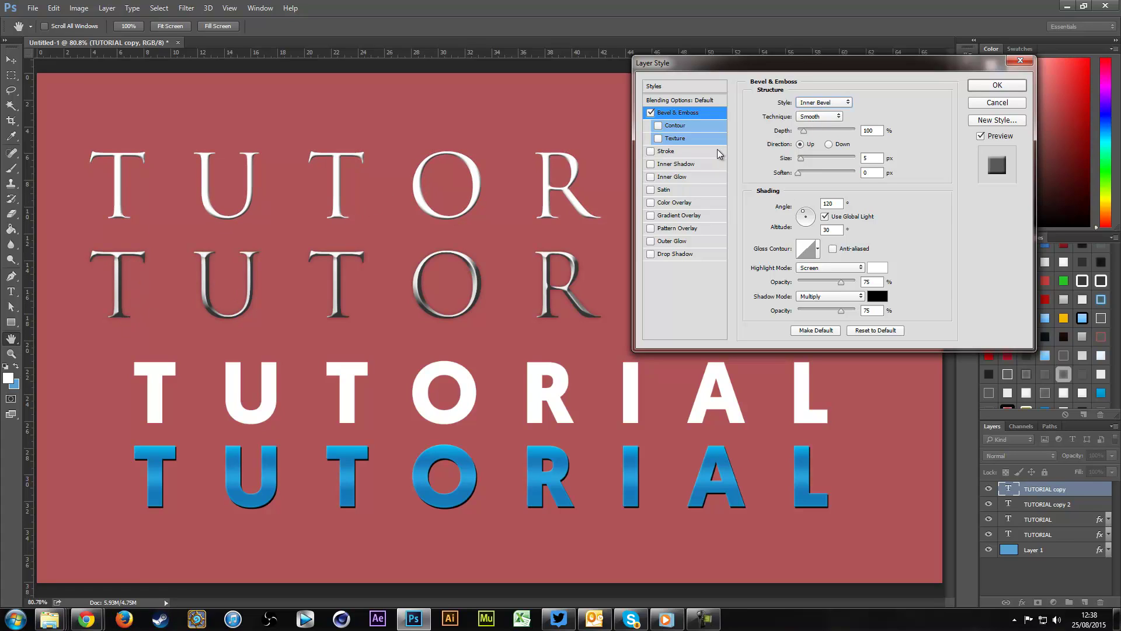
# Set the top TUTORIAL text's Inner Bevel depth to 1000% and its size to 10 px
pyautogui.moveTo(811, 131); pyautogui.dragTo(865, 133)
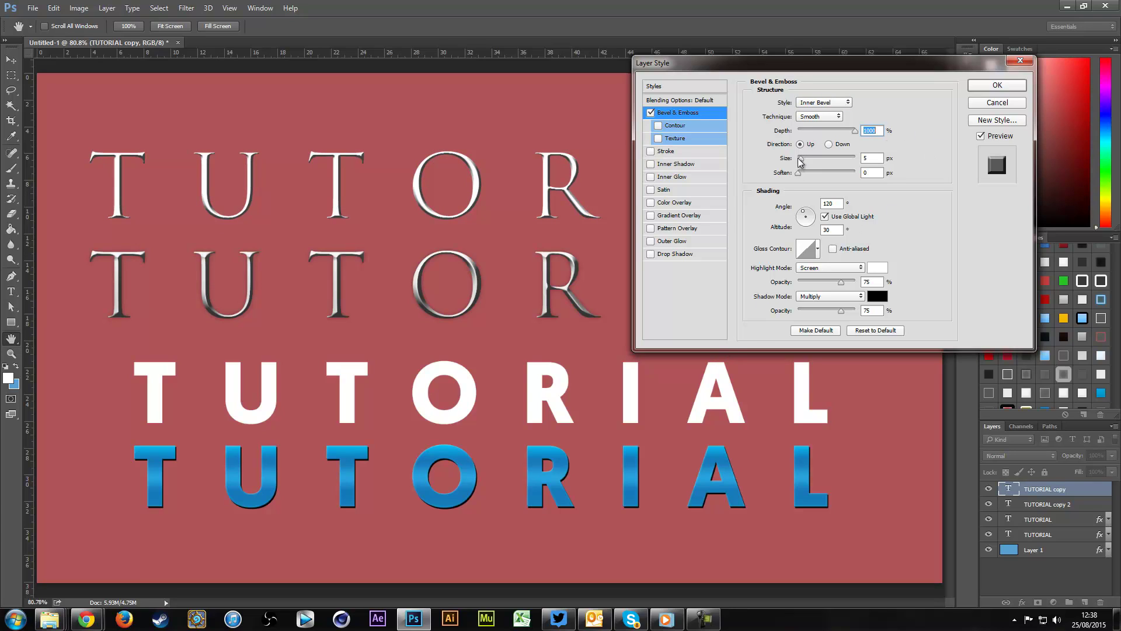
pyautogui.click(869, 157)
pyautogui.press('Up')
pyautogui.press('Up')
pyautogui.press('Up')
pyautogui.press('Up')
pyautogui.press('Up')
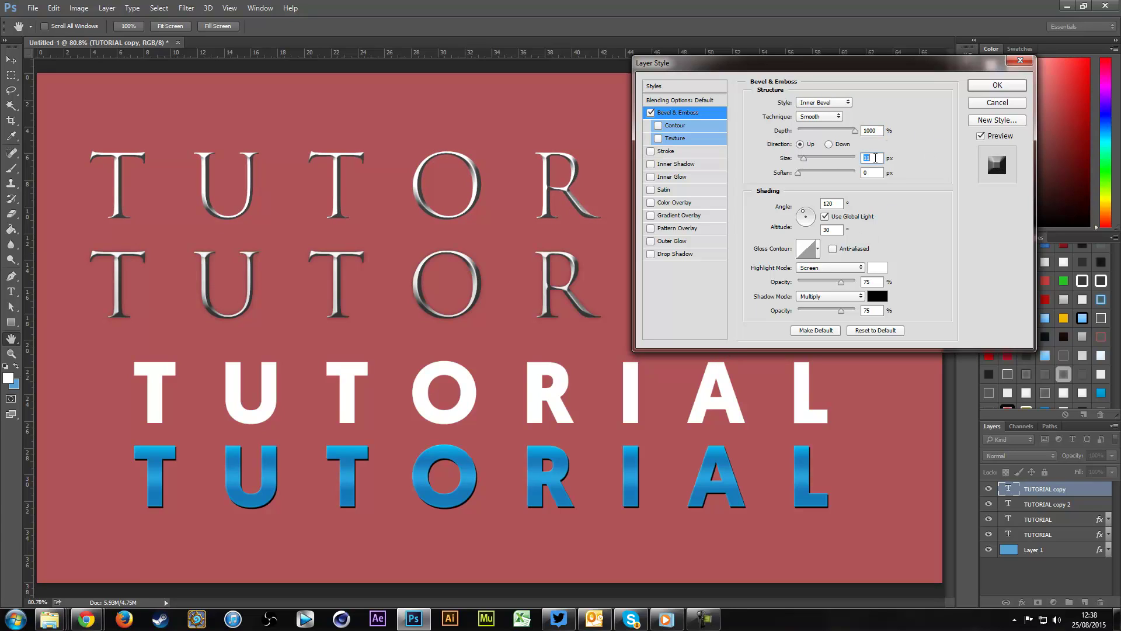
pyautogui.press('Up')
pyautogui.press('Up')
# Try higher and lower Soften amounts on the bevel and settle on 2 px
pyautogui.click(869, 173)
pyautogui.press('Up')
pyautogui.click(871, 174)
pyautogui.press('Down')
pyautogui.press('Down')
pyautogui.press('Up')
pyautogui.press('Up')
pyautogui.press('Up')
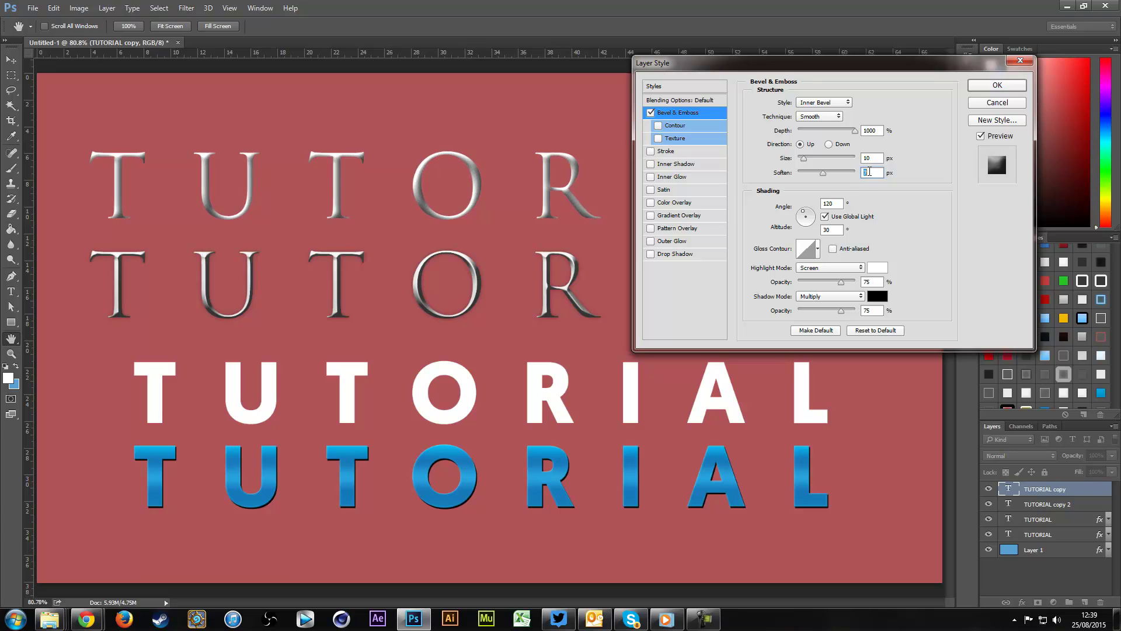
pyautogui.press('Up')
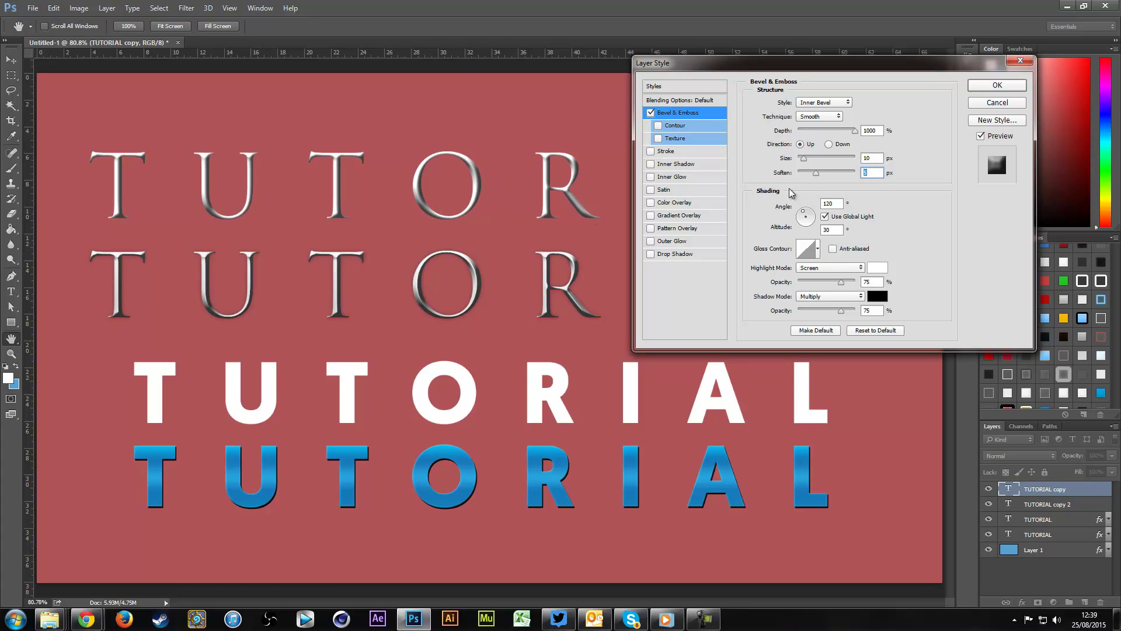
pyautogui.press('Down')
pyautogui.press('Down')
pyautogui.press('Down')
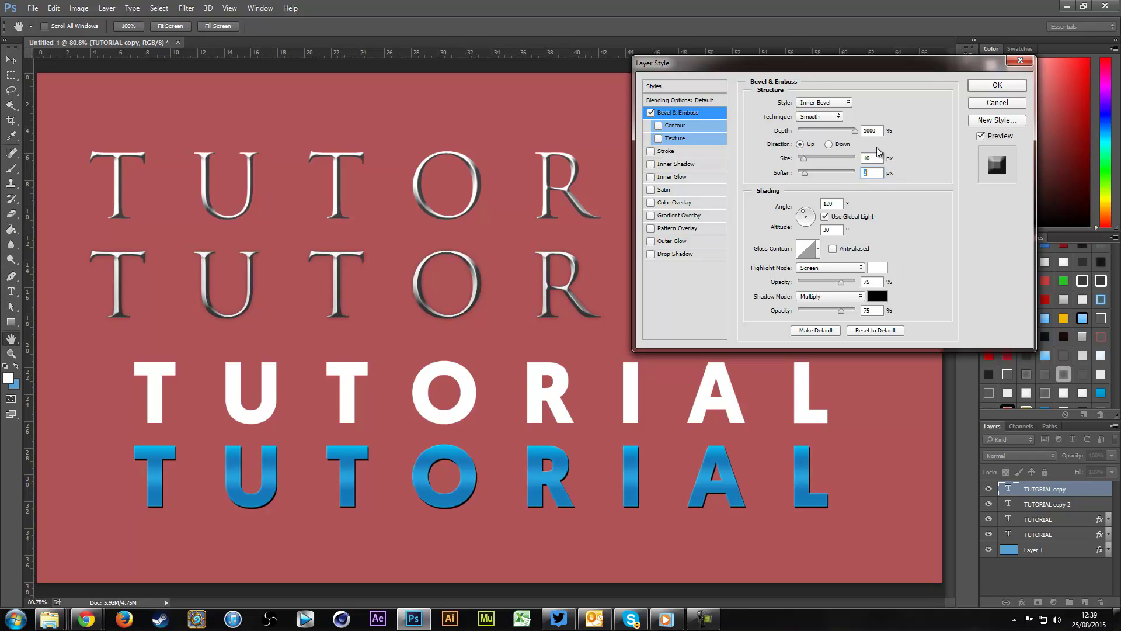
pyautogui.click(874, 173)
# Compare the bevel's Down direction with Up several times and return the direction to Up
pyautogui.click(829, 145)
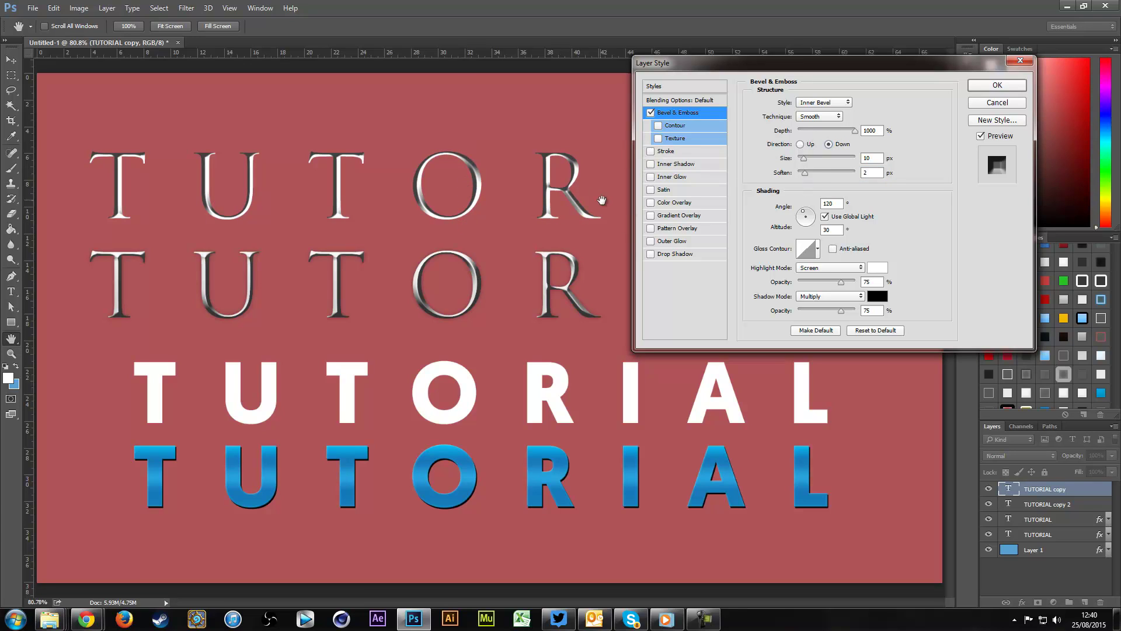
pyautogui.click(808, 145)
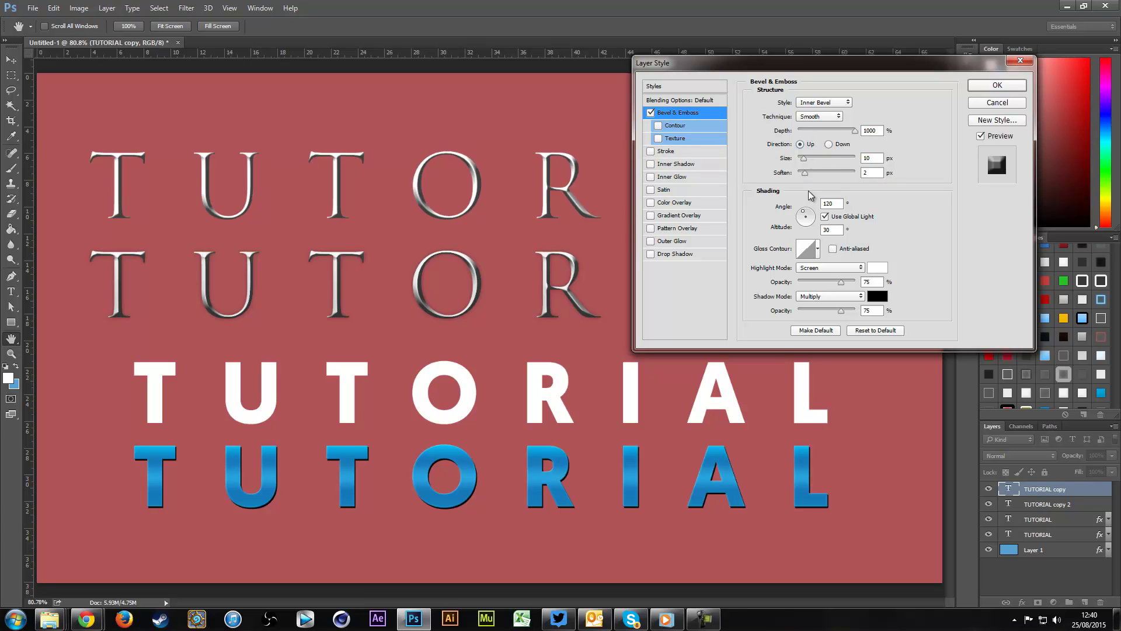
pyautogui.click(843, 146)
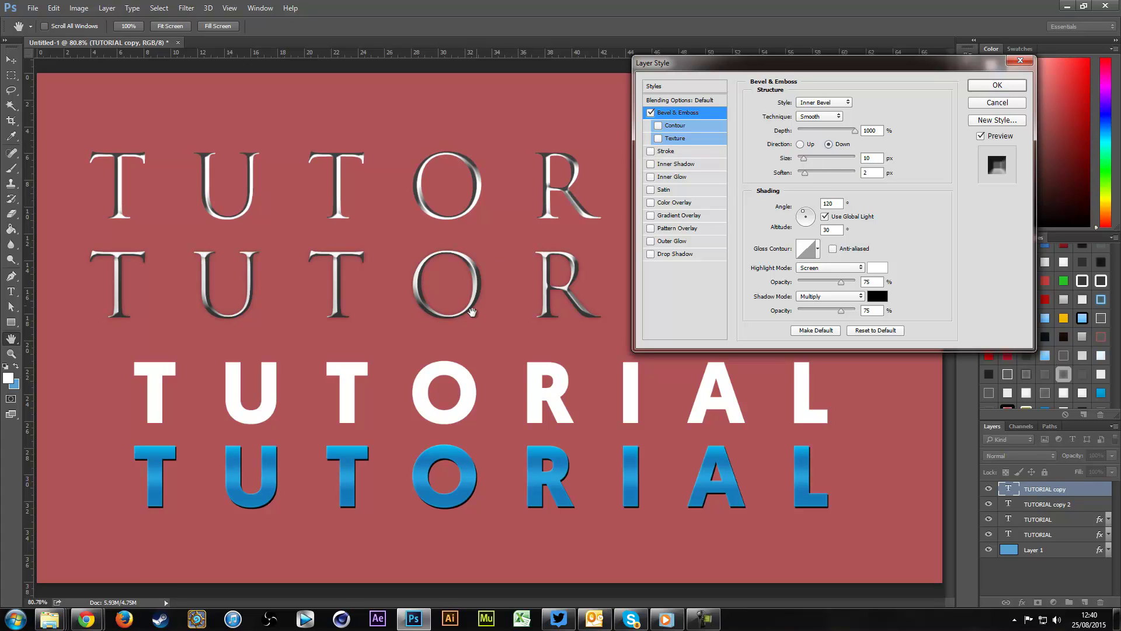
pyautogui.click(803, 145)
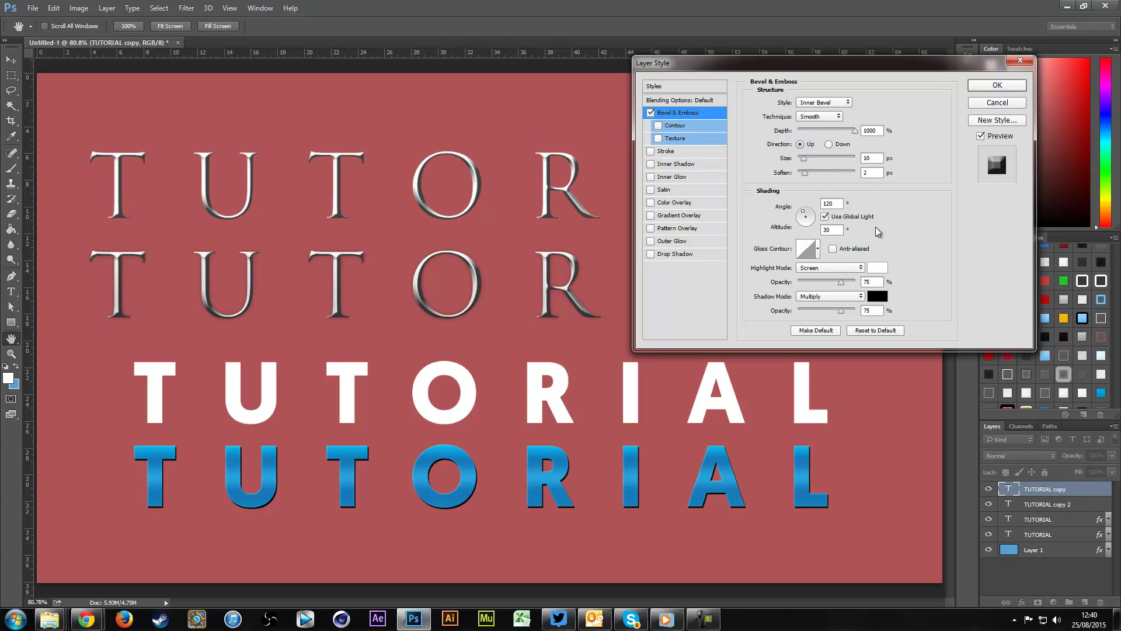
pyautogui.click(840, 145)
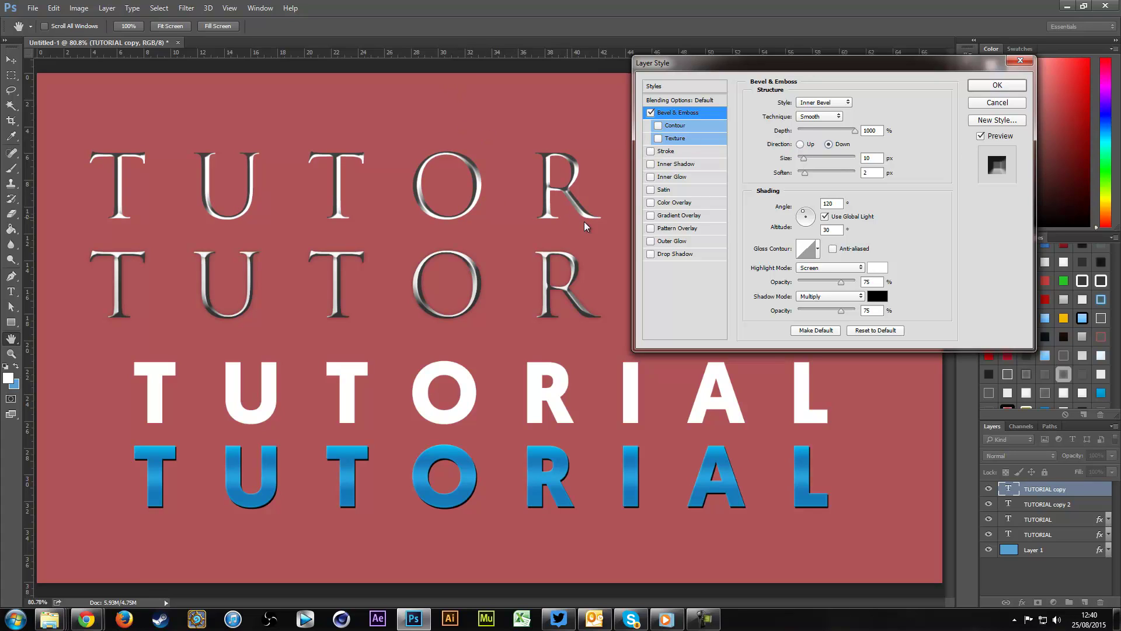
pyautogui.click(803, 145)
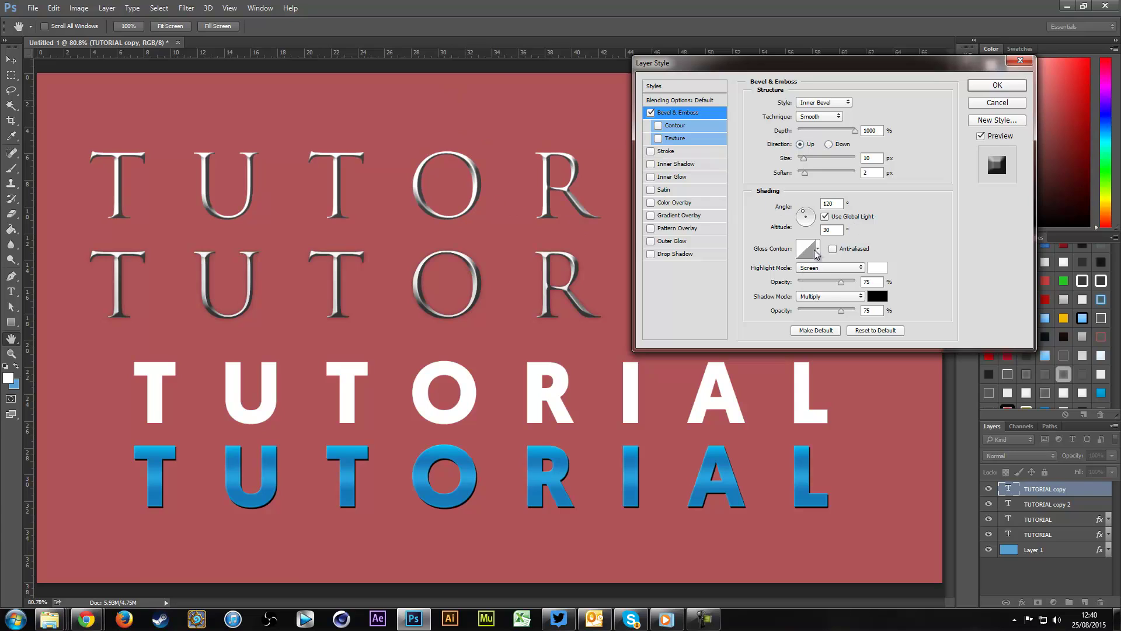
# Experiment with the bevel's light position, including a 180° angle, and settle on an angle of 131° and an altitude of 32°
pyautogui.click(840, 204)
pyautogui.scroll(20, 840, 203)
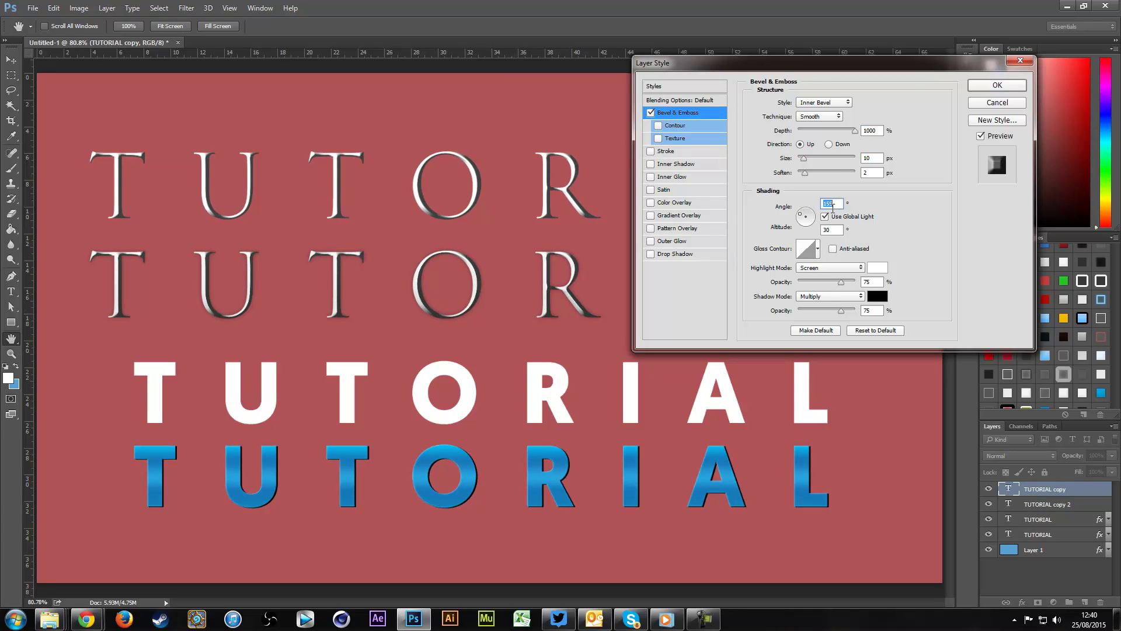
pyautogui.scroll(20, 831, 206)
pyautogui.click(836, 228)
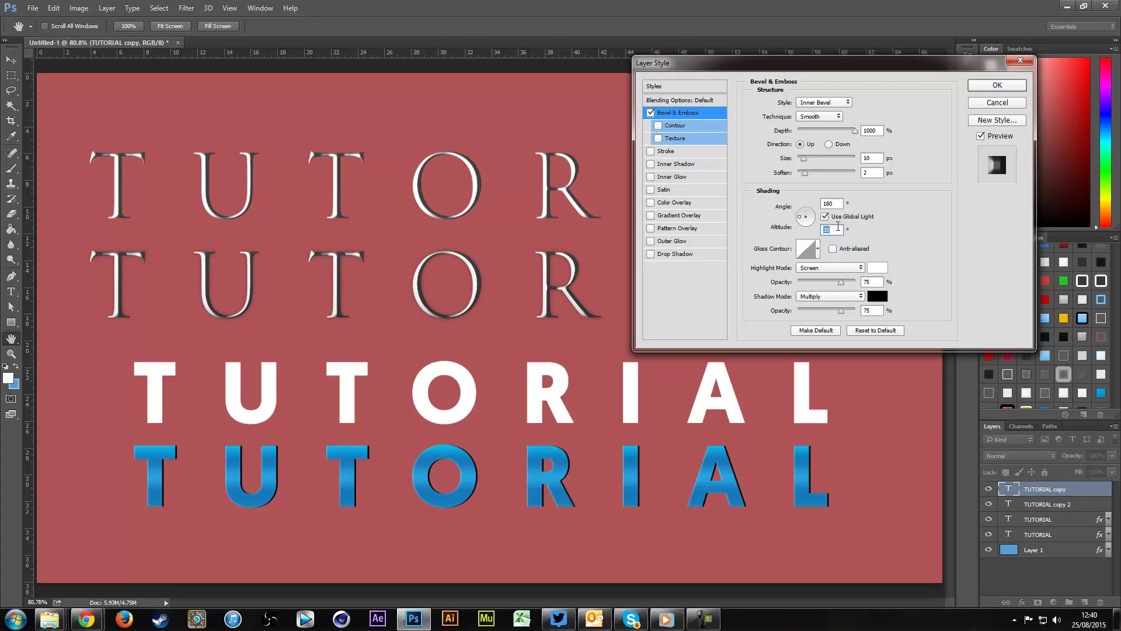
pyautogui.scroll(20, 836, 229)
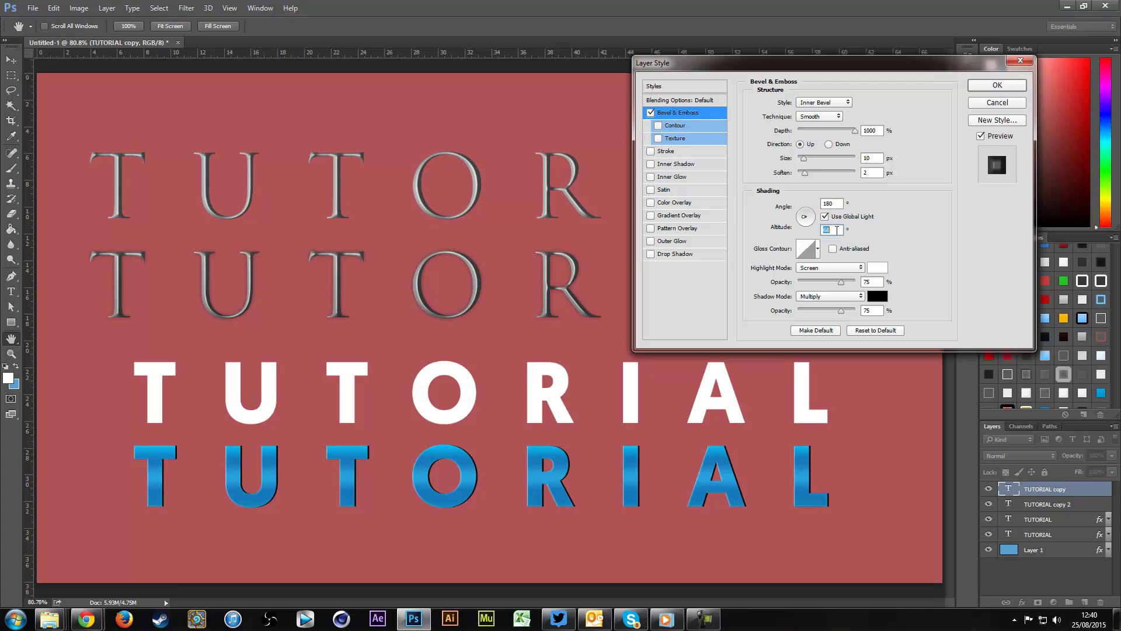
pyautogui.scroll(-20, 836, 230)
pyautogui.scroll(-6, 836, 229)
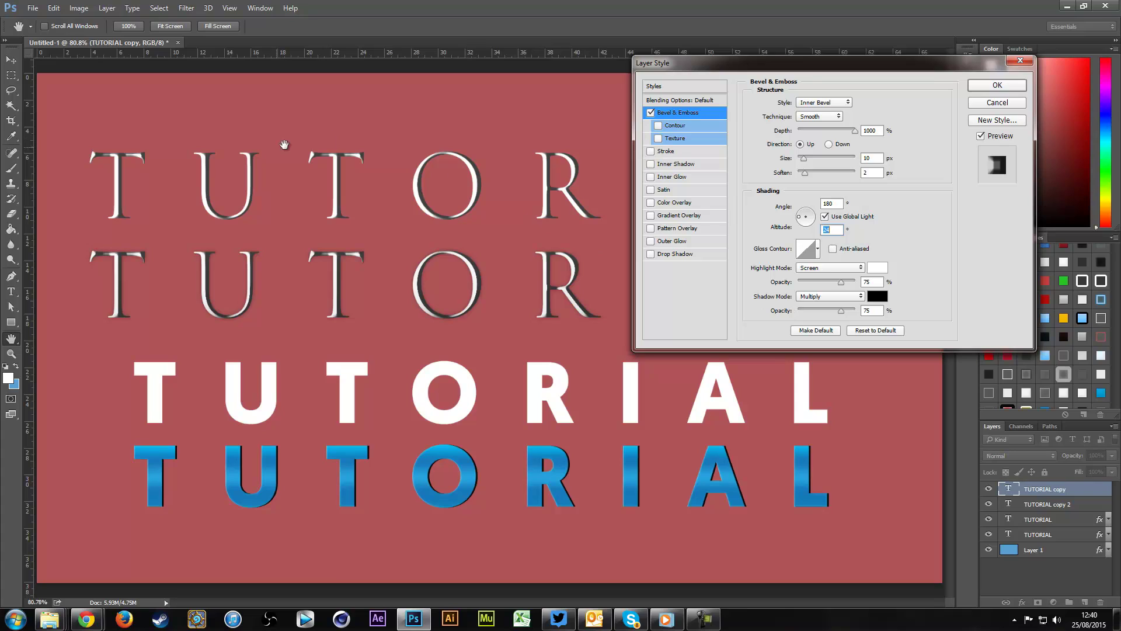
pyautogui.click(836, 203)
pyautogui.moveTo(806, 216); pyautogui.dragTo(805, 216)
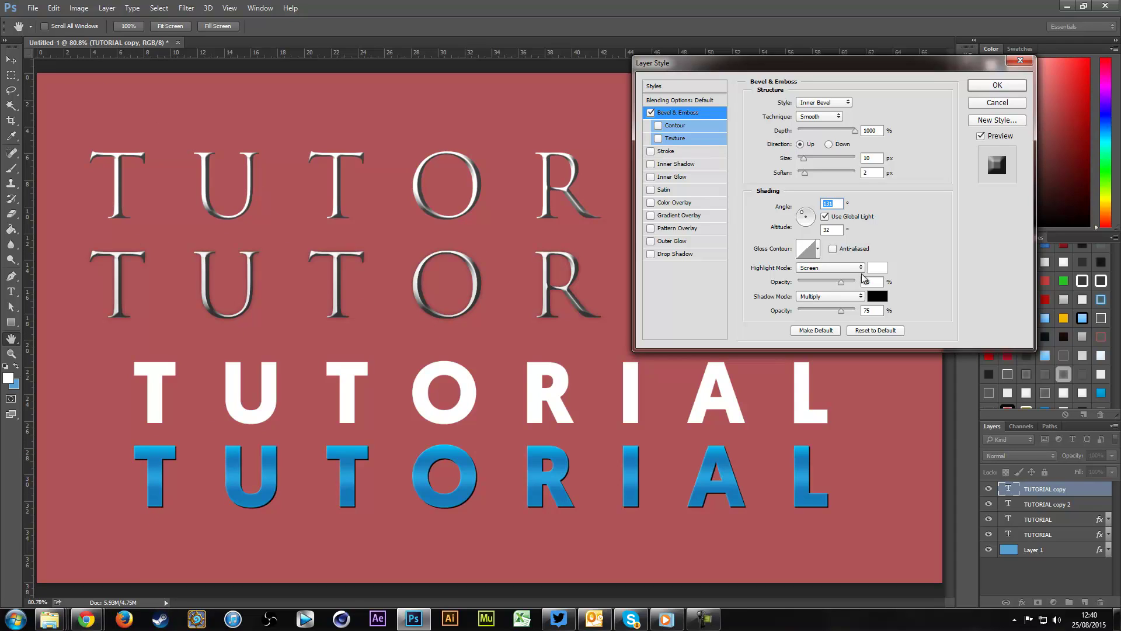
# Try several peaked, curved and multi-peak gloss contour presets on the bevel and return to the straight linear contour
pyautogui.click(818, 249)
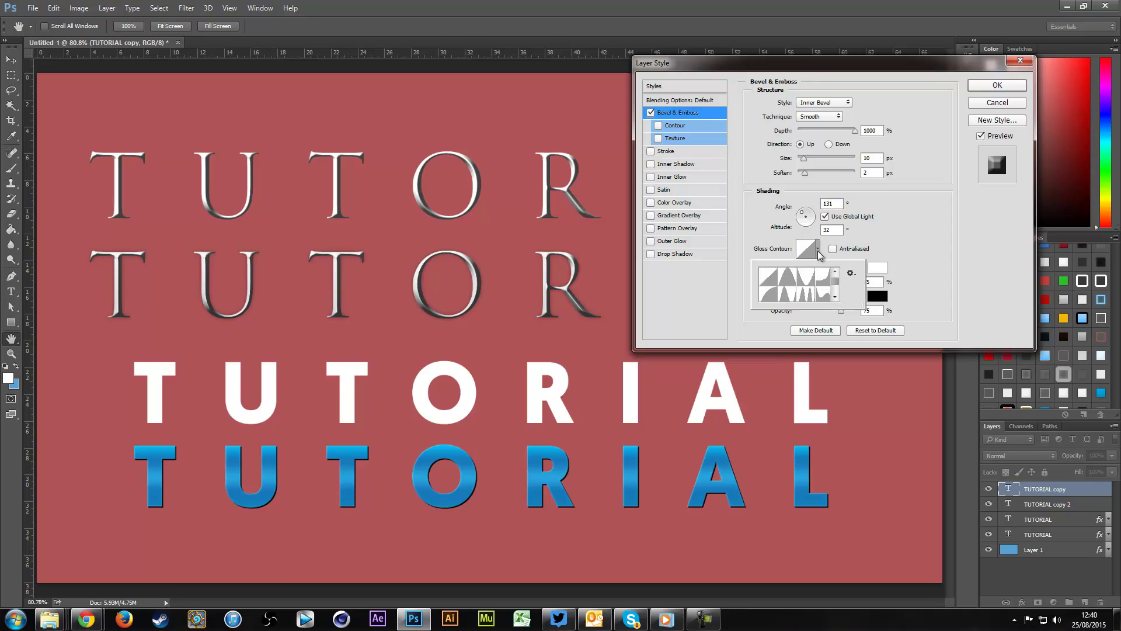
pyautogui.click(788, 275)
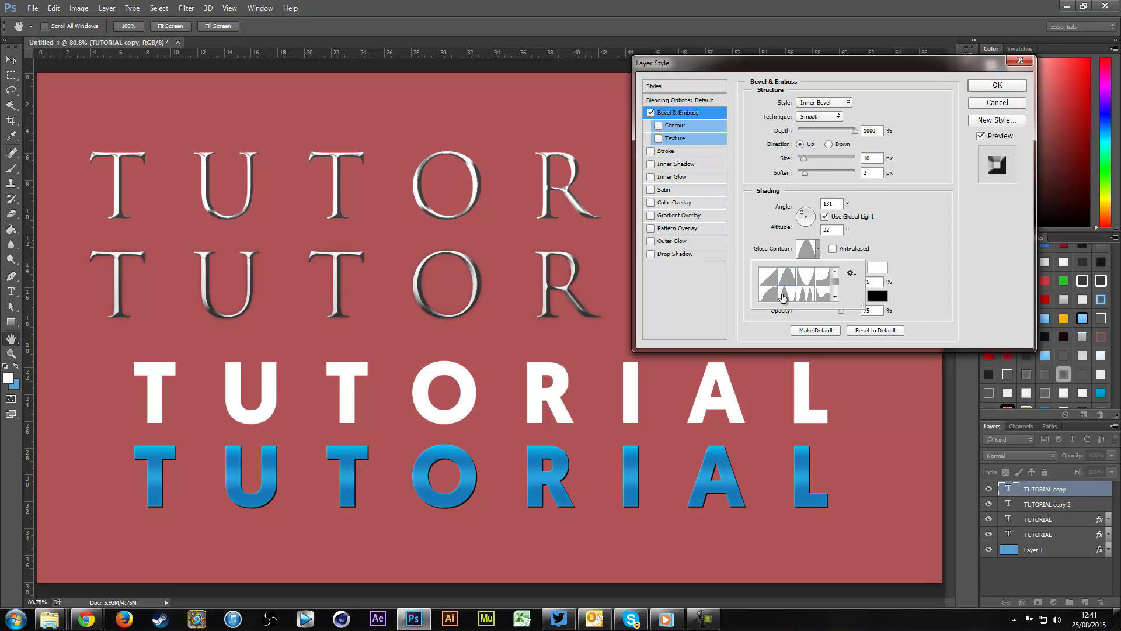
pyautogui.click(782, 297)
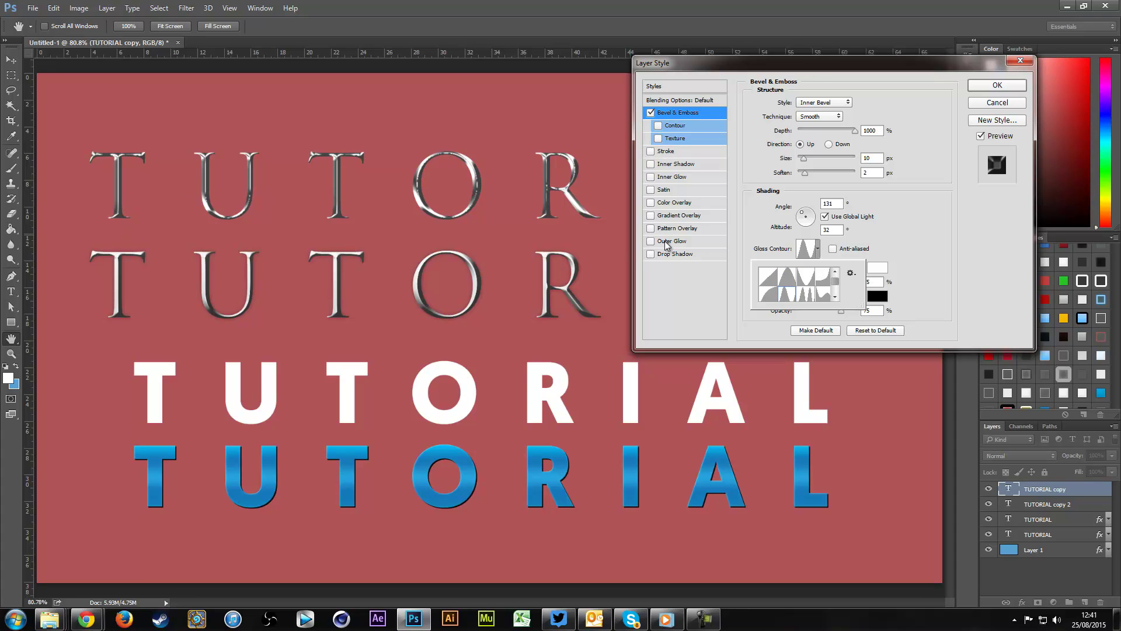
pyautogui.click(768, 295)
pyautogui.click(824, 276)
pyautogui.scroll(-2, 833, 283)
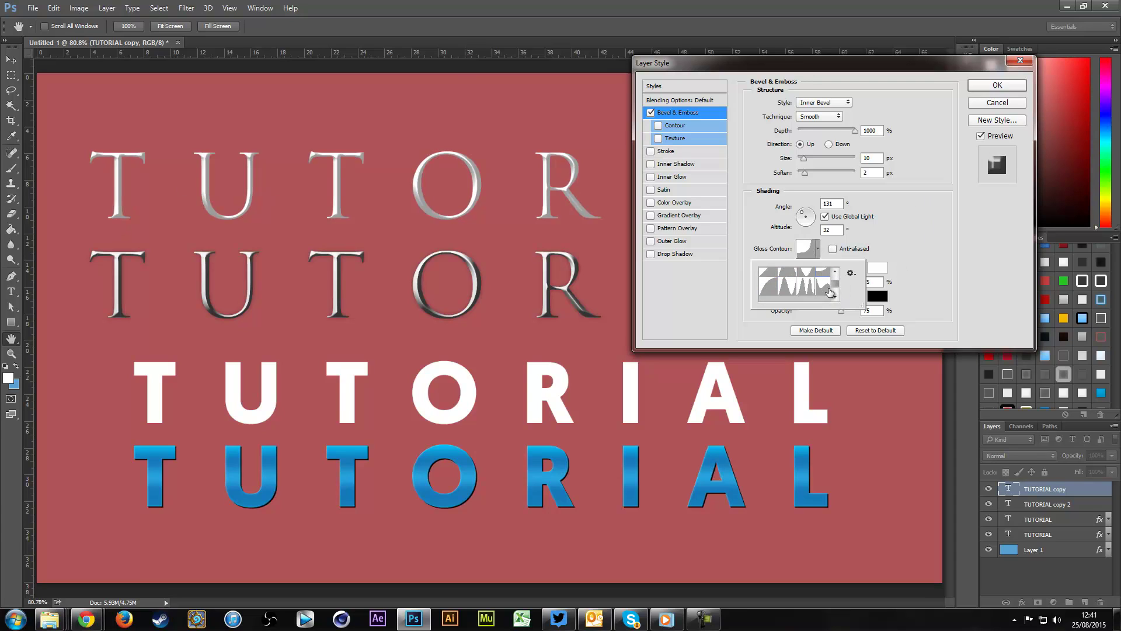
pyautogui.click(828, 291)
pyautogui.click(783, 295)
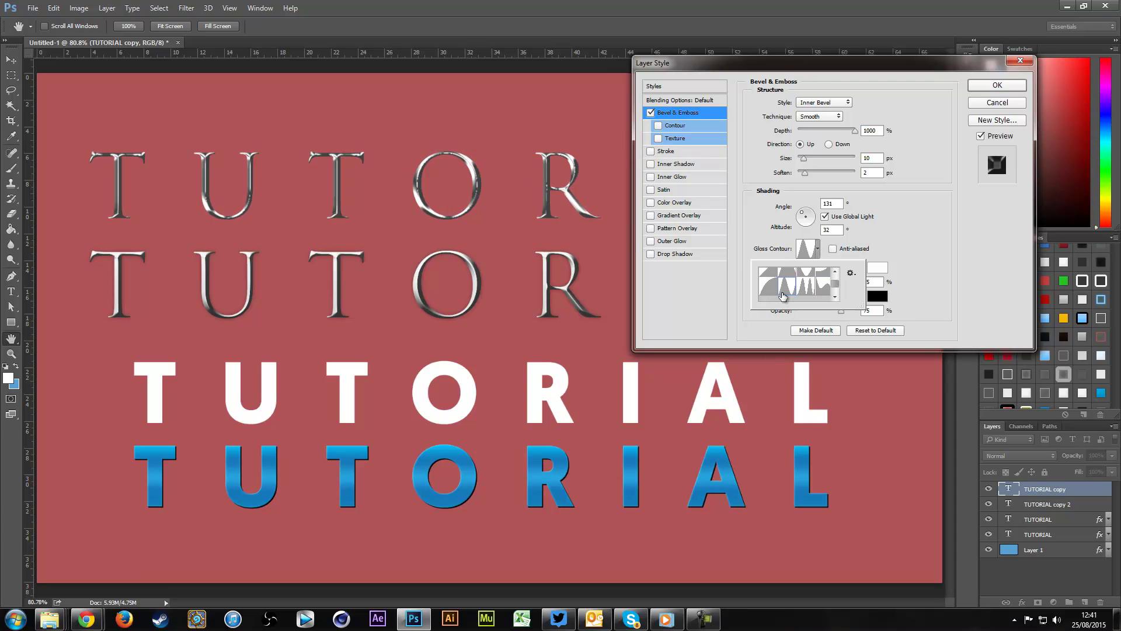
pyautogui.click(780, 286)
pyautogui.click(768, 285)
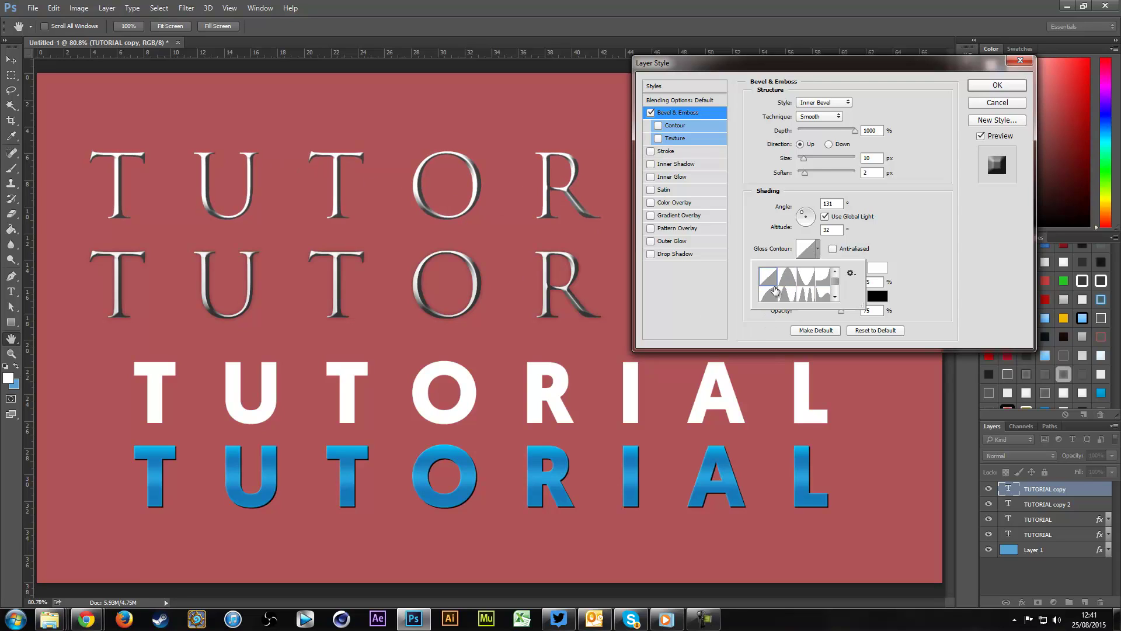
# Look through the Tools and Custom Shapes presets in the Preset Manager and close it without changes
pyautogui.click(852, 275)
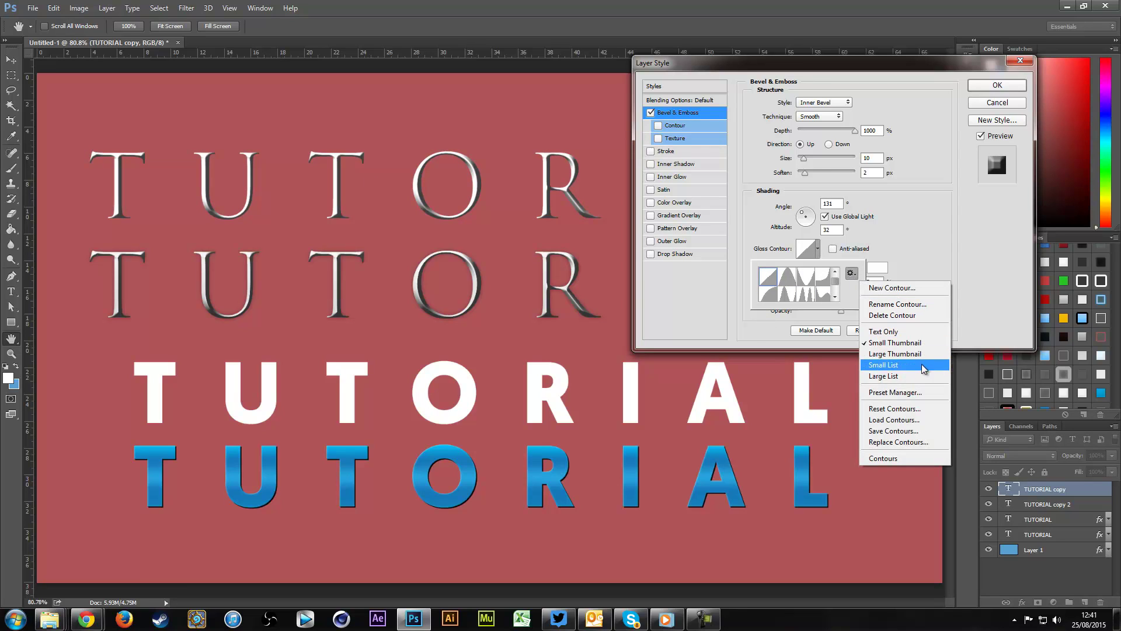
pyautogui.click(917, 398)
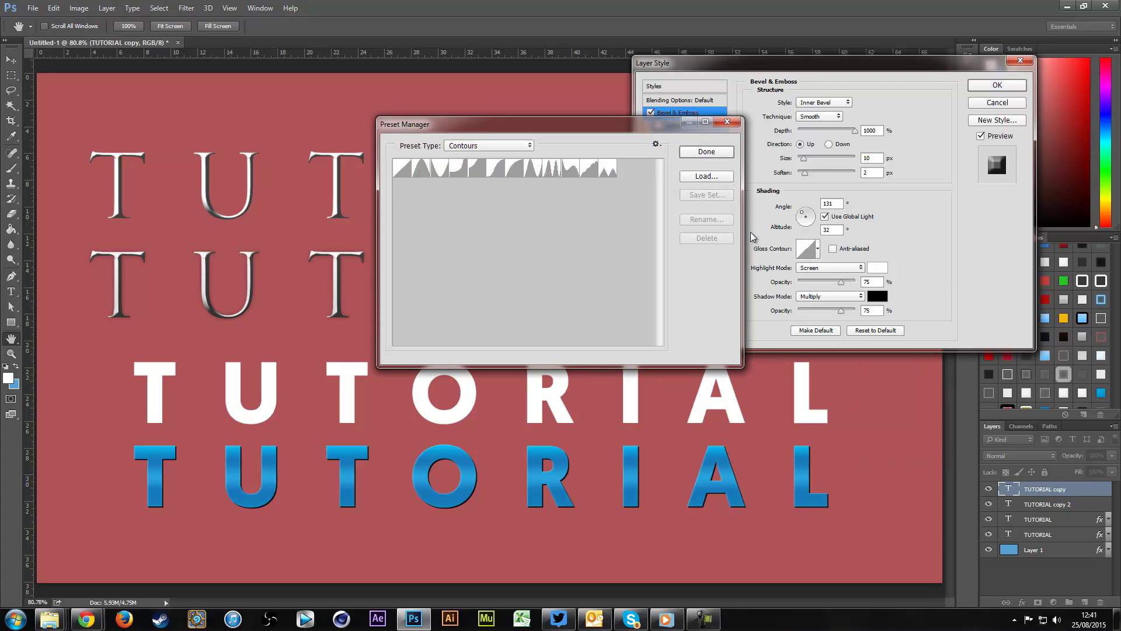
pyautogui.click(470, 147)
pyautogui.click(481, 213)
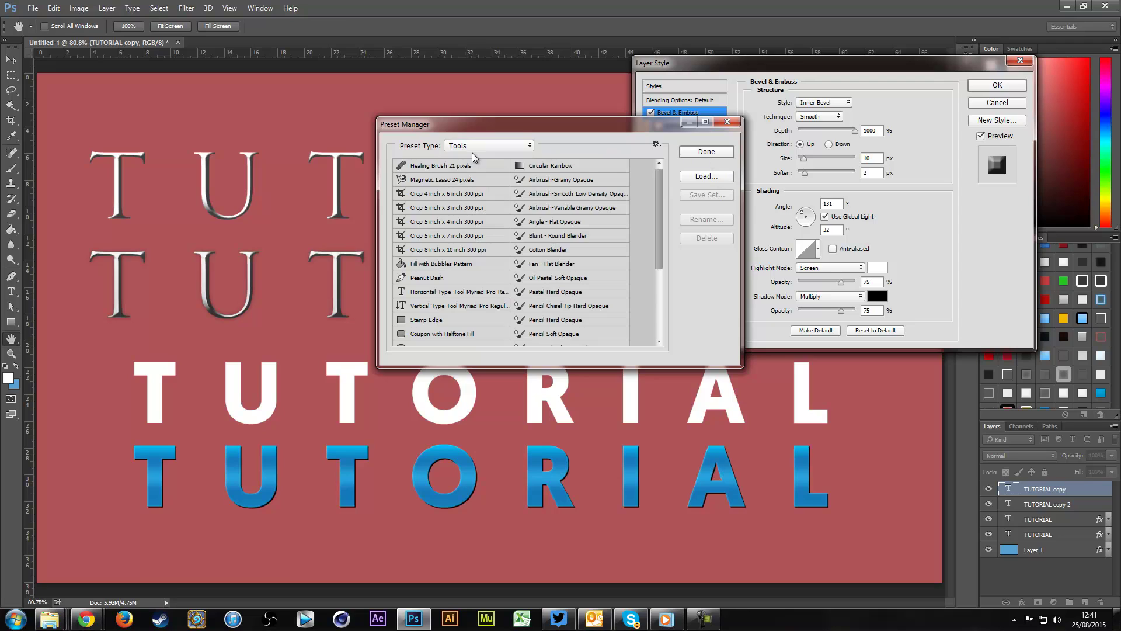
pyautogui.click(472, 147)
pyautogui.click(475, 207)
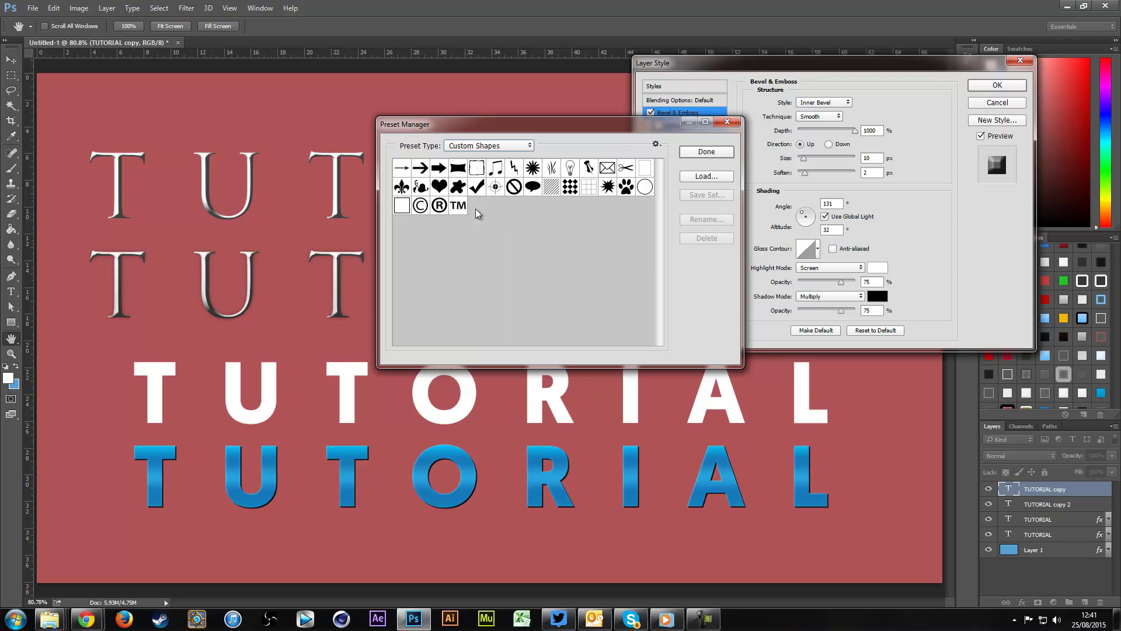
pyautogui.click(492, 149)
pyautogui.click(910, 133)
pyautogui.press('Escape')
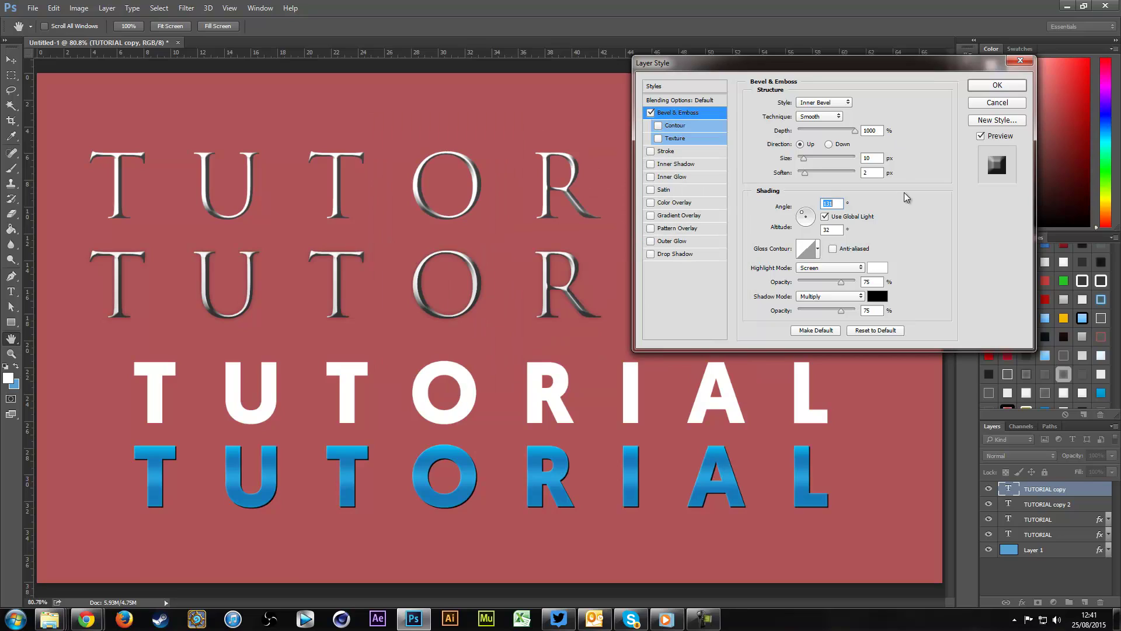
# Preview the gloss contour presets once more, restore the linear contour and turn on anti-aliasing for it
pyautogui.click(818, 252)
pyautogui.click(787, 279)
pyautogui.click(787, 295)
pyautogui.click(770, 295)
pyautogui.click(802, 297)
pyautogui.click(823, 296)
pyautogui.click(820, 279)
pyautogui.click(803, 278)
pyautogui.click(790, 280)
pyautogui.click(777, 281)
pyautogui.click(941, 239)
# View the highlight blend modes, try another highlight colour and restore the highlight to white (ffffff)
pyautogui.click(841, 268)
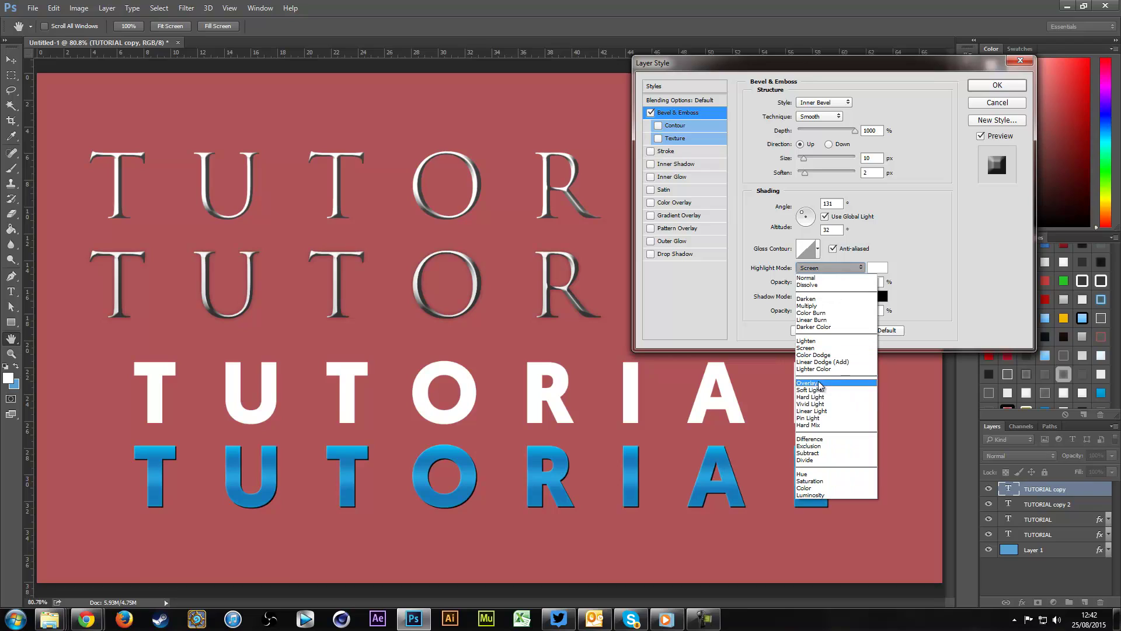
pyautogui.click(761, 272)
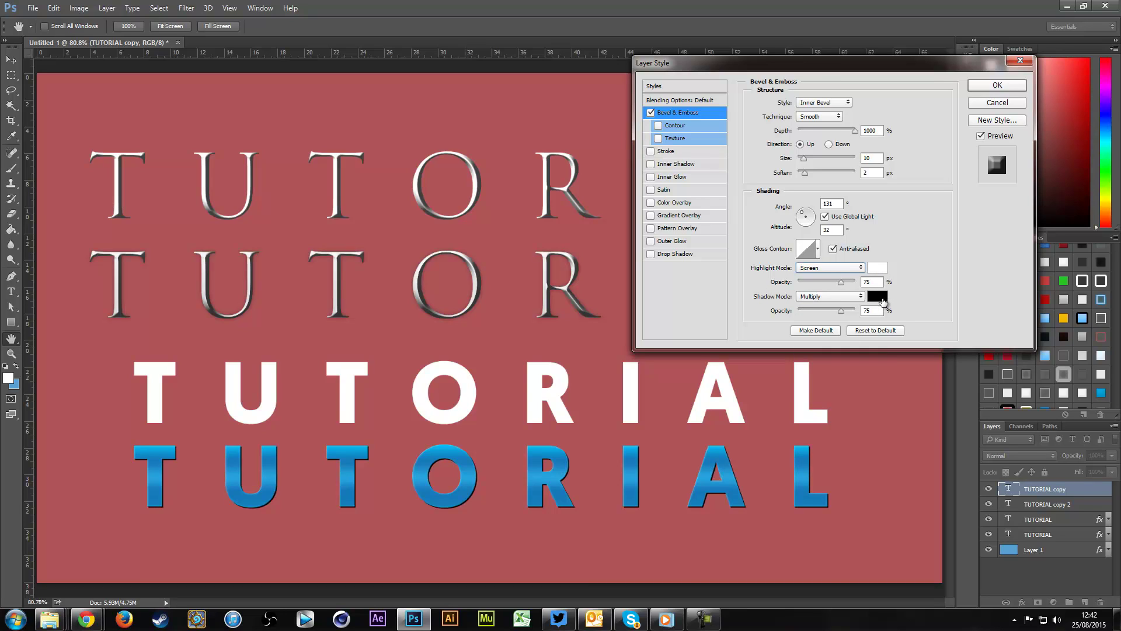
pyautogui.click(878, 268)
pyautogui.moveTo(770, 311)
pyautogui.mouseDown()
pyautogui.moveTo(741, 330)
pyautogui.moveTo(760, 327)
pyautogui.moveTo(728, 365)
pyautogui.mouseUp()
pyautogui.click(998, 291)
pyautogui.click(877, 268)
pyautogui.write('ffffff')
pyautogui.press('Return')
# Try 25% opacity for the bevel's highlight and shadow, and return both to 75%
pyautogui.press('Tab')
pyautogui.write('25')
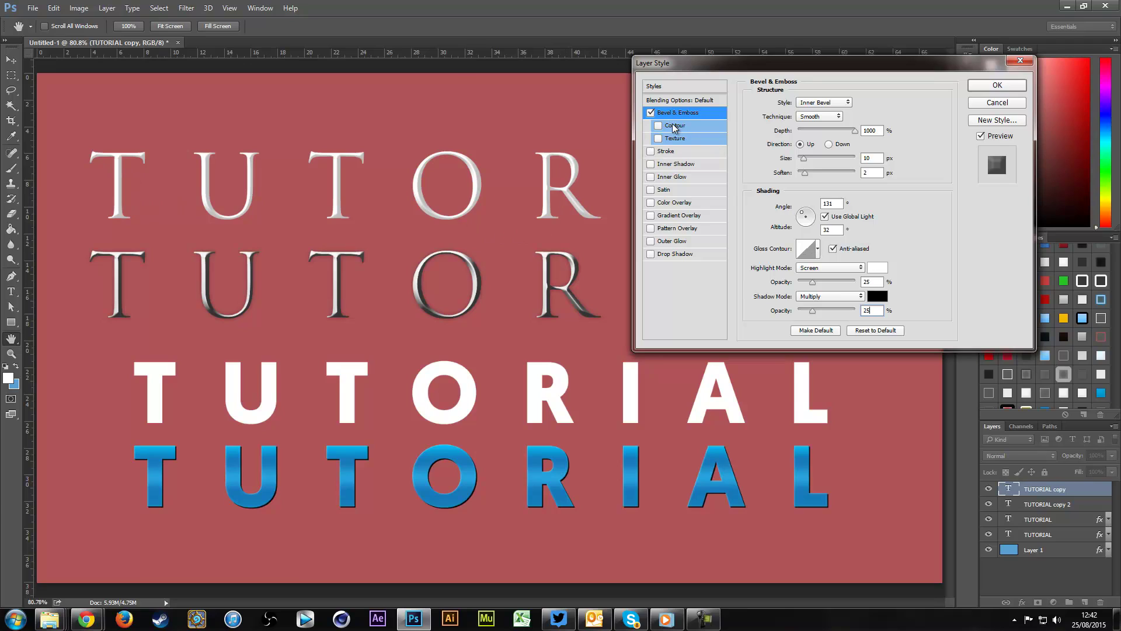
pyautogui.click(876, 281)
pyautogui.write('75')
pyautogui.press('Tab')
pyautogui.write('75')
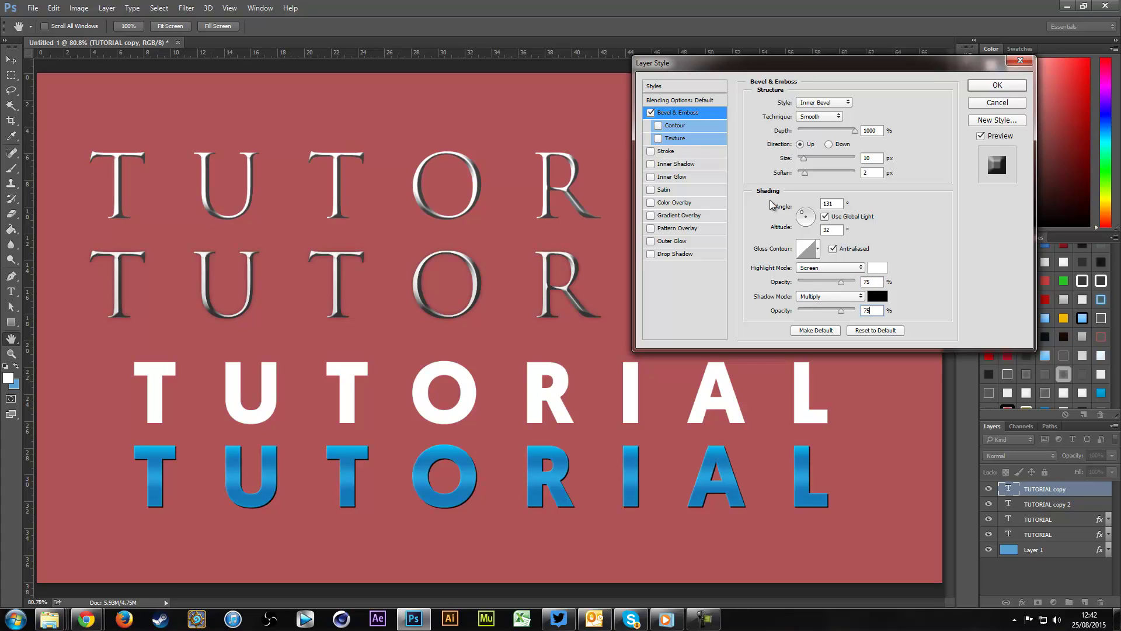
# Enable Contour for the bevel, try several contour presets and apply the double-peaked one
pyautogui.click(687, 125)
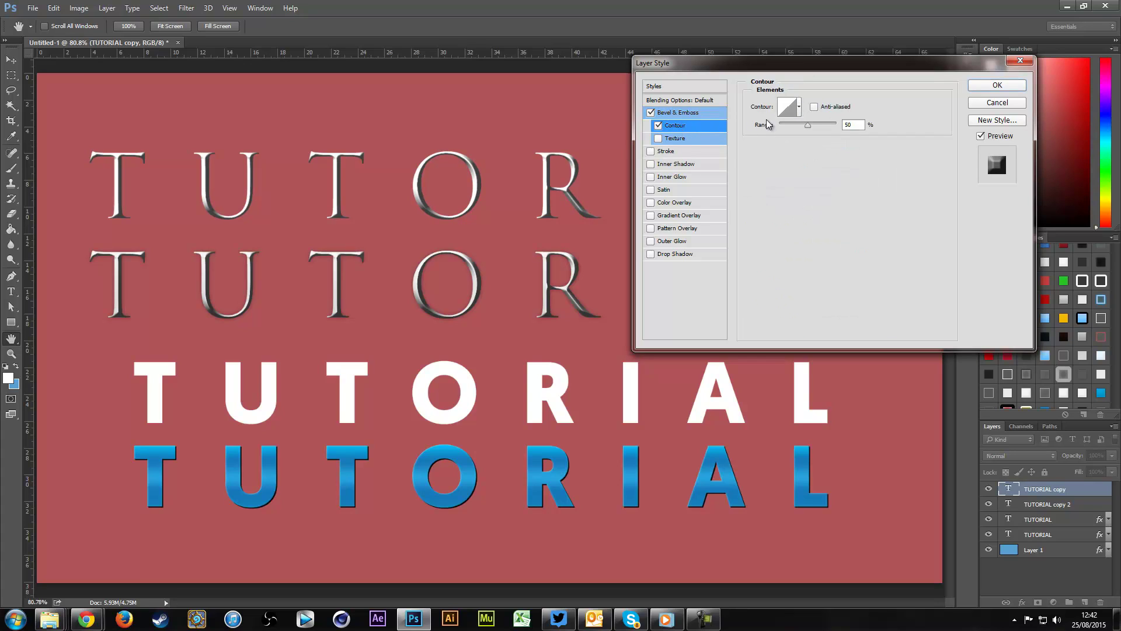
pyautogui.click(662, 126)
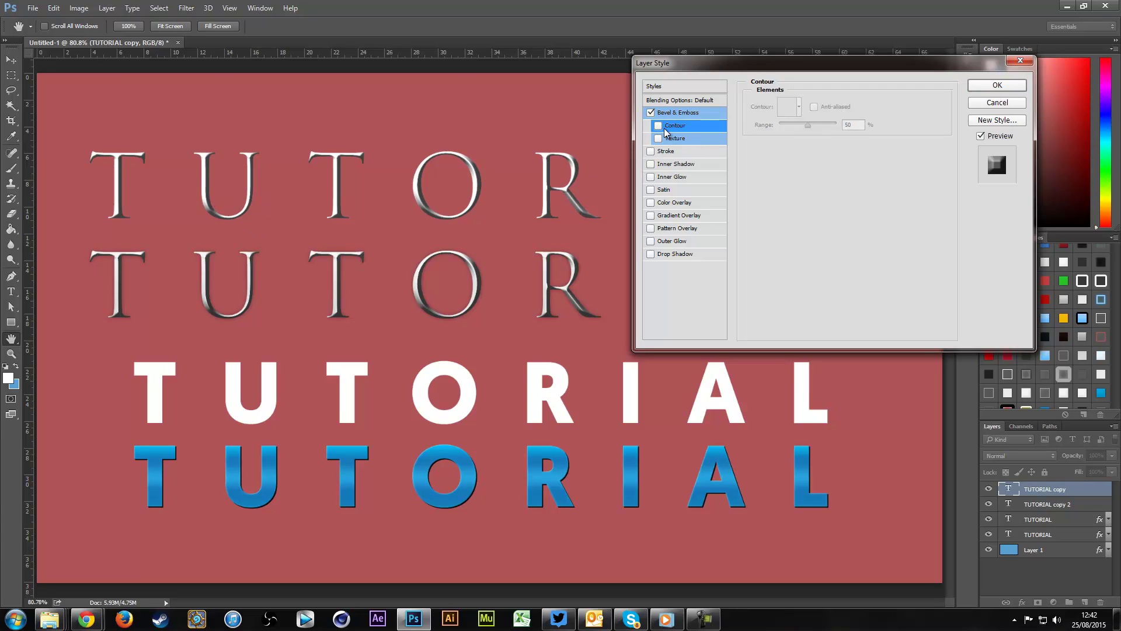
pyautogui.click(658, 126)
pyautogui.click(800, 107)
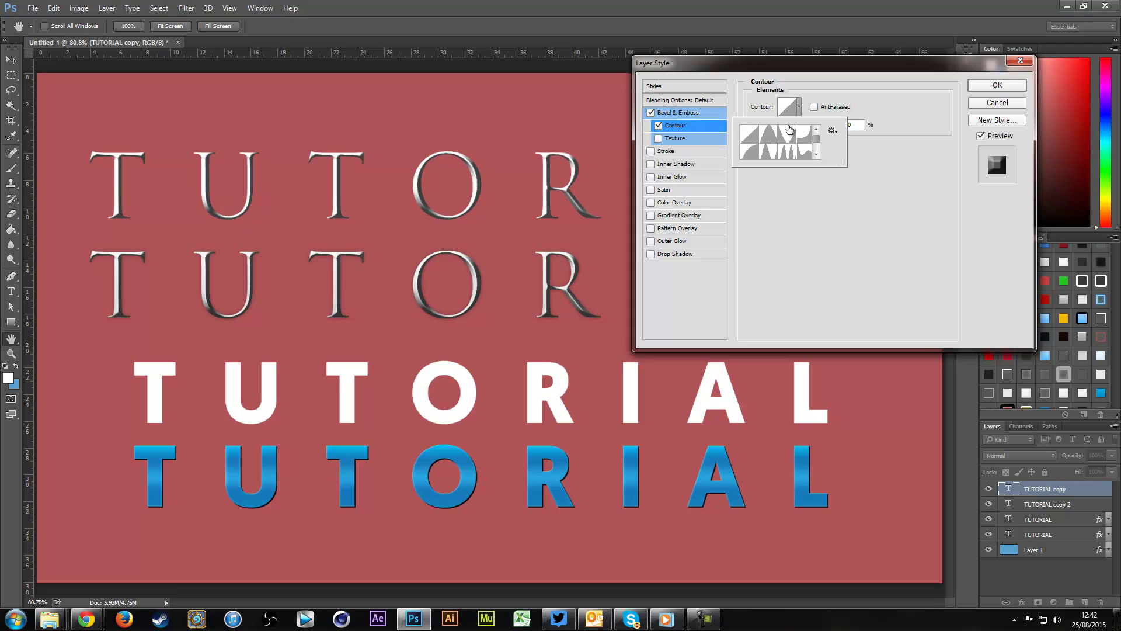
pyautogui.click(769, 151)
pyautogui.click(755, 157)
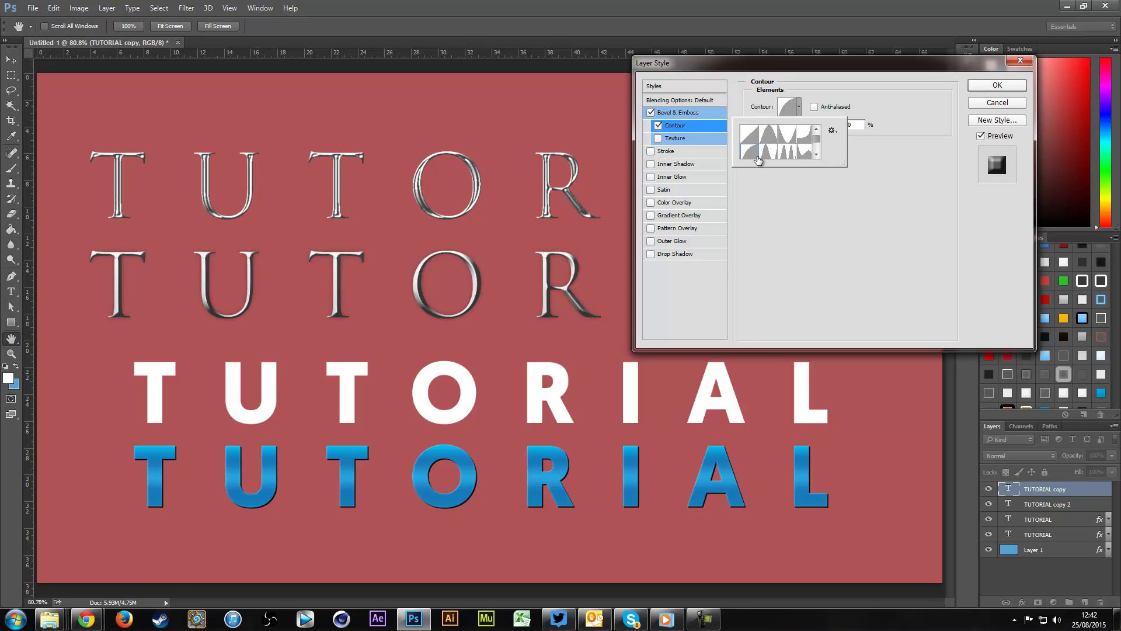
pyautogui.click(782, 153)
pyautogui.click(807, 149)
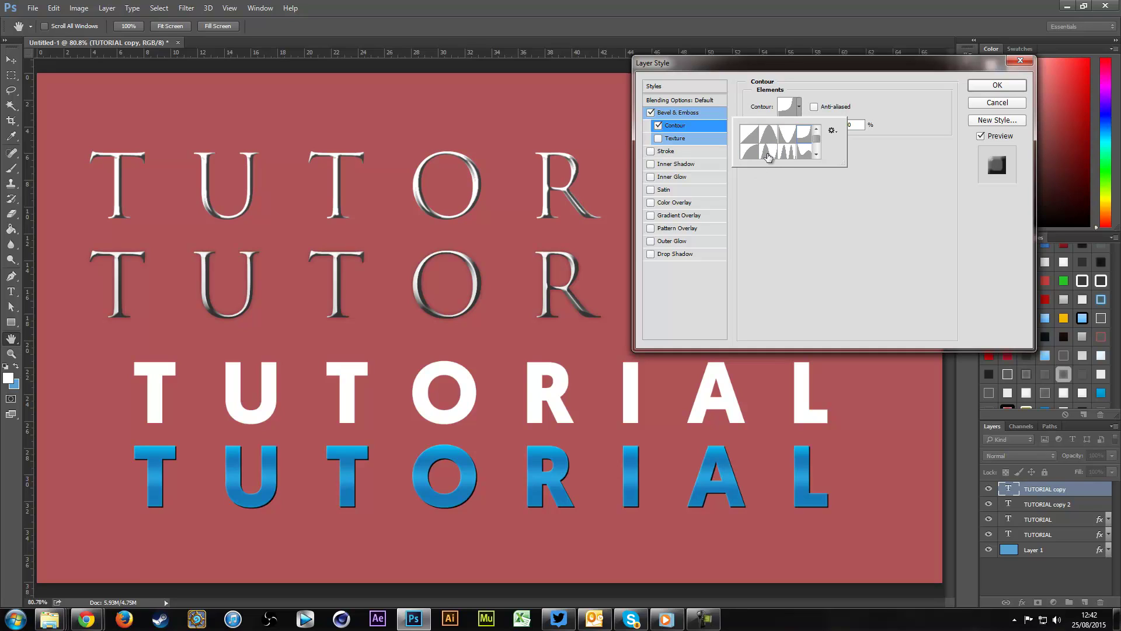
pyautogui.click(787, 151)
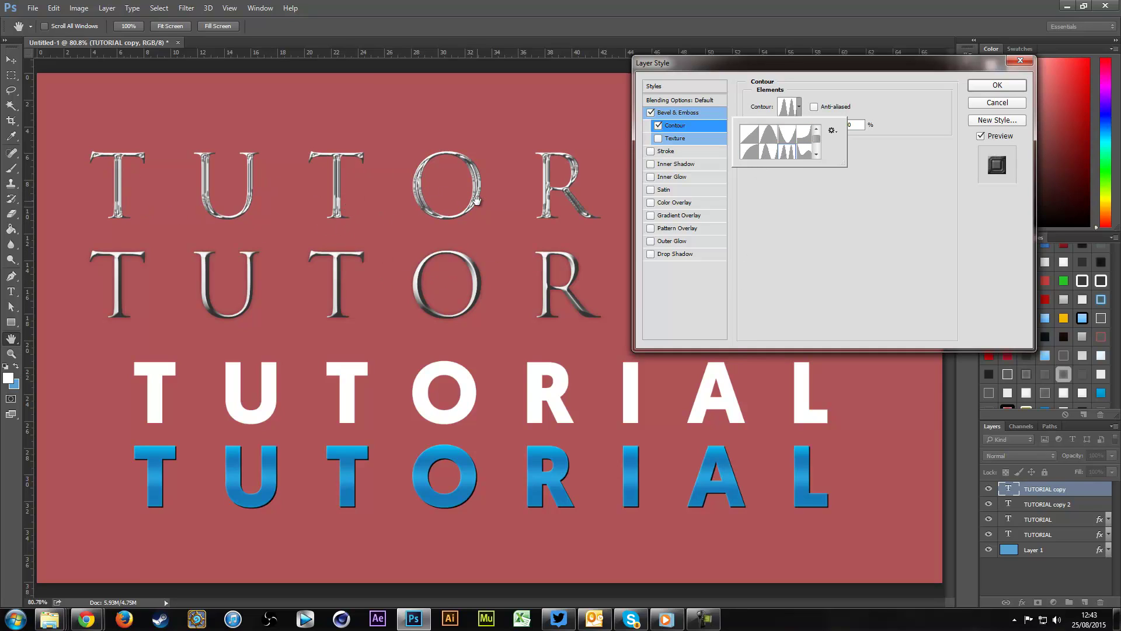
pyautogui.click(887, 200)
# Compare the bevel contour with and without anti-aliasing, and leave anti-aliasing on
pyautogui.click(833, 106)
pyautogui.click(828, 106)
pyautogui.click(816, 110)
pyautogui.click(816, 108)
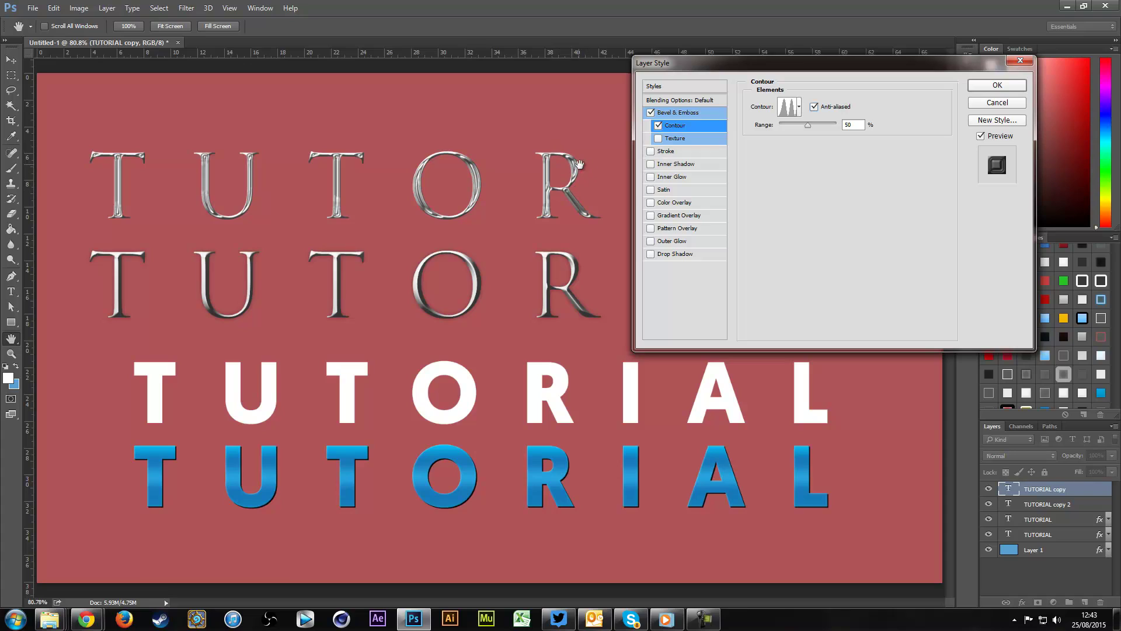
pyautogui.click(821, 109)
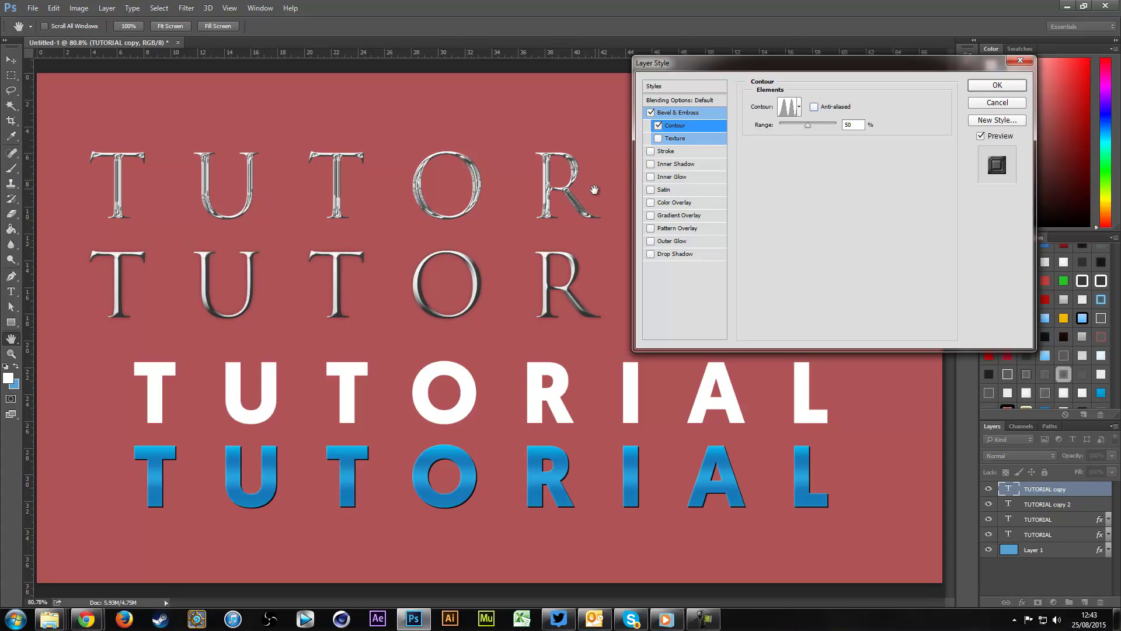
pyautogui.click(814, 109)
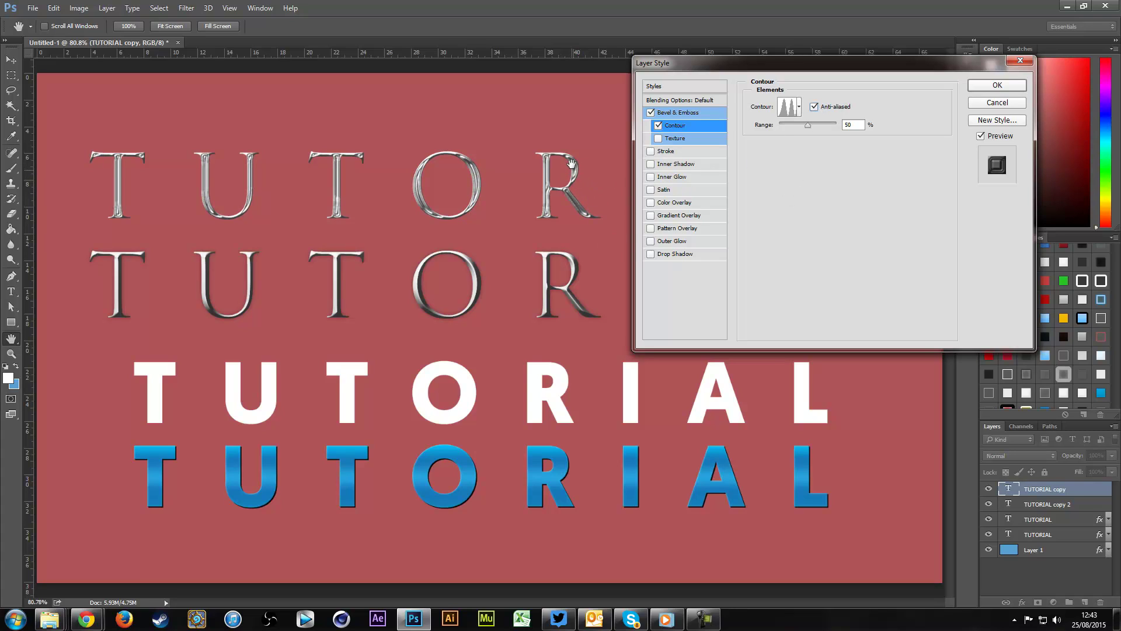
# Try the bevel contour's range at 100% and at a lower value, and return it to 50%
pyautogui.moveTo(804, 125); pyautogui.dragTo(870, 131)
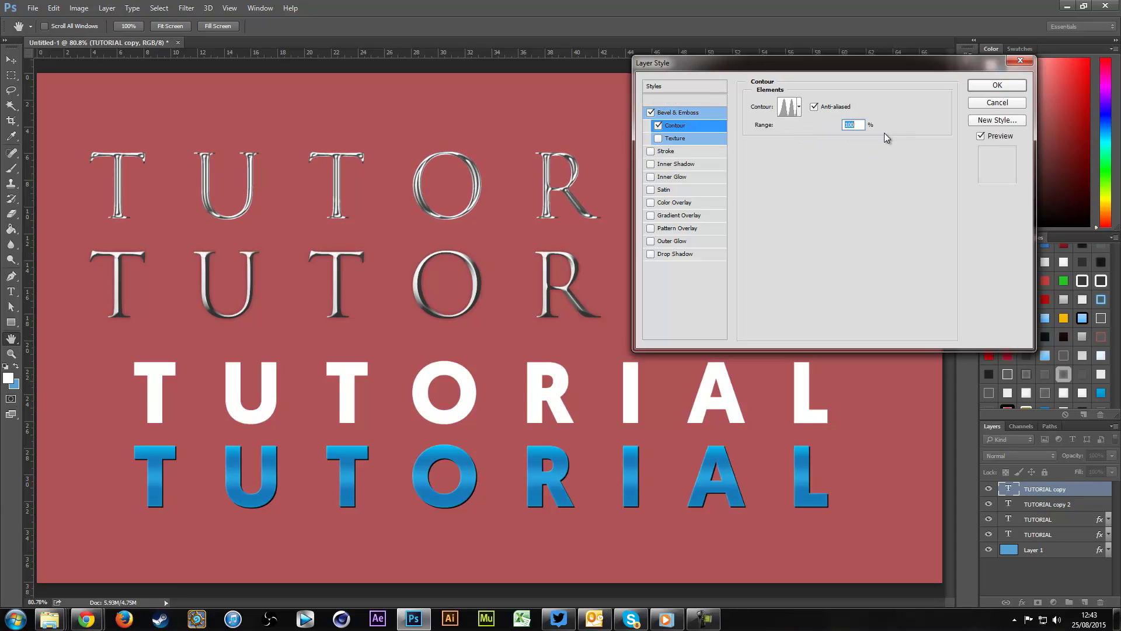
pyautogui.moveTo(793, 124); pyautogui.dragTo(808, 128)
pyautogui.click(853, 123)
pyautogui.write('50')
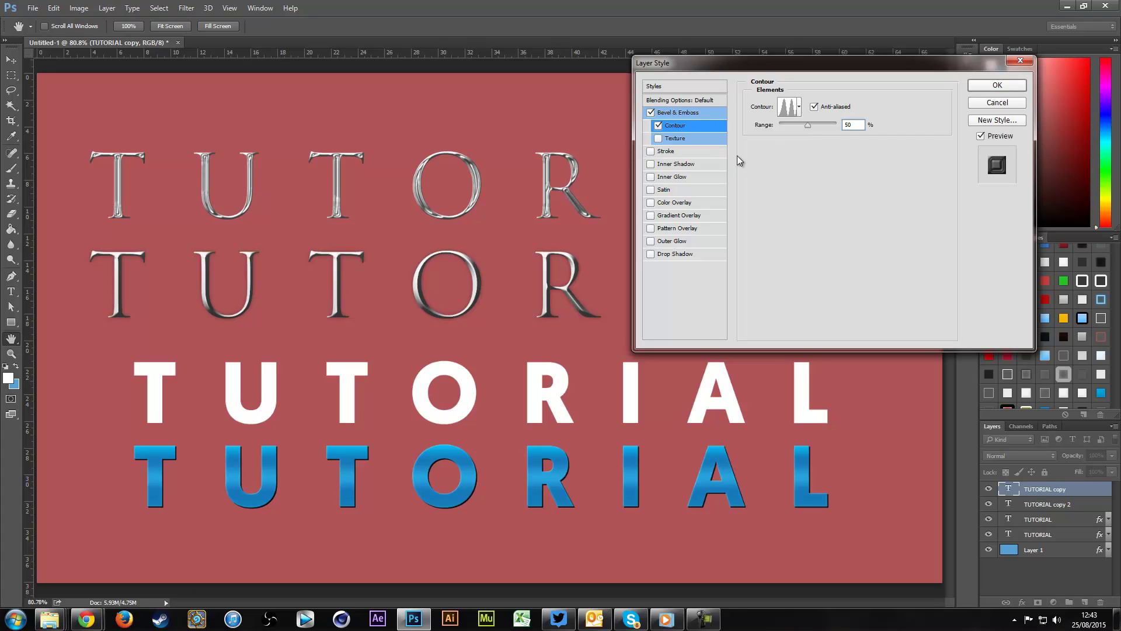
# Add a Stroke effect to the TUTORIAL copy layer and increase its size to 19 px
pyautogui.click(684, 151)
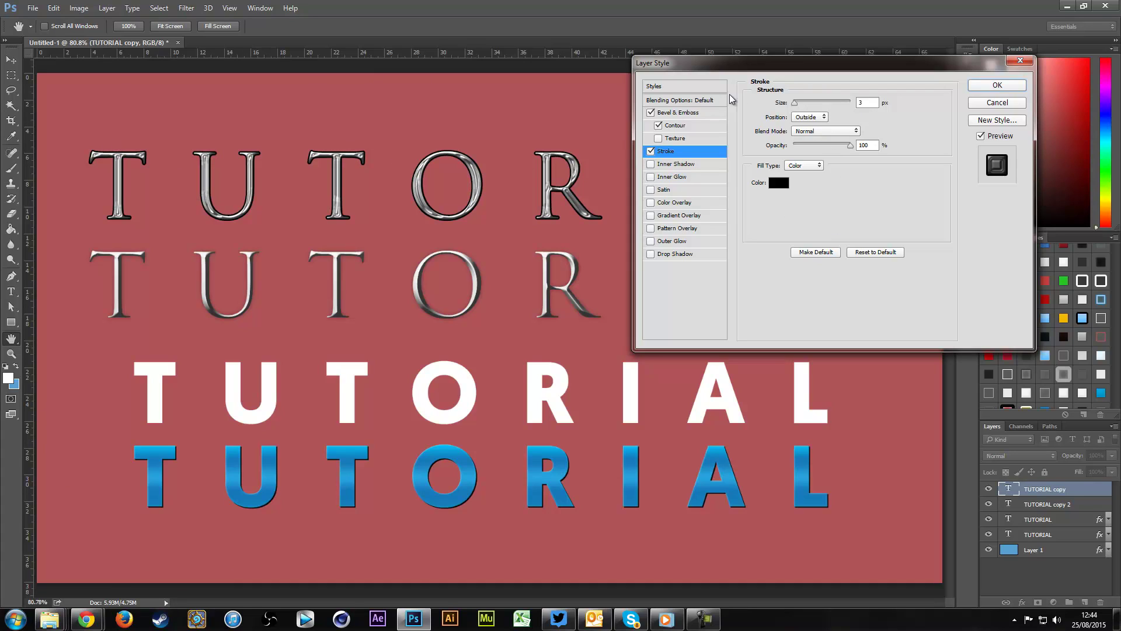
pyautogui.press('Up')
pyautogui.press('Up')
pyautogui.press('Up')
pyautogui.press('Up')
pyautogui.press('Up')
pyautogui.press('Up')
pyautogui.press('Up')
pyautogui.press('Up')
pyautogui.press('Up')
pyautogui.press('Up')
pyautogui.press('Up')
pyautogui.press('Up')
pyautogui.press('Up')
pyautogui.press('Up')
pyautogui.press('Up')
pyautogui.press('Up')
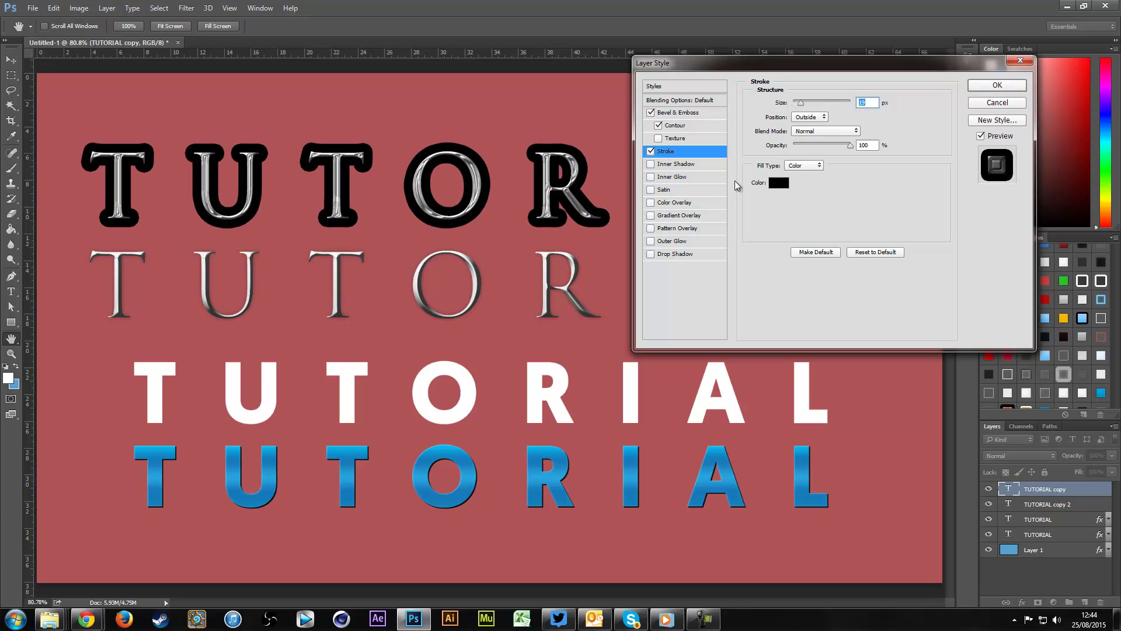
# Try a light red (f85252) and another colour for the stroke, and cancel the colour change
pyautogui.click(779, 183)
pyautogui.click(850, 301)
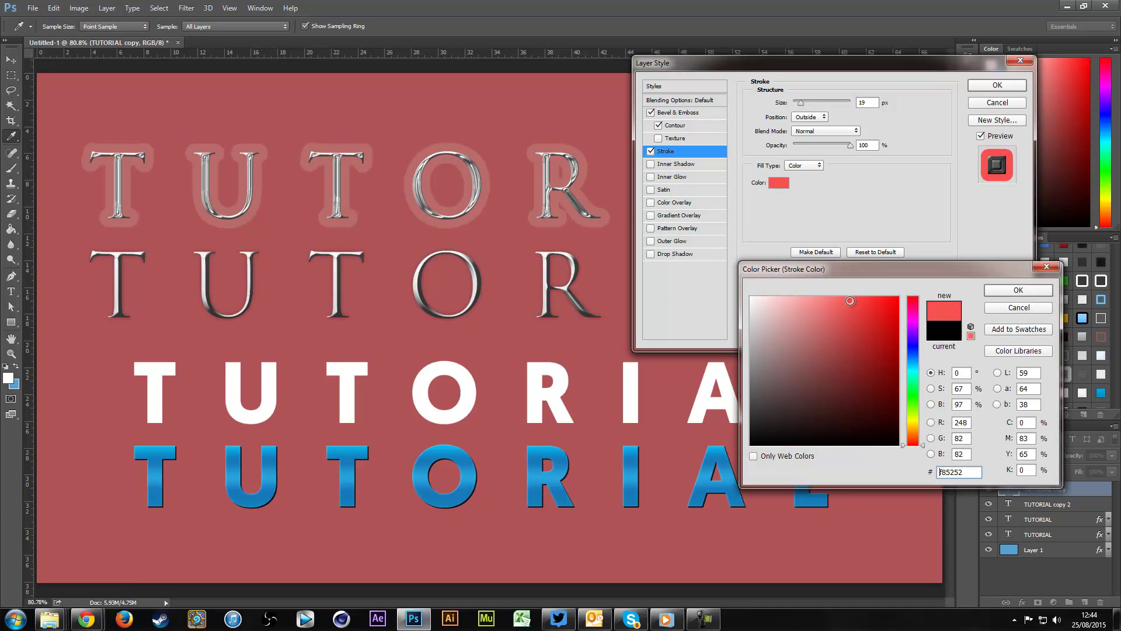
pyautogui.click(789, 386)
pyautogui.press('Escape')
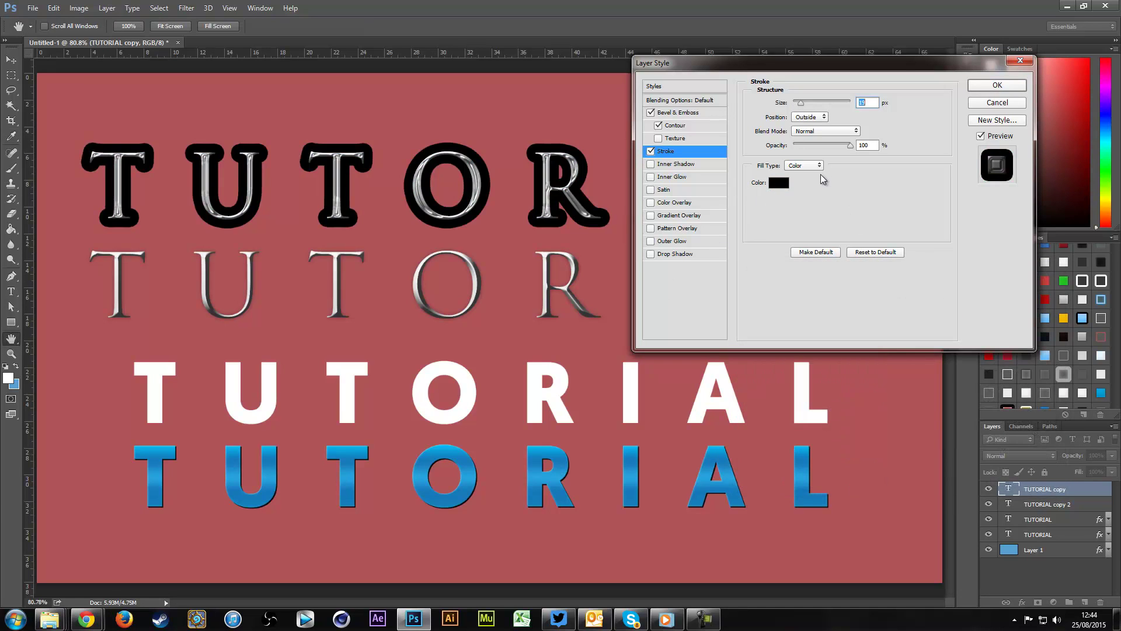
# Switch the stroke's fill type to Gradient and move the Layer Style dialog off the top line of text
pyautogui.click(805, 165)
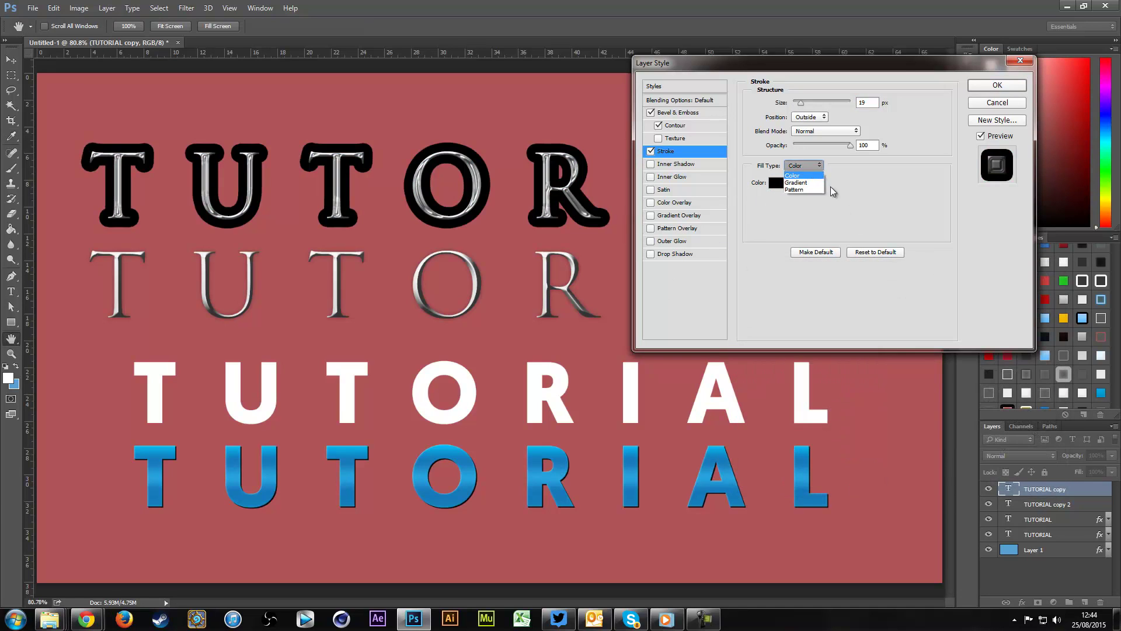
pyautogui.click(800, 187)
pyautogui.moveTo(672, 61); pyautogui.dragTo(593, 283)
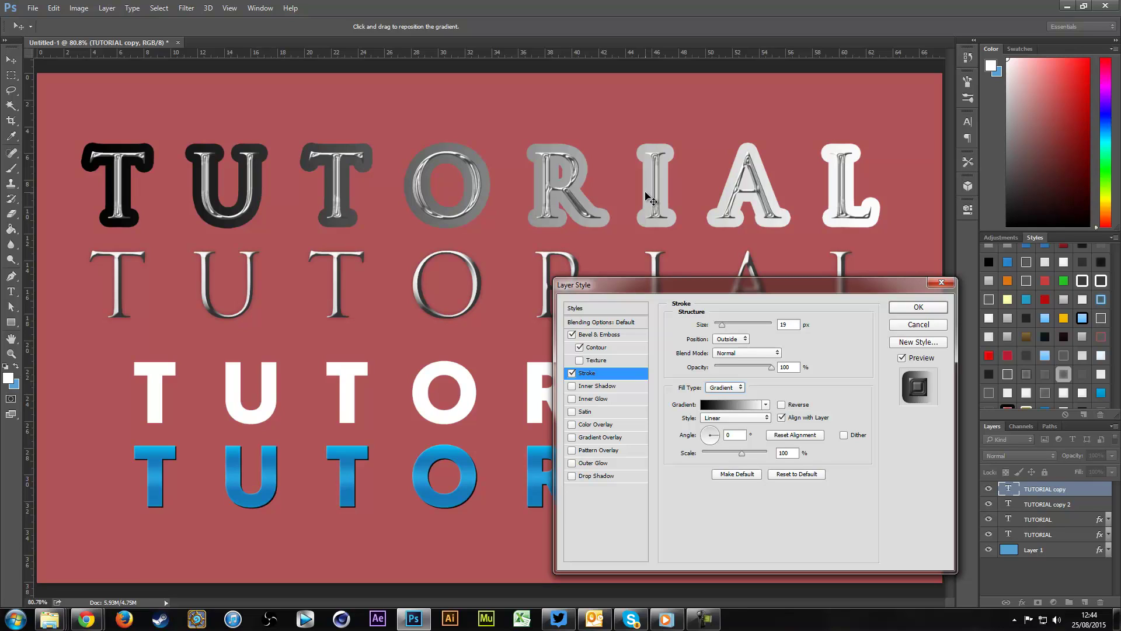
# Recolour the stroke gradient's black stop to mid grey and apply the edited gradient
pyautogui.click(731, 404)
pyautogui.click(838, 432)
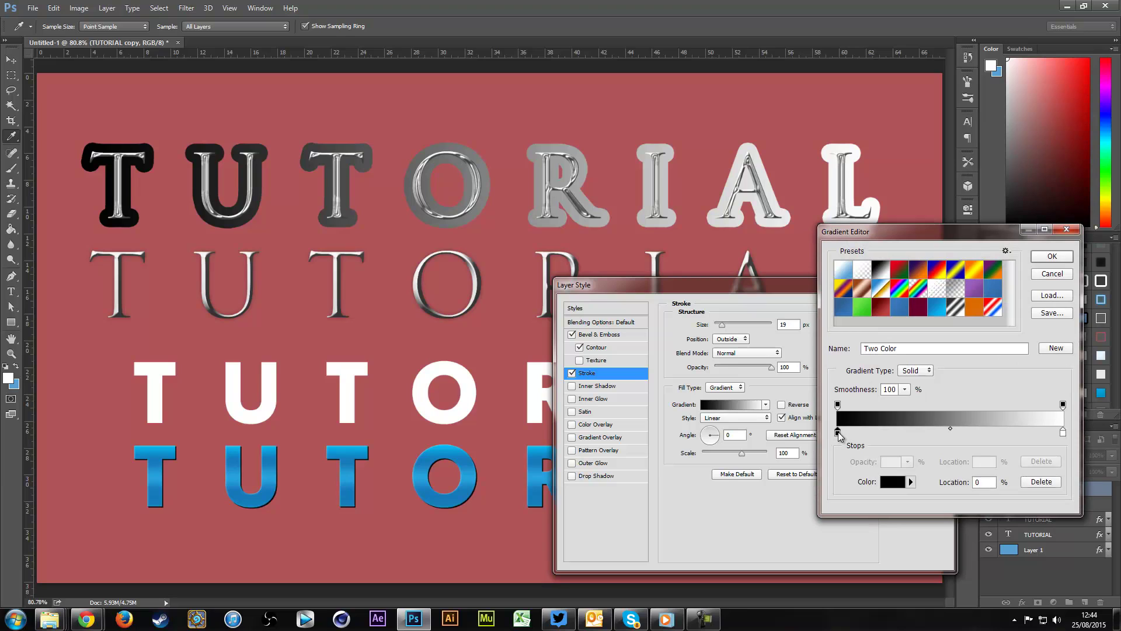
pyautogui.doubleClick(838, 433)
pyautogui.moveTo(770, 400)
pyautogui.mouseDown()
pyautogui.moveTo(744, 324)
pyautogui.moveTo(730, 354)
pyautogui.mouseUp()
pyautogui.click(1016, 290)
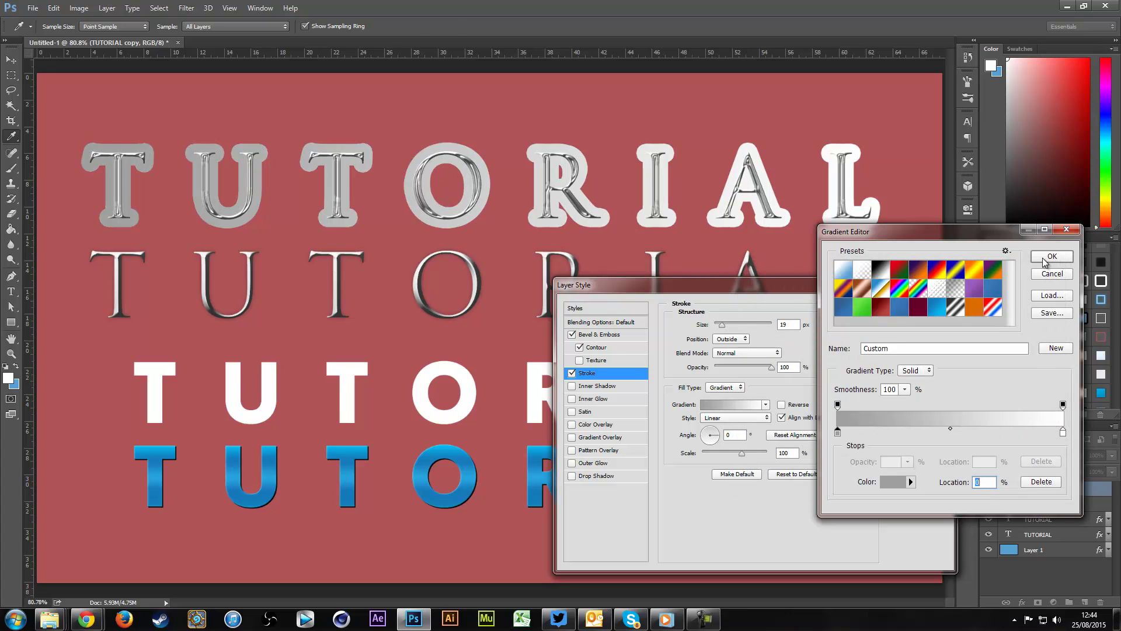
pyautogui.click(1050, 259)
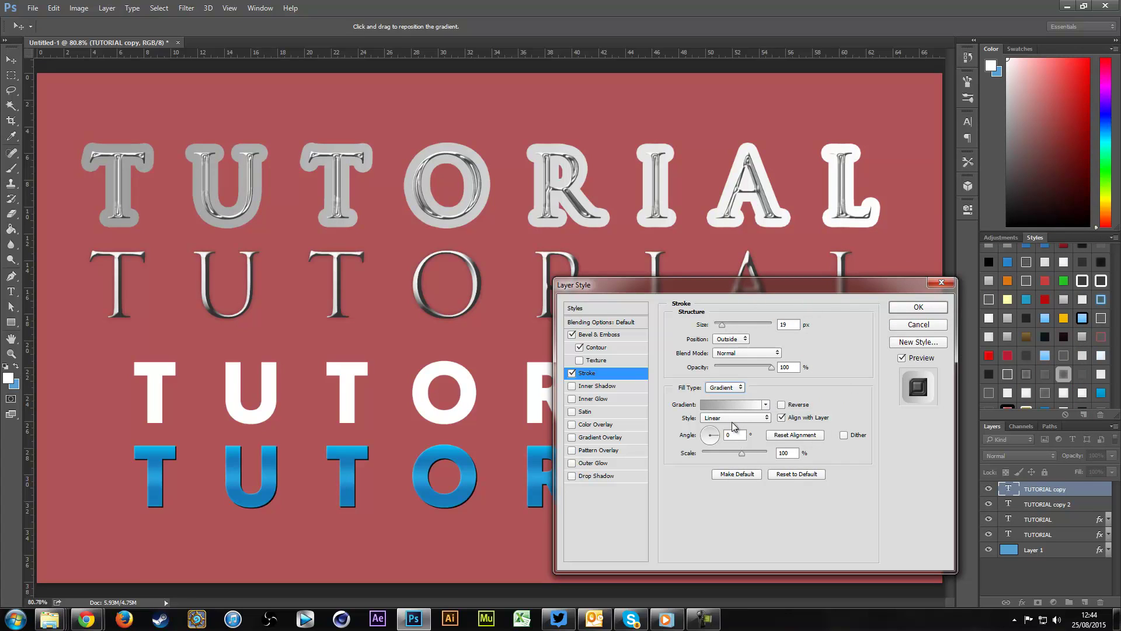
# Keep the stroke gradient linear, set its angle to 90°, and try its scale at the lowest and highest values
pyautogui.click(732, 418)
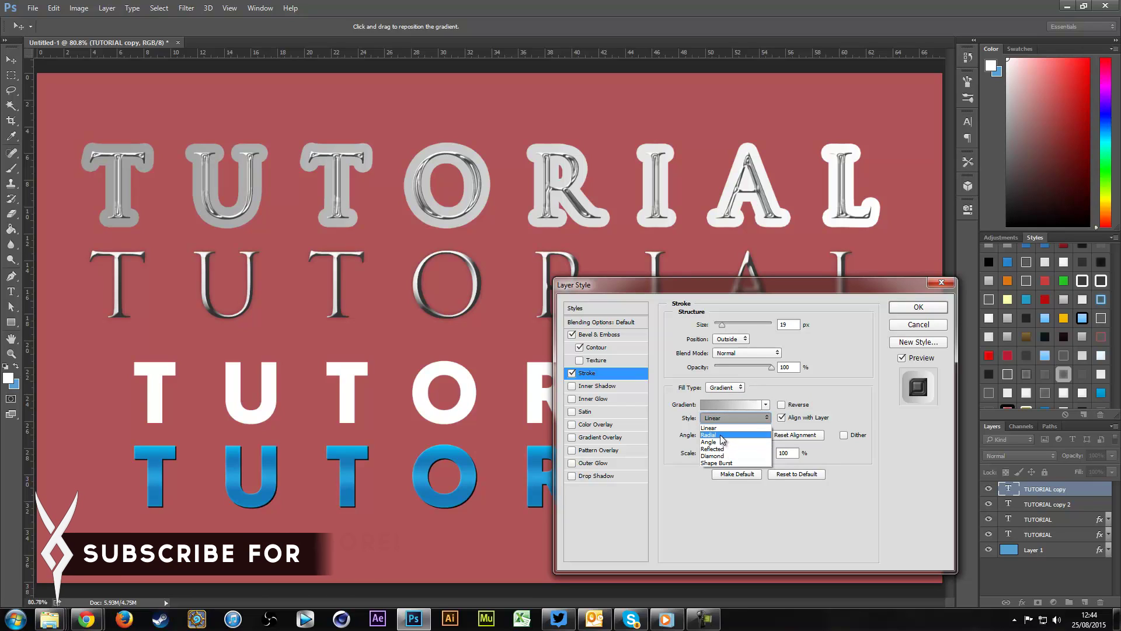
pyautogui.click(718, 429)
pyautogui.click(737, 439)
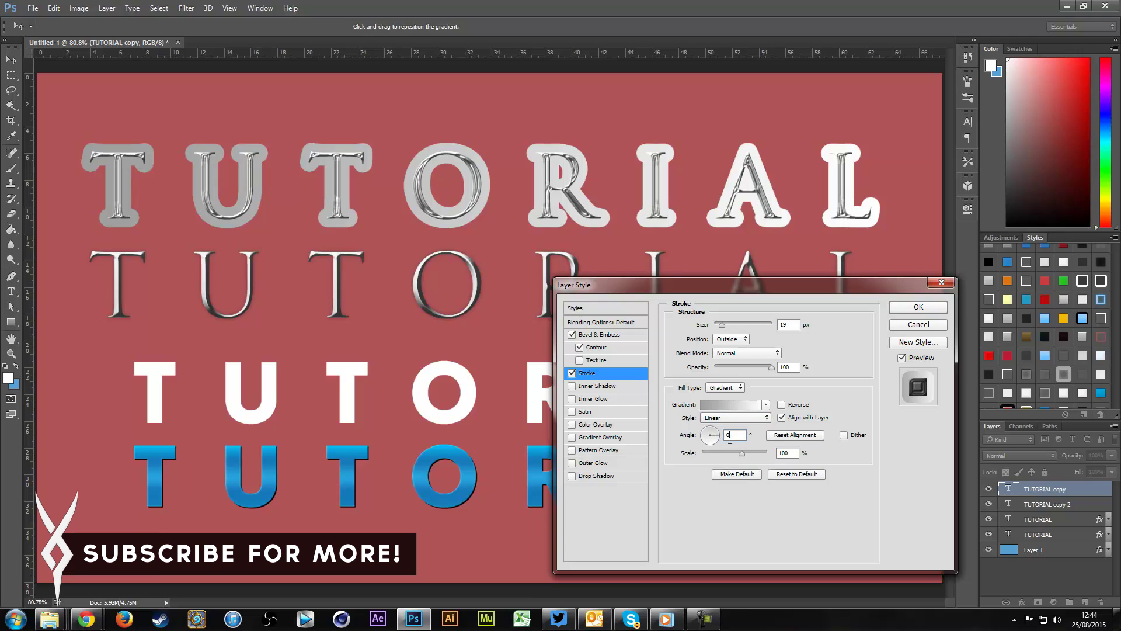
pyautogui.write('90')
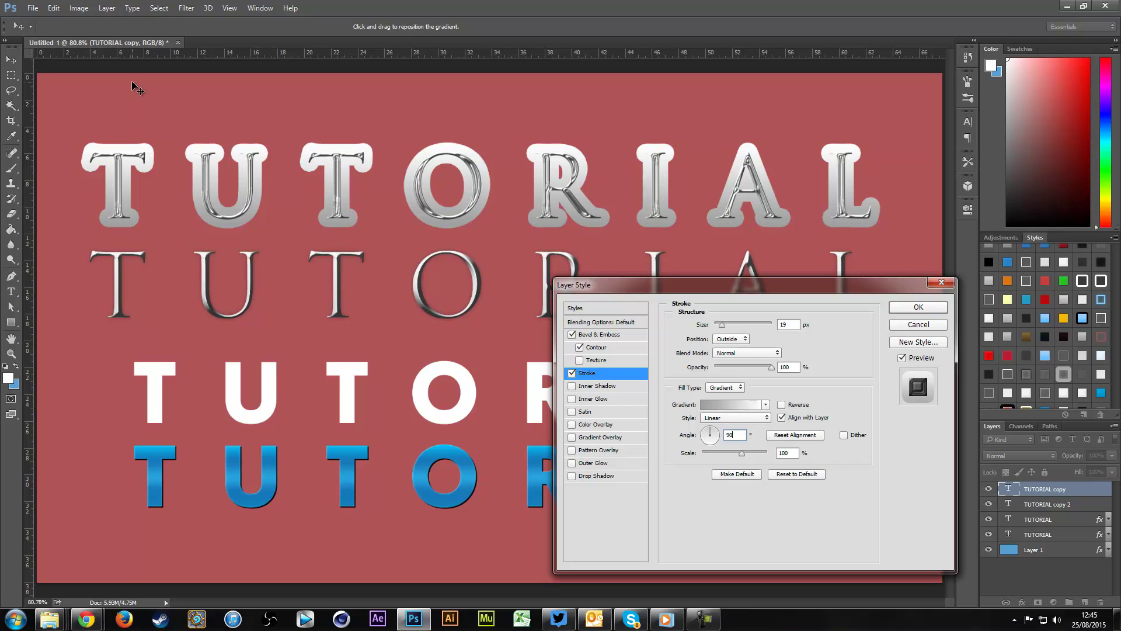
pyautogui.moveTo(764, 456); pyautogui.dragTo(660, 457)
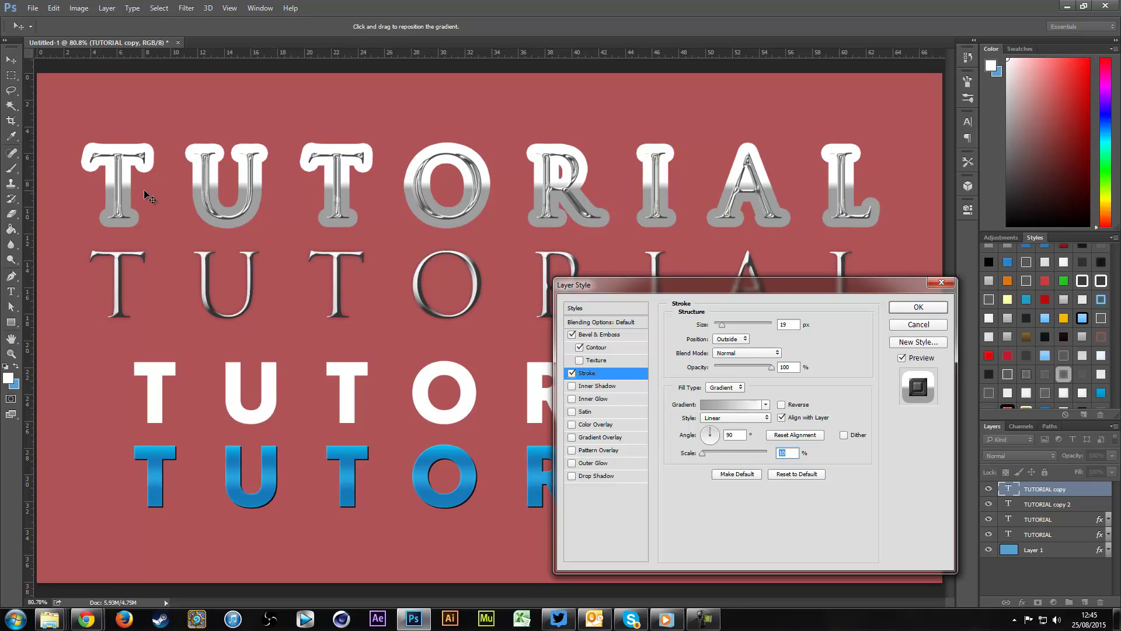
pyautogui.click(766, 453)
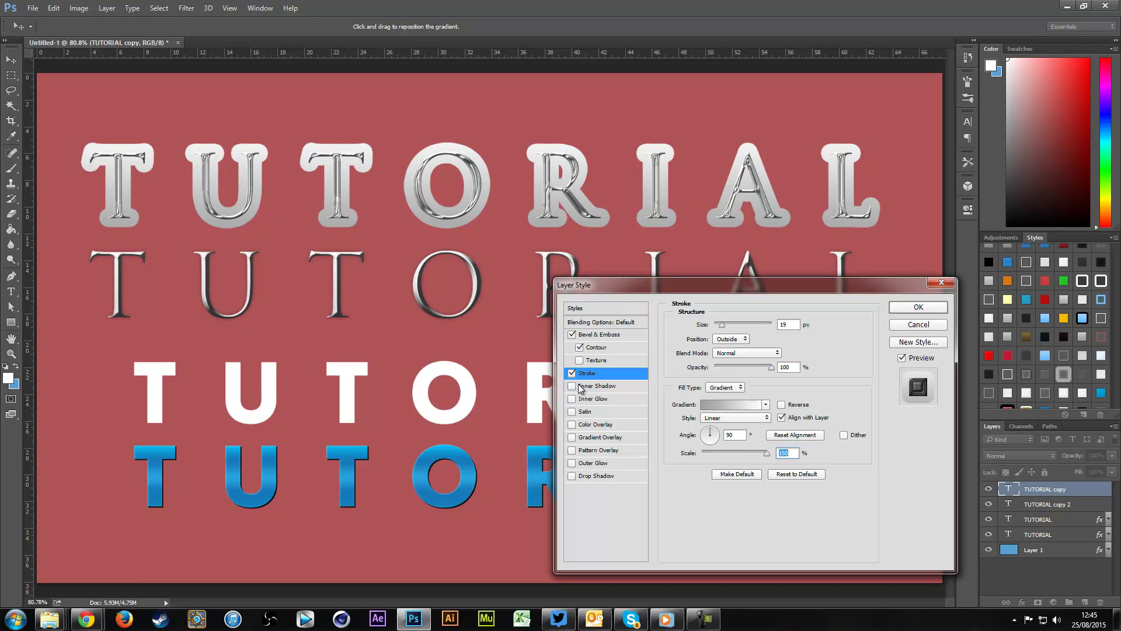
# Set the stroke's fill type back to Color and make the stroke dark red (760000)
pyautogui.click(722, 387)
pyautogui.click(715, 399)
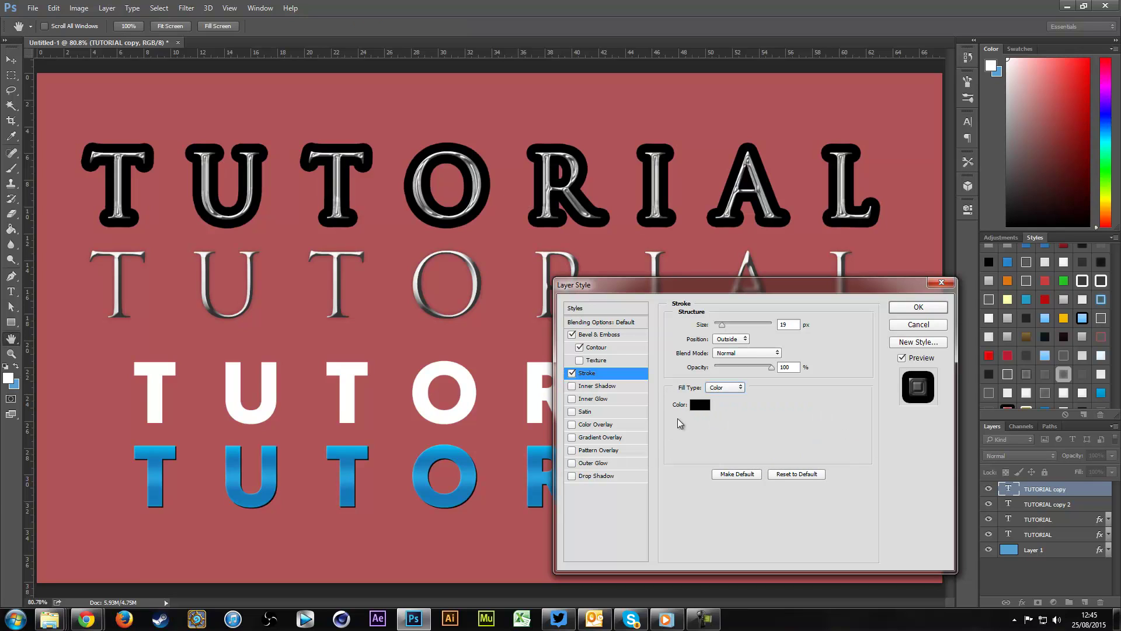
pyautogui.click(701, 406)
pyautogui.moveTo(785, 386)
pyautogui.mouseDown()
pyautogui.moveTo(892, 336)
pyautogui.moveTo(882, 358)
pyautogui.moveTo(899, 376)
pyautogui.mouseUp()
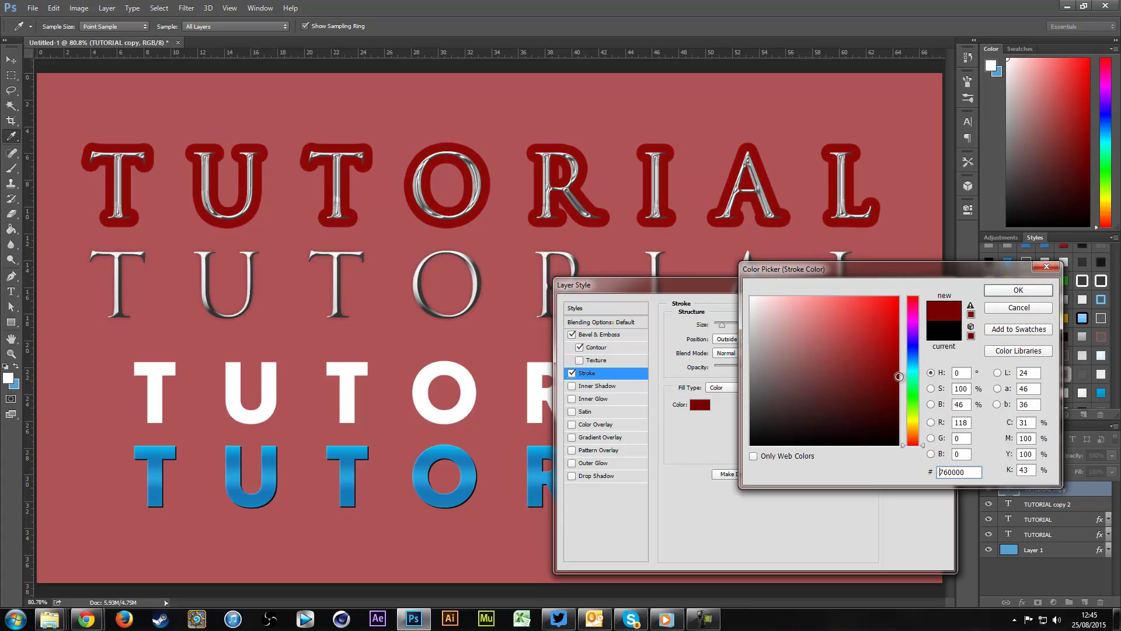
pyautogui.click(995, 296)
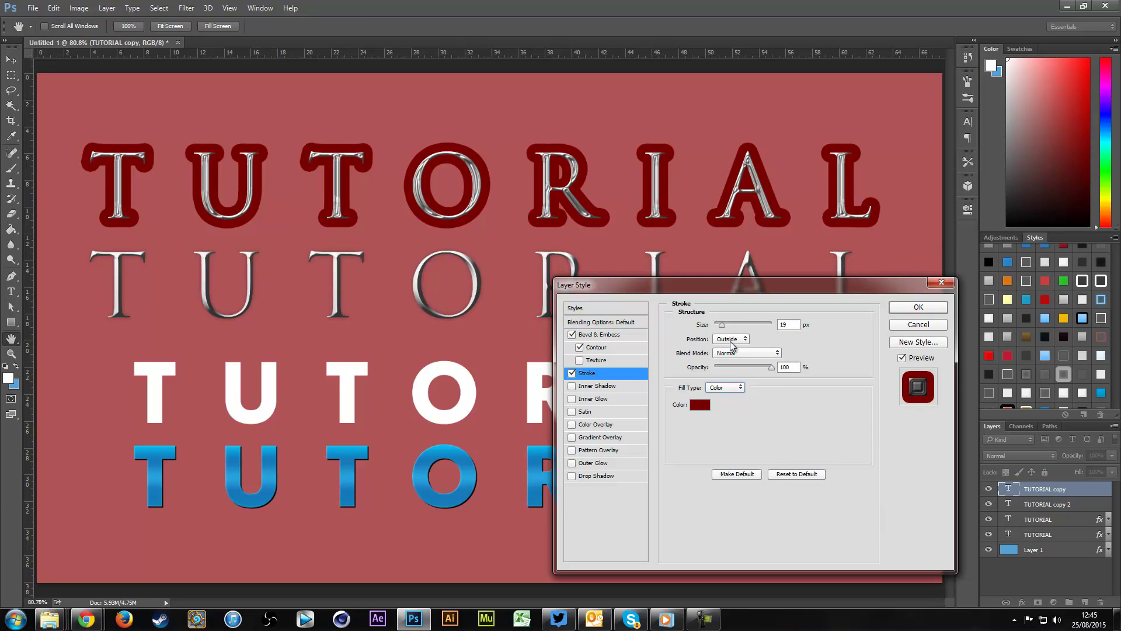
# Lower the stroke's opacity in stages to 15%
pyautogui.click(733, 369)
pyautogui.moveTo(735, 373)
pyautogui.mouseDown()
pyautogui.moveTo(721, 374)
pyautogui.moveTo(738, 372)
pyautogui.mouseUp()
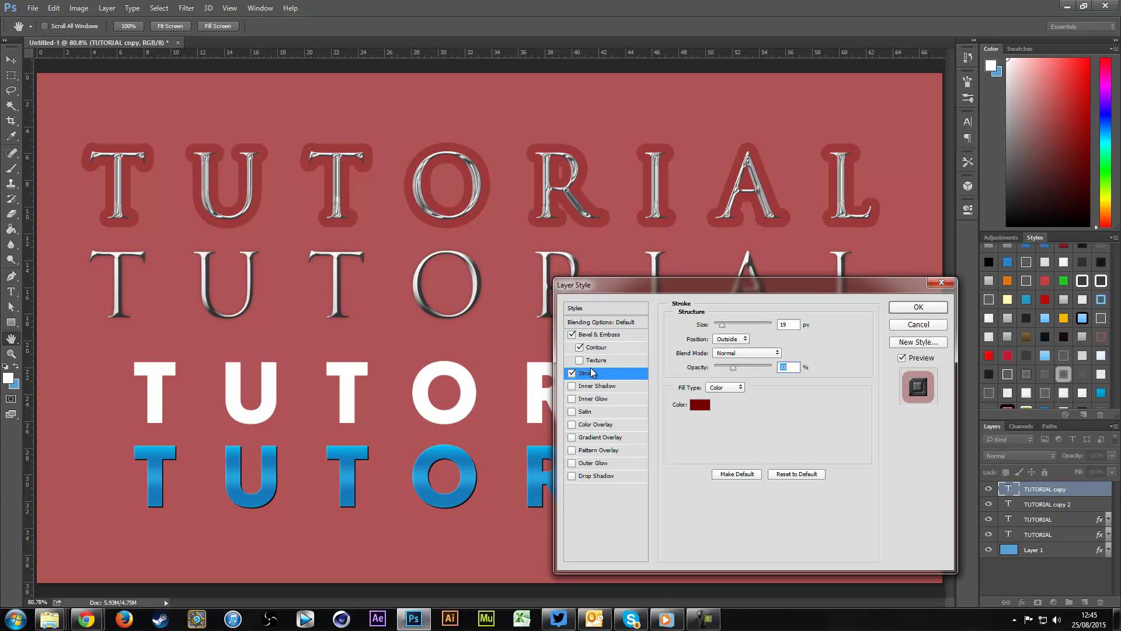
pyautogui.moveTo(734, 368); pyautogui.dragTo(724, 372)
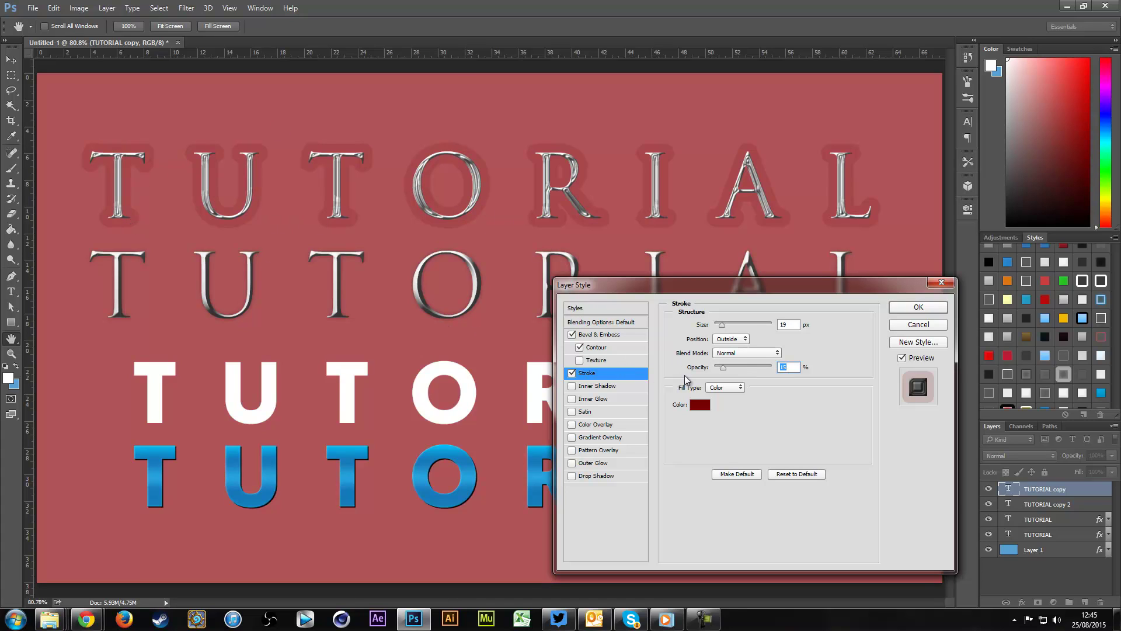
# View the stroke position options, keep Outside, and restore the stroke's opacity to 100%
pyautogui.click(730, 341)
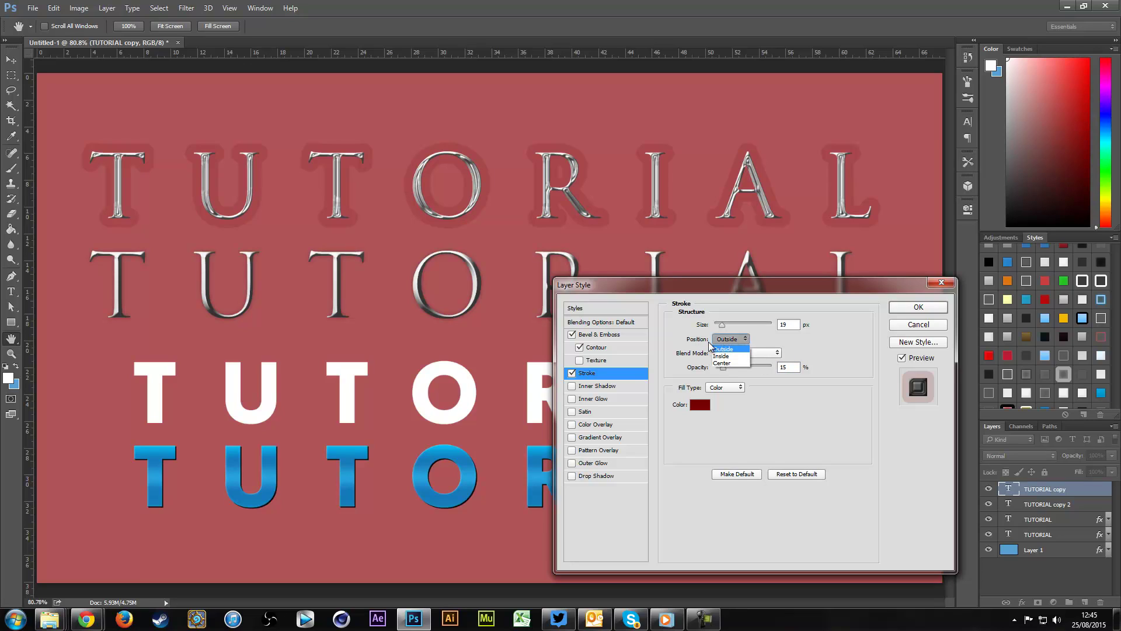
pyautogui.click(712, 347)
pyautogui.click(728, 340)
pyautogui.click(728, 350)
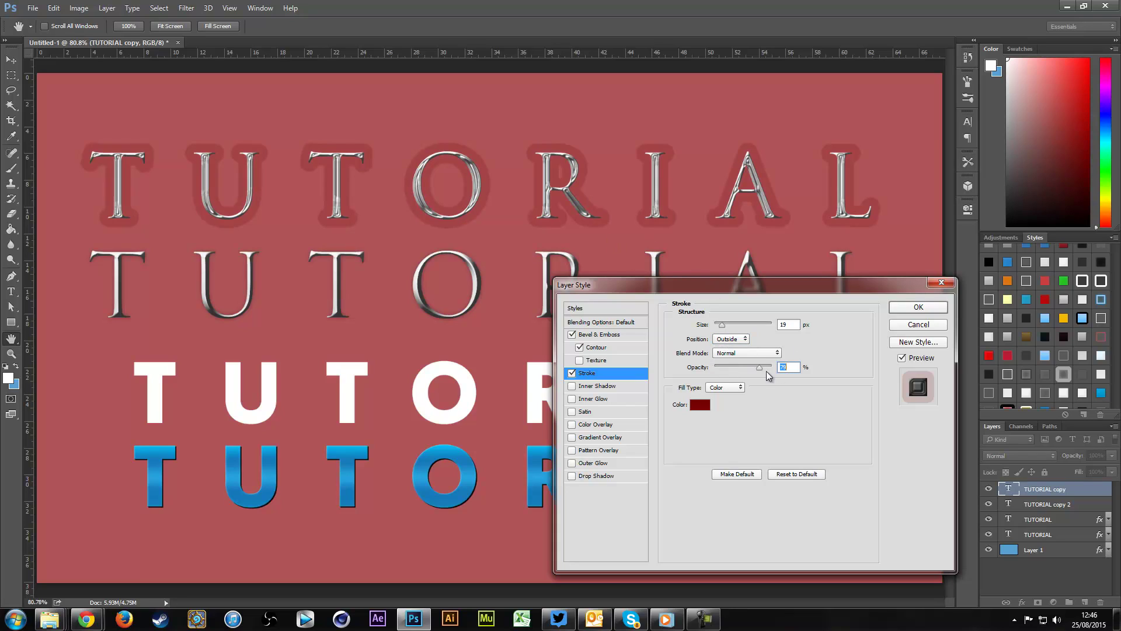
pyautogui.moveTo(740, 369); pyautogui.dragTo(817, 370)
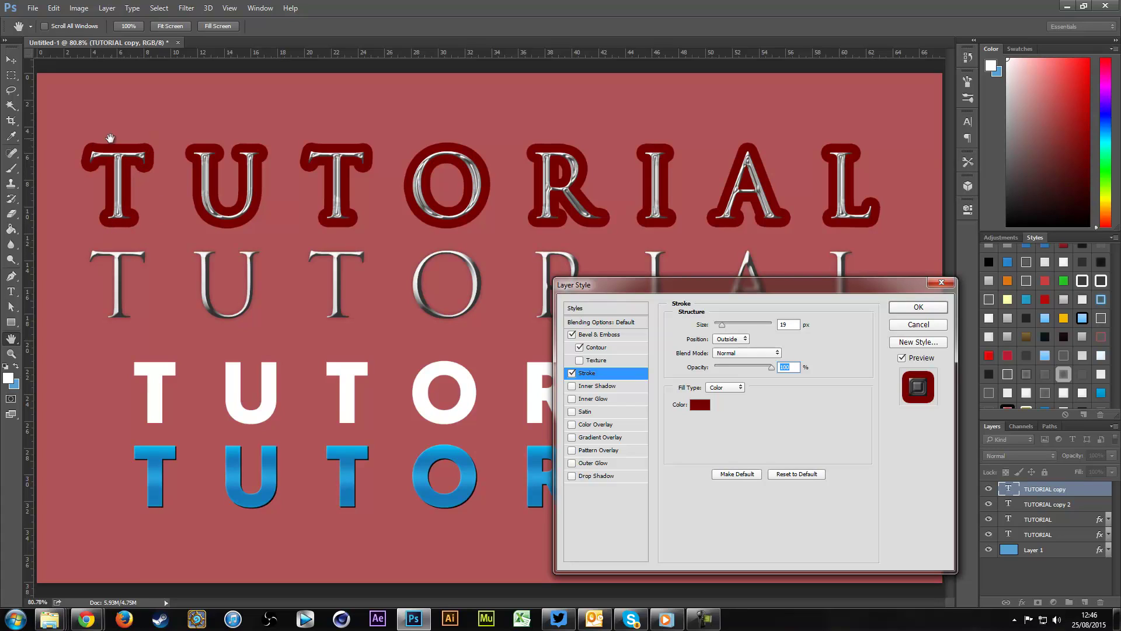
# Set the stroke's position to Inside
pyautogui.click(730, 338)
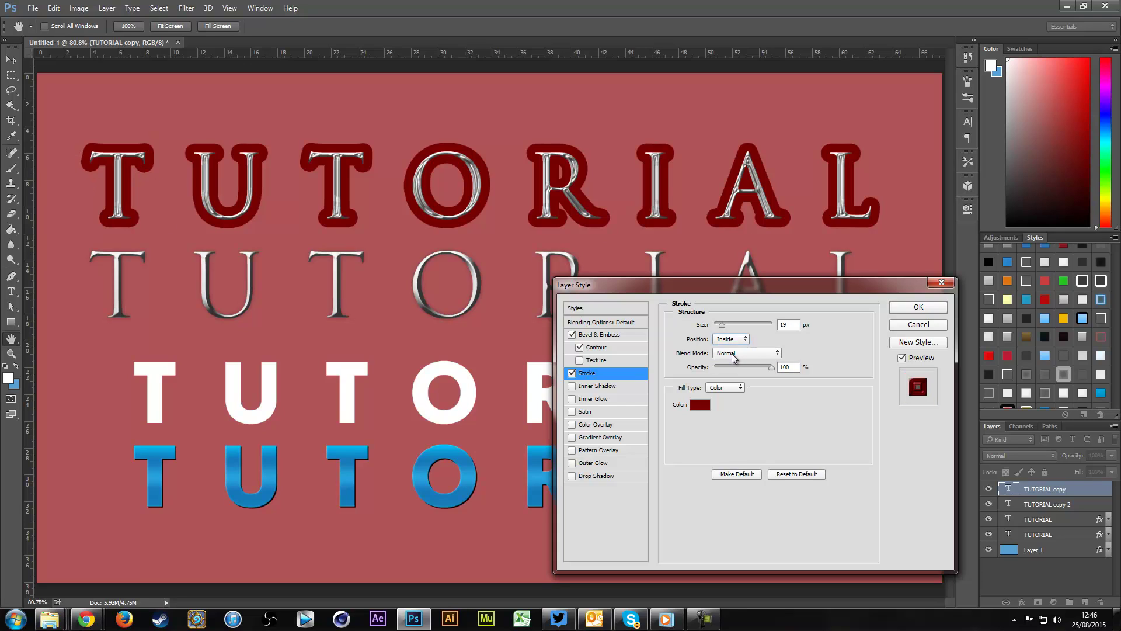
pyautogui.click(731, 352)
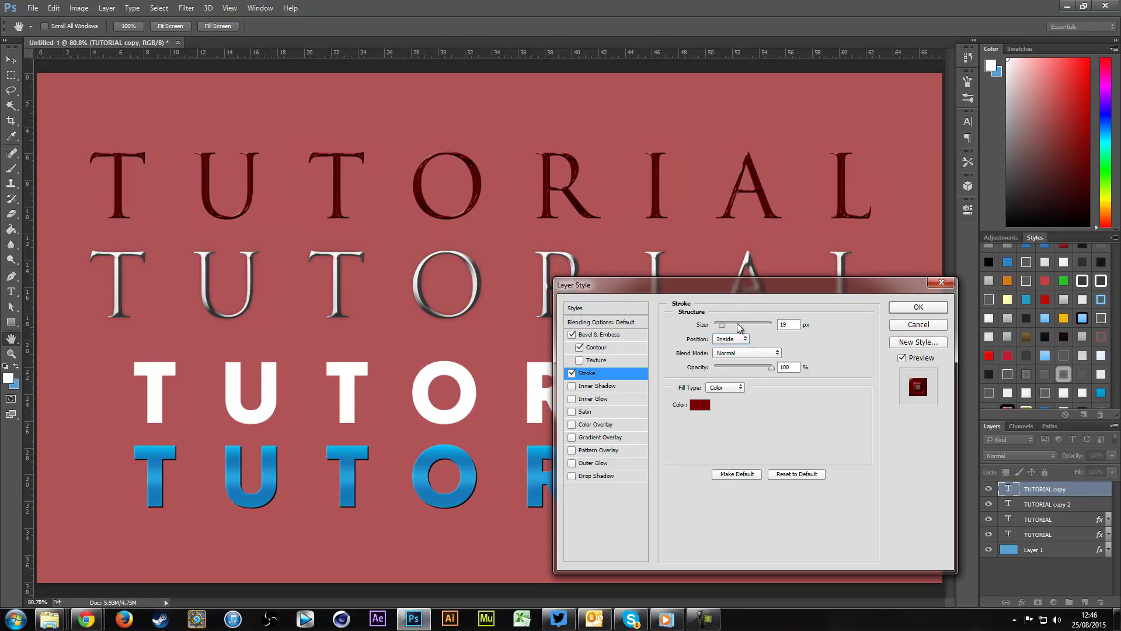
# Reduce the stroke's size to 3 px and switch its position to Center, followed by Outside
pyautogui.moveTo(722, 325); pyautogui.dragTo(718, 328)
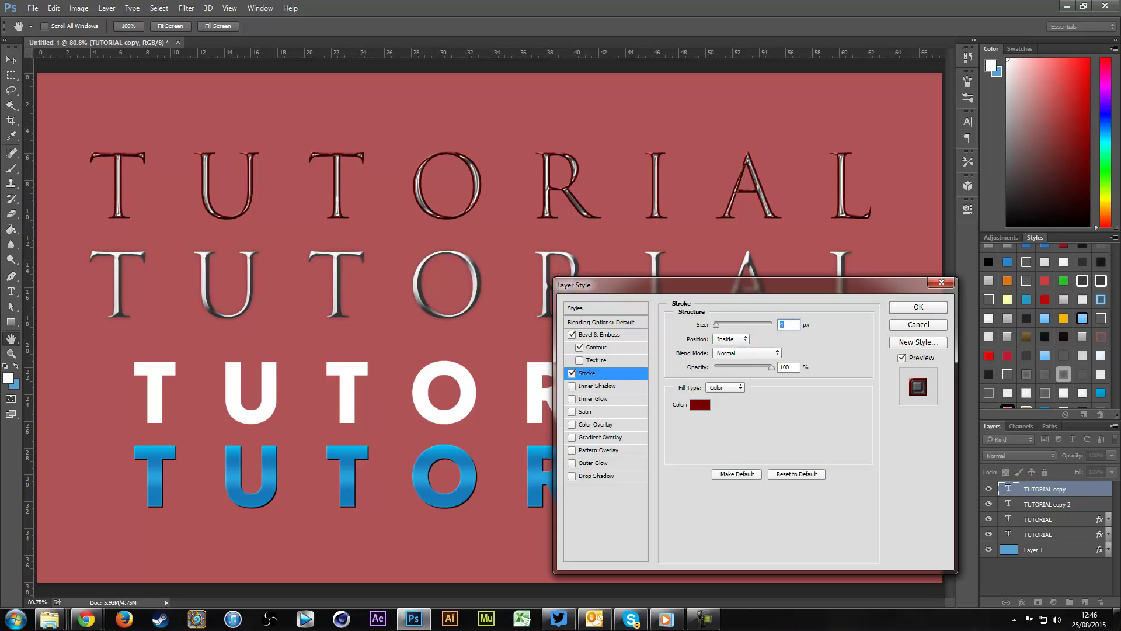
pyautogui.press('Down')
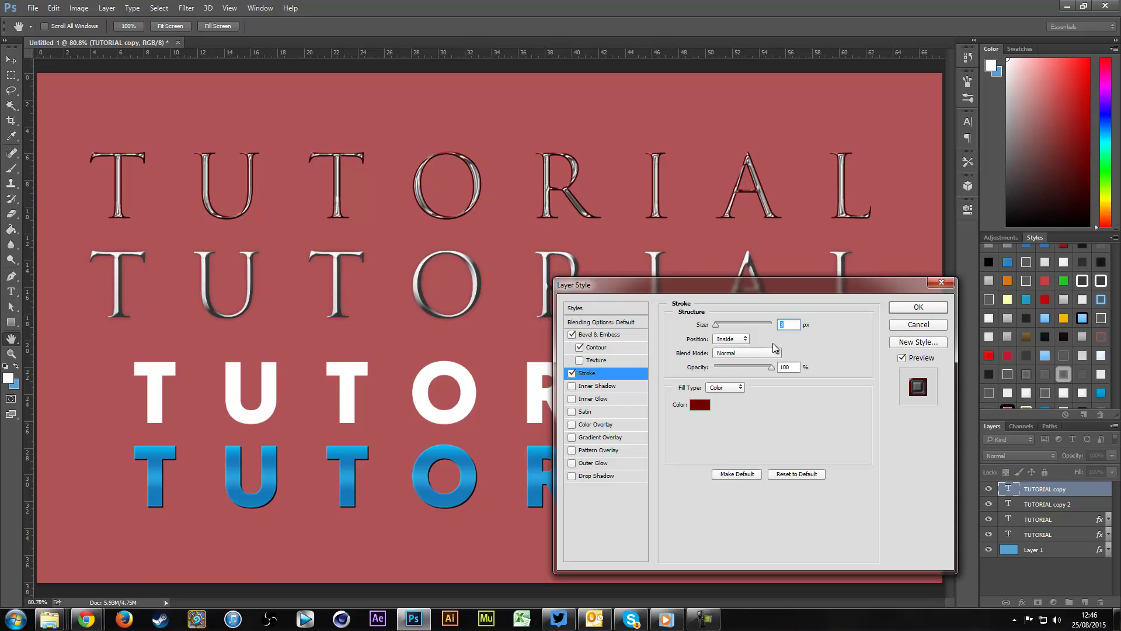
pyautogui.click(744, 344)
pyautogui.click(734, 366)
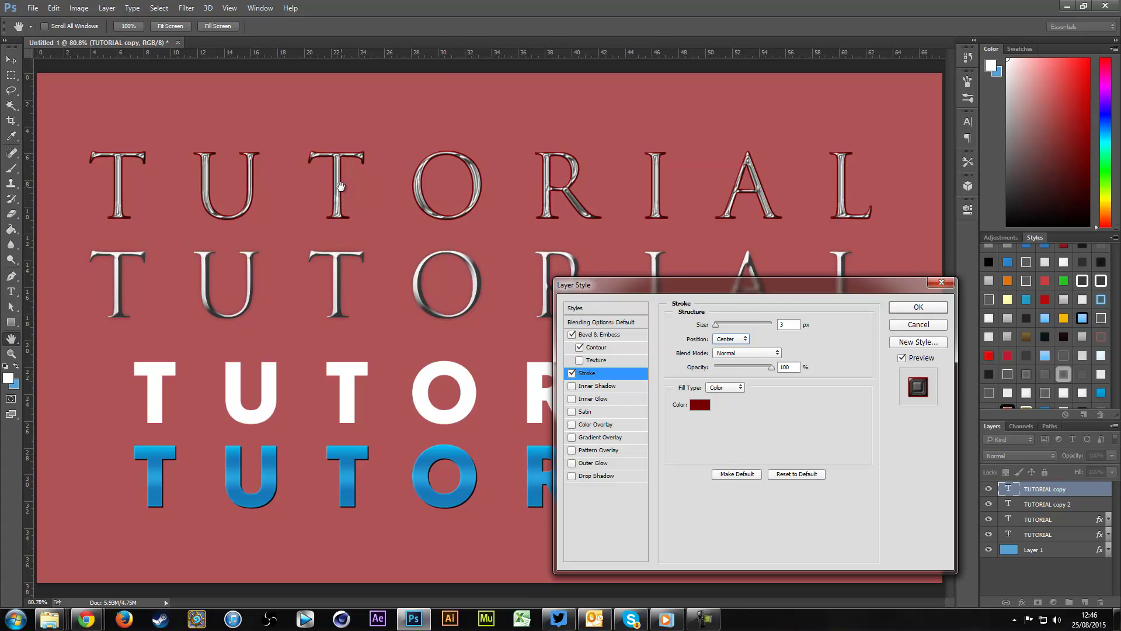
pyautogui.click(742, 340)
pyautogui.click(724, 348)
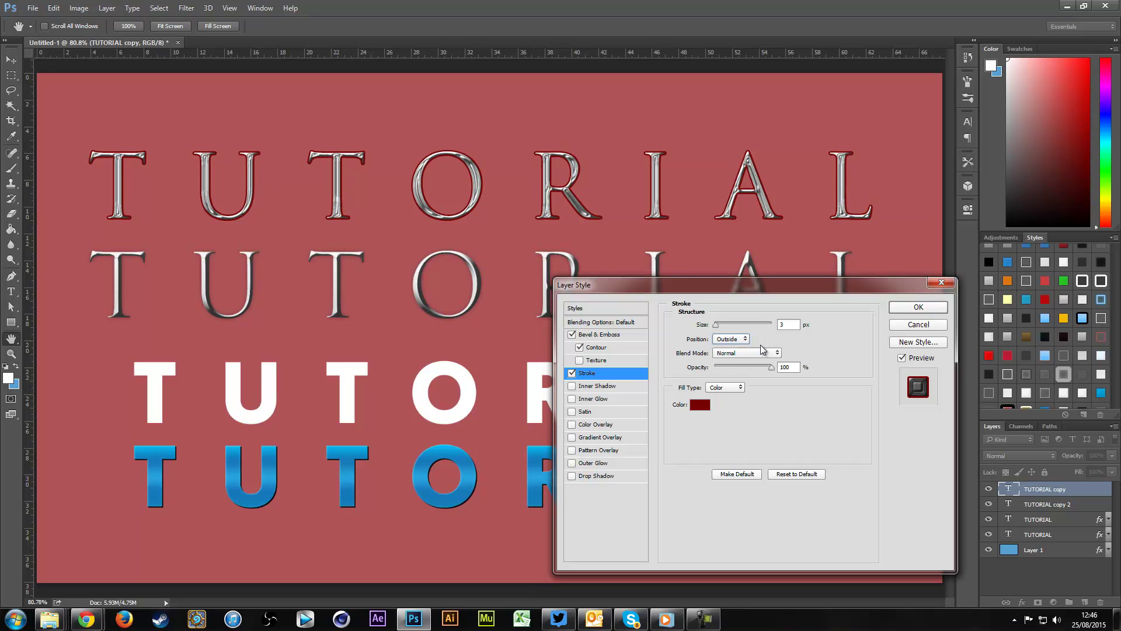
# Set the stroke's size to 5 px and its color to white (ffffff)
pyautogui.click(792, 326)
pyautogui.press('Up')
pyautogui.press('Up')
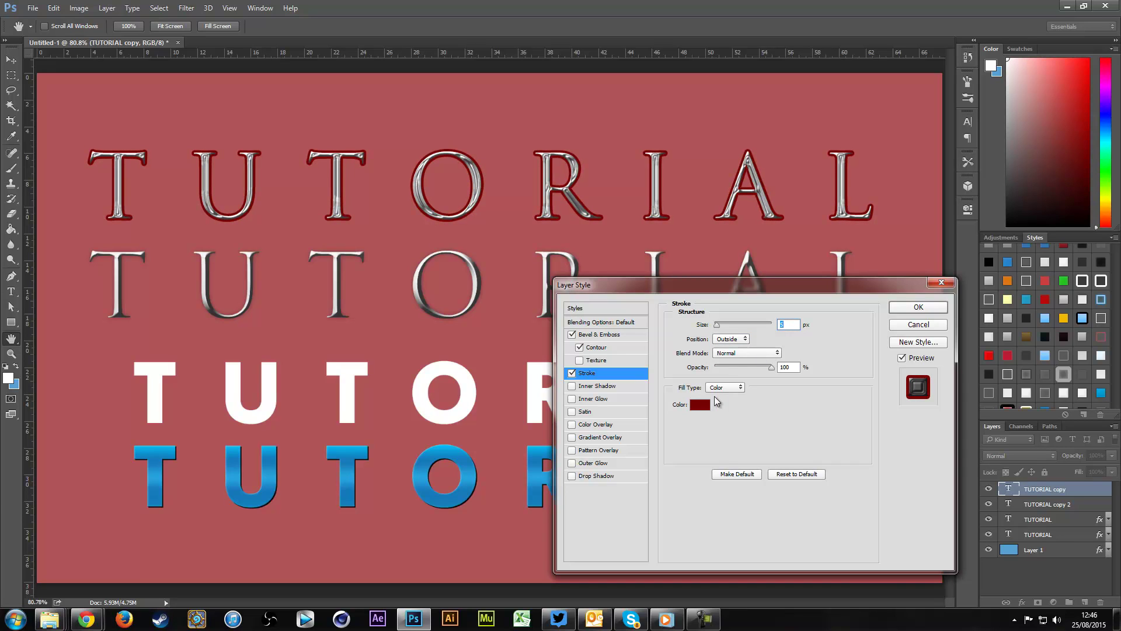
pyautogui.click(708, 405)
pyautogui.moveTo(757, 388); pyautogui.dragTo(750, 296)
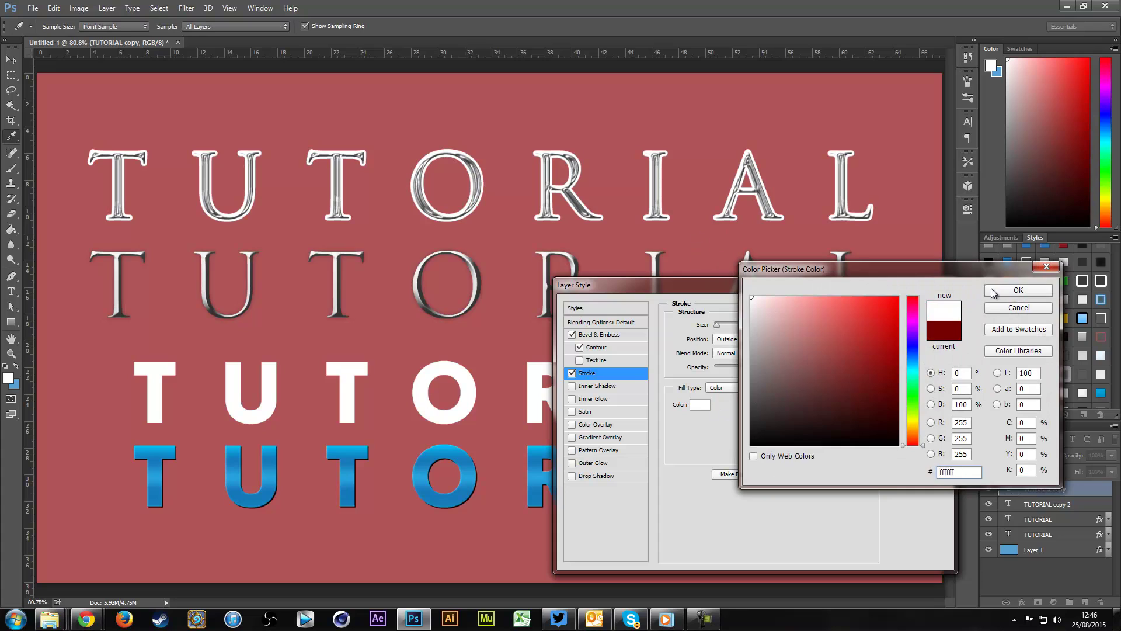
pyautogui.click(988, 293)
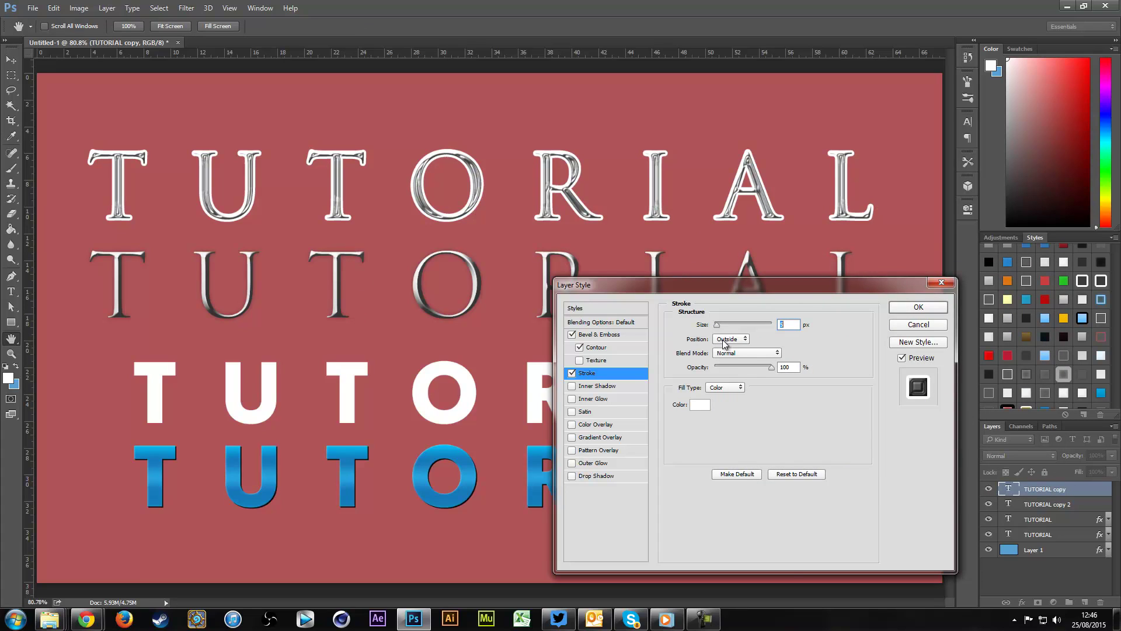
# Change the stroke's blend mode to Soft Light and its size to 1 px
pyautogui.click(739, 353)
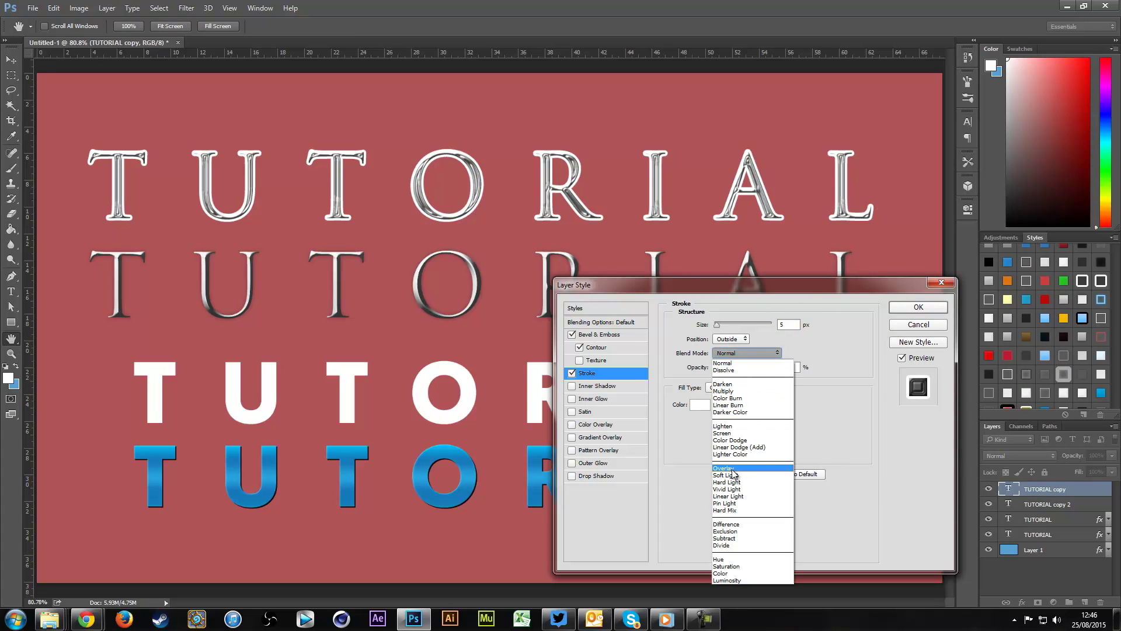
pyautogui.click(733, 469)
pyautogui.press('Down')
pyautogui.press('Down')
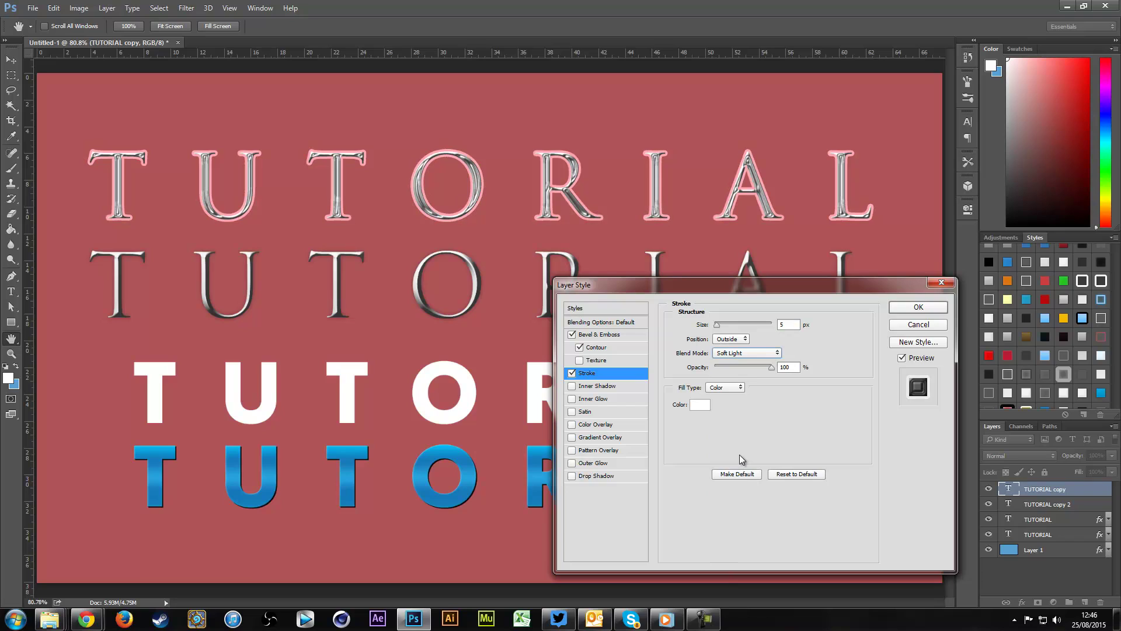
pyautogui.press('Up')
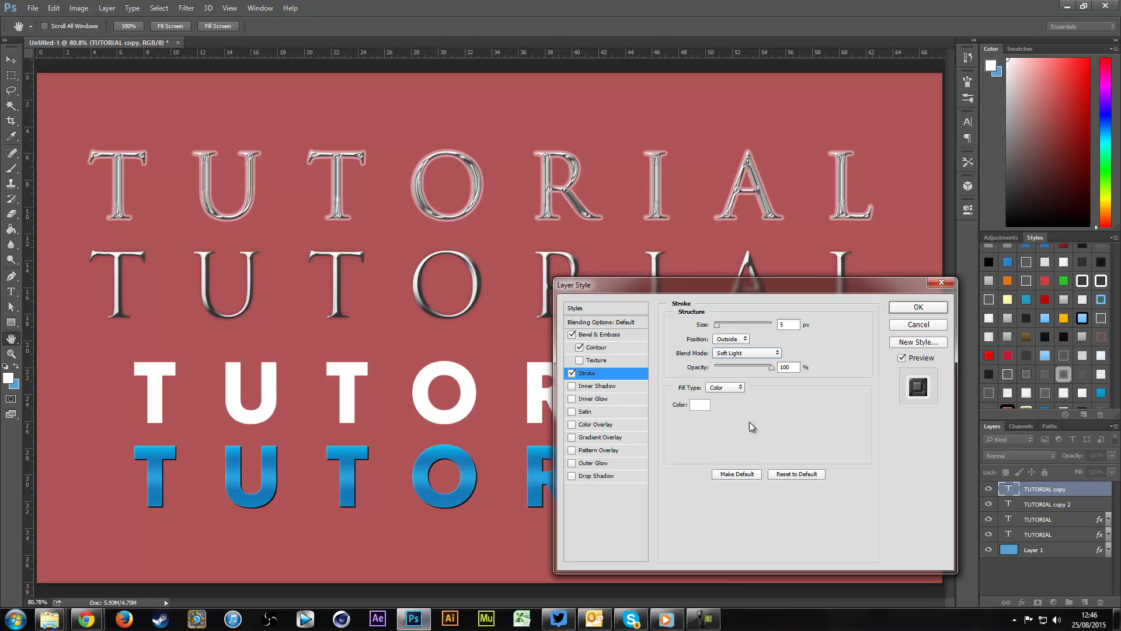
pyautogui.click(800, 325)
pyautogui.write('1')
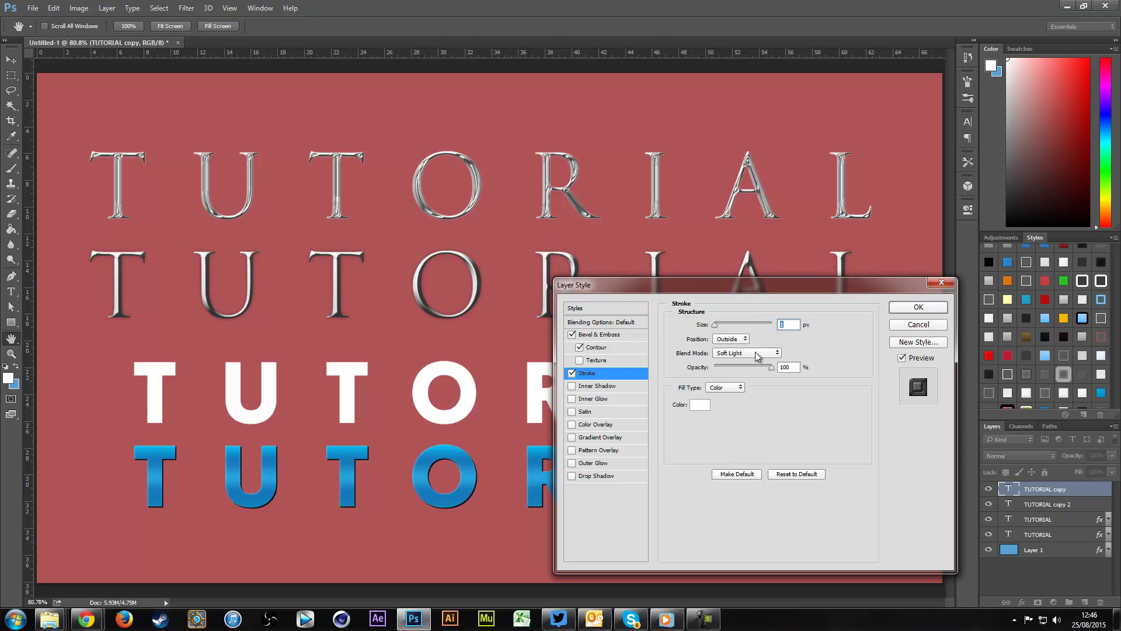
# Turn off the stroke and enable an Inner Shadow on the TUTORIAL copy layer
pyautogui.click(572, 375)
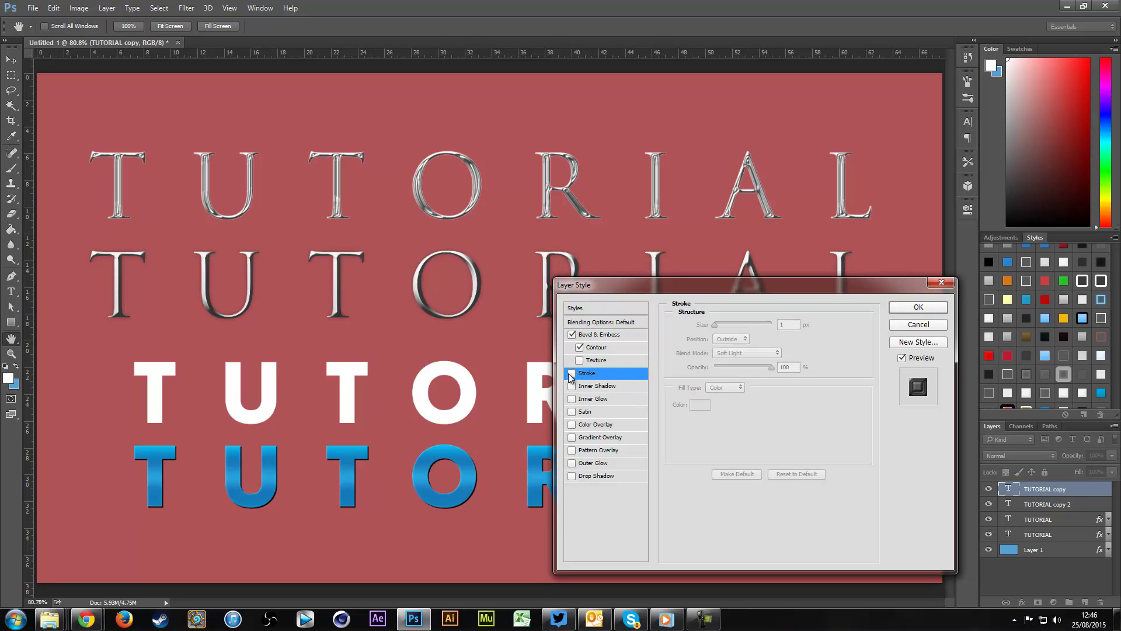
pyautogui.click(617, 388)
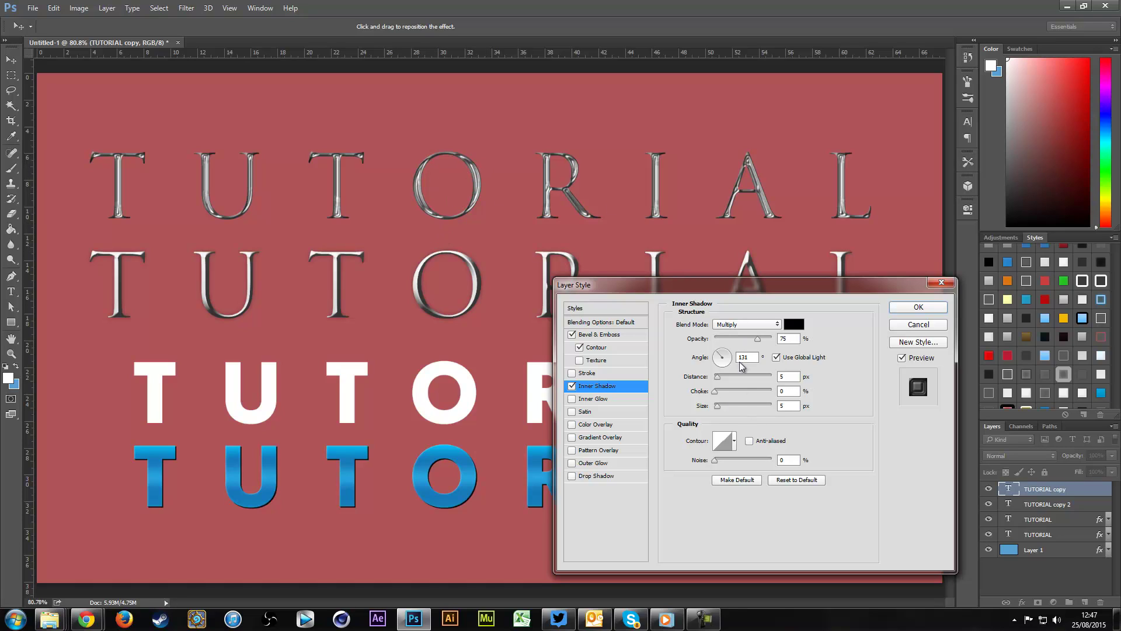
# Try several contour presets on the inner shadow and return to the straight linear contour
pyautogui.click(733, 444)
pyautogui.click(717, 465)
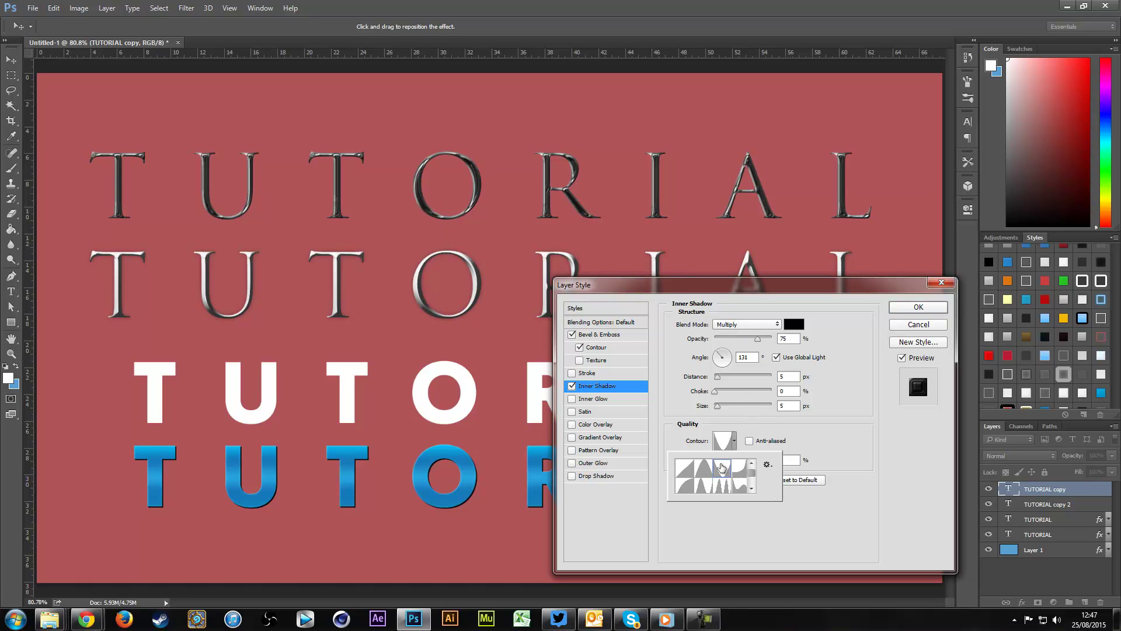
pyautogui.click(724, 485)
pyautogui.click(705, 489)
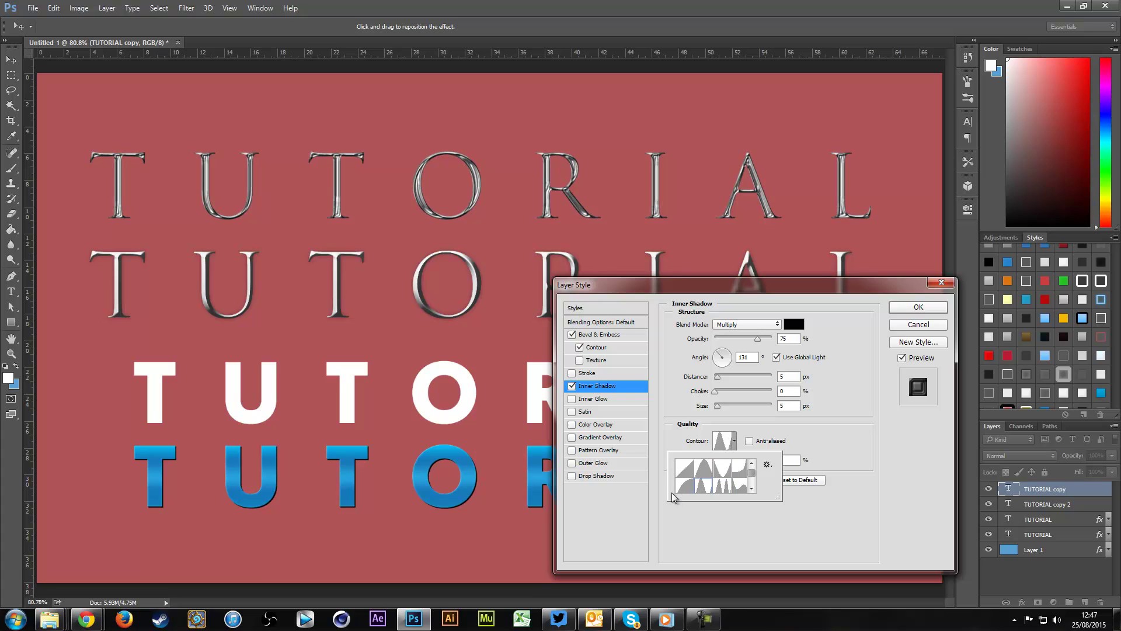
pyautogui.click(684, 467)
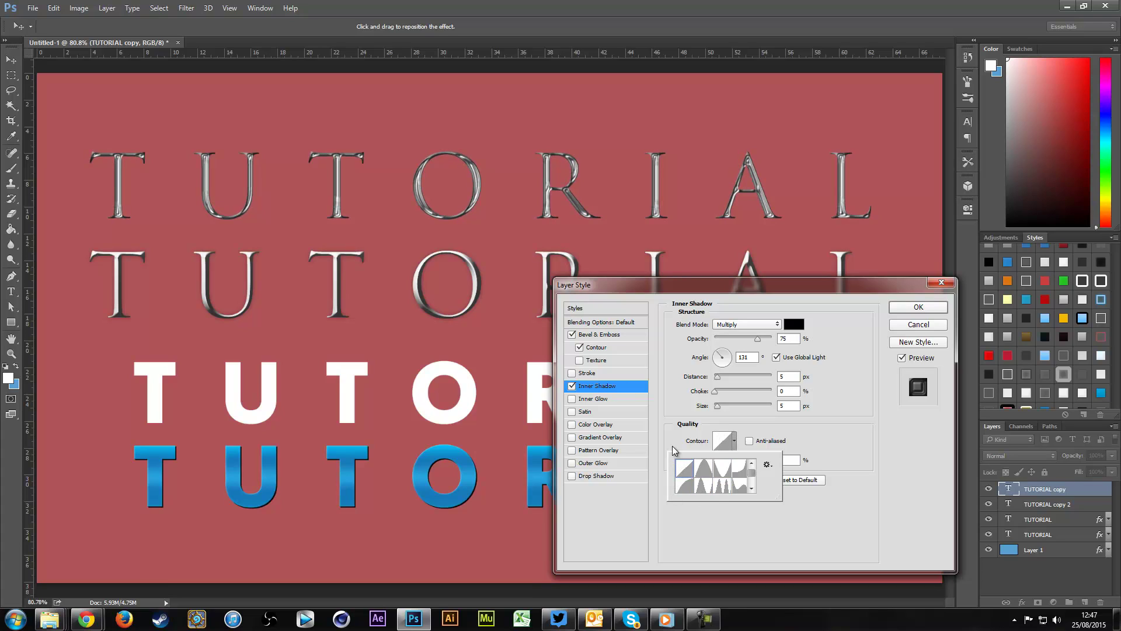
pyautogui.click(865, 446)
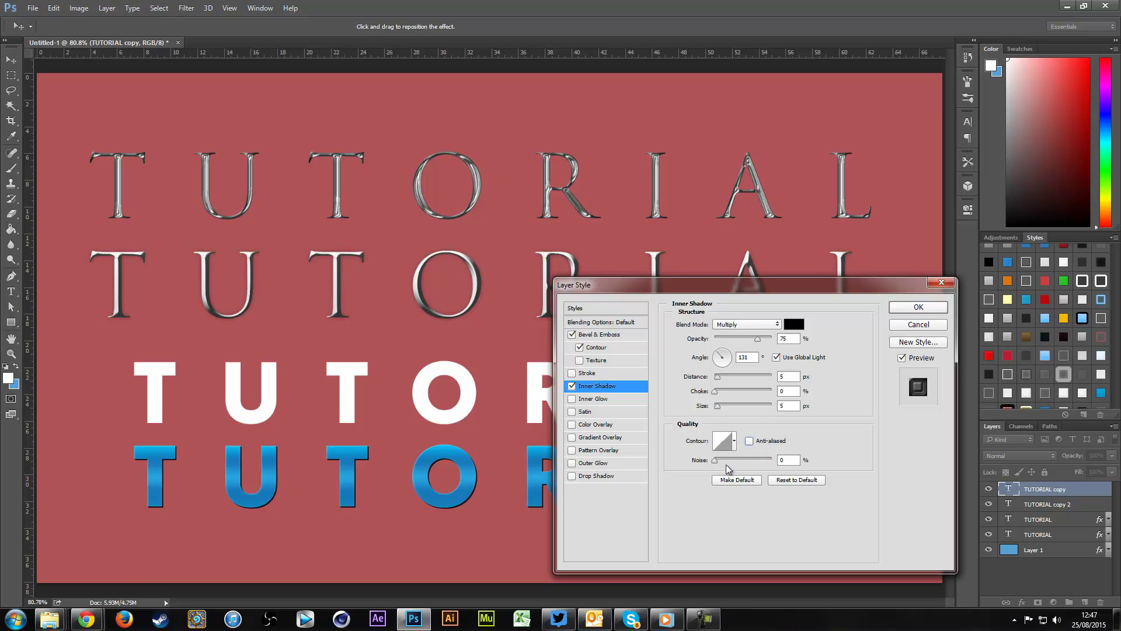
# Try high and low noise amounts on the inner shadow and reset the noise to 0%
pyautogui.moveTo(715, 462); pyautogui.dragTo(750, 462)
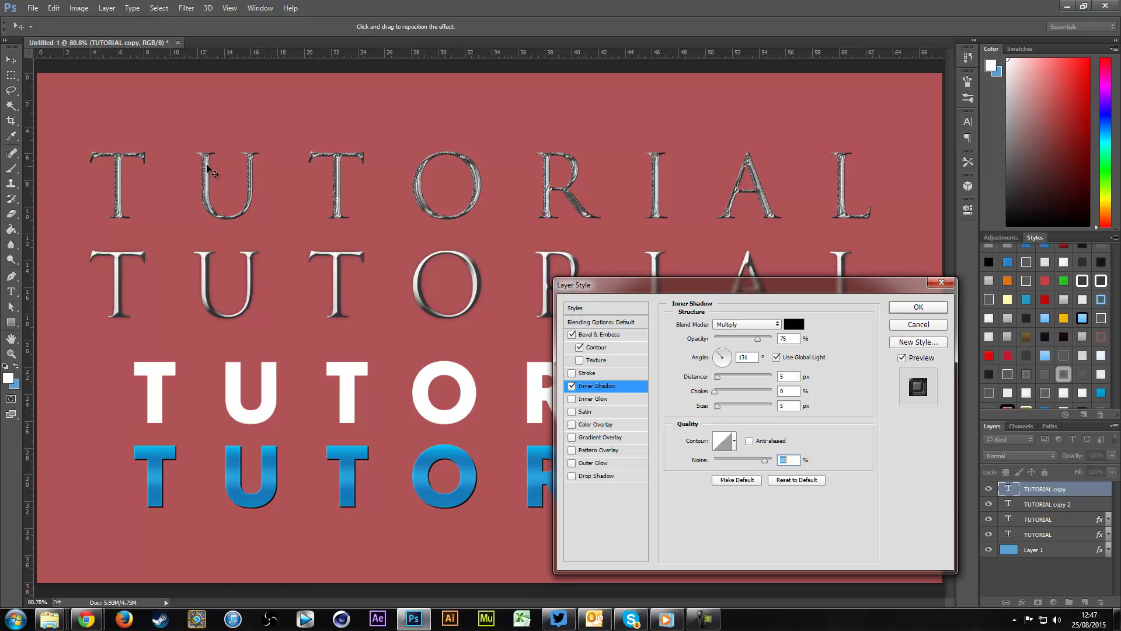
pyautogui.moveTo(724, 466); pyautogui.dragTo(727, 464)
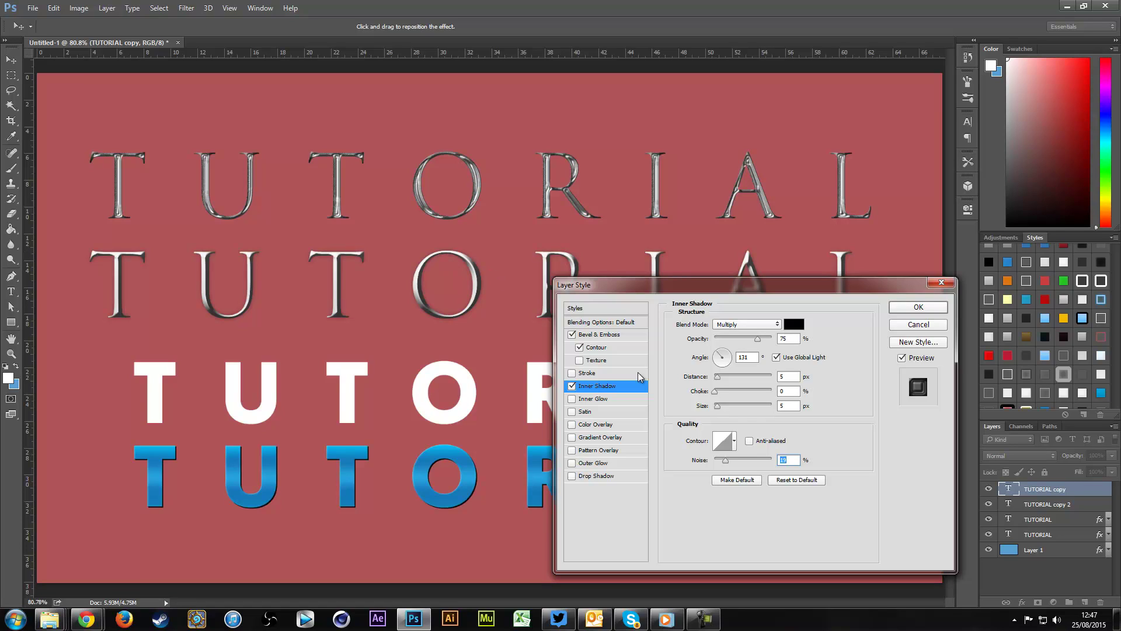
pyautogui.moveTo(727, 461); pyautogui.dragTo(660, 453)
# Reduce the inner shadow's distance slightly, apply the layer style, and collapse the TUTORIAL copy layer's effects list
pyautogui.doubleClick(798, 378)
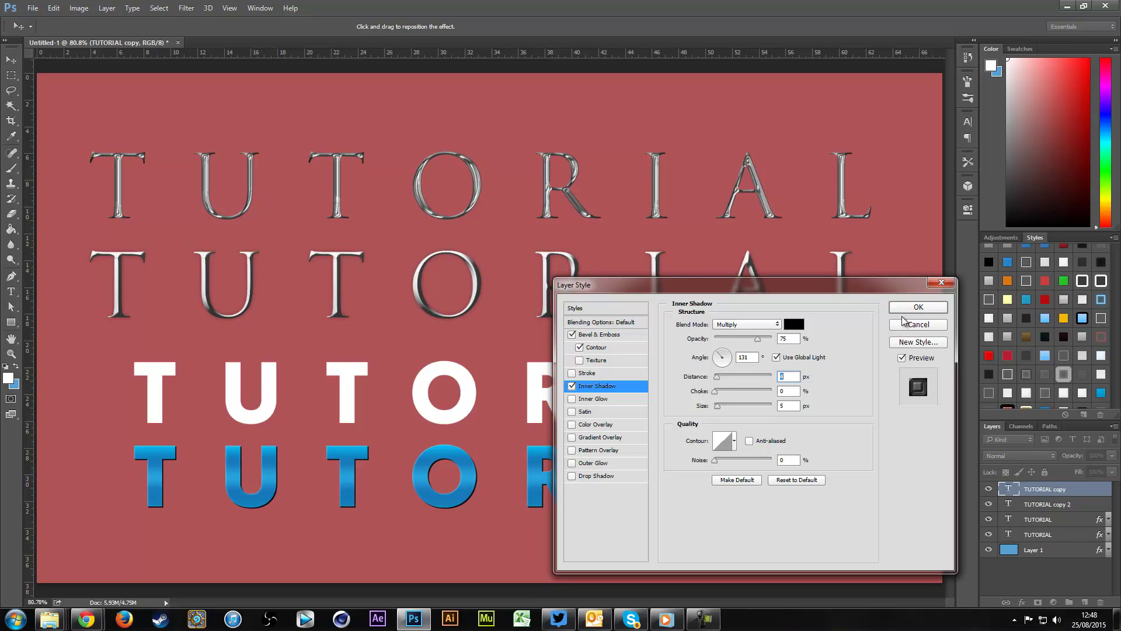
pyautogui.click(920, 306)
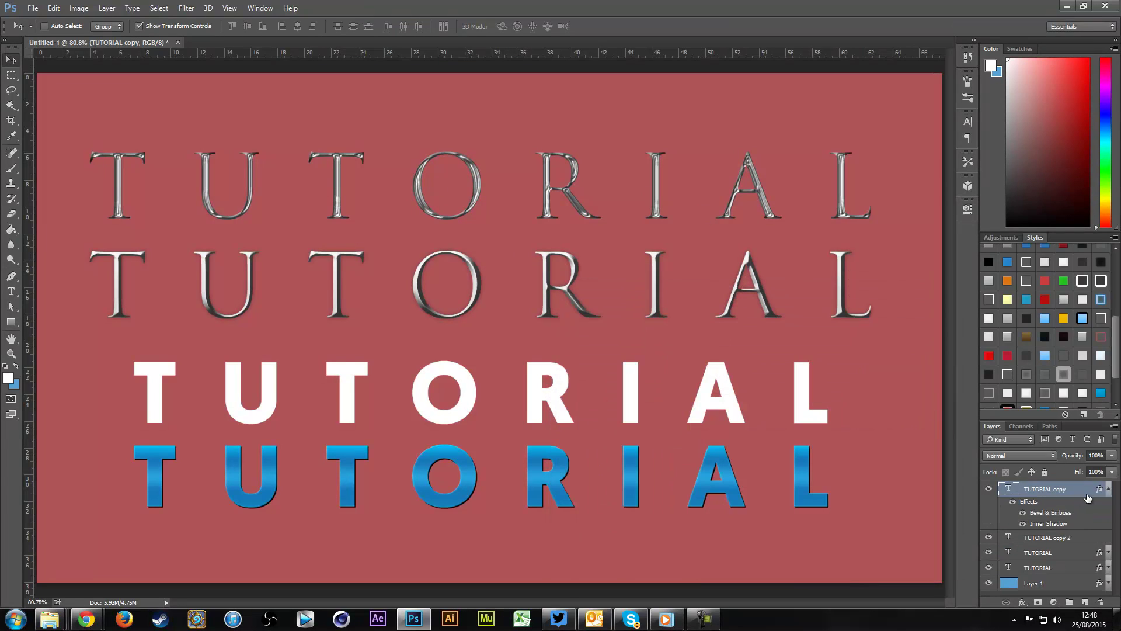
pyautogui.click(1106, 492)
# Toggle the visibility of the text layers to identify the plain white text, and select TUTORIAL copy 2
pyautogui.click(1063, 521)
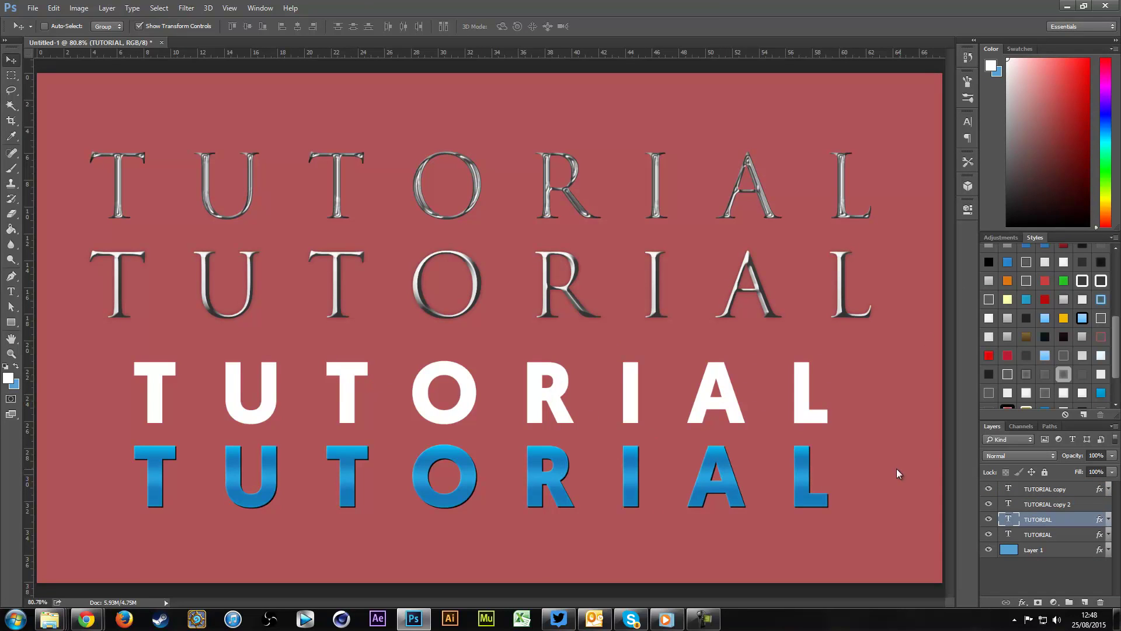
pyautogui.click(988, 535)
pyautogui.click(989, 534)
pyautogui.click(1014, 536)
pyautogui.click(989, 534)
pyautogui.click(989, 534)
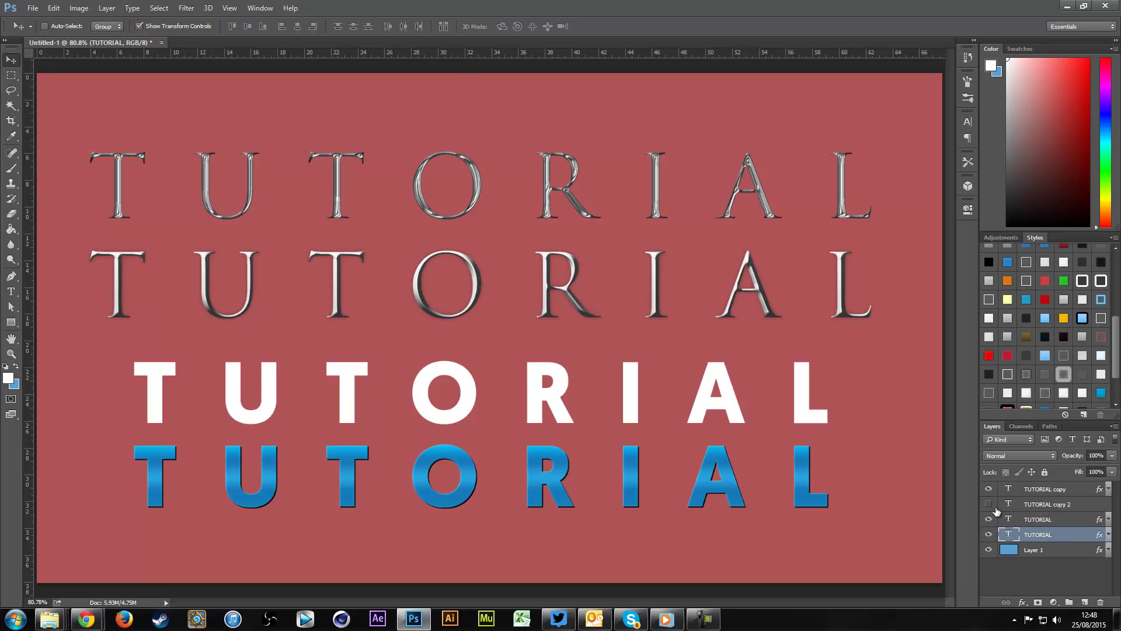
pyautogui.click(989, 504)
pyautogui.click(1029, 506)
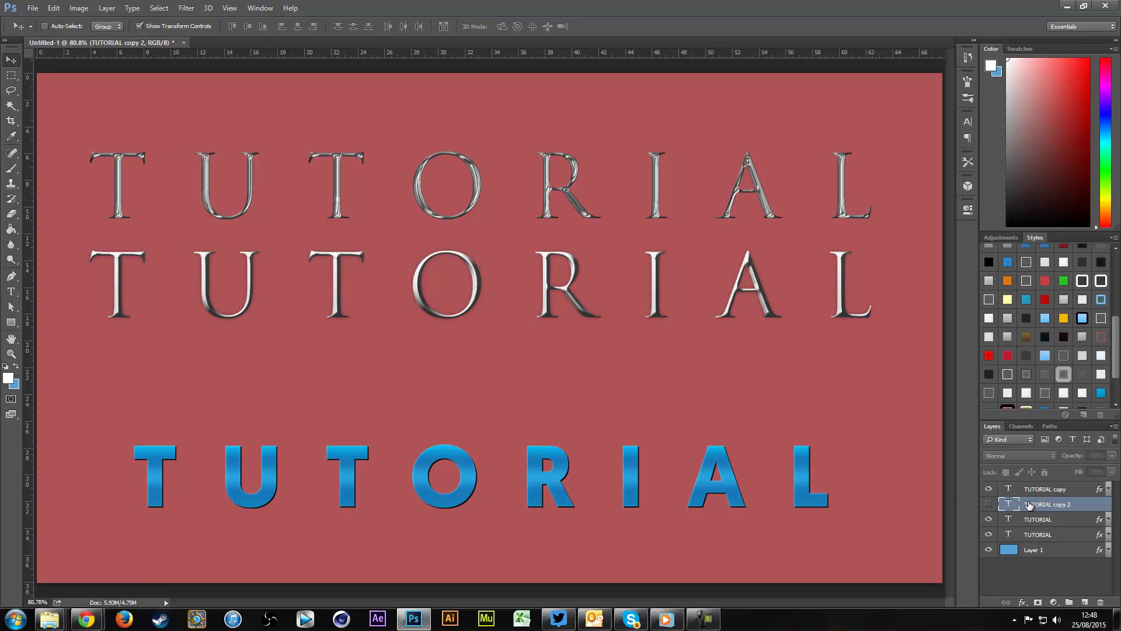
pyautogui.click(989, 503)
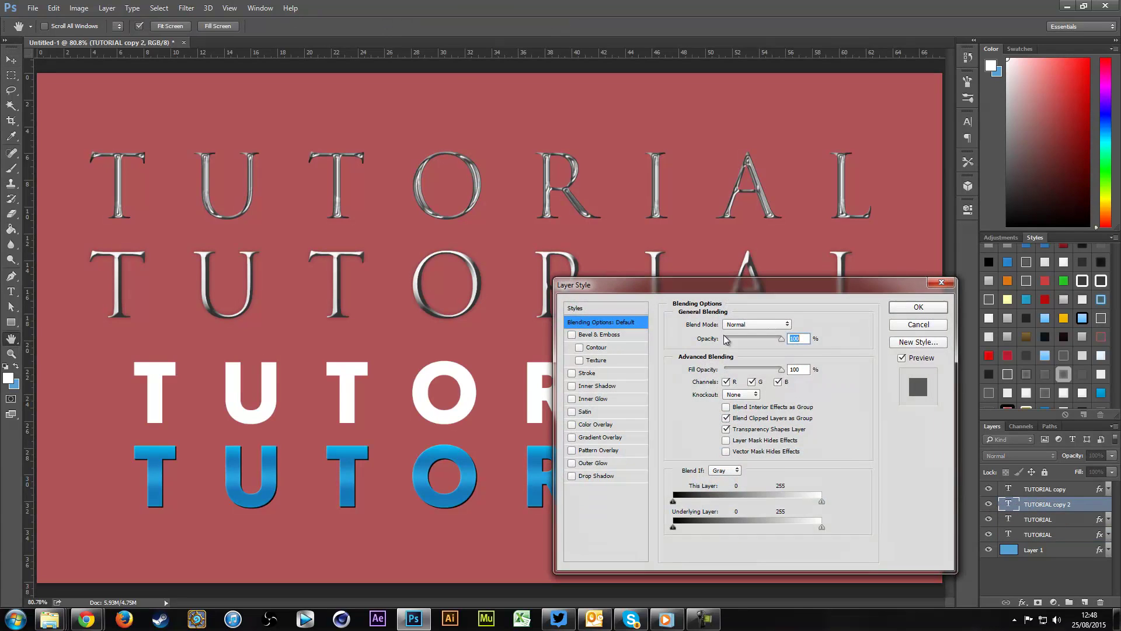
# Add an Inner Shadow to TUTORIAL copy 2 and set its blend mode to Soft Light
pyautogui.moveTo(636, 293); pyautogui.dragTo(748, 59)
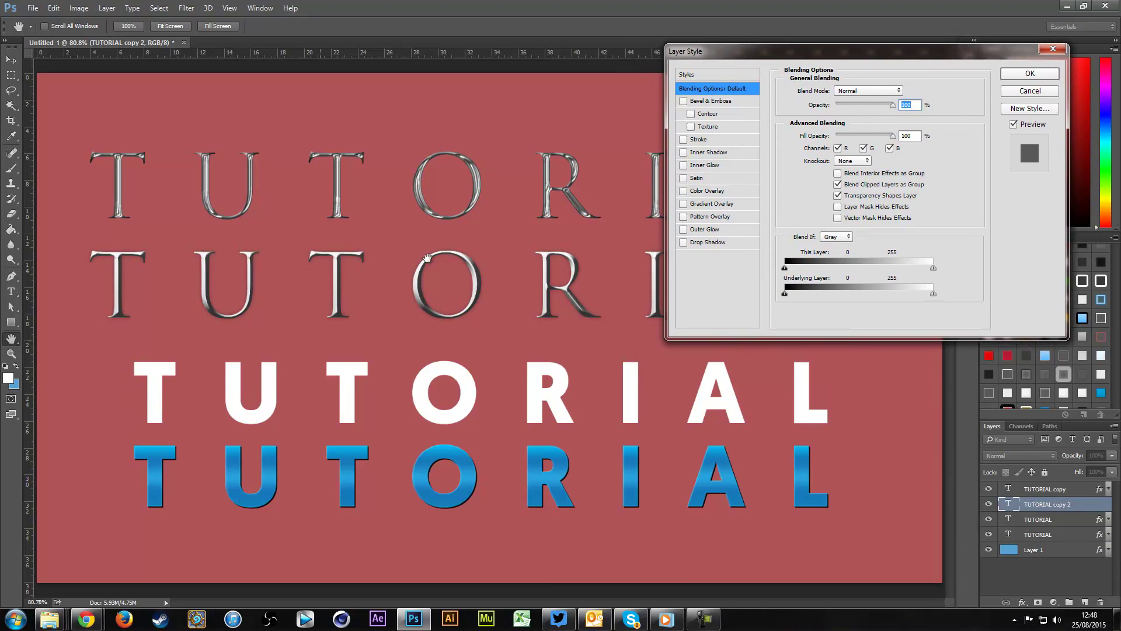
pyautogui.click(719, 154)
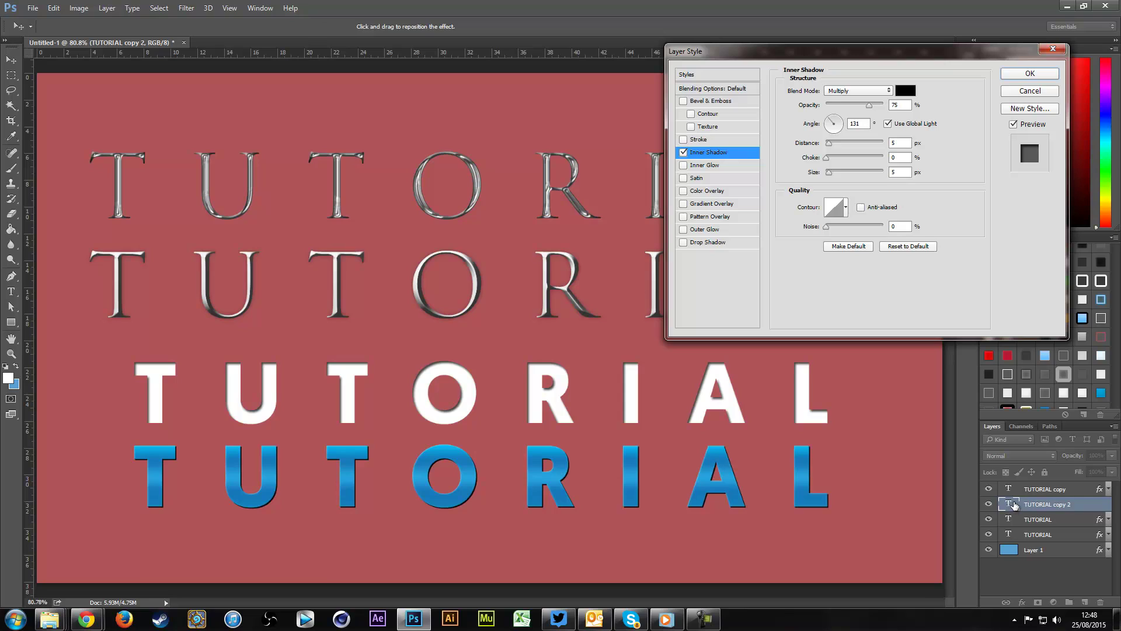
pyautogui.click(857, 92)
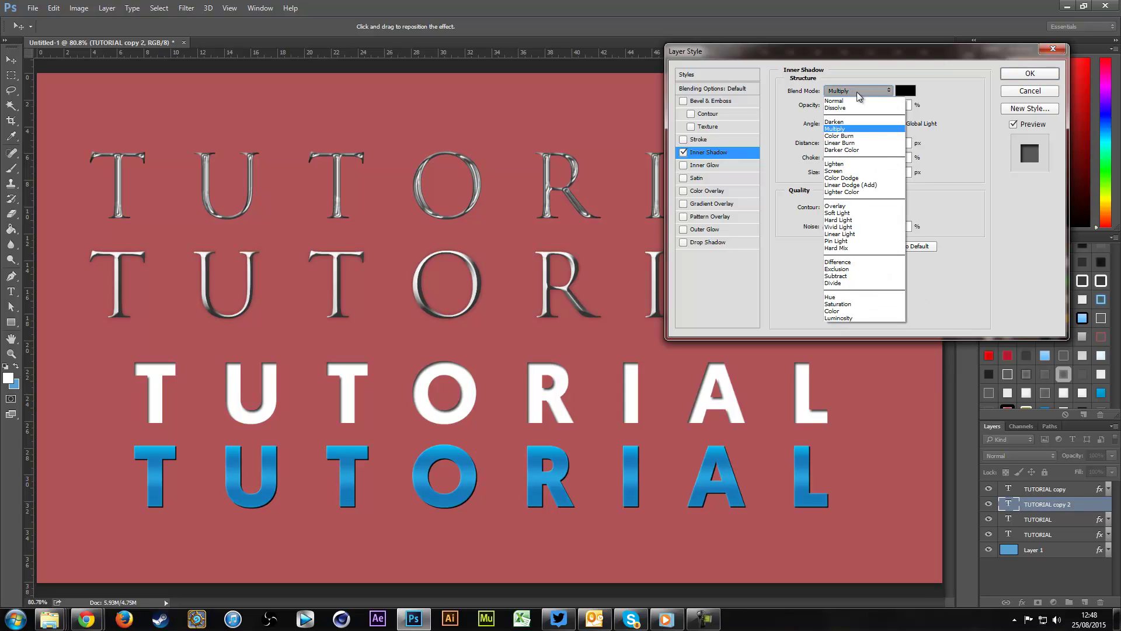
pyautogui.click(835, 206)
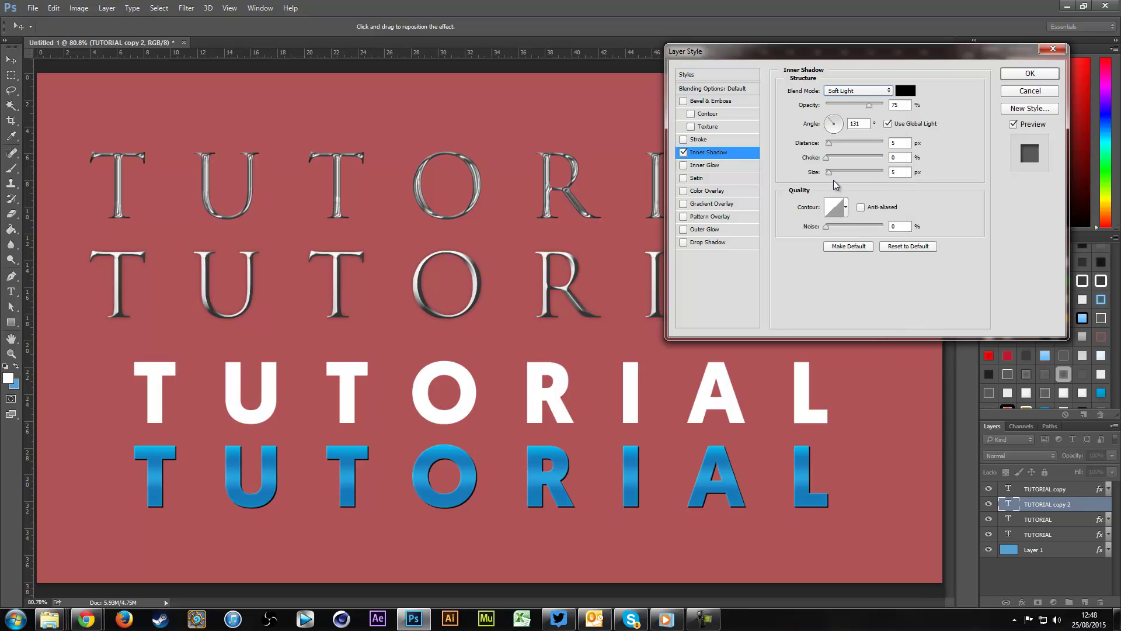
# Set the inner shadow's color on TUTORIAL copy 2 to a dark red
pyautogui.click(906, 91)
pyautogui.moveTo(824, 333); pyautogui.dragTo(863, 374)
pyautogui.click(998, 289)
# Try a gray Color Overlay on the white text, remove it, and go back to the Inner Shadow settings
pyautogui.click(699, 194)
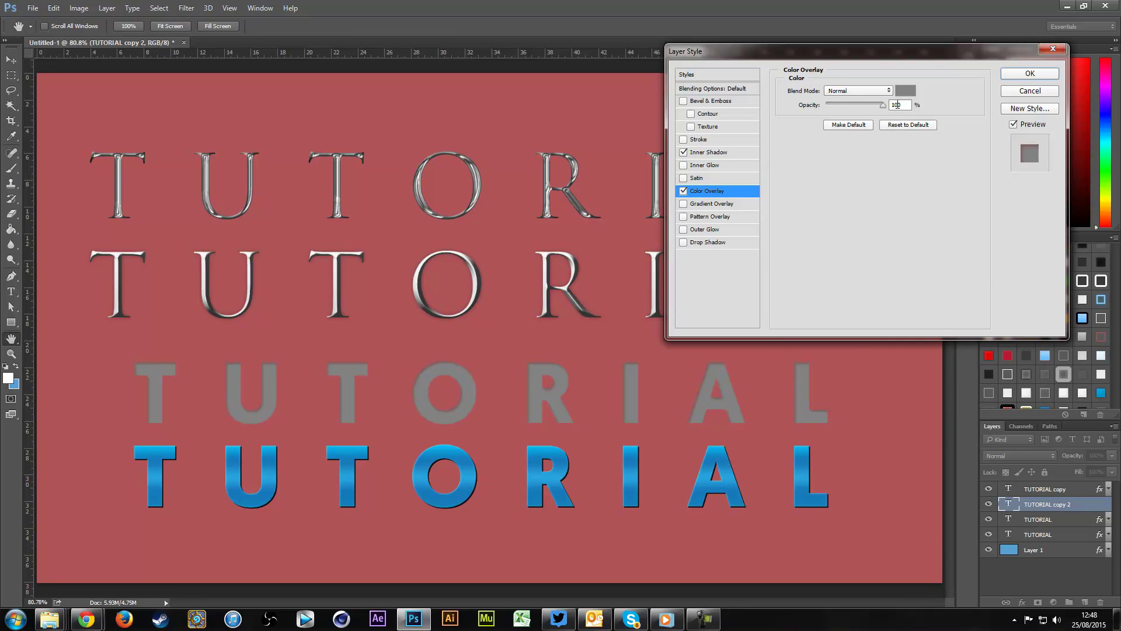
pyautogui.click(727, 153)
pyautogui.click(682, 191)
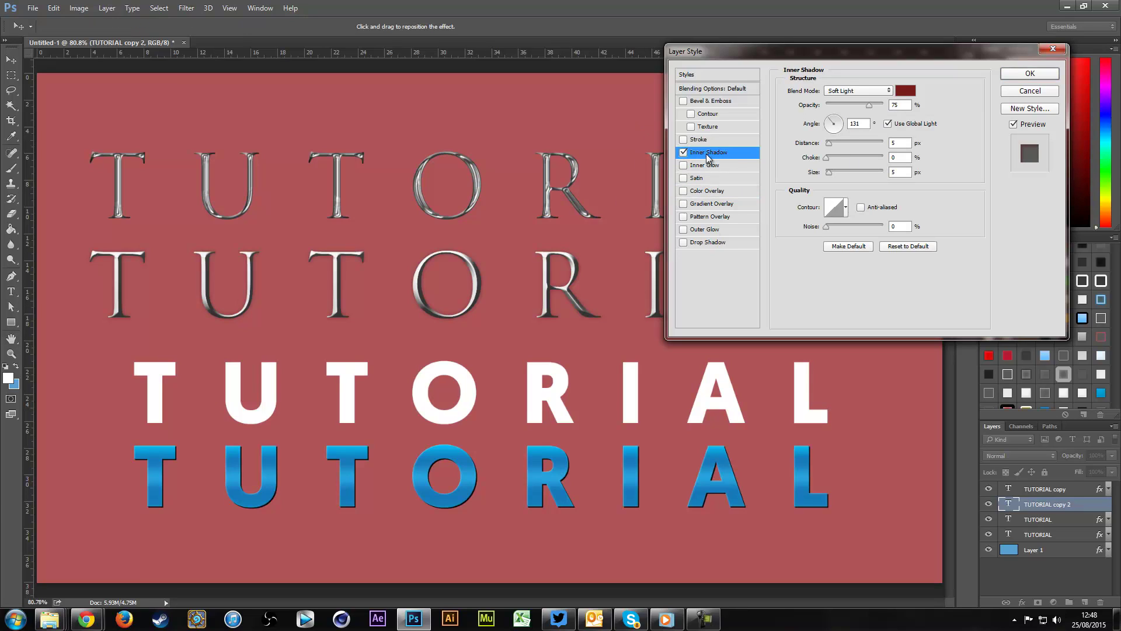
pyautogui.click(855, 91)
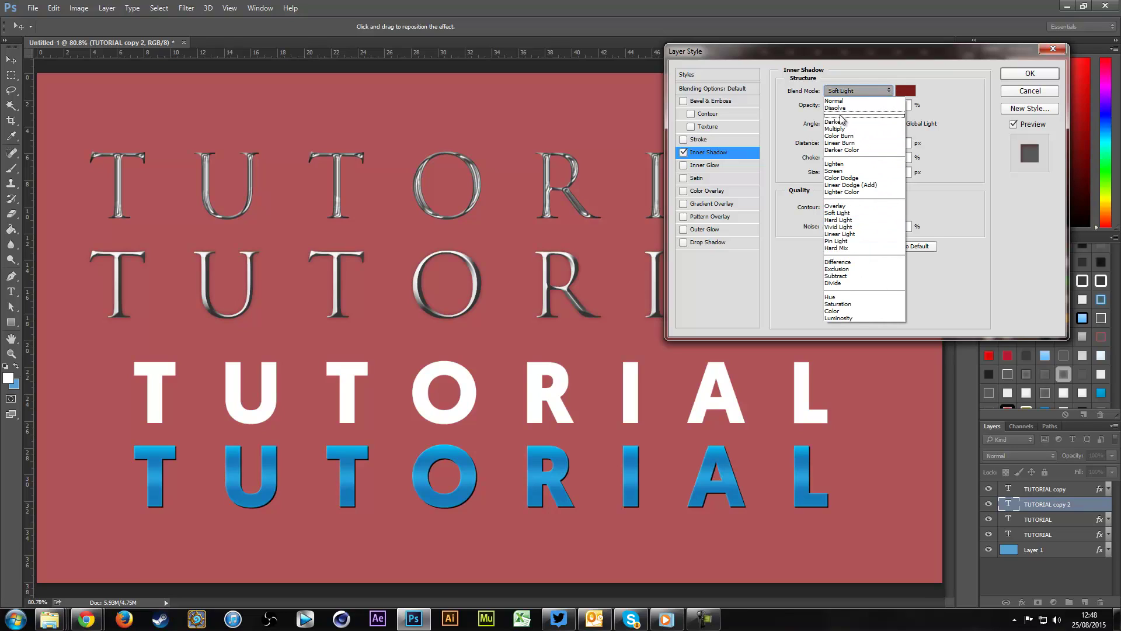
pyautogui.click(717, 154)
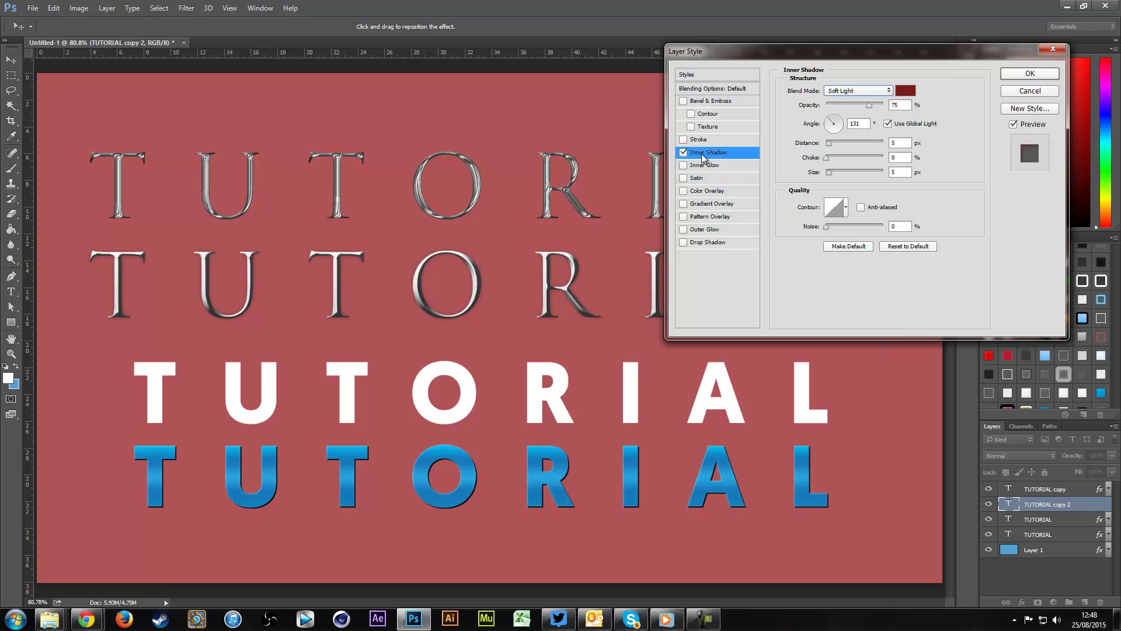
# Set the inner shadow's color on TUTORIAL copy 2 to black (000000) and its blend mode to Multiply
pyautogui.click(906, 91)
pyautogui.moveTo(775, 372); pyautogui.dragTo(744, 455)
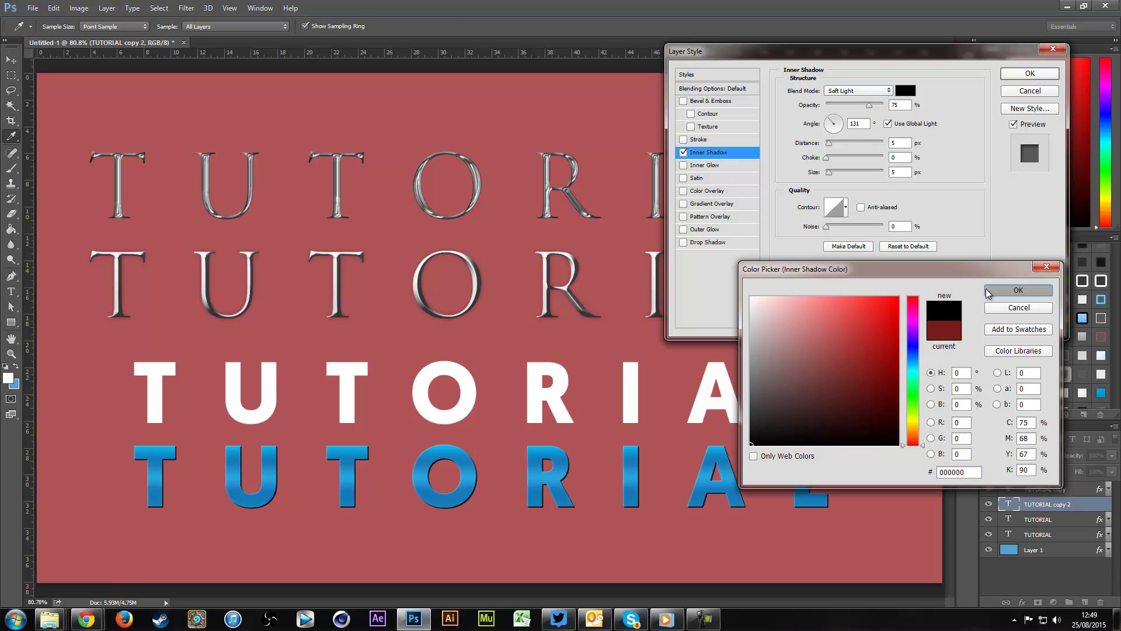
pyautogui.click(988, 289)
pyautogui.click(859, 90)
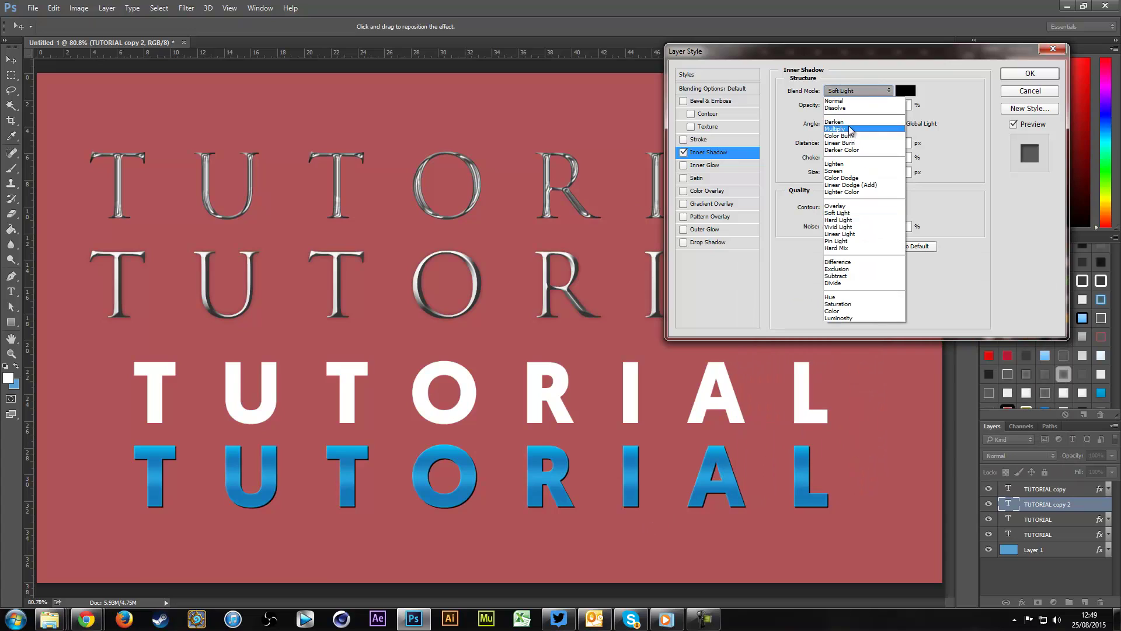
pyautogui.click(841, 111)
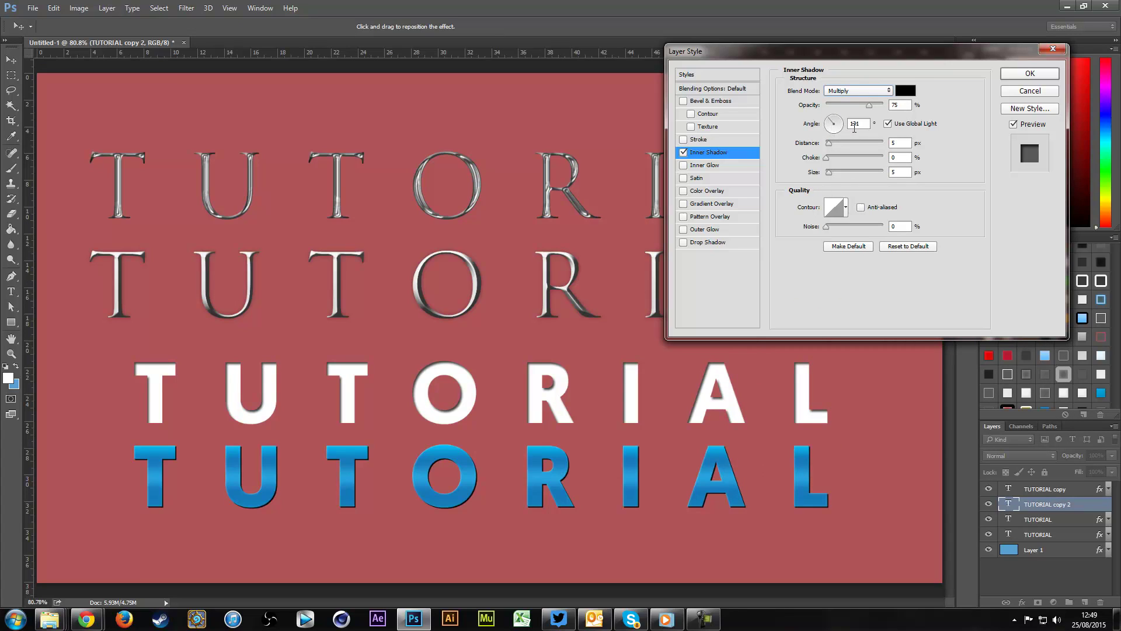
# Rotate the inner shadow's angle gradually with Use Global Light on until the light comes from directly below
pyautogui.press('Up')
pyautogui.press('Up')
pyautogui.press('Up')
pyautogui.press('Up')
pyautogui.press('Up')
pyautogui.press('Up')
pyautogui.press('Up')
pyautogui.press('Up')
pyautogui.press('Up')
pyautogui.press('Up')
pyautogui.press('Up')
pyautogui.press('Up')
pyautogui.press('Up')
pyautogui.press('Up')
pyautogui.press('Up')
pyautogui.press('Up')
pyautogui.press('Up')
pyautogui.press('Up')
pyautogui.press('Up')
pyautogui.press('Up')
pyautogui.press('Up')
pyautogui.press('Up')
pyautogui.press('Up')
pyautogui.press('Up')
pyautogui.press('Up')
pyautogui.press('Up')
pyautogui.press('Up')
pyautogui.press('Up')
pyautogui.press('Up')
pyautogui.press('Up')
pyautogui.press('Up')
pyautogui.press('Up')
pyautogui.press('Up')
pyautogui.press('Up')
pyautogui.press('Up')
pyautogui.press('Up')
pyautogui.press('Up')
pyautogui.press('Up')
pyautogui.press('Up')
pyautogui.press('Up')
pyautogui.press('Up')
pyautogui.press('Up')
pyautogui.press('Up')
pyautogui.press('Up')
pyautogui.press('Up')
pyautogui.press('Up')
pyautogui.press('Up')
pyautogui.press('Up')
pyautogui.press('Up')
pyautogui.press('Up')
pyautogui.press('Up')
pyautogui.press('Up')
pyautogui.press('Up')
pyautogui.press('Up')
pyautogui.press('Up')
pyautogui.press('Up')
pyautogui.press('Up')
pyautogui.press('Up')
pyautogui.press('Up')
pyautogui.press('Up')
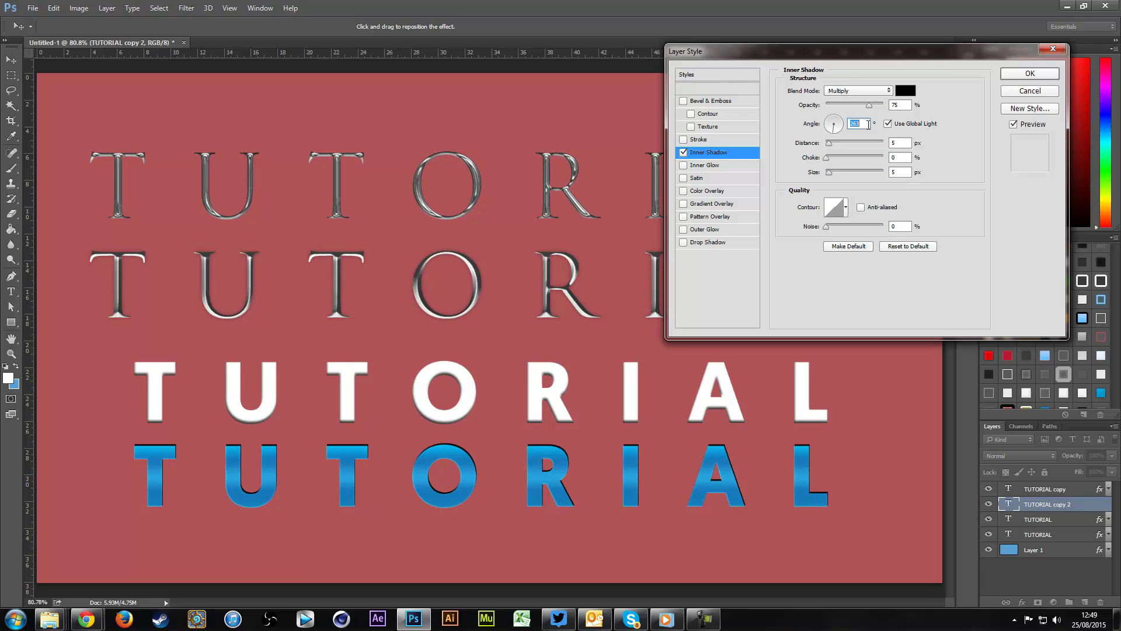
pyautogui.press('Up')
pyautogui.press('Up')
pyautogui.press('Up')
pyautogui.press('Up')
pyautogui.press('Up')
pyautogui.press('Up')
pyautogui.press('Up')
pyautogui.press('Up')
pyautogui.press('Up')
pyautogui.press('Up')
pyautogui.press('Up')
pyautogui.press('Up')
pyautogui.press('Up')
pyautogui.press('Up')
pyautogui.press('Up')
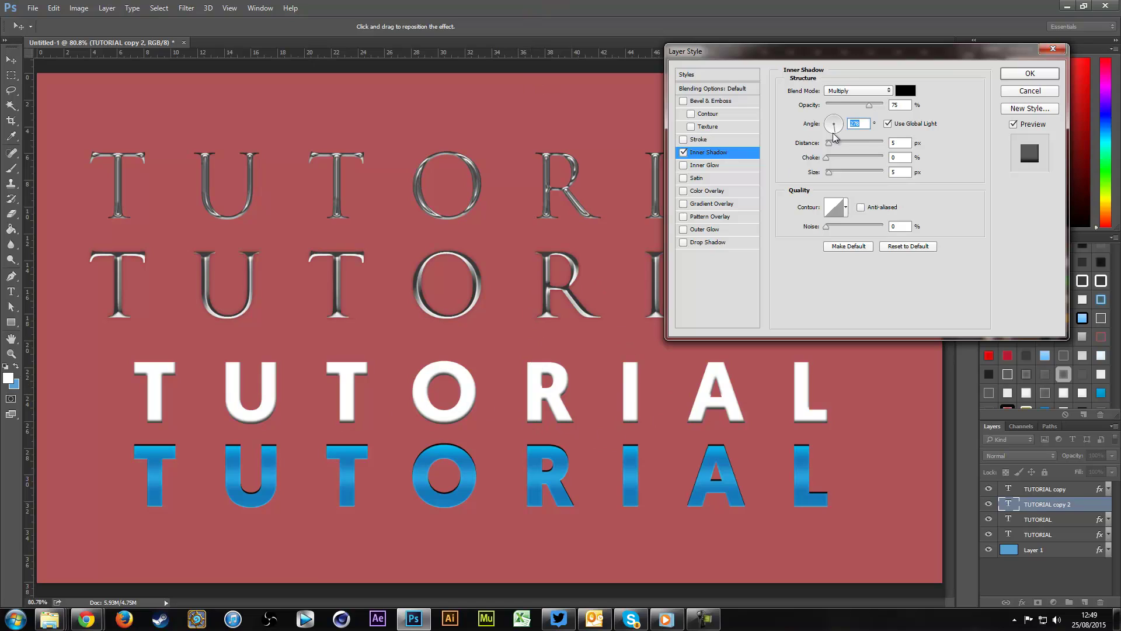
# Try different global light directions for the inner shadow, from below, from the right and finally from the upper left
pyautogui.moveTo(833, 136); pyautogui.dragTo(837, 138)
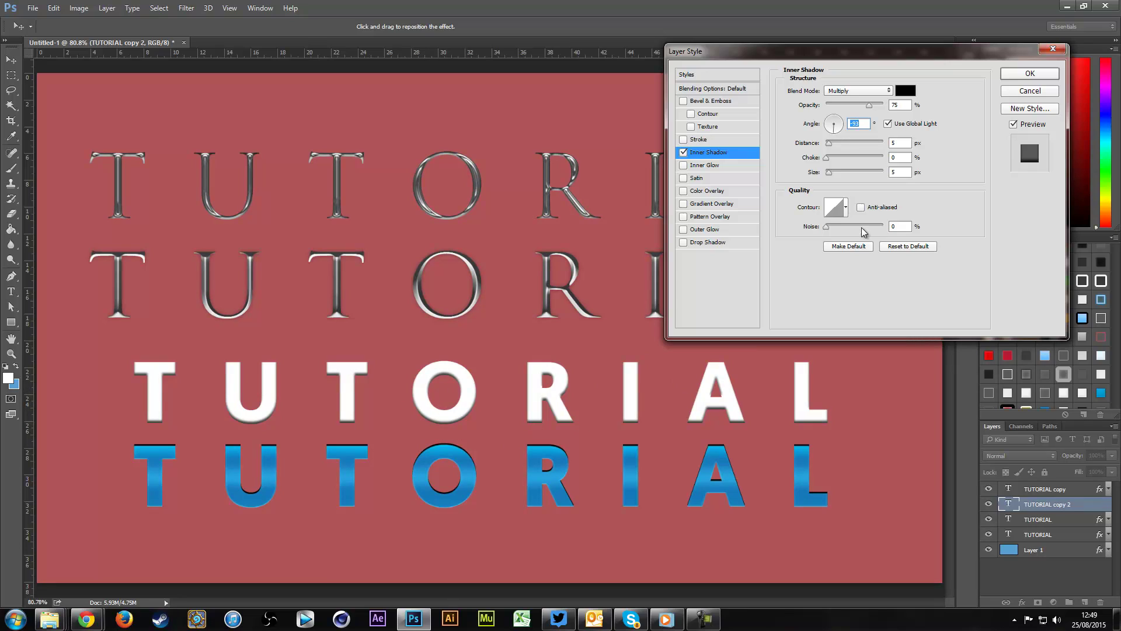
pyautogui.click(888, 125)
pyautogui.moveTo(842, 129); pyautogui.dragTo(866, 122)
pyautogui.click(906, 127)
pyautogui.click(906, 125)
pyautogui.click(906, 125)
pyautogui.click(905, 125)
pyautogui.click(888, 124)
pyautogui.moveTo(831, 127)
pyautogui.mouseDown()
pyautogui.moveTo(821, 119)
pyautogui.moveTo(840, 125)
pyautogui.mouseUp()
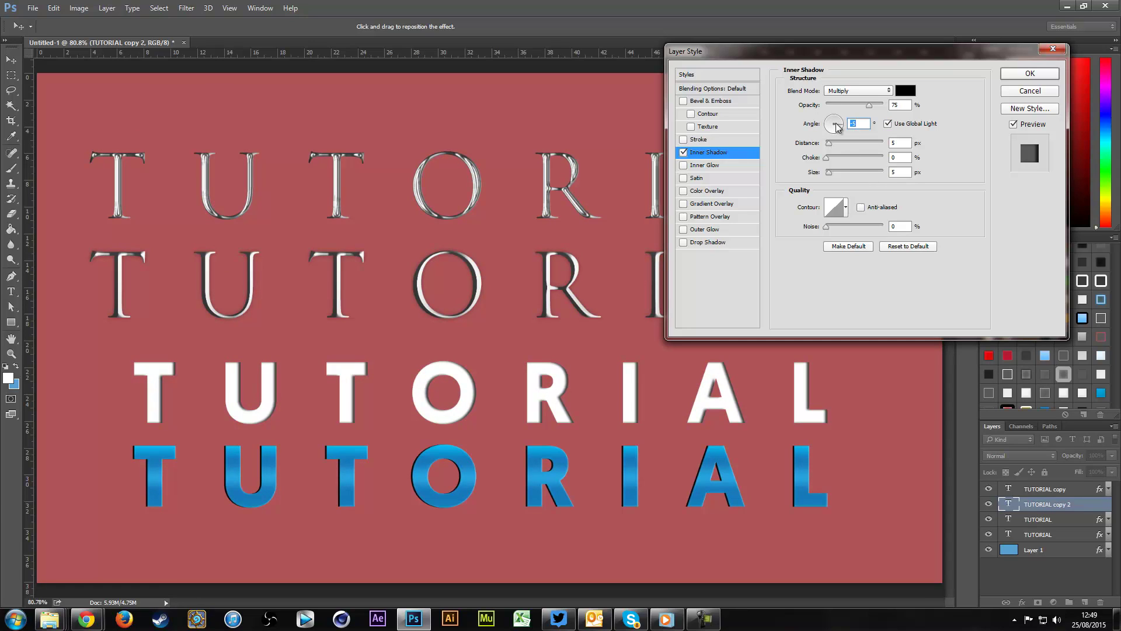
pyautogui.moveTo(839, 124); pyautogui.dragTo(828, 117)
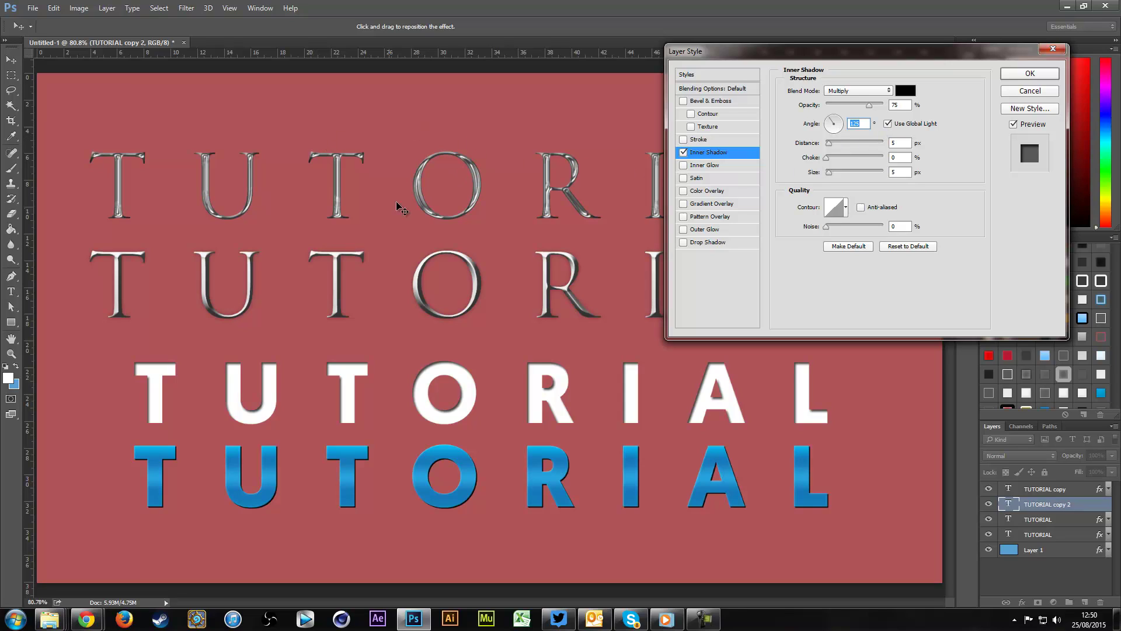
# Compare inner shadow angles with Use Global Light off and on, finishing with it off and the angle at -74°
pyautogui.click(888, 123)
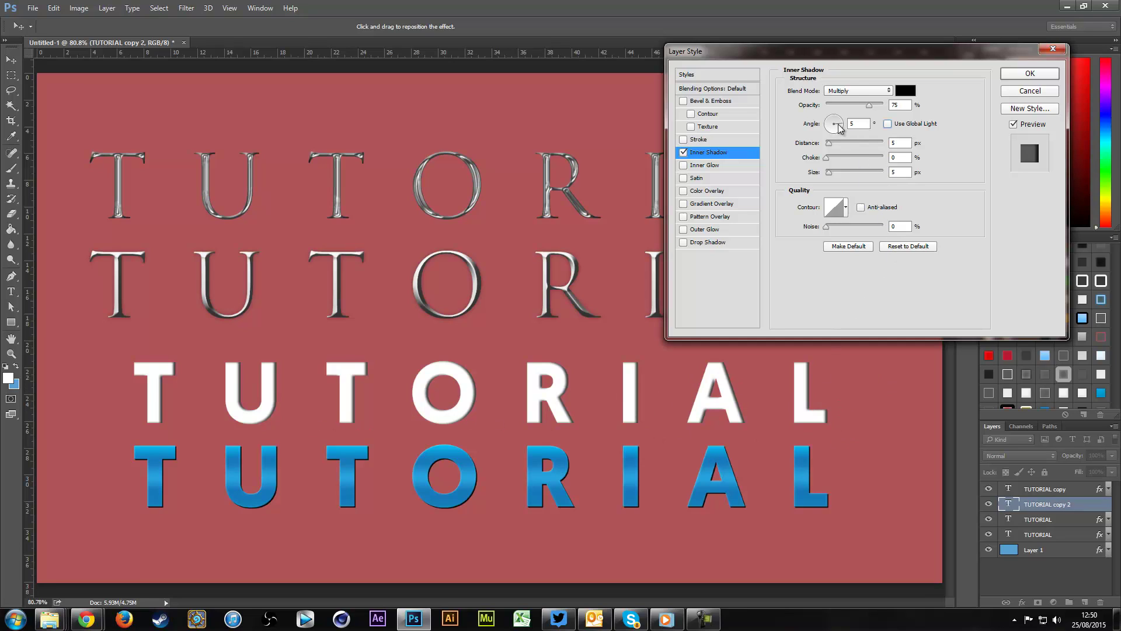
pyautogui.moveTo(837, 125); pyautogui.dragTo(828, 125)
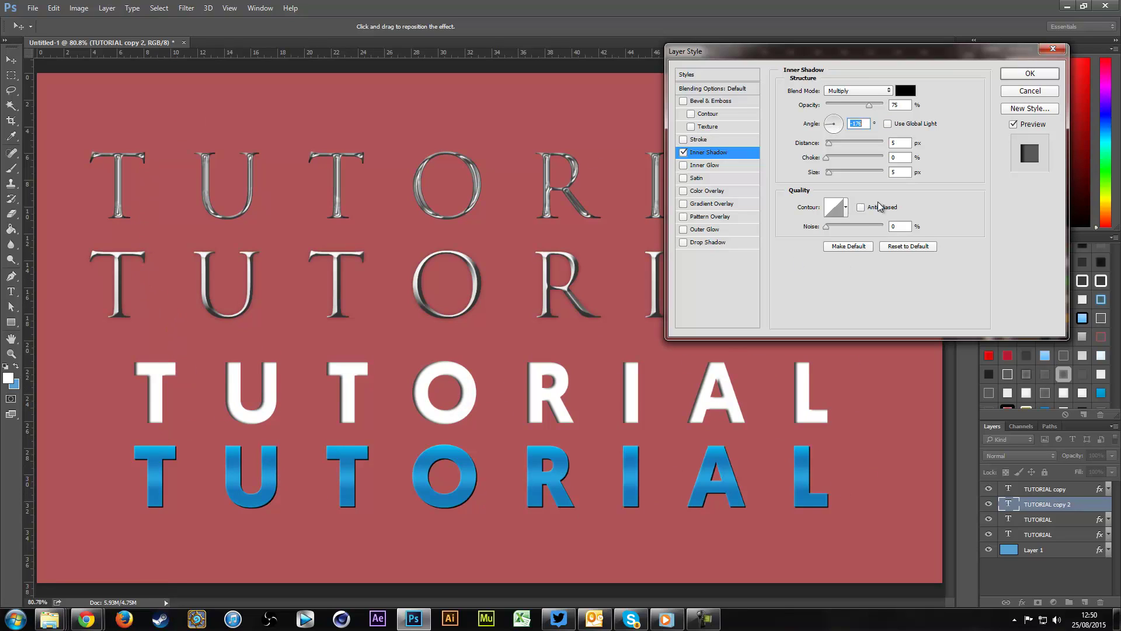
pyautogui.click(889, 124)
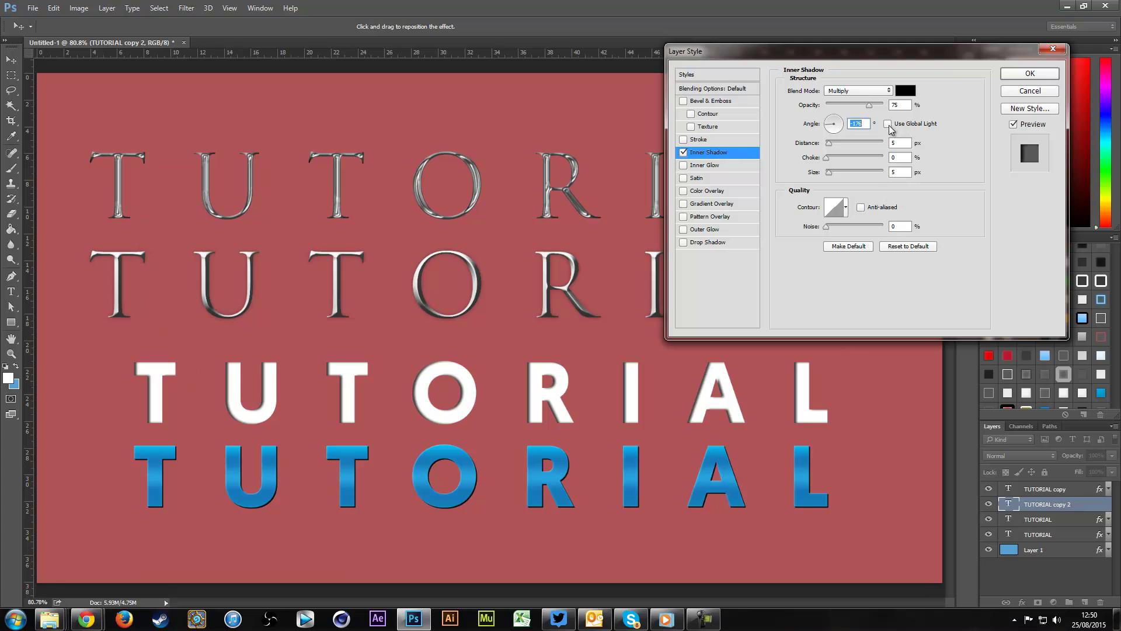
pyautogui.click(835, 129)
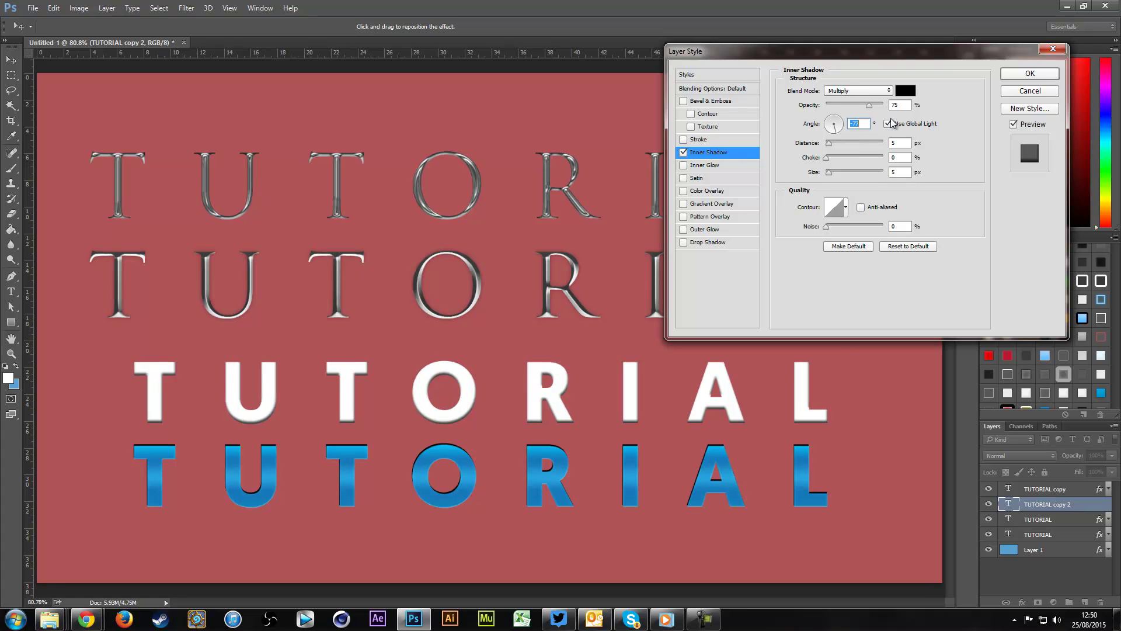
pyautogui.click(889, 124)
pyautogui.click(836, 130)
# Increase the inner shadow's distance well into the letters of the white text, and reduce it to the minimum
pyautogui.click(899, 143)
pyautogui.press('Up')
pyautogui.press('Up')
pyautogui.press('Up')
pyautogui.press('Up')
pyautogui.press('Up')
pyautogui.press('Up')
pyautogui.press('Up')
pyautogui.press('Up')
pyautogui.press('Up')
pyautogui.press('Up')
pyautogui.press('Up')
pyautogui.press('Up')
pyautogui.press('Up')
pyautogui.press('Up')
pyautogui.press('Up')
pyautogui.press('Up')
pyautogui.press('Up')
pyautogui.press('Up')
pyautogui.press('Up')
pyautogui.press('Up')
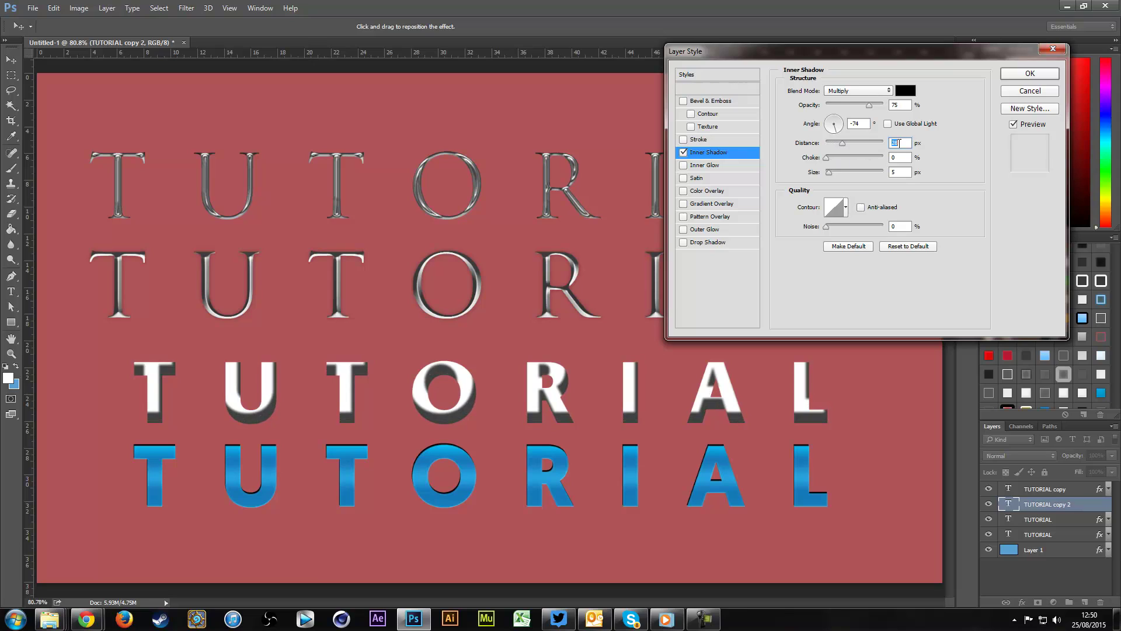
pyautogui.press('Down')
pyautogui.press('Down')
pyautogui.press('Down')
pyautogui.press('Down')
pyautogui.press('Down')
pyautogui.press('Down')
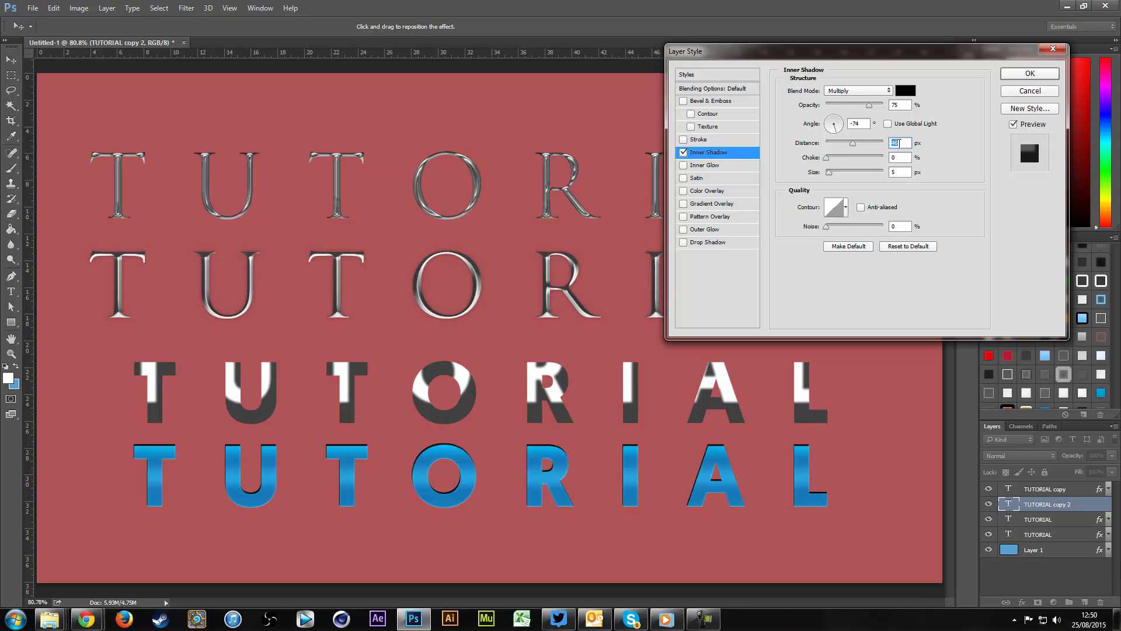
pyautogui.press('Down')
pyautogui.press('Down')
pyautogui.press('Down')
pyautogui.press('Down')
pyautogui.press('Down')
pyautogui.press('Down')
pyautogui.press('Down')
pyautogui.press('Down')
pyautogui.press('Down')
pyautogui.press('Down')
pyautogui.press('Down')
pyautogui.press('Down')
pyautogui.press('Down')
pyautogui.press('Down')
pyautogui.press('Down')
pyautogui.press('Down')
pyautogui.press('Down')
pyautogui.press('Down')
pyautogui.press('Down')
pyautogui.press('Down')
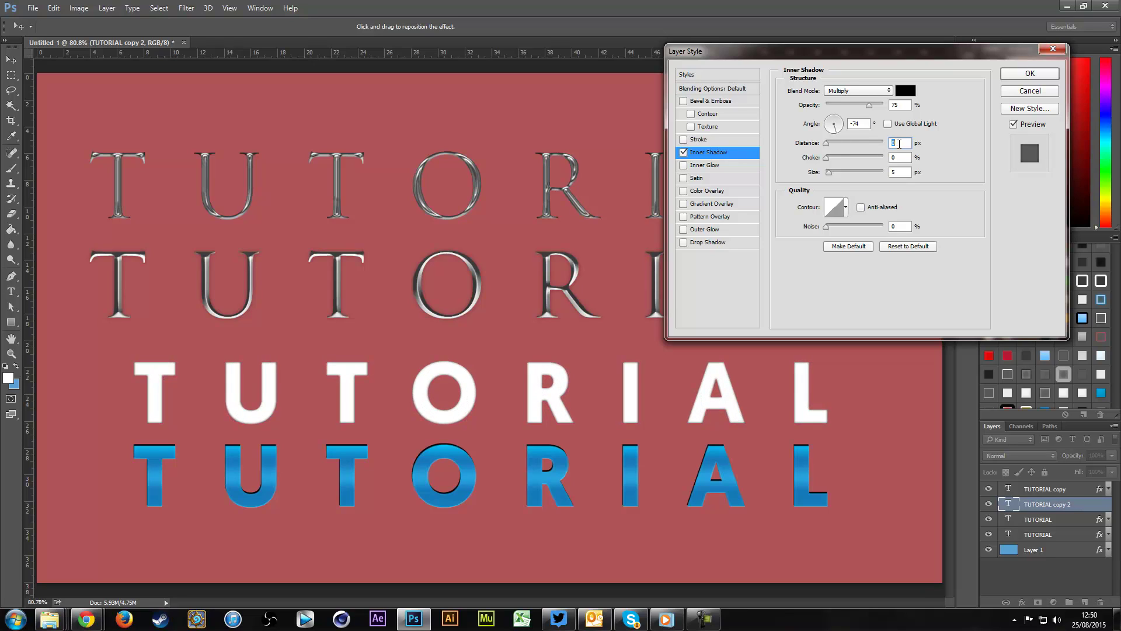
# Raise the inner shadow's choke gradually to 100% on the white text, using a distance of 7 px
pyautogui.click(901, 159)
pyautogui.press('Up')
pyautogui.press('Up')
pyautogui.press('Up')
pyautogui.press('Up')
pyautogui.press('Up')
pyautogui.press('Up')
pyautogui.press('Up')
pyautogui.press('Up')
pyautogui.press('Up')
pyautogui.press('Up')
pyautogui.press('Up')
pyautogui.press('Up')
pyautogui.press('Up')
pyautogui.press('Up')
pyautogui.press('Up')
pyautogui.press('Up')
pyautogui.press('Up')
pyautogui.press('Up')
pyautogui.press('Up')
pyautogui.press('Up')
pyautogui.press('Up')
pyautogui.press('Up')
pyautogui.press('Up')
pyautogui.press('Up')
pyautogui.press('Up')
pyautogui.press('Up')
pyautogui.press('Up')
pyautogui.press('Up')
pyautogui.press('Up')
pyautogui.press('Up')
pyautogui.press('Up')
pyautogui.press('Up')
pyautogui.press('Up')
pyautogui.press('Up')
pyautogui.press('Up')
pyautogui.press('Up')
pyautogui.press('Up')
pyautogui.press('Up')
pyautogui.press('Up')
pyautogui.press('Up')
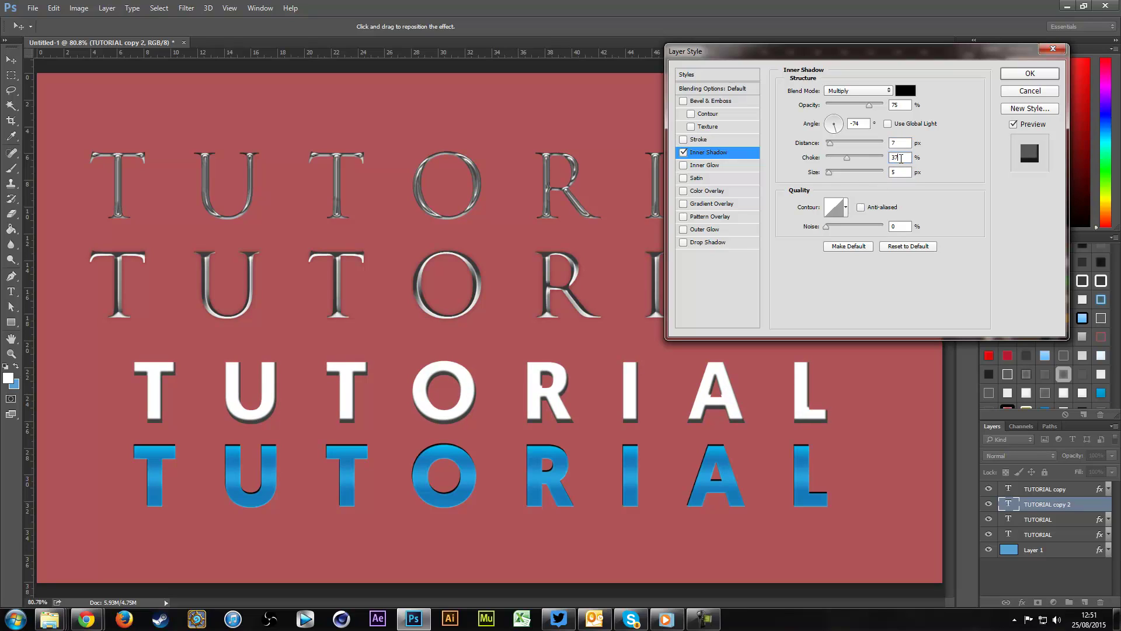
pyautogui.press('Up')
pyautogui.press('Up')
pyautogui.press('Up')
pyautogui.press('Up')
pyautogui.press('Up')
pyautogui.press('Up')
pyautogui.press('Up')
pyautogui.press('Up')
pyautogui.press('Up')
pyautogui.press('Up')
pyautogui.press('Up')
pyautogui.press('Up')
pyautogui.press('Up')
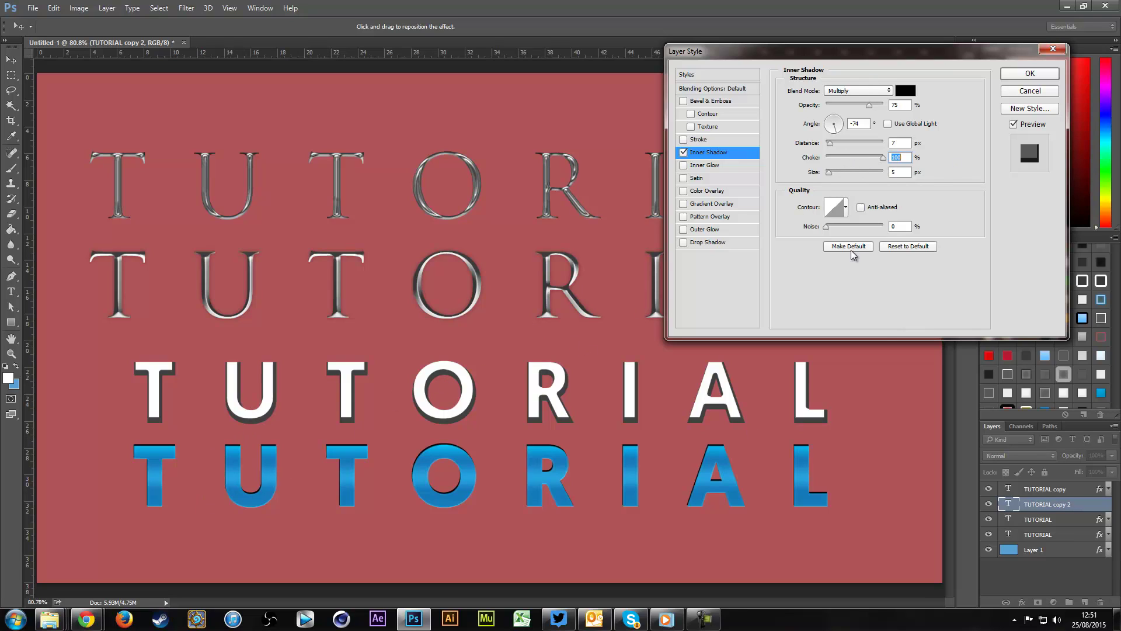
# Compare the inner shadow's choke at 0% and at well over half, finishing at 0%
pyautogui.write('0')
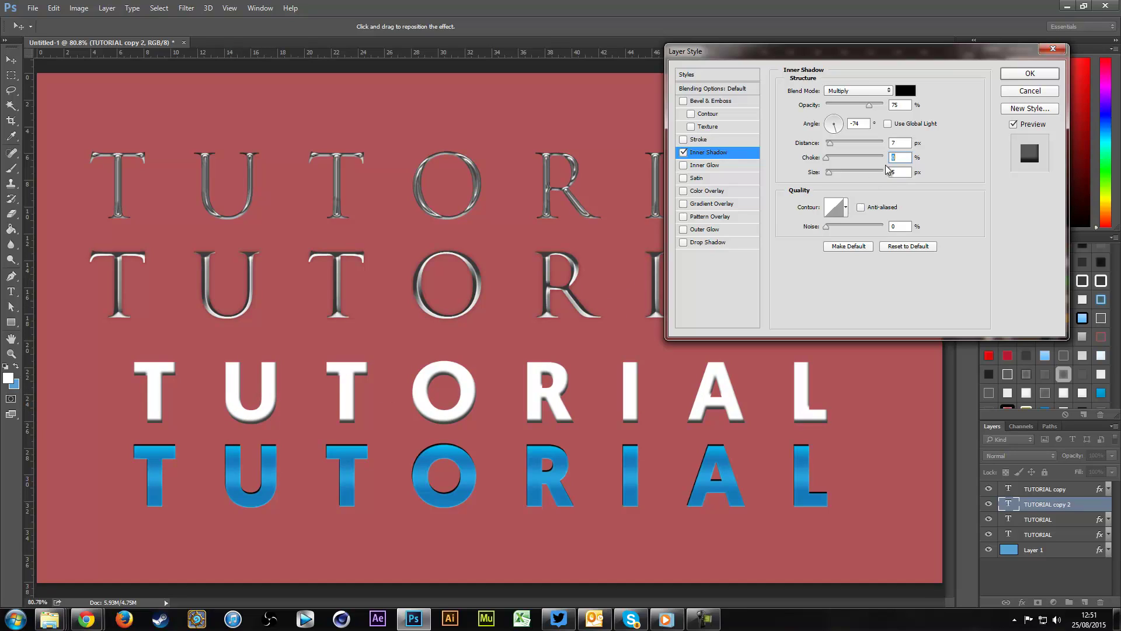
pyautogui.moveTo(846, 157); pyautogui.dragTo(864, 158)
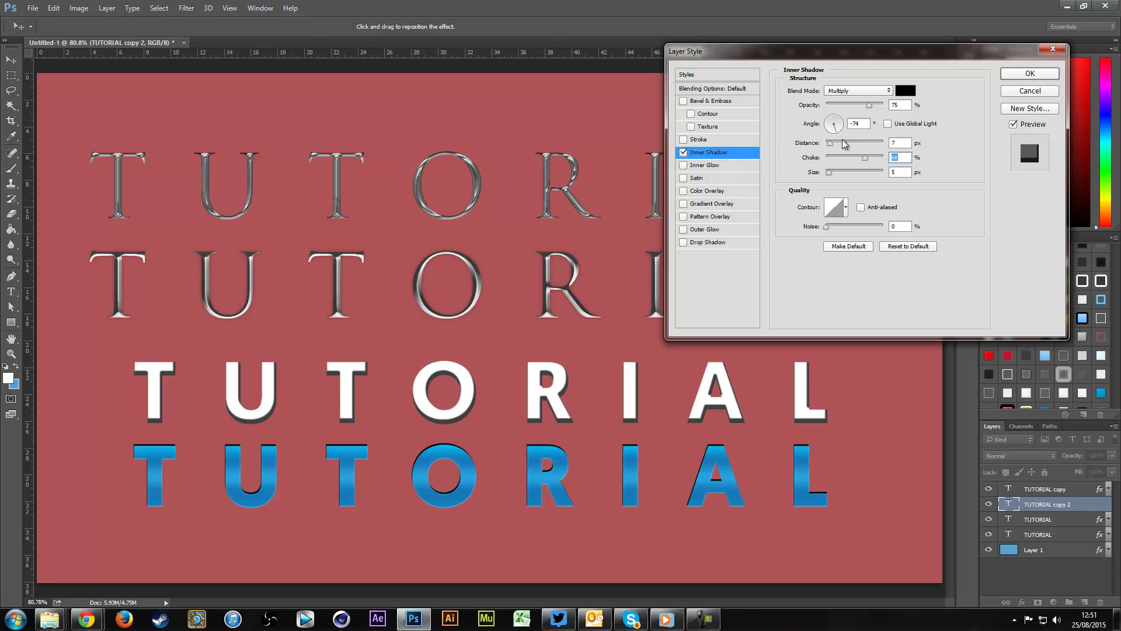
pyautogui.write('0')
pyautogui.press('Tab')
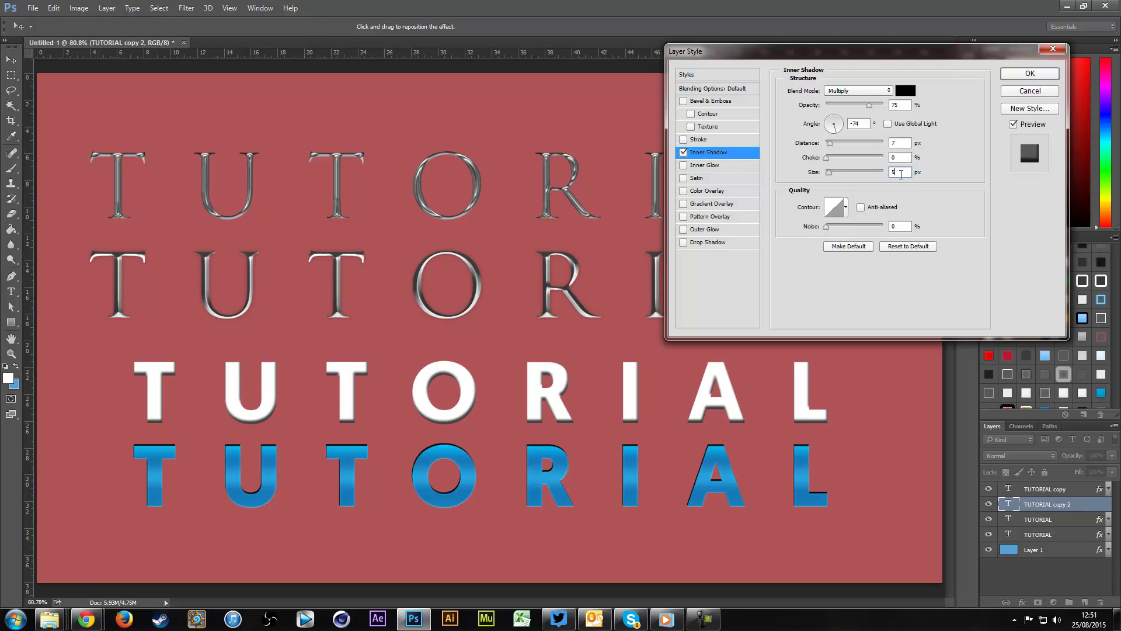
# Increase the inner shadow's size gradually to 49 px
pyautogui.press('Up')
pyautogui.press('Up')
pyautogui.press('Up')
pyautogui.press('Up')
pyautogui.press('Up')
pyautogui.press('Up')
pyautogui.press('Up')
pyautogui.press('Up')
pyautogui.press('Up')
pyautogui.press('Up')
pyautogui.press('Up')
pyautogui.press('Up')
pyautogui.press('Up')
pyautogui.press('Up')
pyautogui.press('Up')
pyautogui.press('Up')
pyautogui.press('Up')
pyautogui.press('Up')
pyautogui.press('Up')
pyautogui.press('Up')
pyautogui.press('Up')
pyautogui.press('Up')
pyautogui.press('Up')
pyautogui.press('Up')
pyautogui.press('Up')
pyautogui.press('Up')
pyautogui.press('Up')
pyautogui.press('Up')
pyautogui.press('Up')
pyautogui.press('Up')
pyautogui.press('Up')
pyautogui.press('Up')
pyautogui.press('Up')
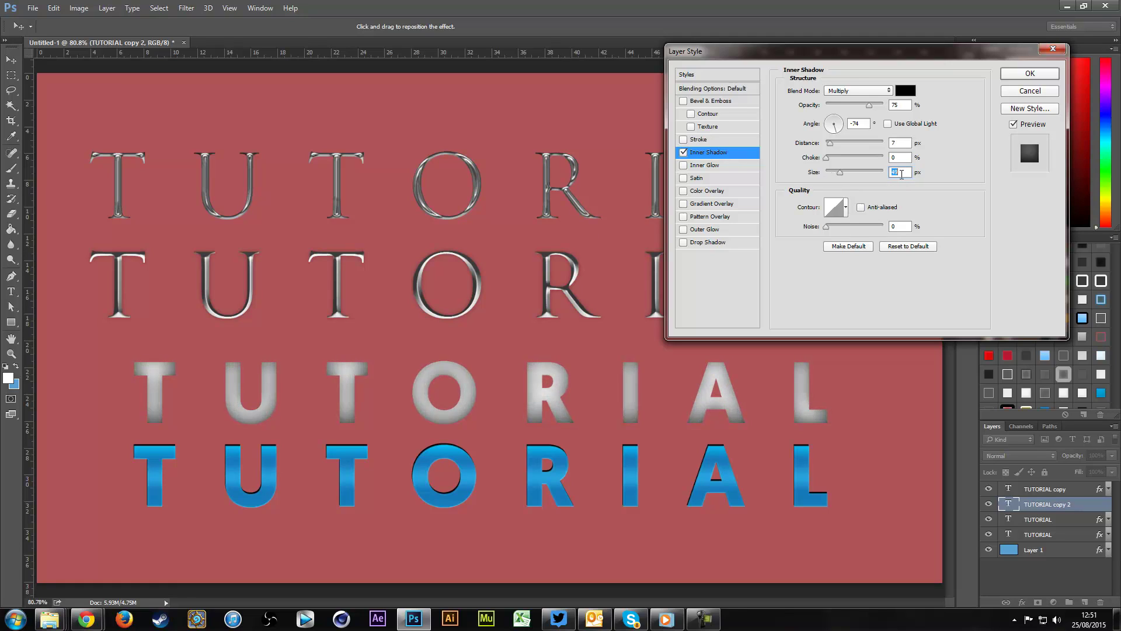
# Set both the distance and the size of the inner shadow to 0 px
pyautogui.click(900, 144)
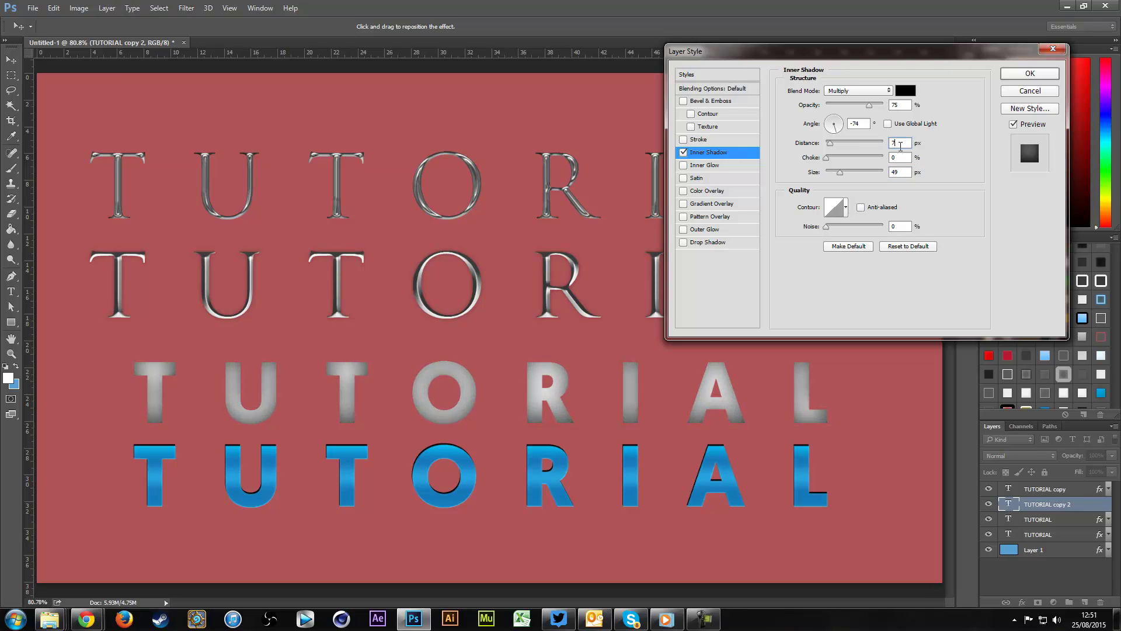
pyautogui.write('0')
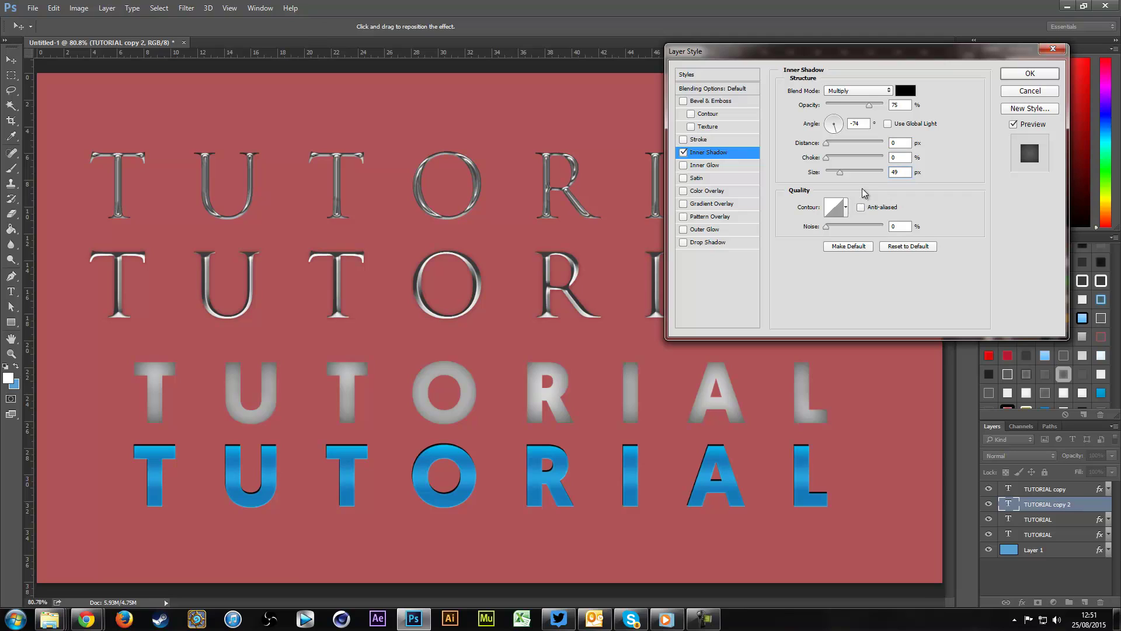
pyautogui.moveTo(839, 173); pyautogui.dragTo(803, 178)
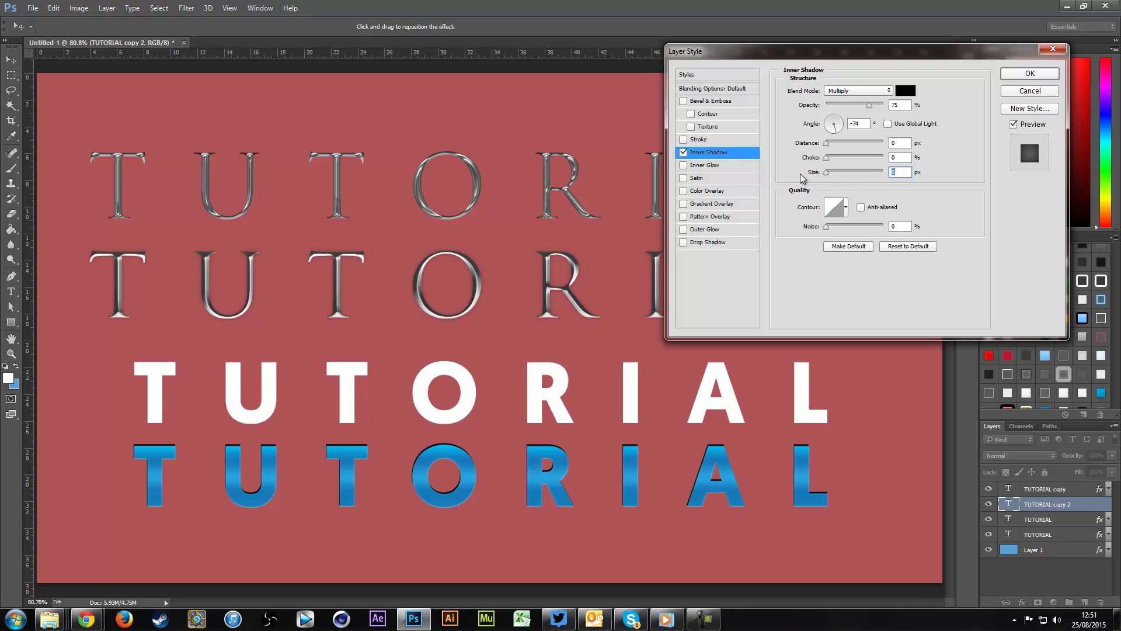
# Raise the inner shadow's size until it shades the whole letters, and reduce it to a soft shadow around the edges
pyautogui.scroll(20, 908, 171)
pyautogui.scroll(20, 908, 173)
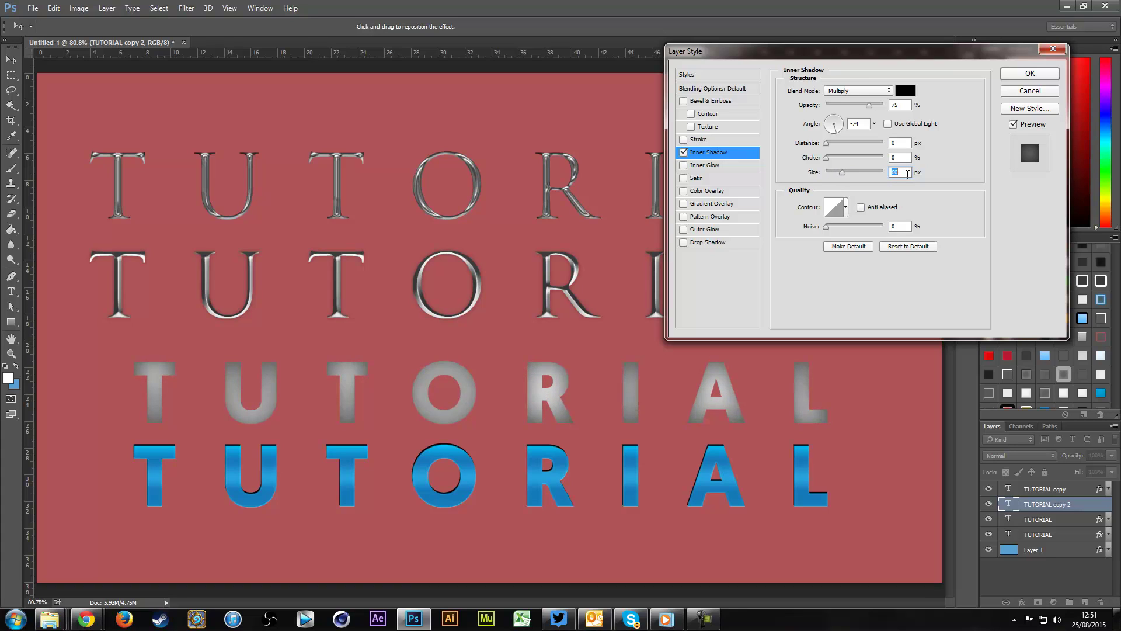
pyautogui.scroll(-20, 905, 173)
pyautogui.scroll(-15, 904, 172)
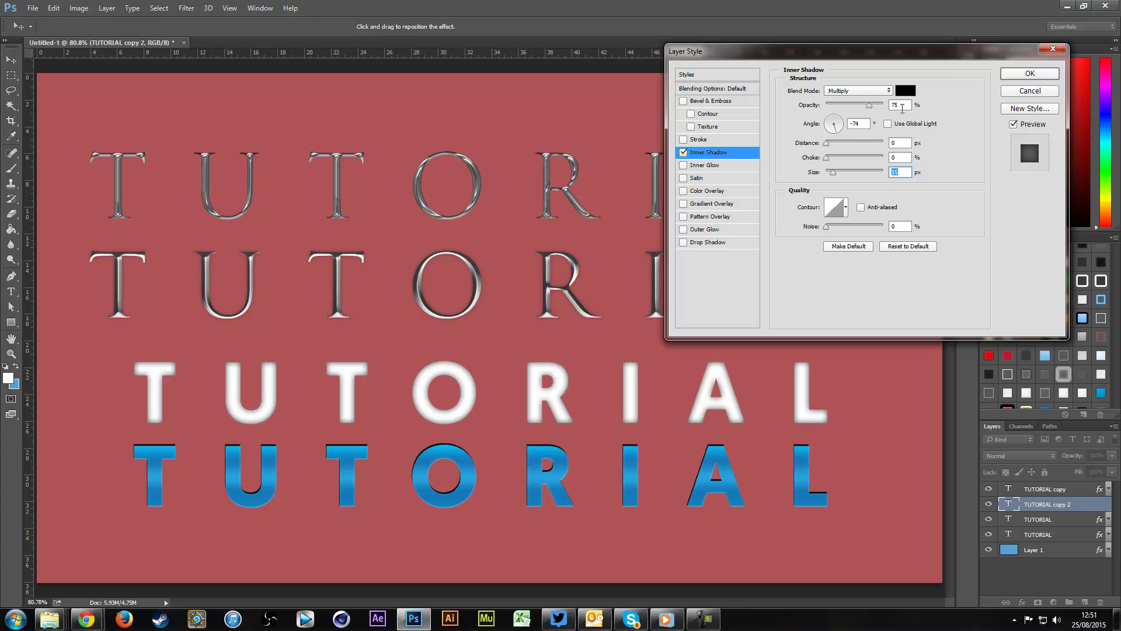
# Turn off the inner shadow and enable an inner glow at 66% opacity on the white text
pyautogui.click(683, 152)
pyautogui.click(706, 165)
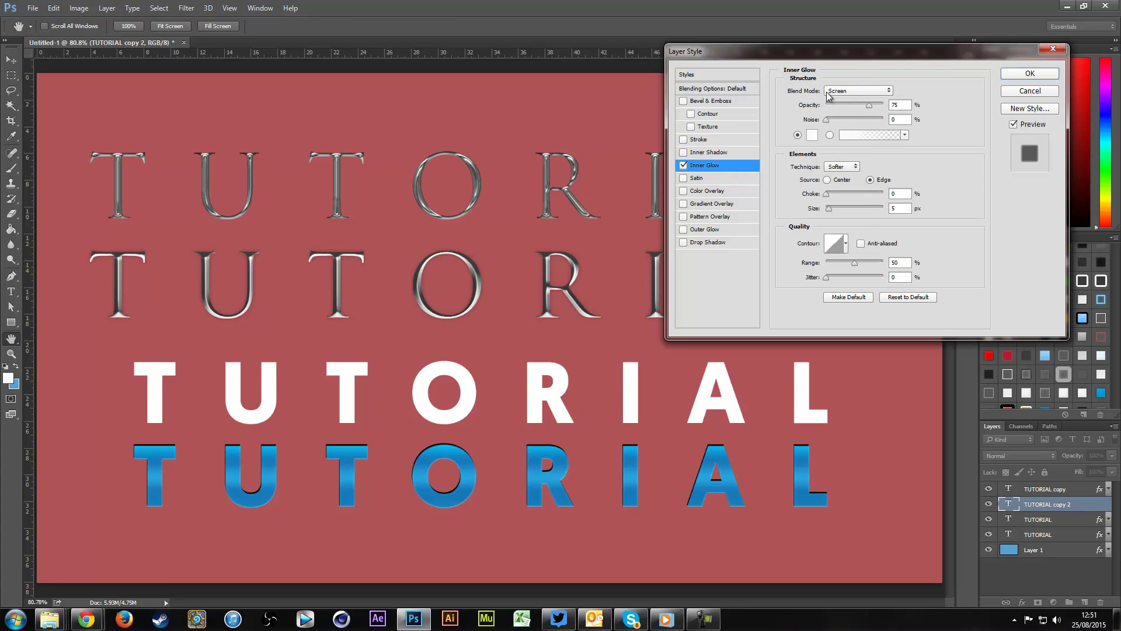
pyautogui.click(824, 121)
pyautogui.moveTo(864, 100); pyautogui.dragTo(865, 101)
# Add a Color Overlay to the white text and set its color to red e61515
pyautogui.click(700, 190)
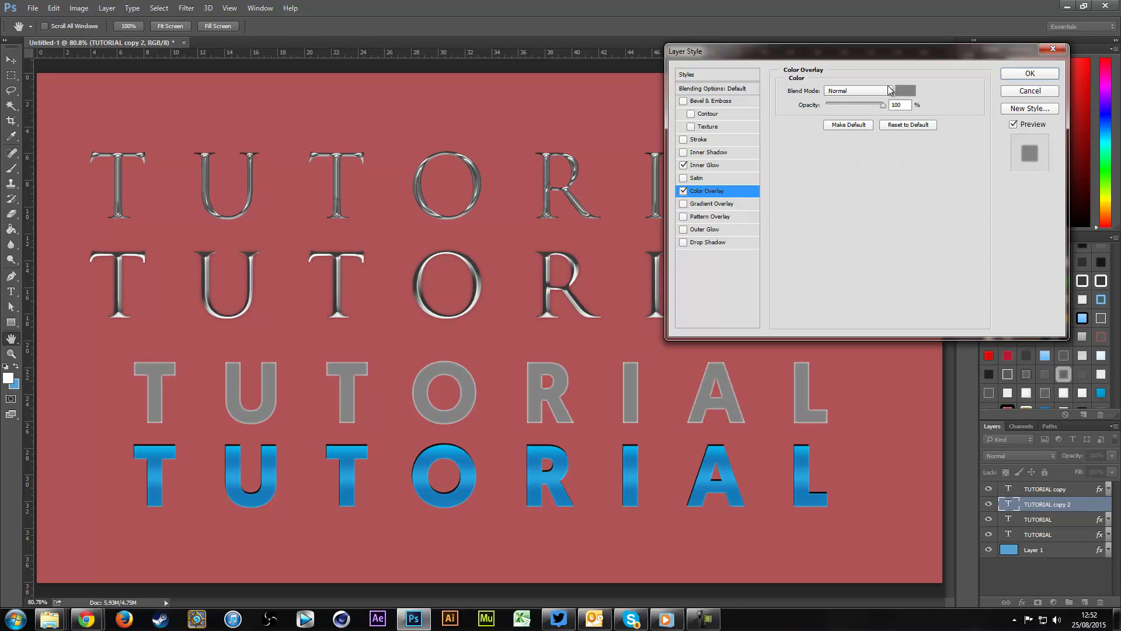
pyautogui.click(906, 91)
pyautogui.click(885, 313)
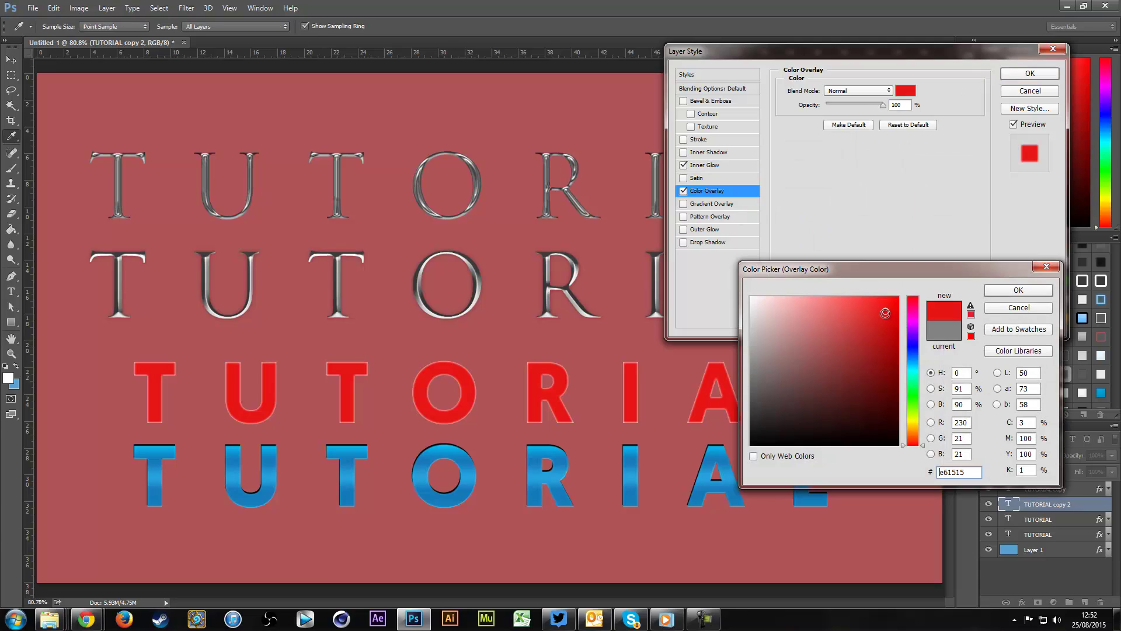
pyautogui.click(998, 292)
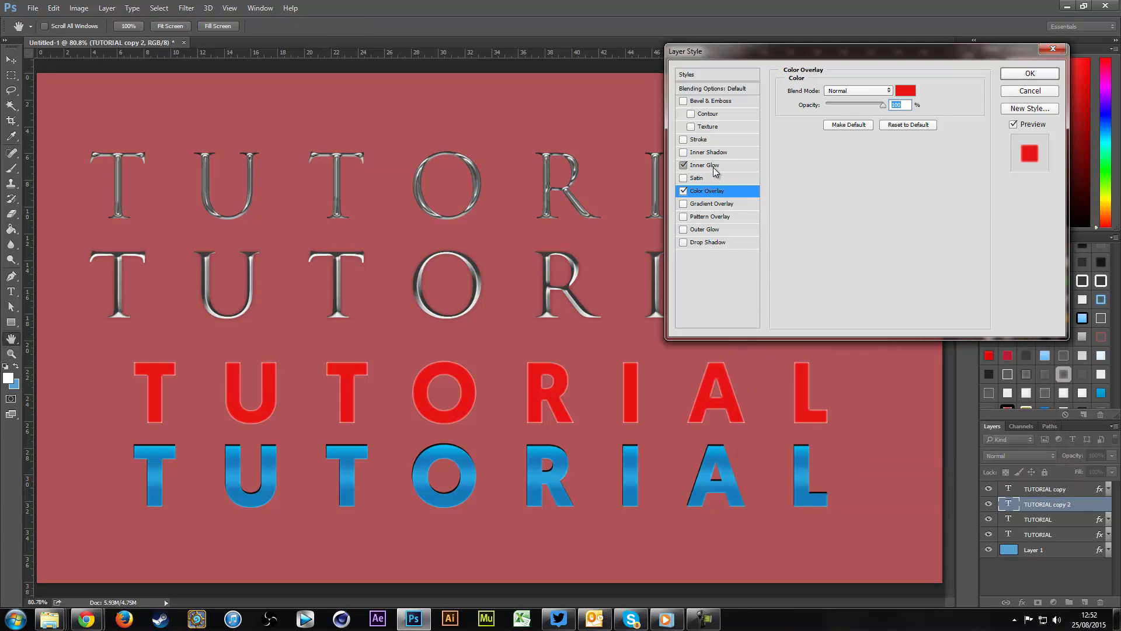
# Change the inner glow's color to pale pink ffd1d1
pyautogui.click(715, 167)
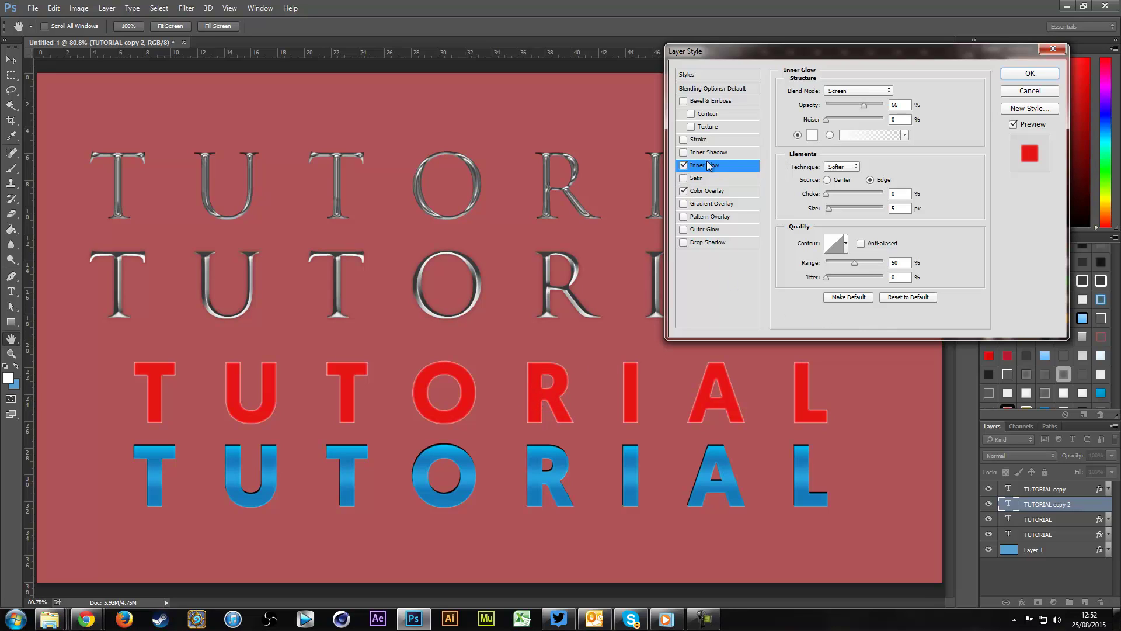
pyautogui.click(812, 135)
pyautogui.moveTo(772, 304); pyautogui.dragTo(777, 295)
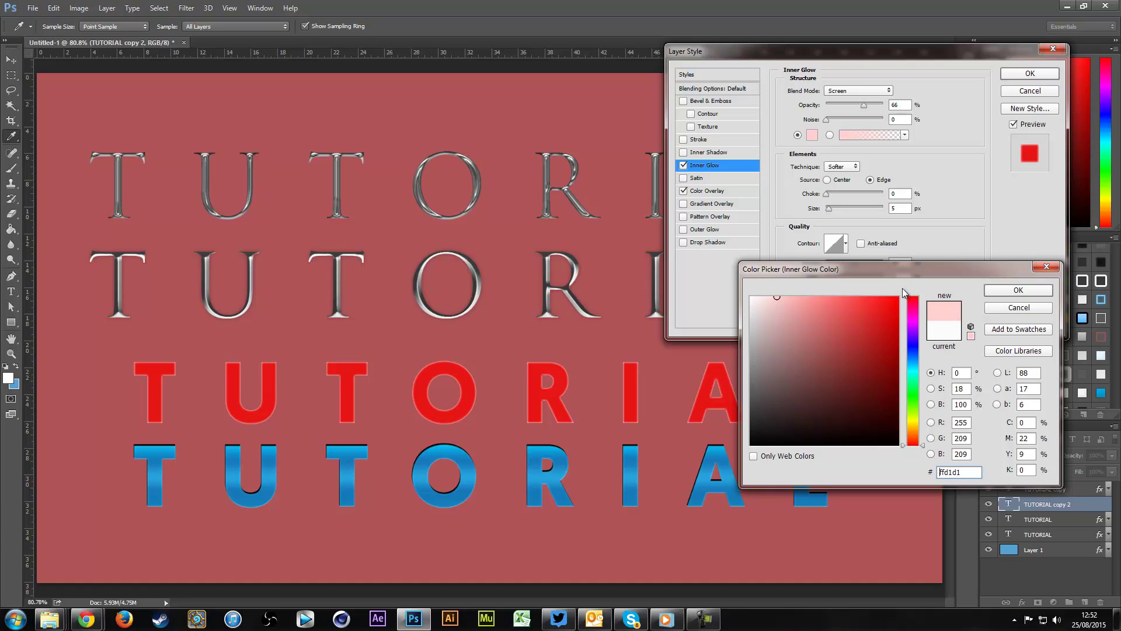
pyautogui.click(1013, 291)
# Set the inner glow's opacity to 75%
pyautogui.write('25')
pyautogui.press('BackSpace')
pyautogui.press('BackSpace')
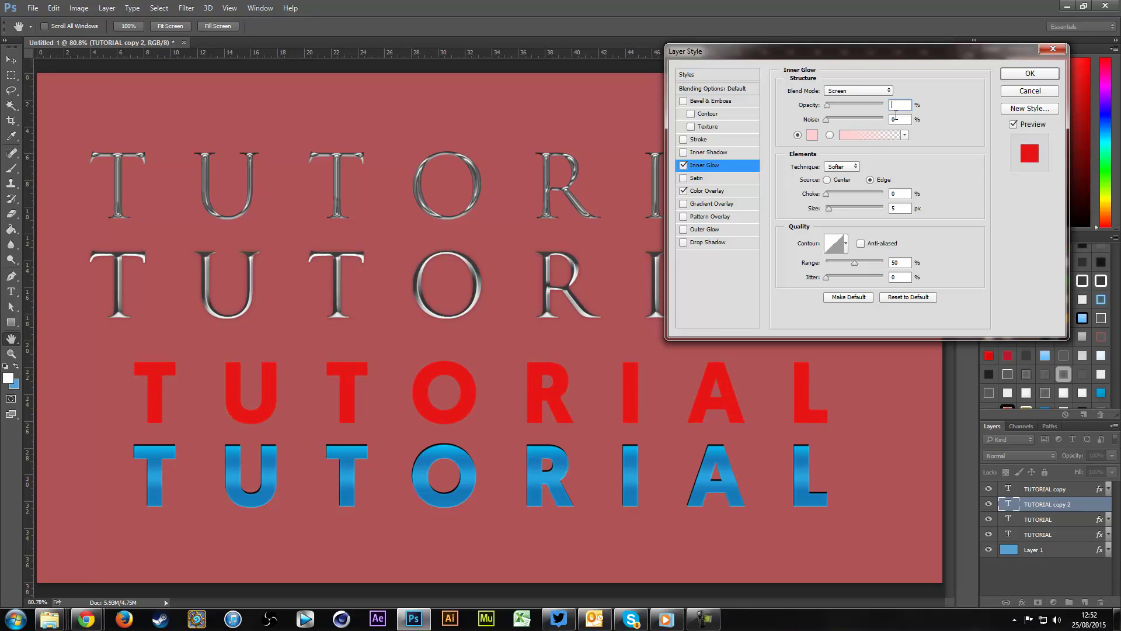
pyautogui.write('75')
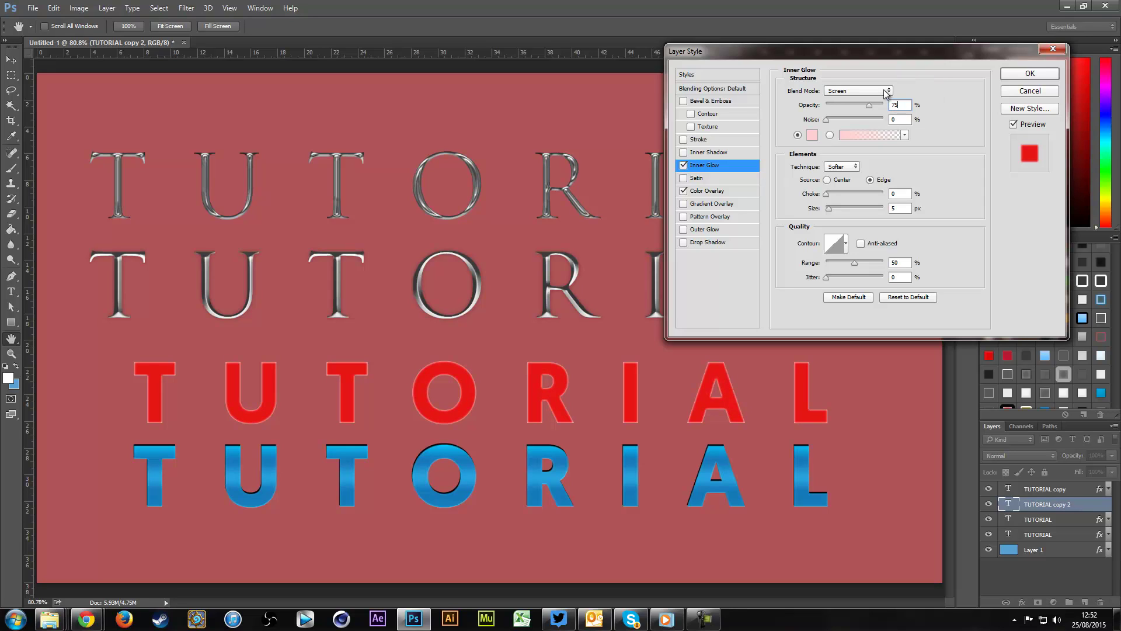
# Try other blend modes for the inner glow, including Soft Light, and return to Screen
pyautogui.click(858, 90)
pyautogui.click(831, 216)
pyautogui.press('Up')
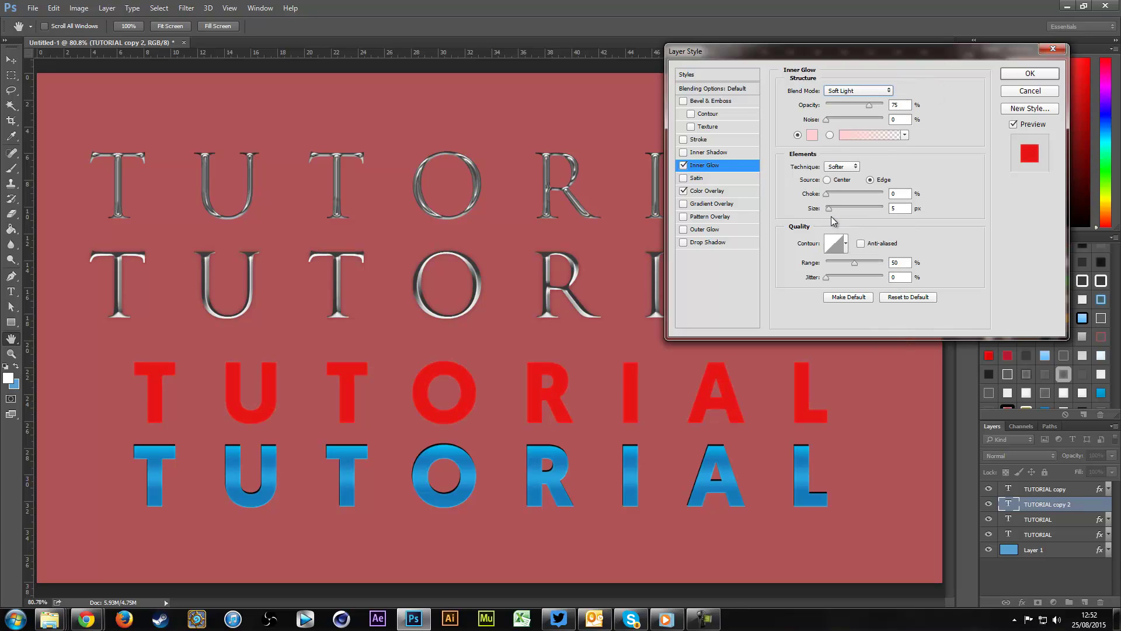
pyautogui.press('Up')
pyautogui.press('Up')
pyautogui.press('Up')
pyautogui.press('Up')
pyautogui.press('Up')
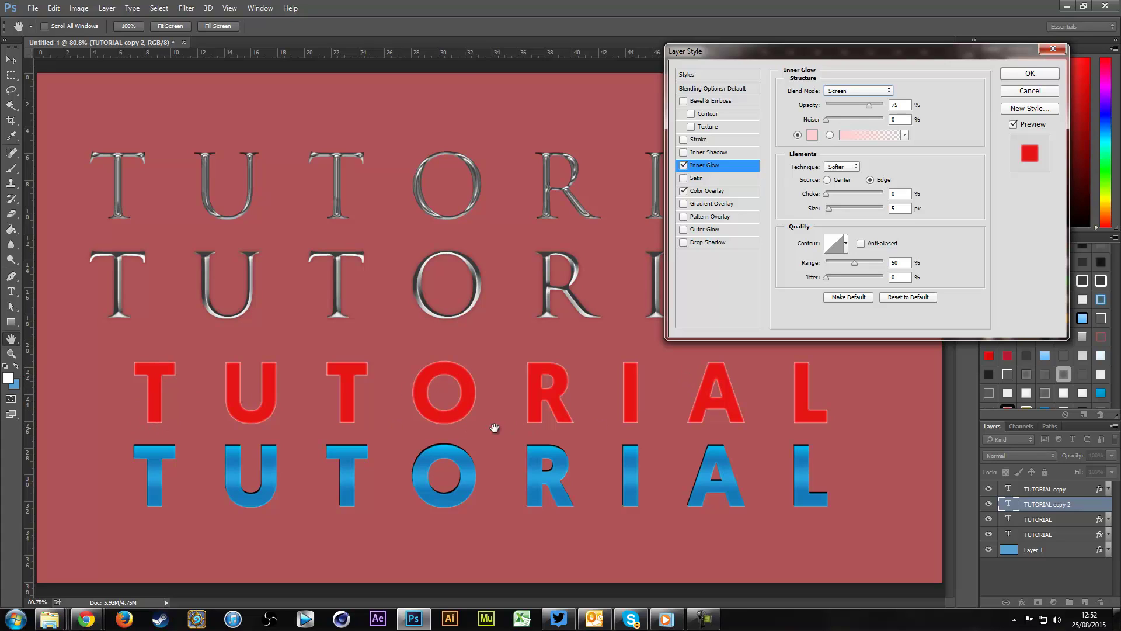
# Adjust the inner glow's size up and down, finishing at 10 px
pyautogui.click(909, 208)
pyautogui.press('Up')
pyautogui.press('Up')
pyautogui.press('Up')
pyautogui.press('Up')
pyautogui.press('Up')
pyautogui.press('Up')
pyautogui.press('Up')
pyautogui.press('Up')
pyautogui.press('Down')
pyautogui.press('Down')
pyautogui.press('Down')
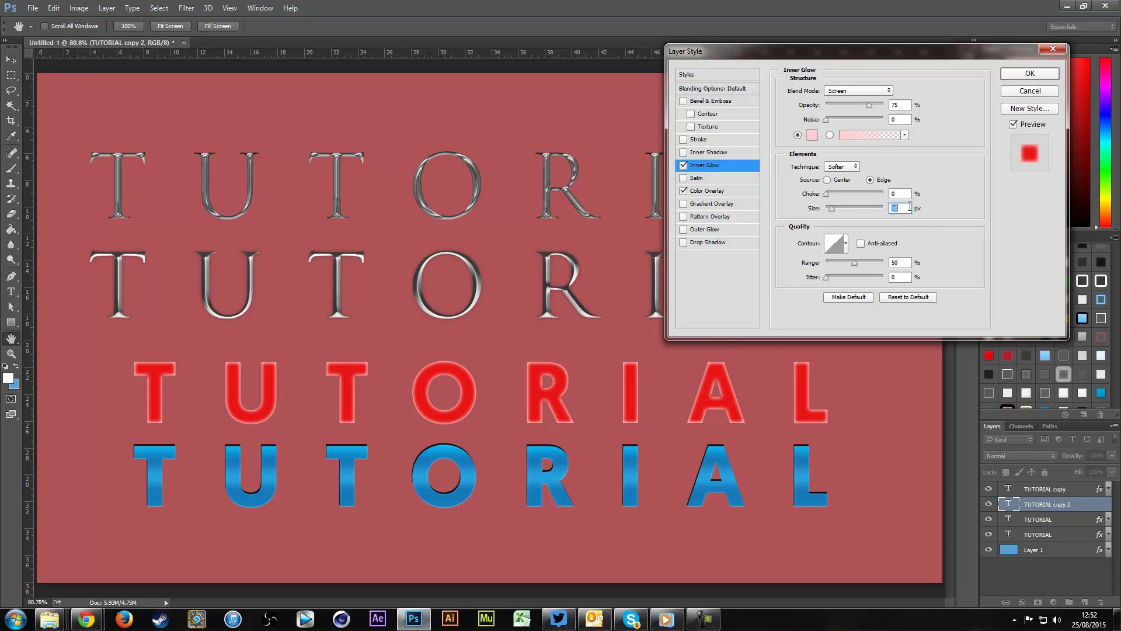
# Compare the inner glow at 25% opacity with a stronger opacity of 72%
pyautogui.click(899, 106)
pyautogui.write('25')
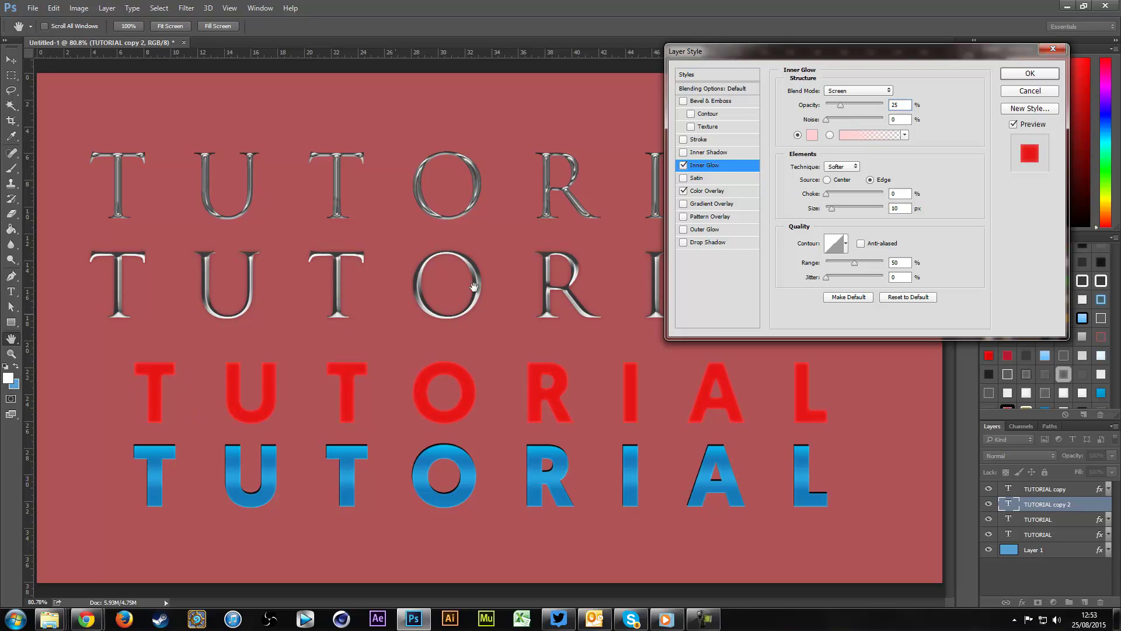
pyautogui.click(867, 108)
pyautogui.moveTo(867, 110); pyautogui.dragTo(868, 110)
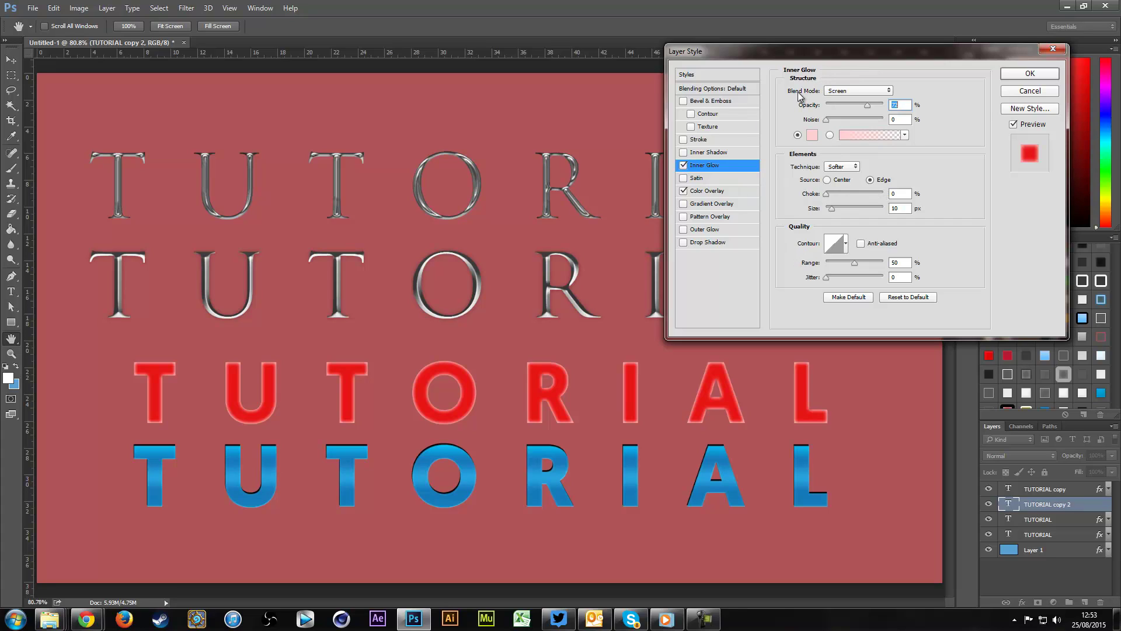
# Switch the inner glow's source to Center and adjust its opacity to 76%
pyautogui.click(828, 180)
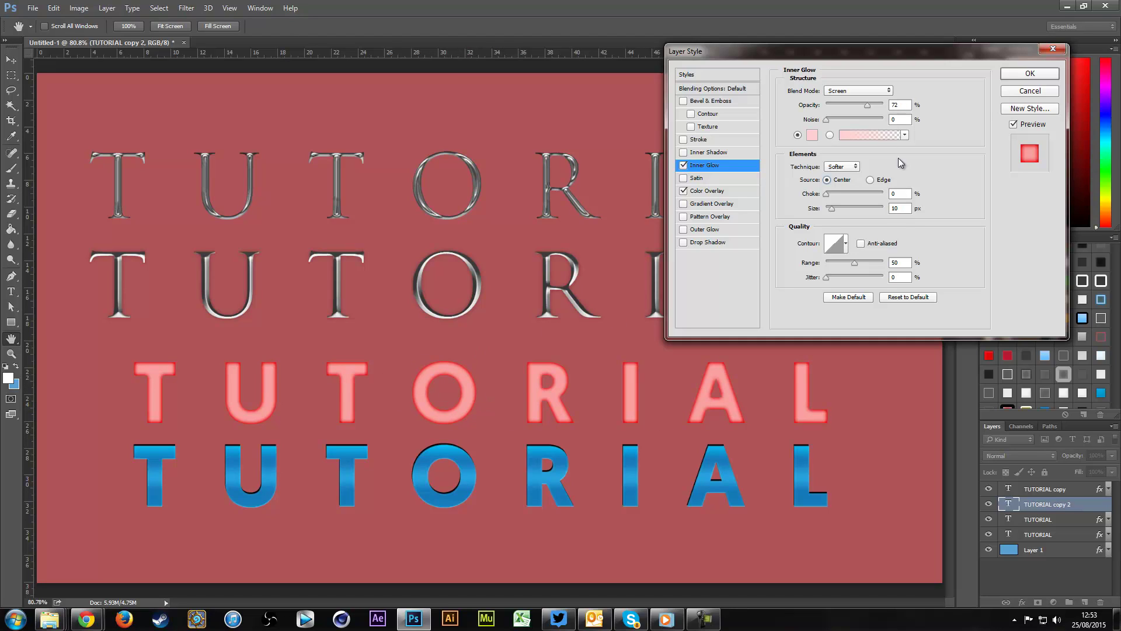
pyautogui.click(843, 105)
pyautogui.moveTo(846, 107); pyautogui.dragTo(869, 107)
# Try different sizes for the center-sourced inner glow, finishing at 2 px
pyautogui.click(900, 208)
pyautogui.write('2')
pyautogui.moveTo(867, 209); pyautogui.dragTo(830, 205)
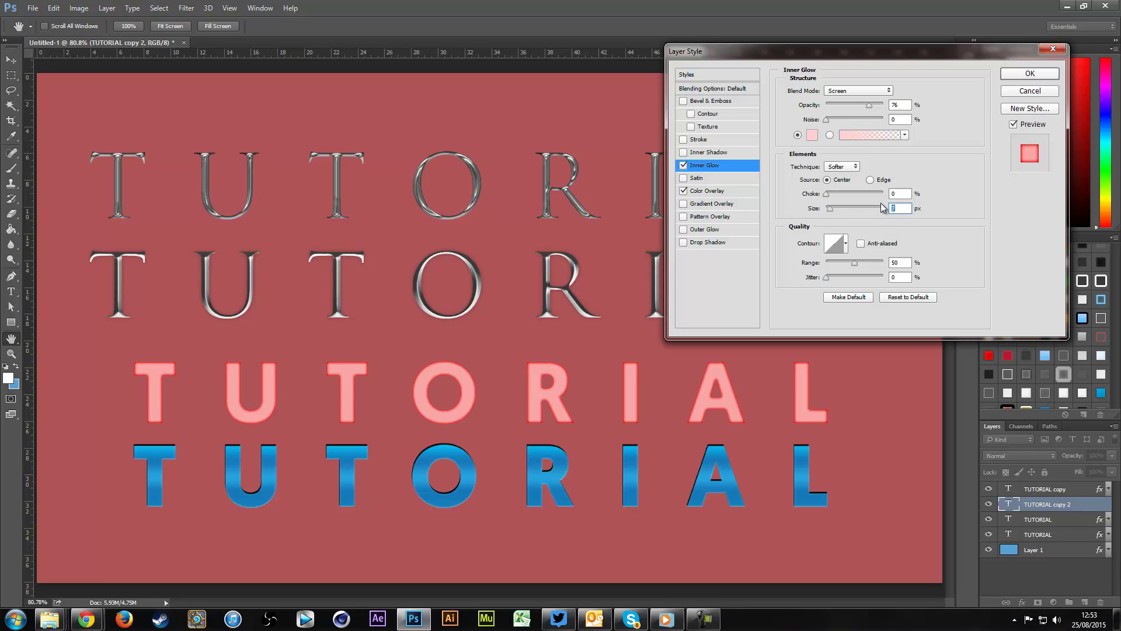
pyautogui.write('2')
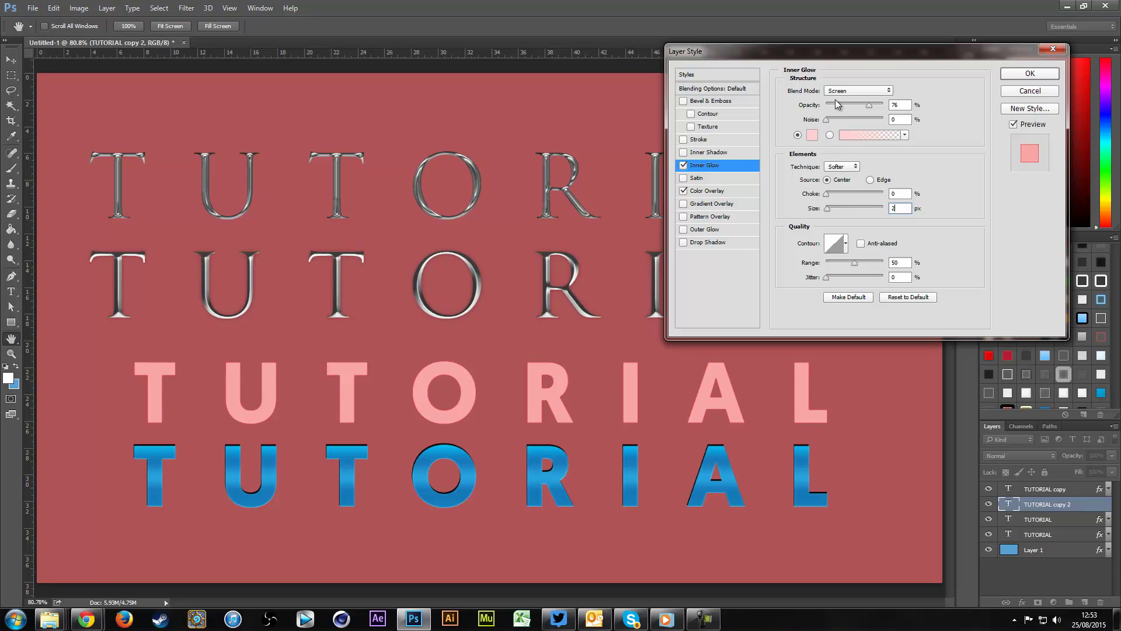
# Set the inner glow's source to Edge, with a choke of 37% and a size of 9 px
pyautogui.click(846, 166)
pyautogui.click(876, 180)
pyautogui.click(877, 180)
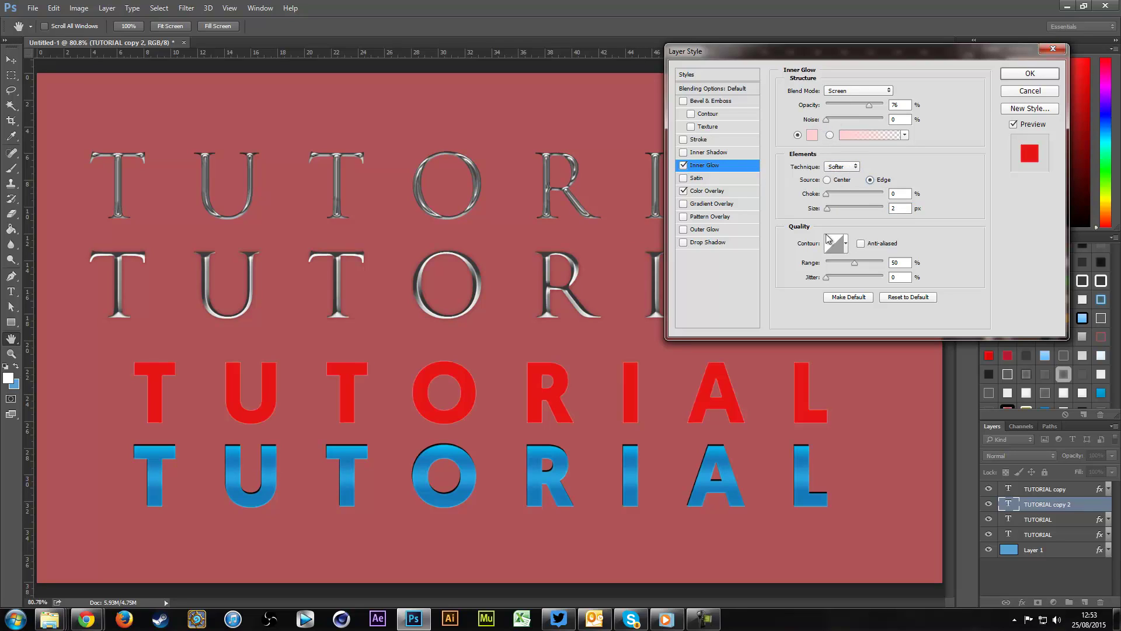
pyautogui.moveTo(837, 195)
pyautogui.mouseDown()
pyautogui.moveTo(862, 206)
pyautogui.moveTo(833, 211)
pyautogui.mouseUp()
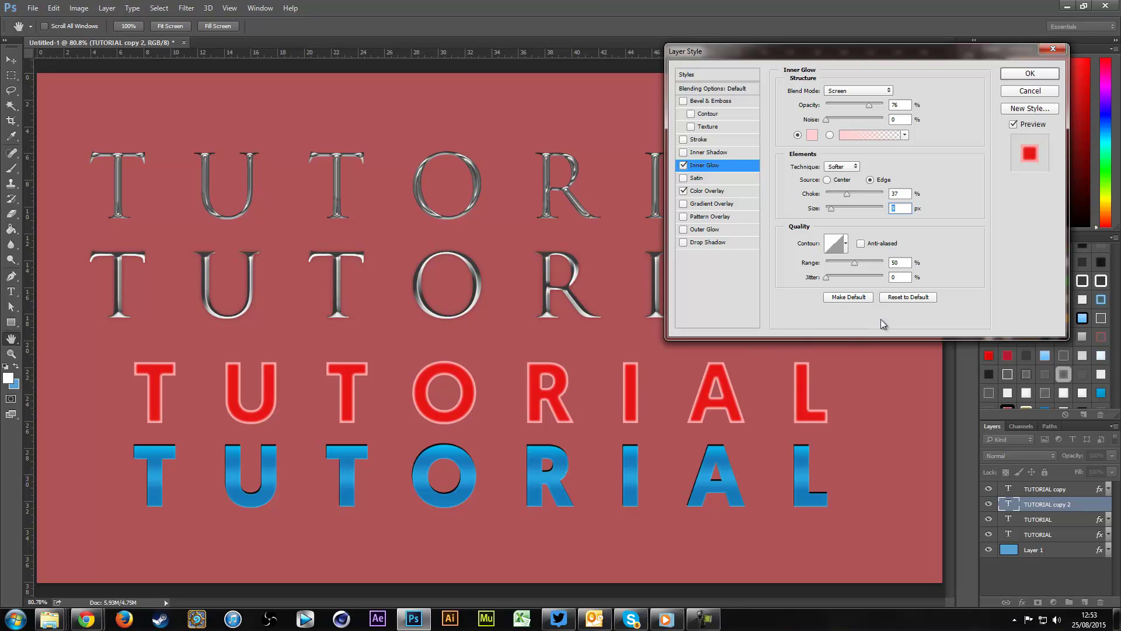
# Try various contour presets on the red text's inner glow
pyautogui.click(850, 243)
pyautogui.click(817, 273)
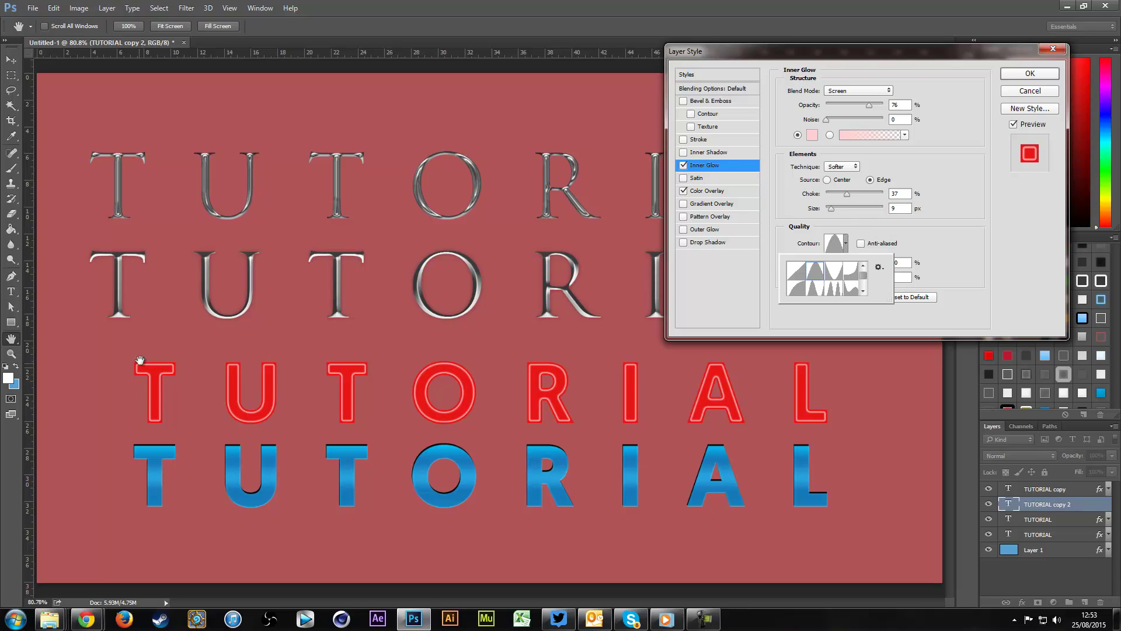
pyautogui.click(798, 288)
pyautogui.click(821, 292)
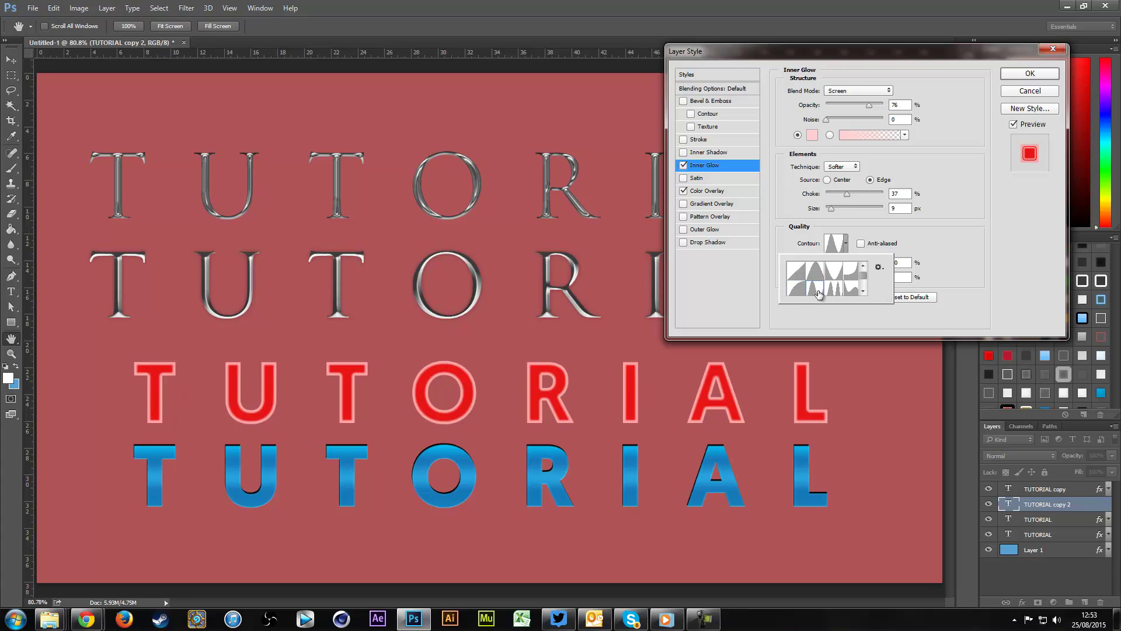
pyautogui.click(844, 295)
pyautogui.click(850, 274)
pyautogui.click(838, 275)
pyautogui.click(820, 291)
pyautogui.click(799, 288)
pyautogui.click(798, 272)
pyautogui.click(816, 272)
pyautogui.click(834, 273)
pyautogui.click(851, 272)
pyautogui.click(853, 290)
# Apply the double-peaked contour to the inner glow, with a range of about 71% and anti-aliasing
pyautogui.click(831, 296)
pyautogui.click(909, 278)
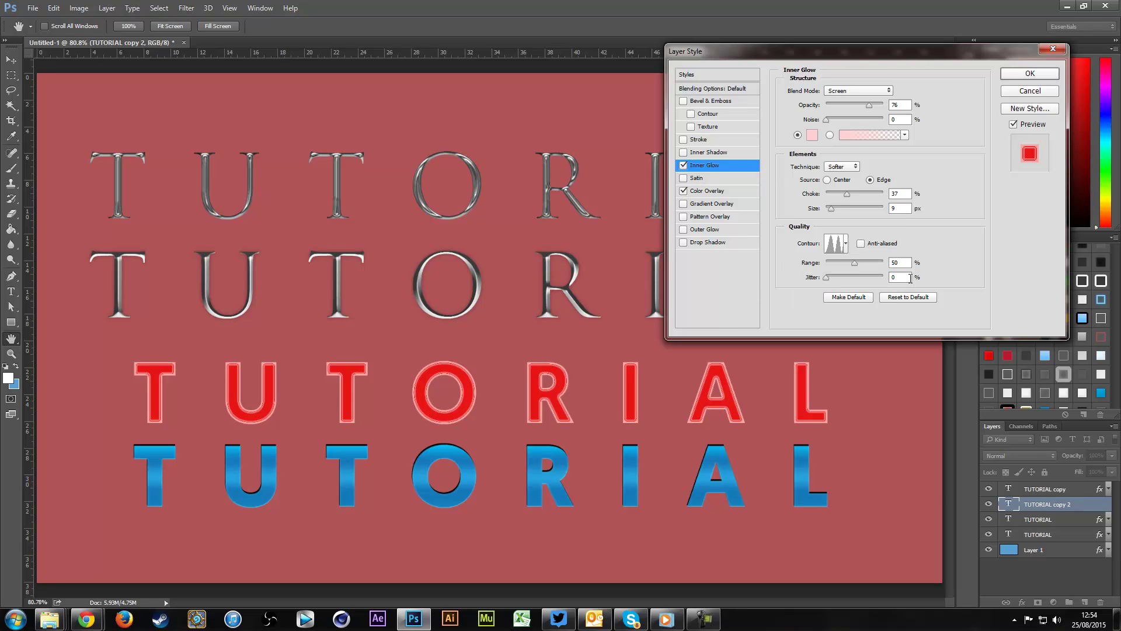
pyautogui.moveTo(854, 262)
pyautogui.mouseDown()
pyautogui.moveTo(812, 274)
pyautogui.moveTo(930, 268)
pyautogui.moveTo(828, 282)
pyautogui.moveTo(869, 267)
pyautogui.mouseUp()
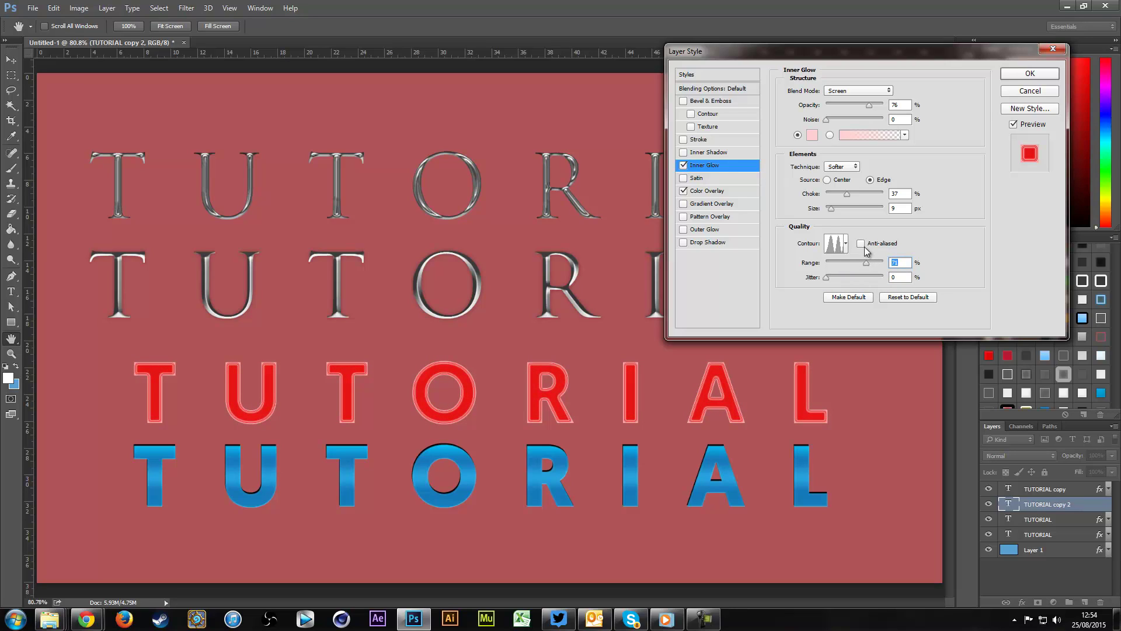
pyautogui.click(862, 243)
# Enable Satin in place of Inner Glow, with an angle of -174°, a distance of 5 px and a size of 35 px
pyautogui.click(684, 178)
pyautogui.click(709, 178)
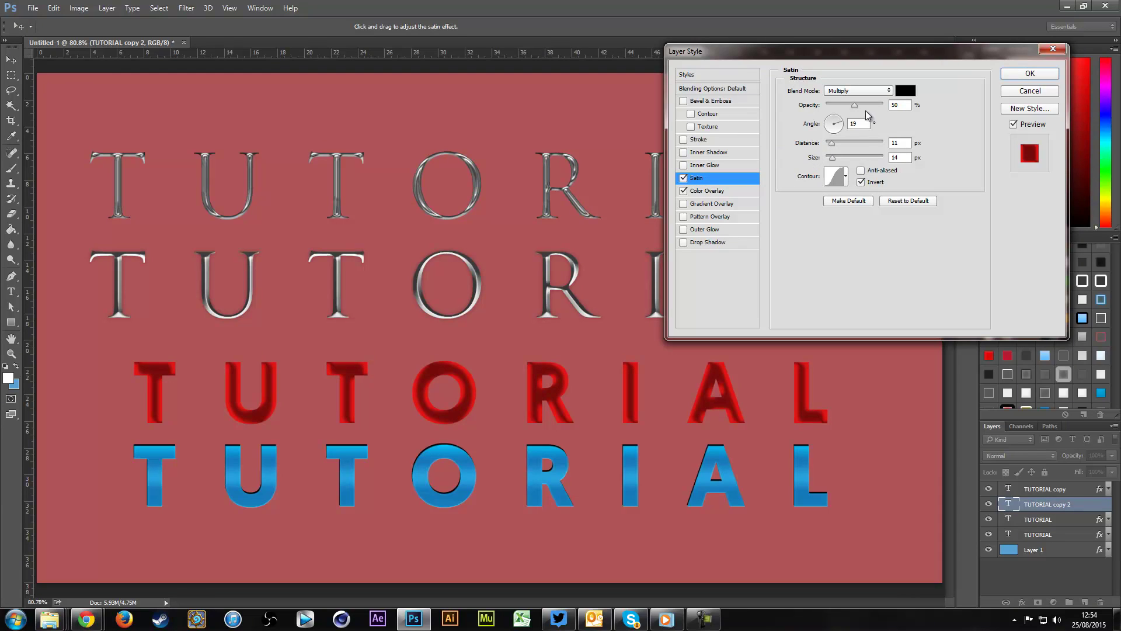
pyautogui.moveTo(836, 124)
pyautogui.mouseDown()
pyautogui.moveTo(824, 124)
pyautogui.moveTo(865, 143)
pyautogui.moveTo(826, 139)
pyautogui.moveTo(837, 157)
pyautogui.mouseUp()
# Change the satin's contour to the rounded quarter-curve preset and try its Invert option
pyautogui.click(845, 176)
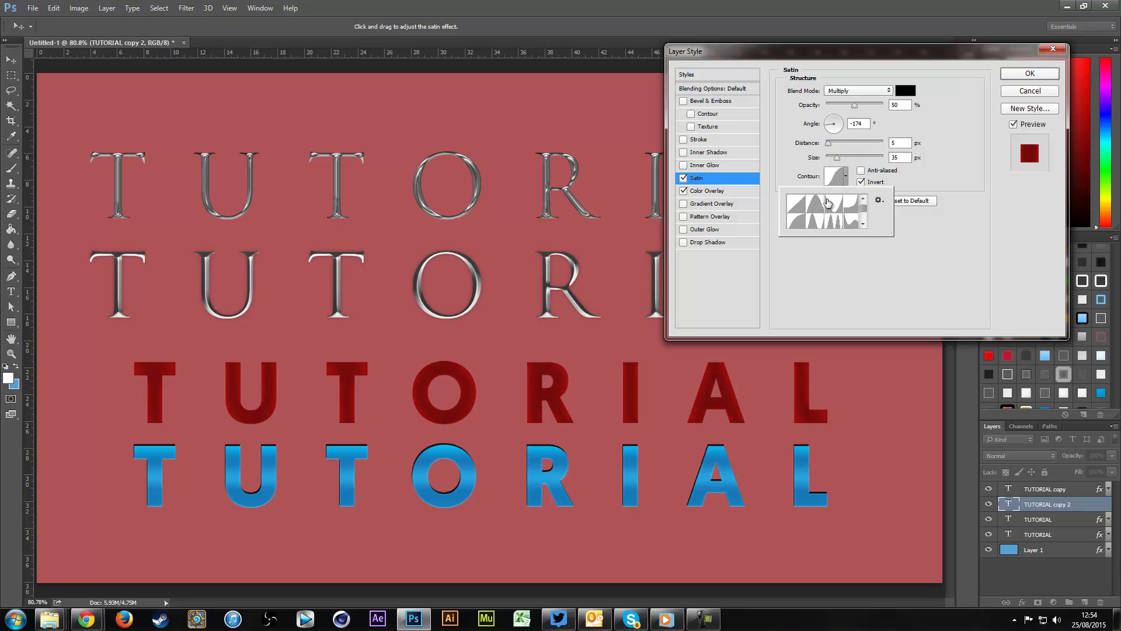
pyautogui.click(793, 227)
pyautogui.click(920, 211)
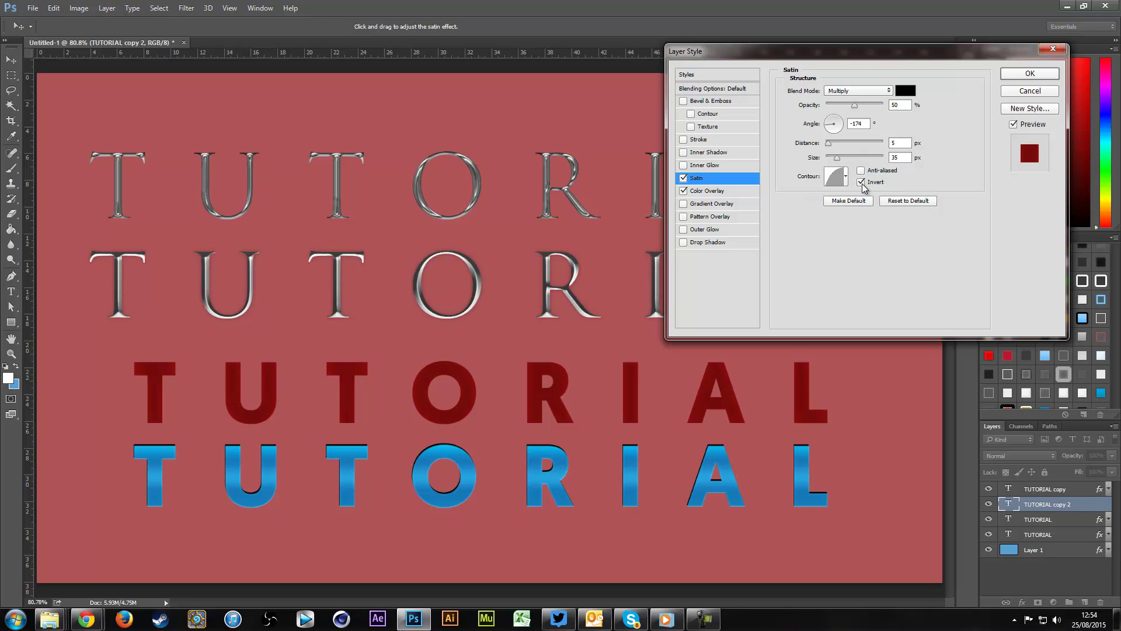
pyautogui.click(861, 182)
pyautogui.click(880, 169)
# Change the satin color to a light red and its blend mode to Darken
pyautogui.click(906, 91)
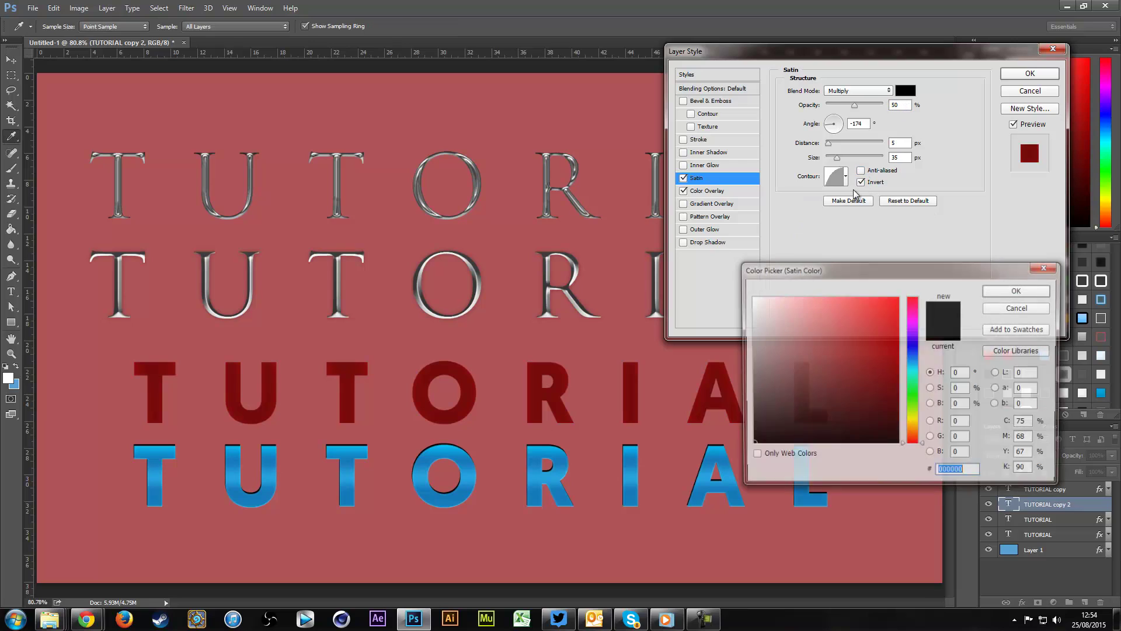
pyautogui.click(832, 314)
pyautogui.click(1015, 288)
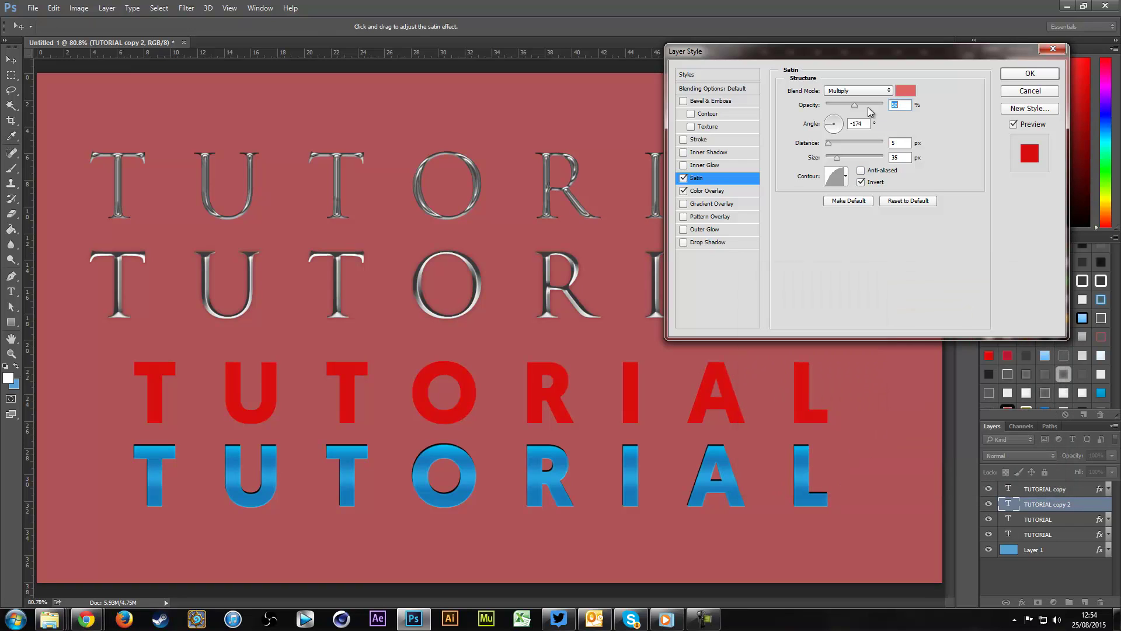
pyautogui.click(857, 91)
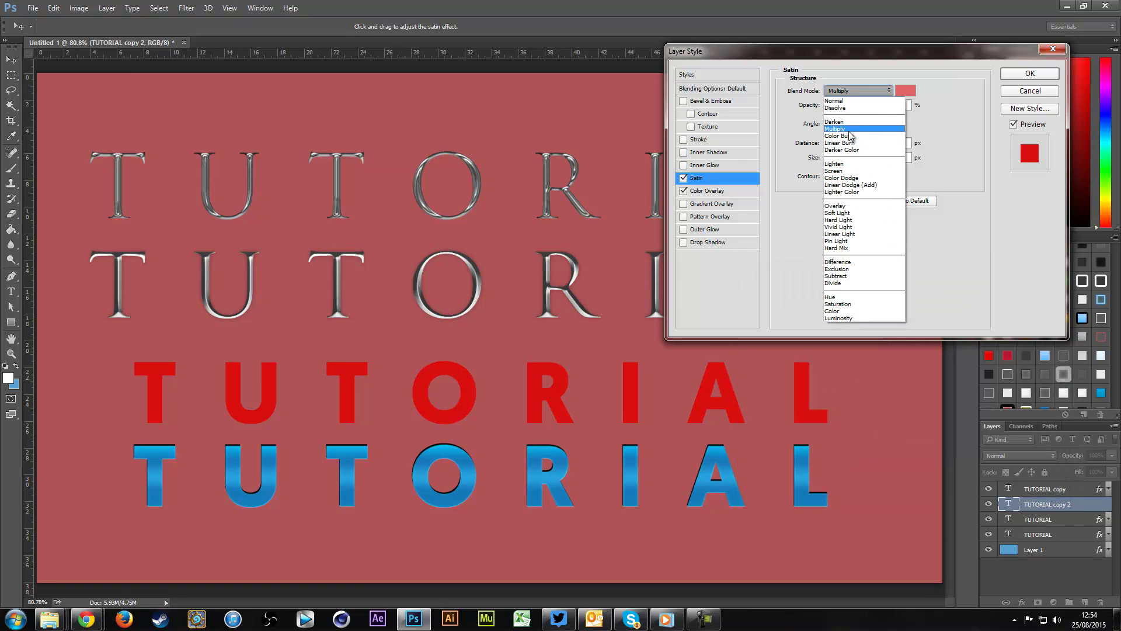
pyautogui.click(848, 126)
pyautogui.click(847, 90)
pyautogui.click(838, 122)
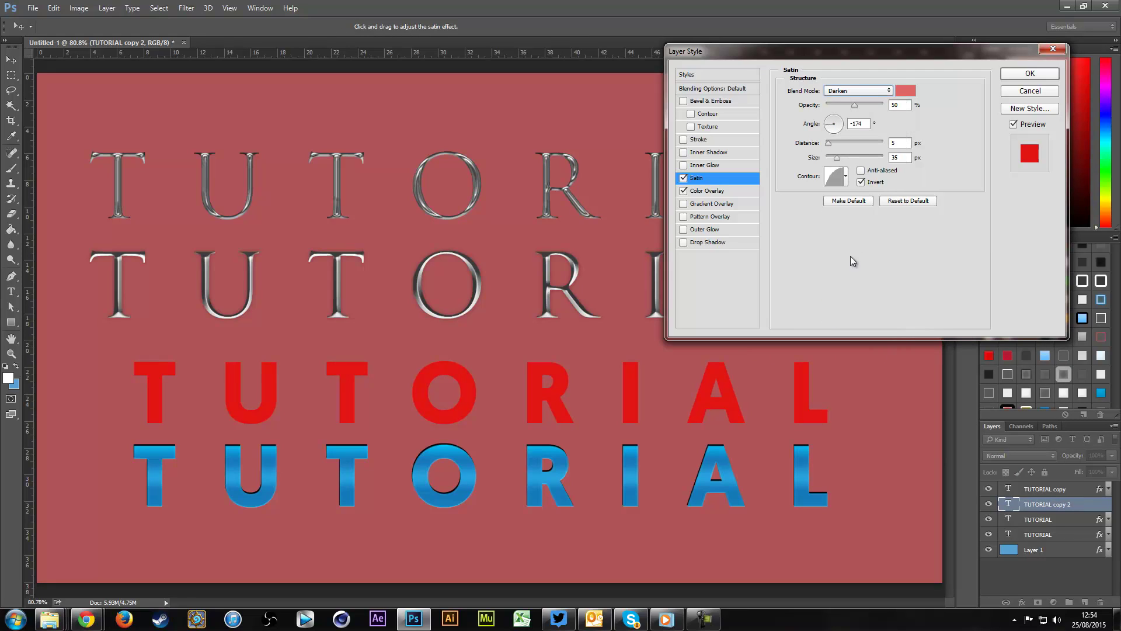
# Turn off Satin and apply a dark red #550909 Color Overlay to the TUTORIAL copy 2 layer
pyautogui.click(684, 178)
pyautogui.click(684, 191)
pyautogui.click(710, 193)
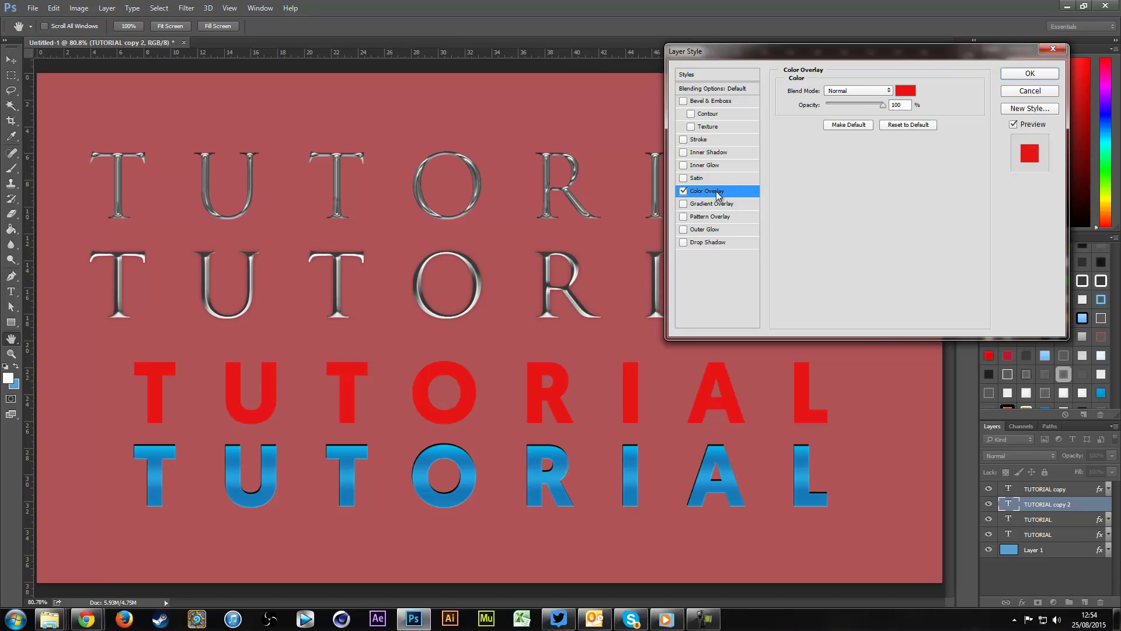
pyautogui.click(906, 91)
pyautogui.click(834, 337)
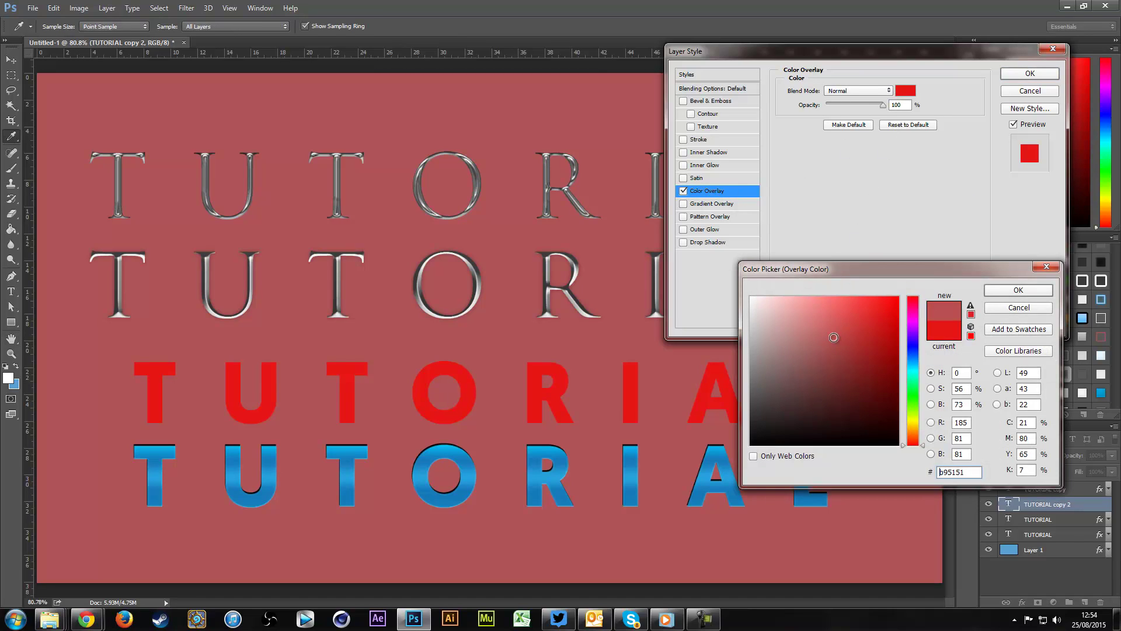
pyautogui.moveTo(824, 366); pyautogui.dragTo(881, 393)
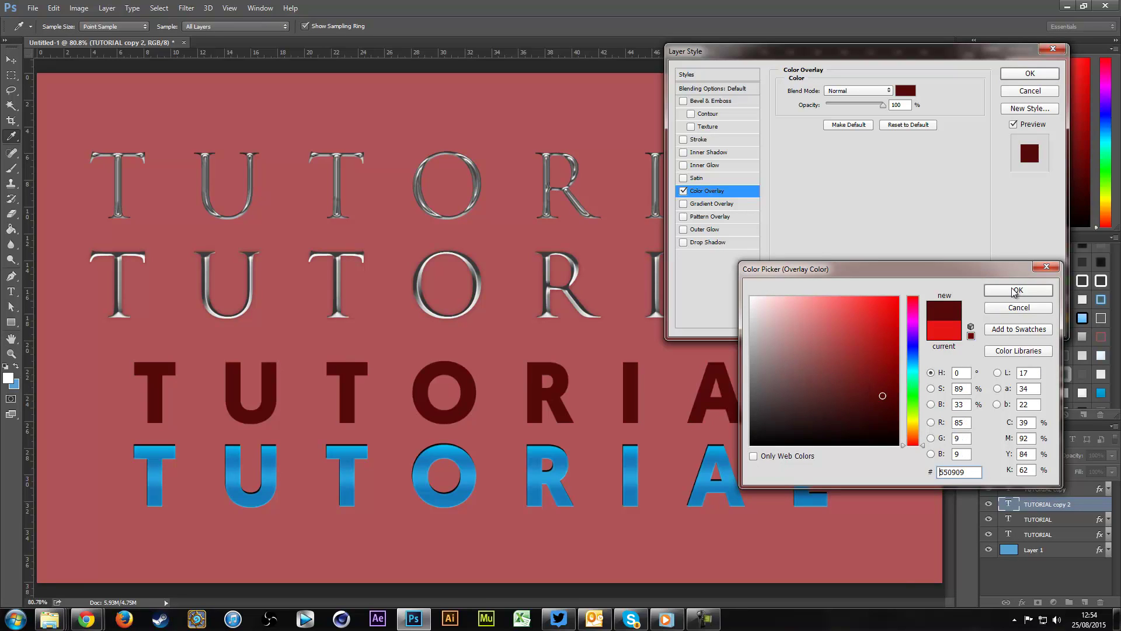
pyautogui.click(1015, 292)
pyautogui.click(1029, 73)
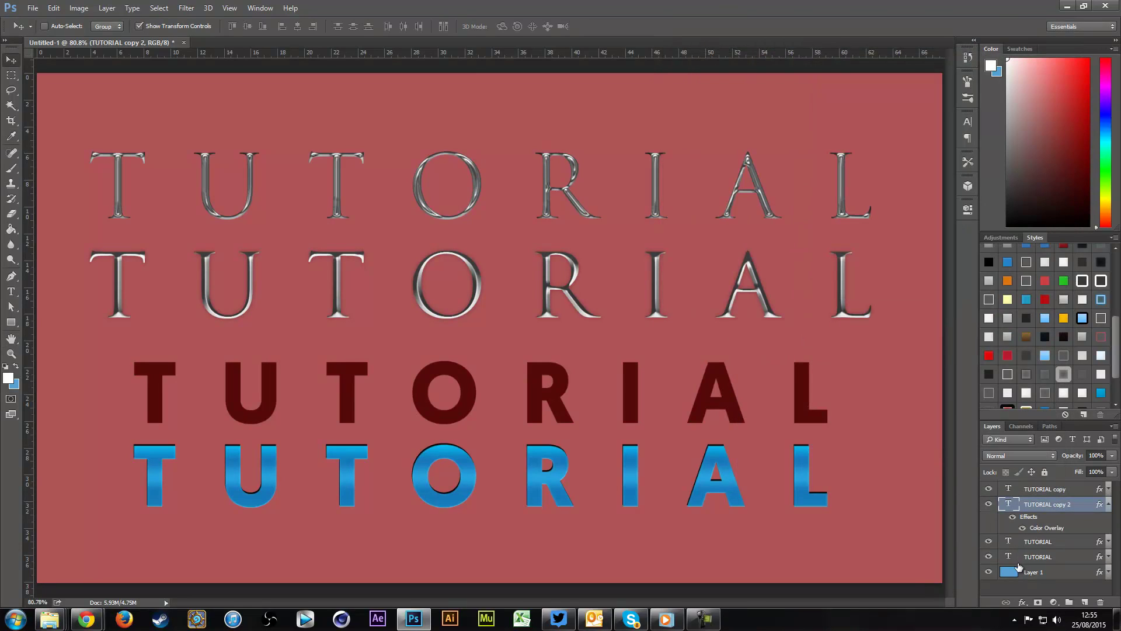
# Change the Color Overlay of background Layer 1 to a bright, fully saturated orange
pyautogui.doubleClick(1019, 570)
pyautogui.click(725, 191)
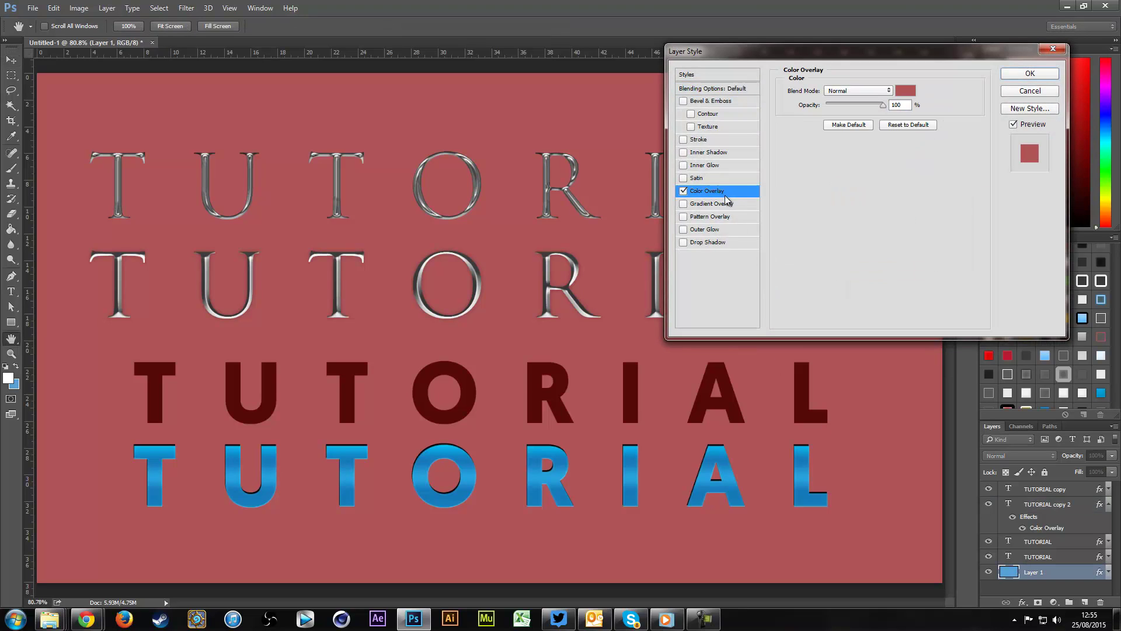
pyautogui.click(906, 91)
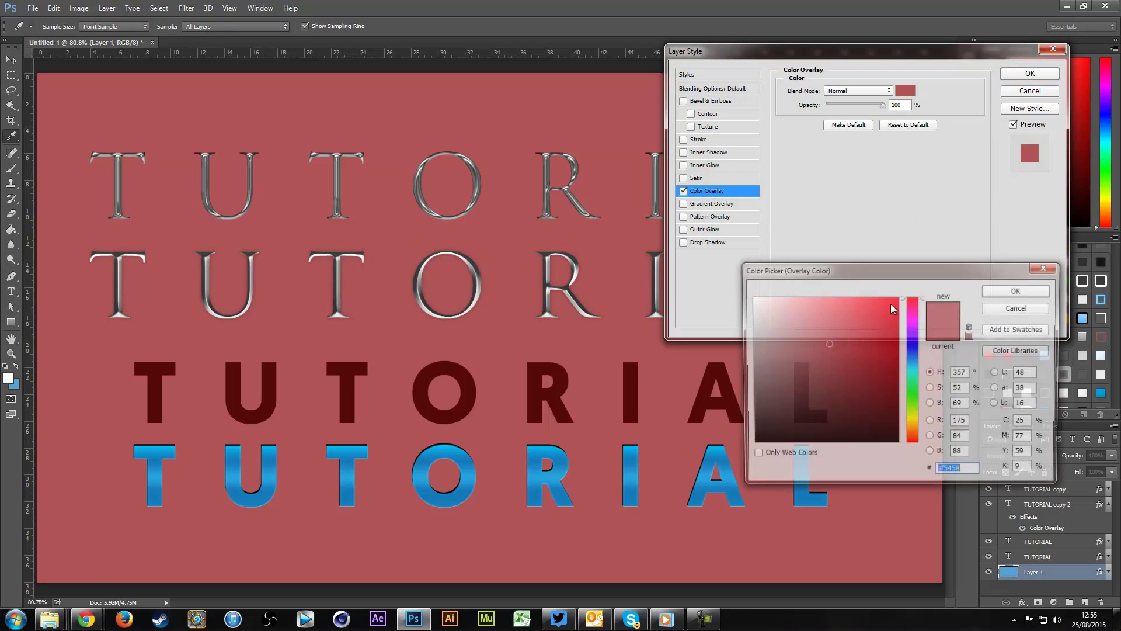
pyautogui.click(913, 429)
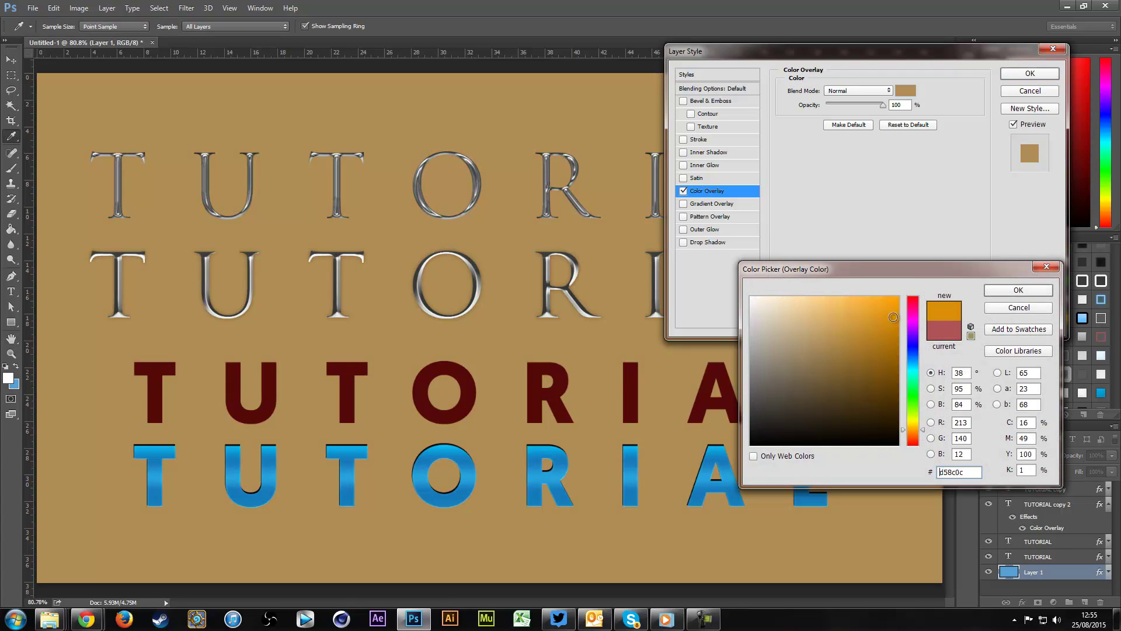
pyautogui.click(898, 298)
pyautogui.click(1018, 290)
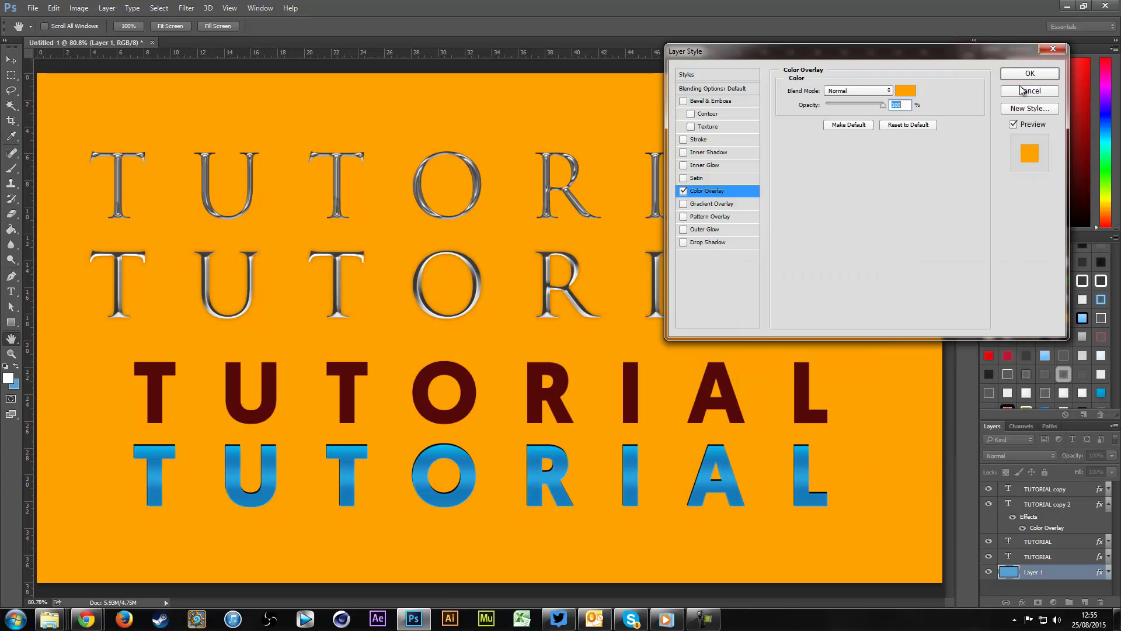
pyautogui.click(1018, 76)
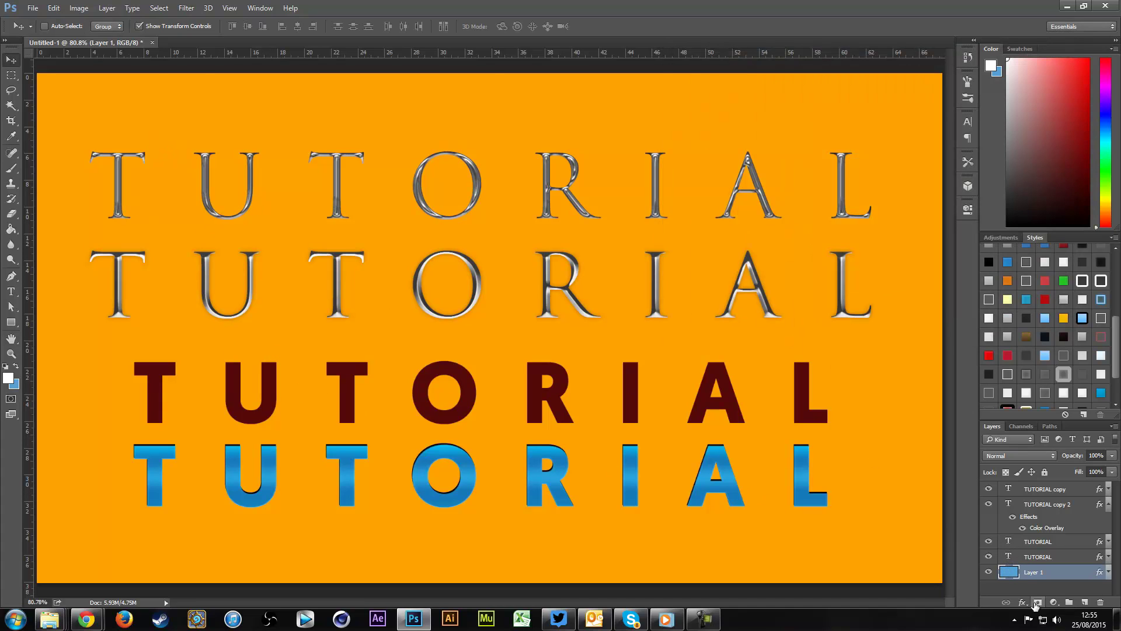
# Reopen Layer 1's layer style and compare the background with and without its Color Overlay
pyautogui.doubleClick(1000, 577)
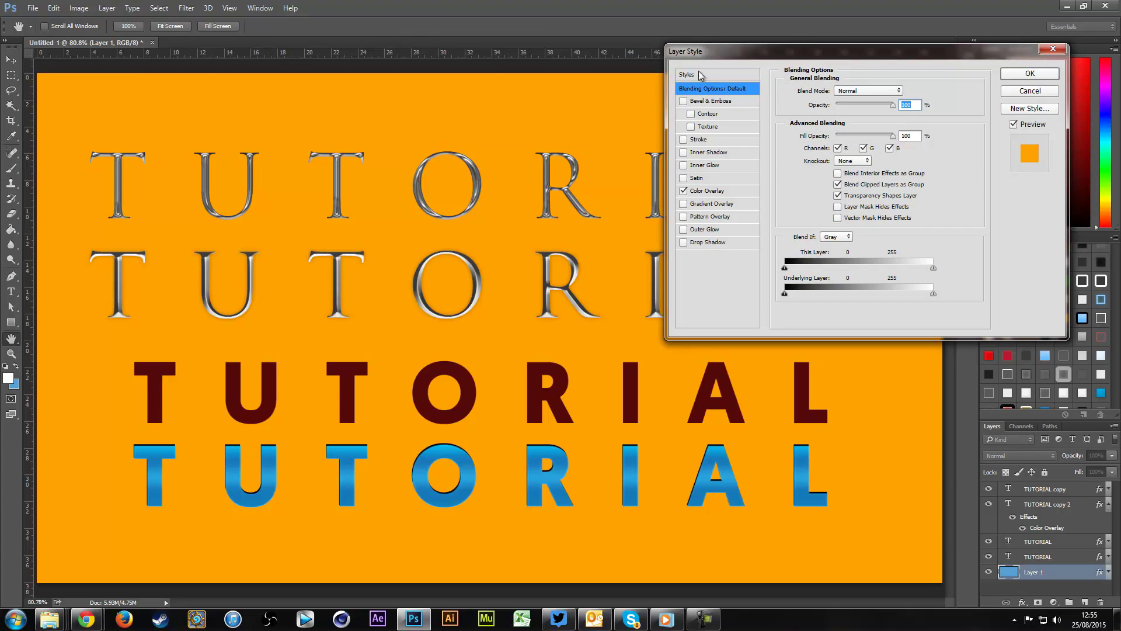
pyautogui.click(683, 191)
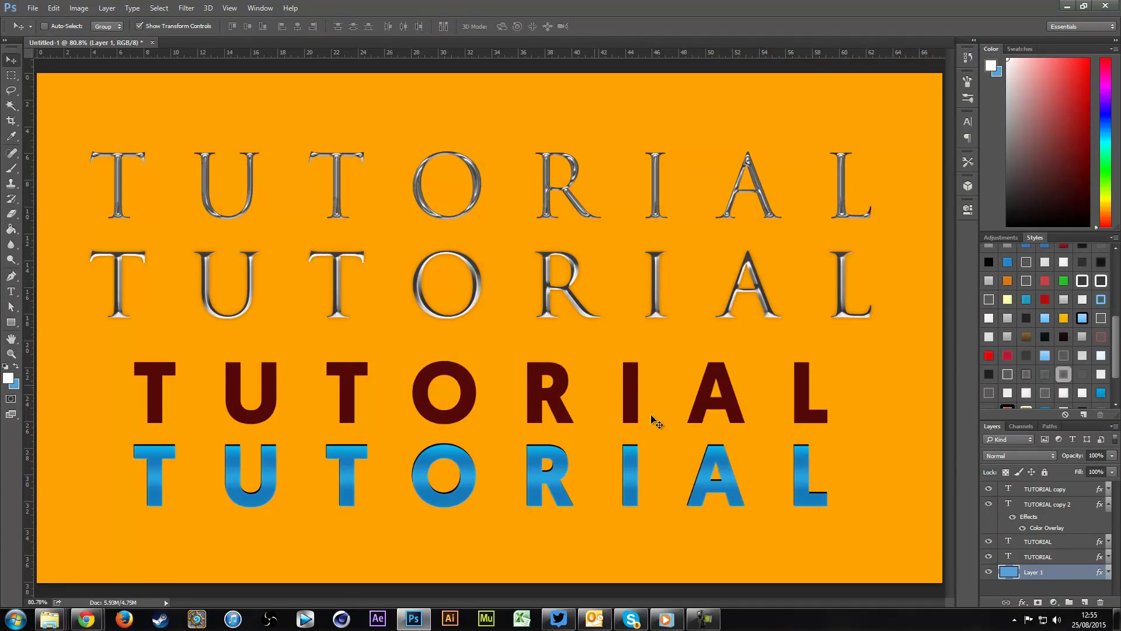
pyautogui.doubleClick(1012, 574)
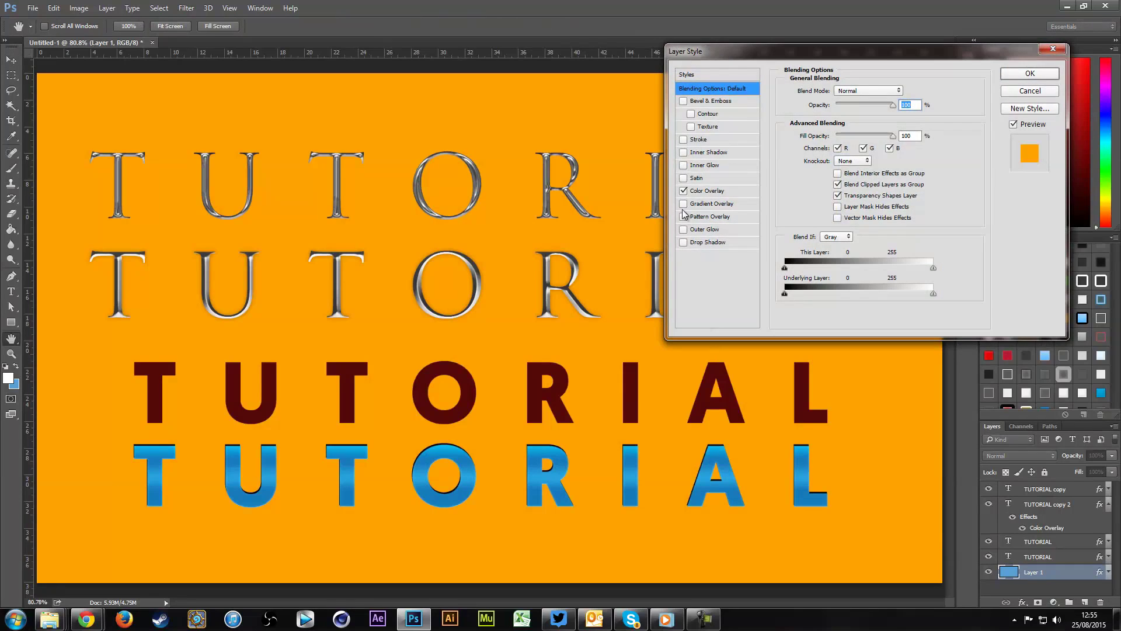
pyautogui.click(1010, 74)
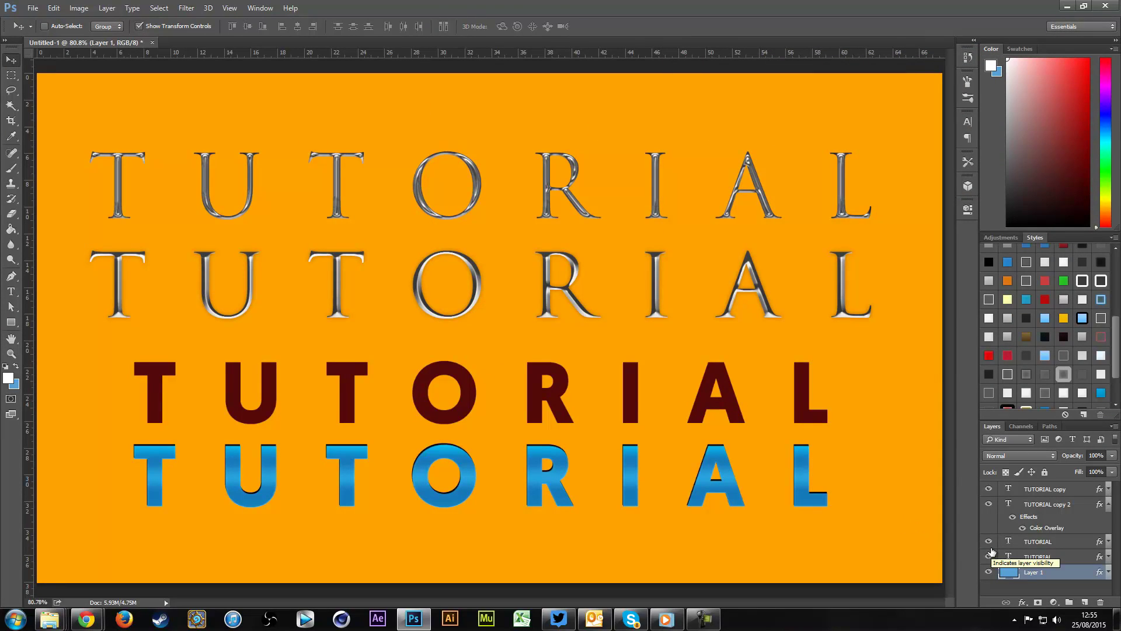
# Collapse the effects list of TUTORIAL copy 2 and undo Layer 1's orange overlay
pyautogui.click(1103, 506)
pyautogui.click(1108, 504)
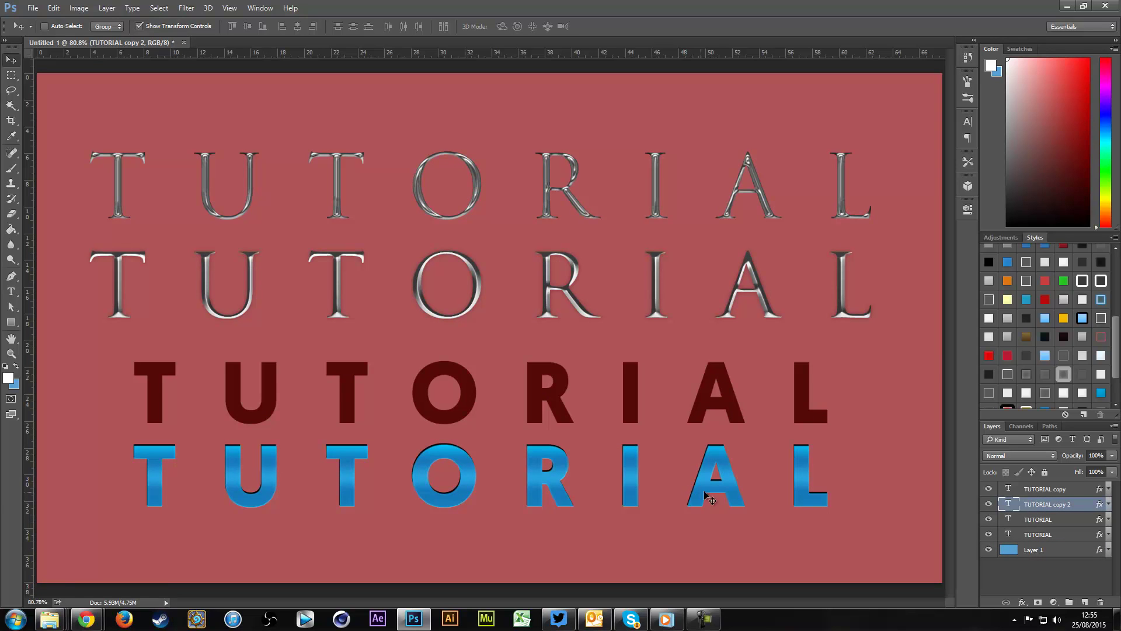
# Try a grey Color Overlay on the chrome-styled TUTORIAL copy layer
pyautogui.doubleClick(1020, 490)
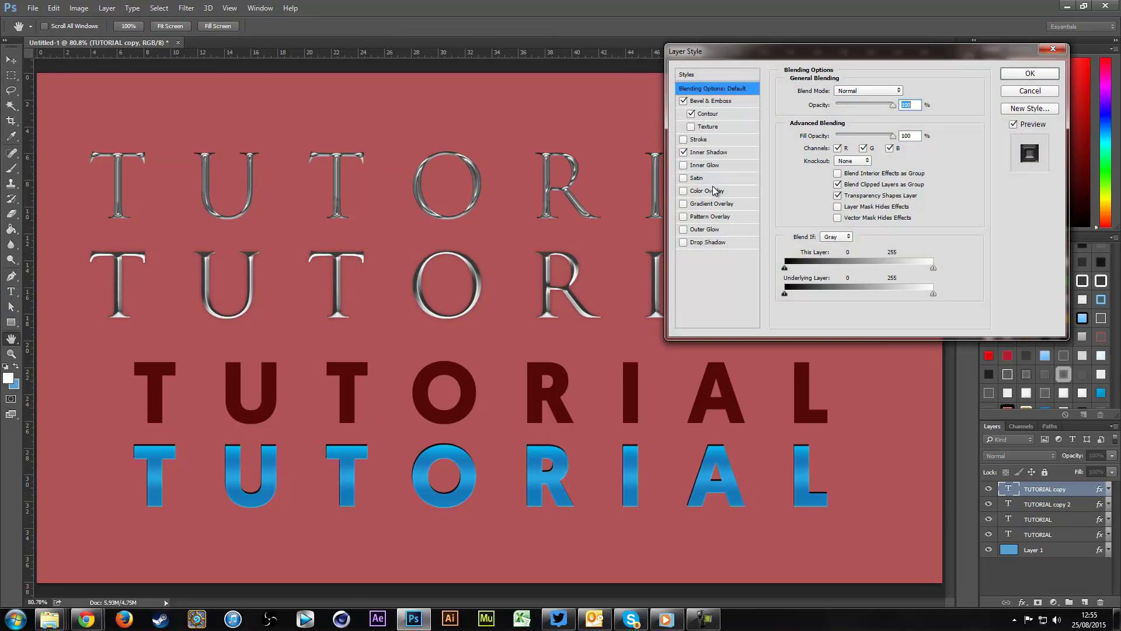
pyautogui.click(714, 191)
pyautogui.click(684, 190)
pyautogui.click(701, 204)
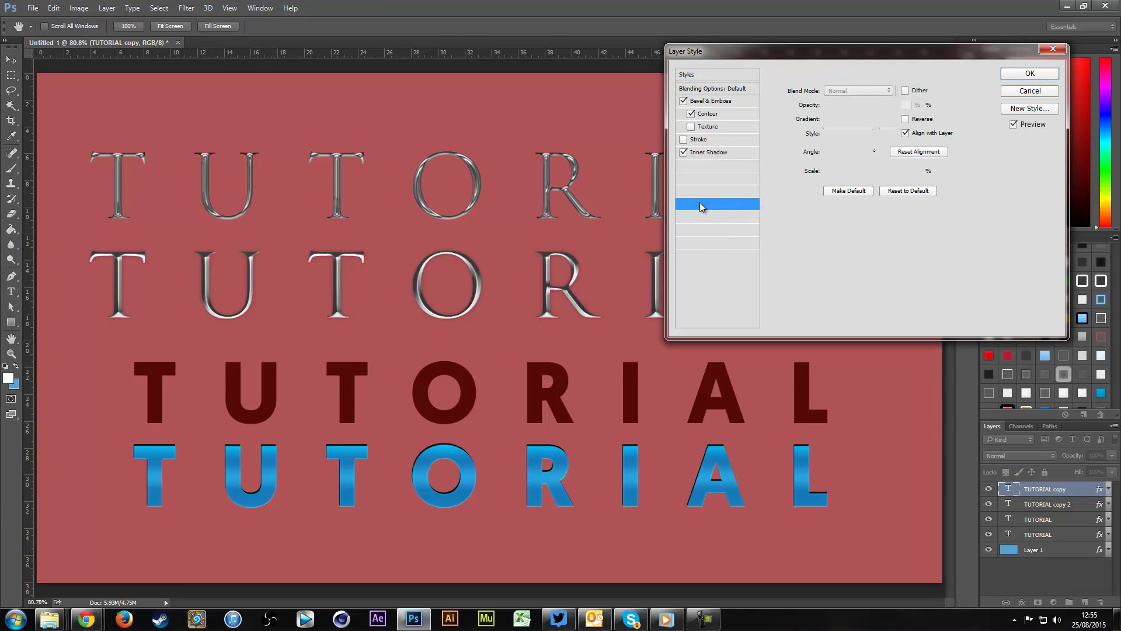
pyautogui.click(683, 204)
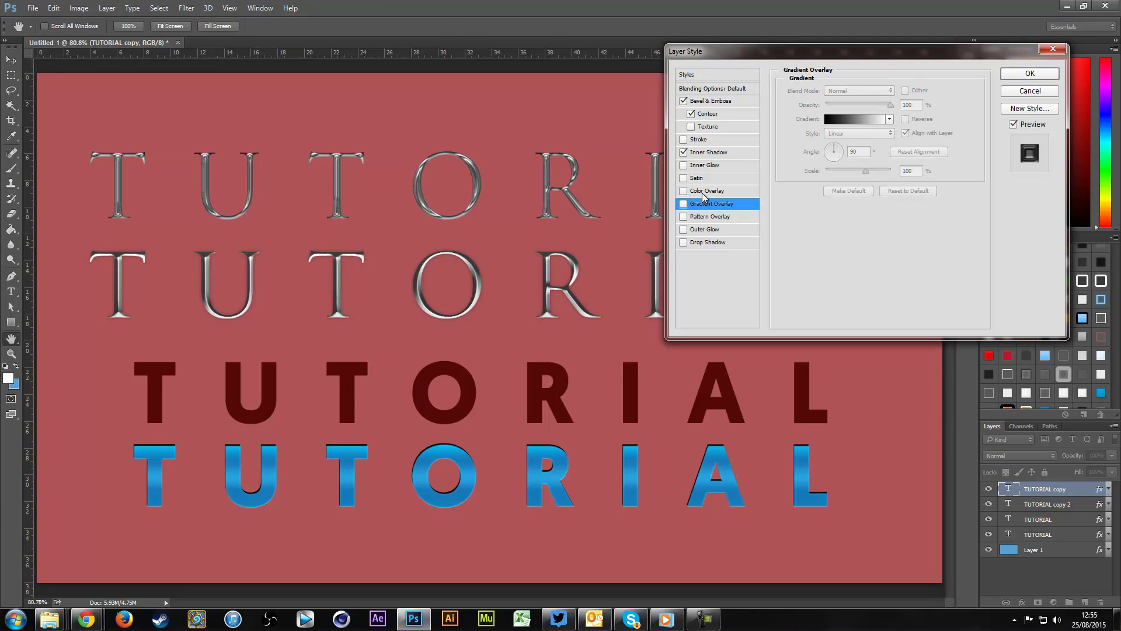
pyautogui.click(704, 192)
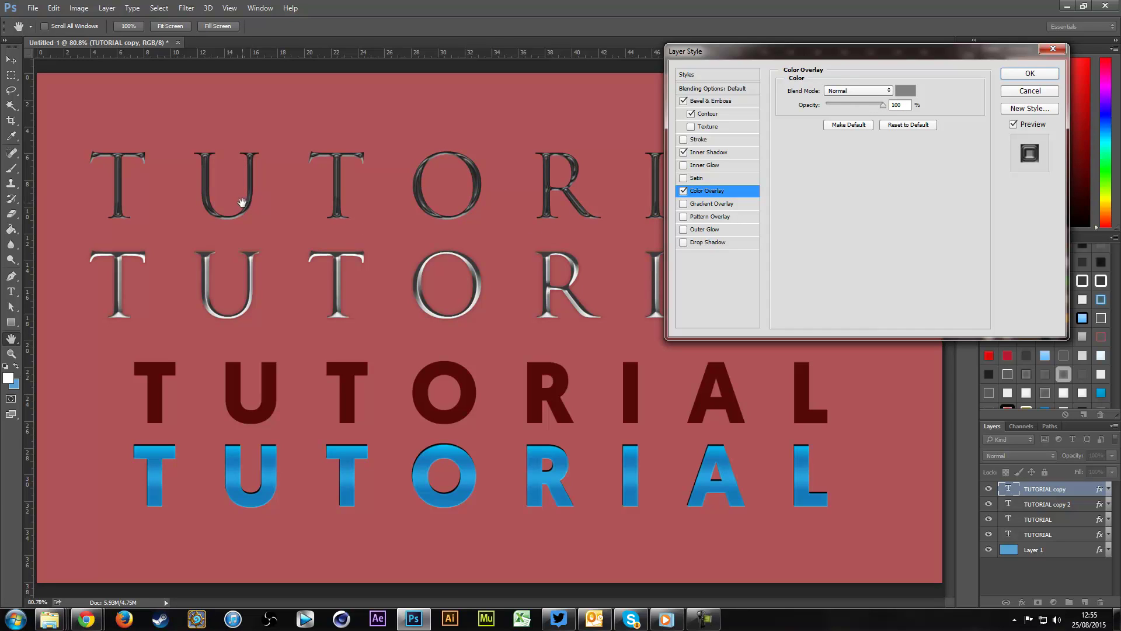
# Try the grey overlay's opacity in Normal blend mode, return it to 100% and turn Color Overlay off
pyautogui.click(866, 90)
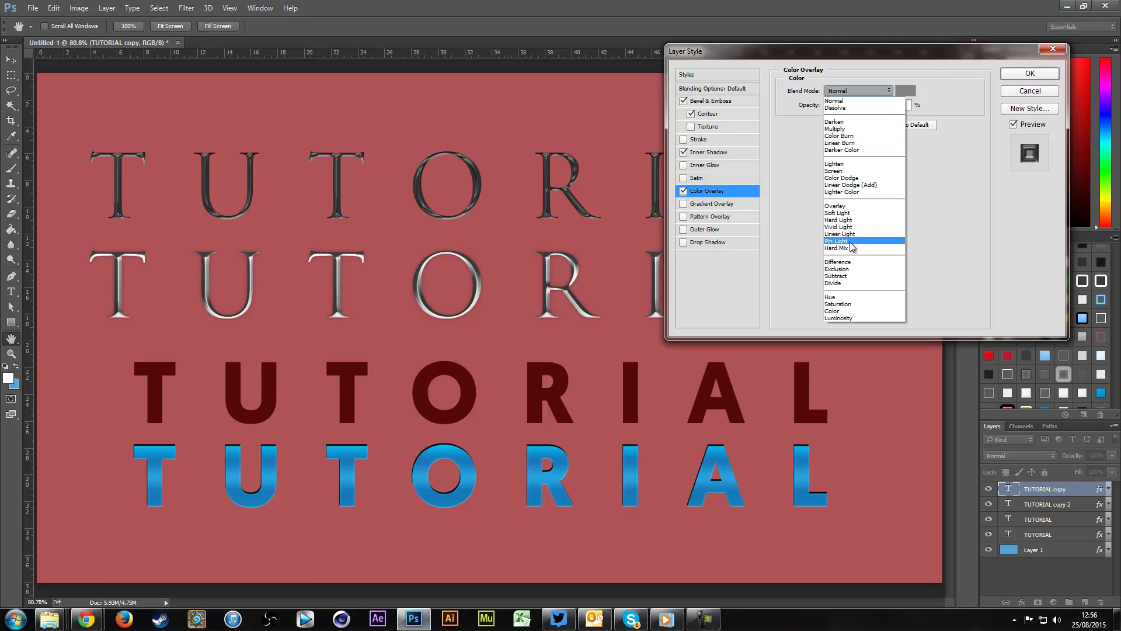
pyautogui.click(834, 100)
pyautogui.click(830, 105)
pyautogui.moveTo(840, 111); pyautogui.dragTo(883, 105)
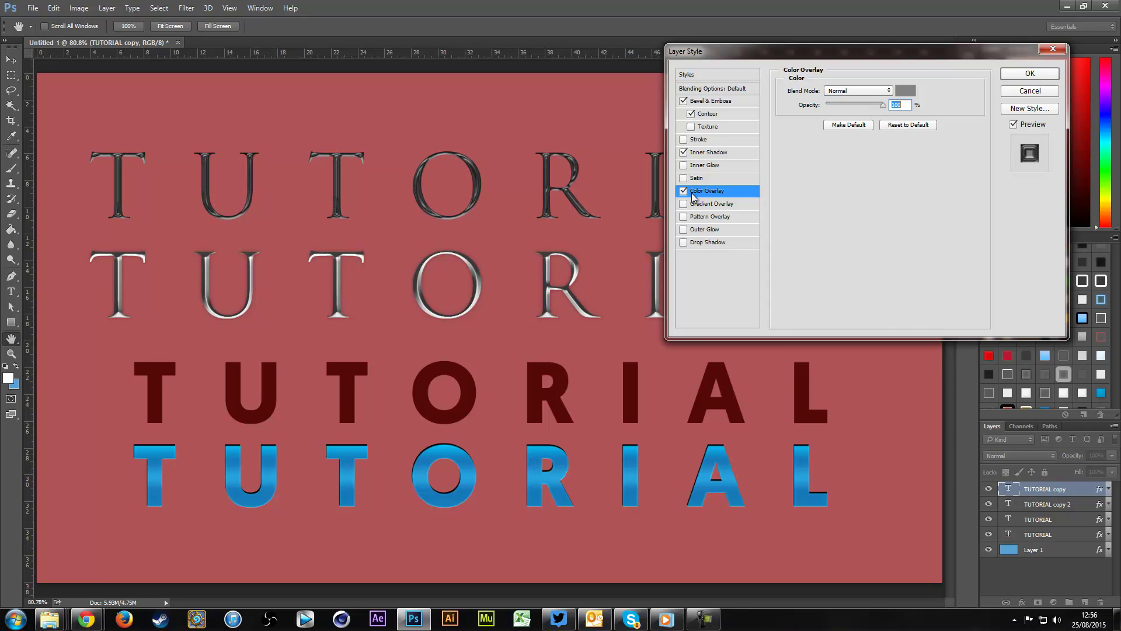
pyautogui.click(684, 191)
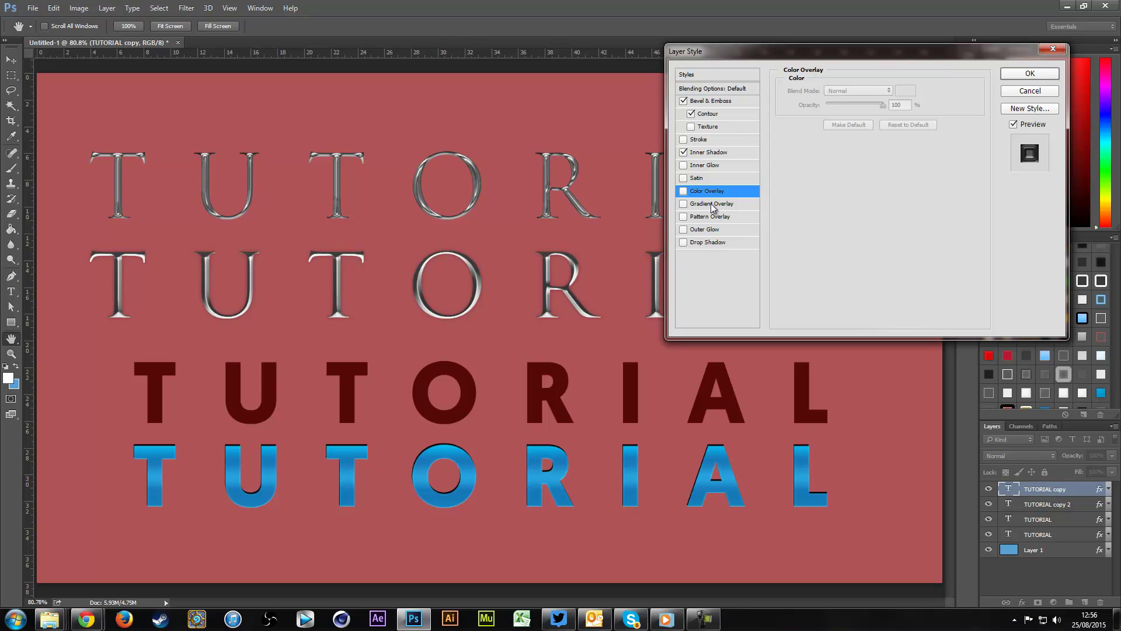
# Try a Gradient Overlay with the striped black-and-white preset on the TUTORIAL copy layer and compare the text with and without it
pyautogui.click(713, 204)
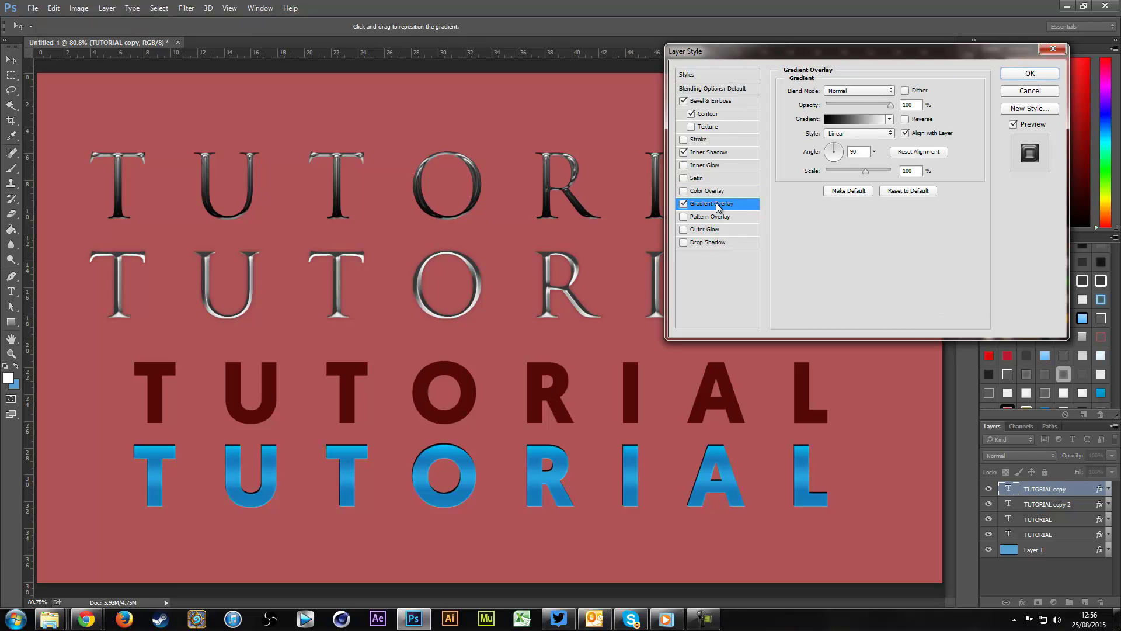
pyautogui.click(847, 125)
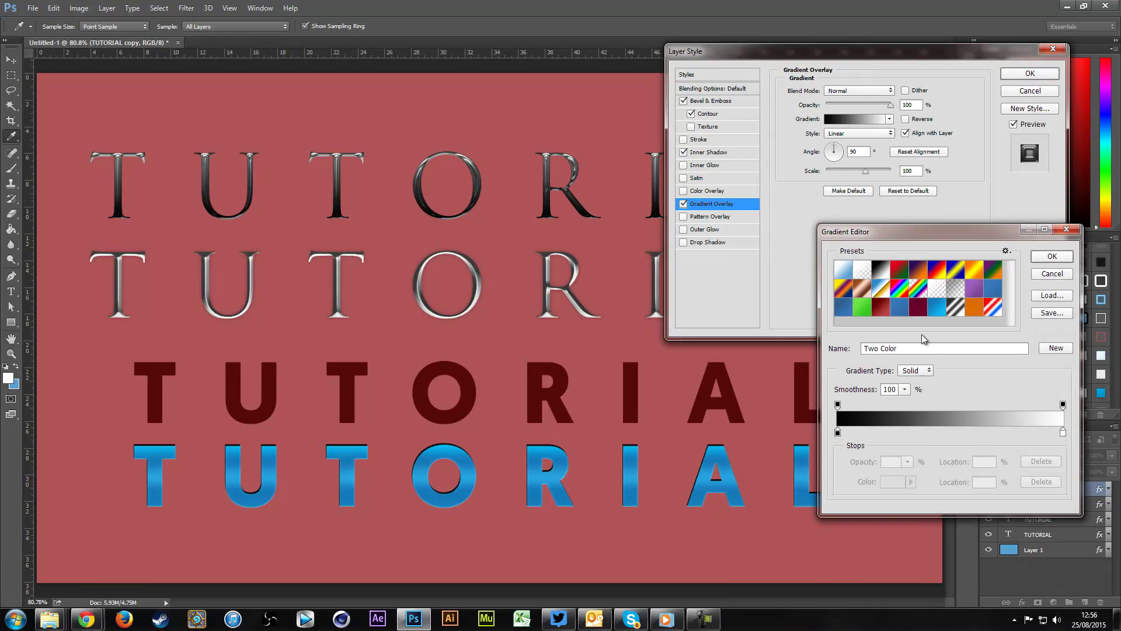
pyautogui.click(958, 309)
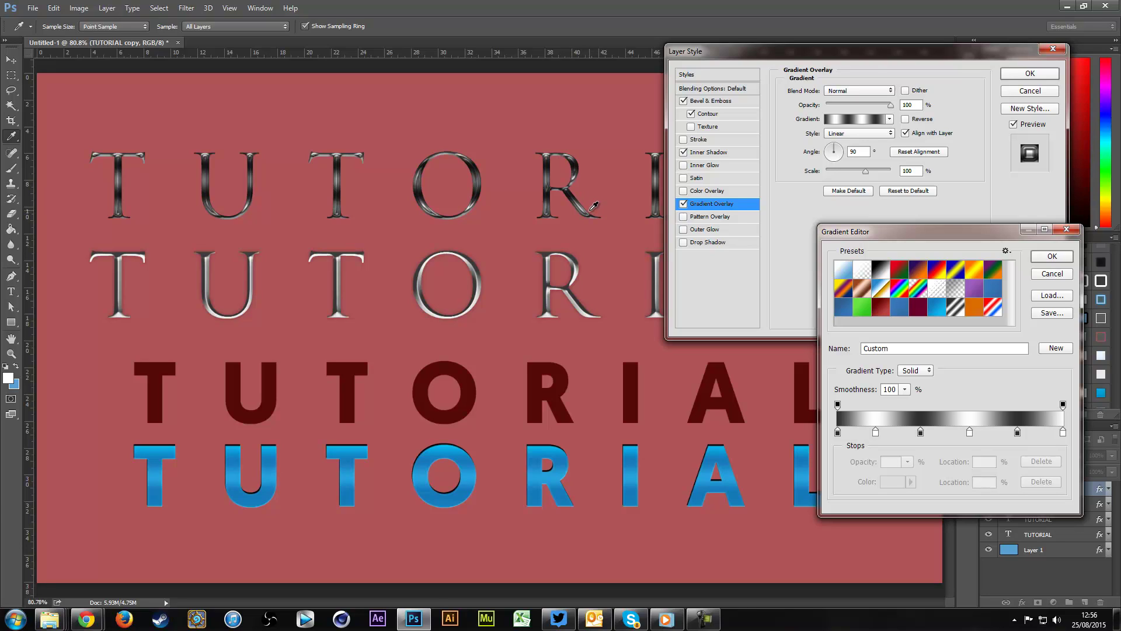
pyautogui.click(1046, 259)
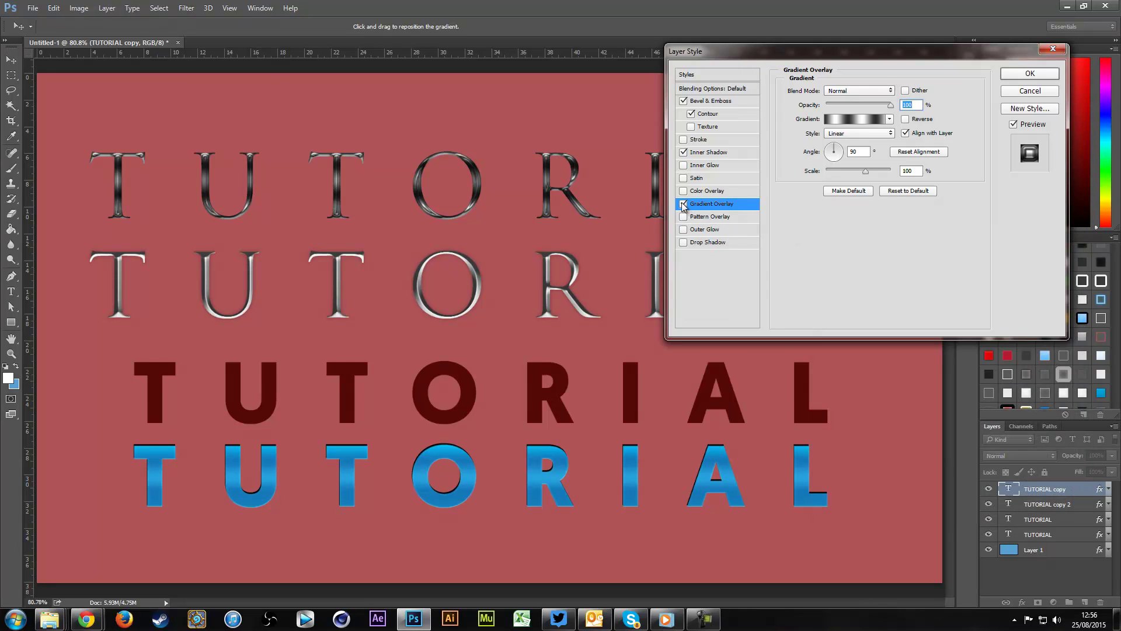
pyautogui.click(683, 204)
pyautogui.click(684, 204)
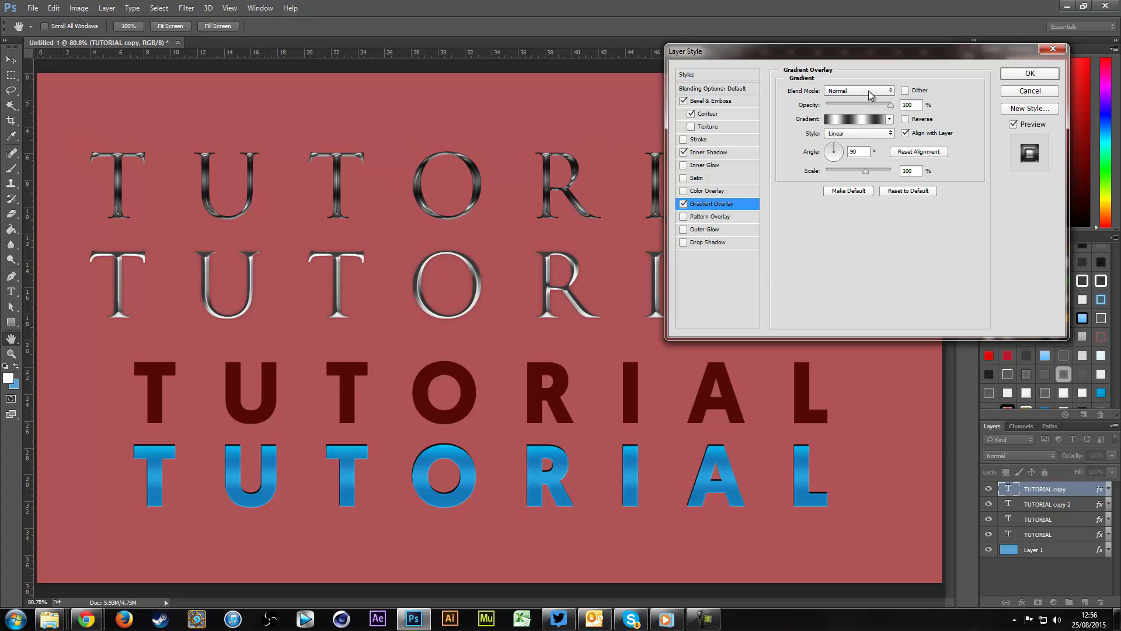
# Try the striped gradient overlay in Hard Light and Multiply blend modes and review its gradient stops
pyautogui.click(858, 91)
pyautogui.click(847, 204)
pyautogui.press('Down')
pyautogui.press('Down')
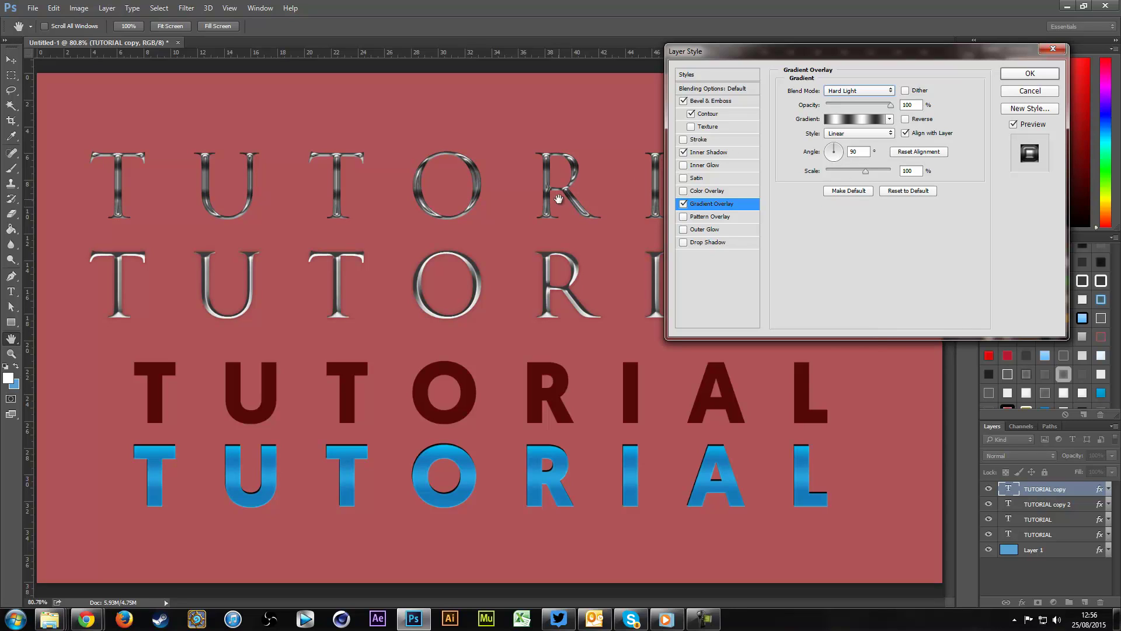
pyautogui.click(844, 92)
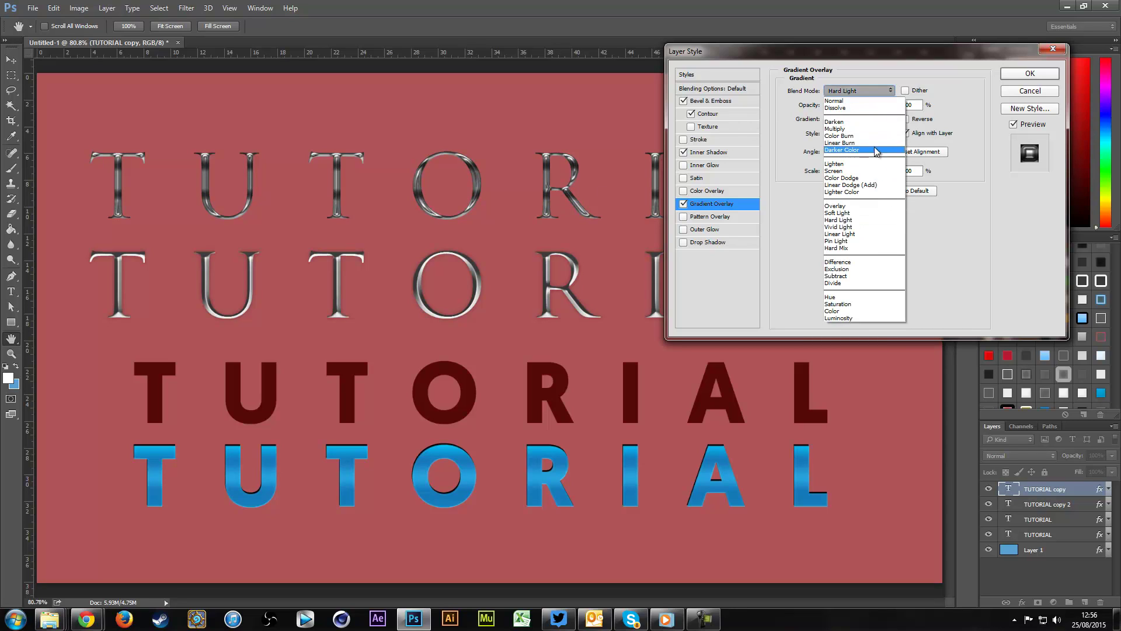
pyautogui.click(846, 129)
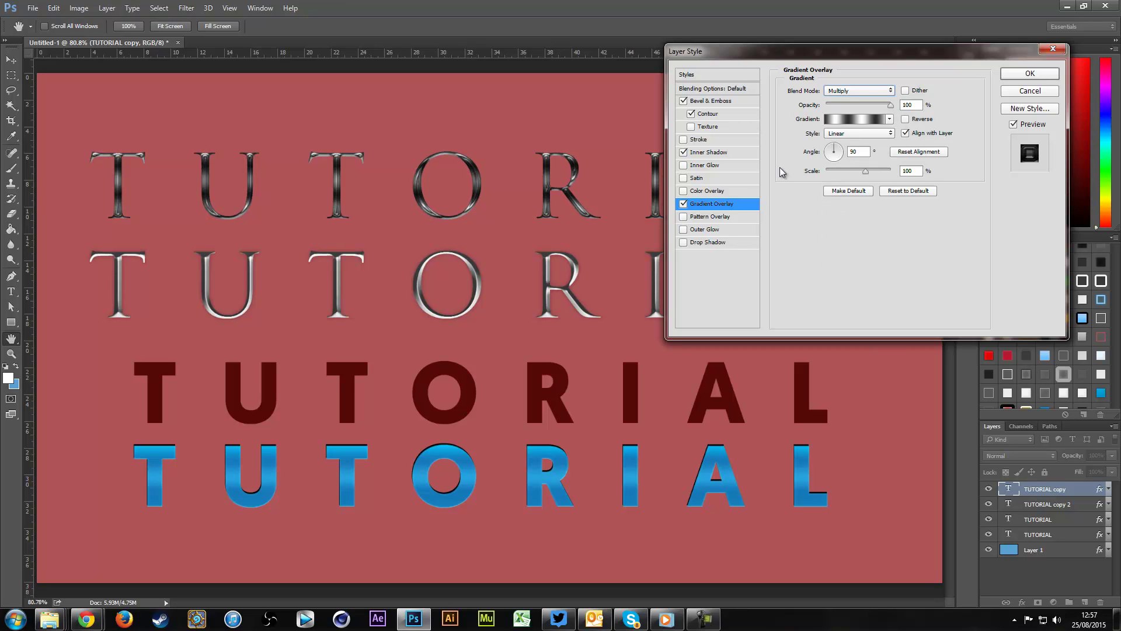
pyautogui.click(859, 119)
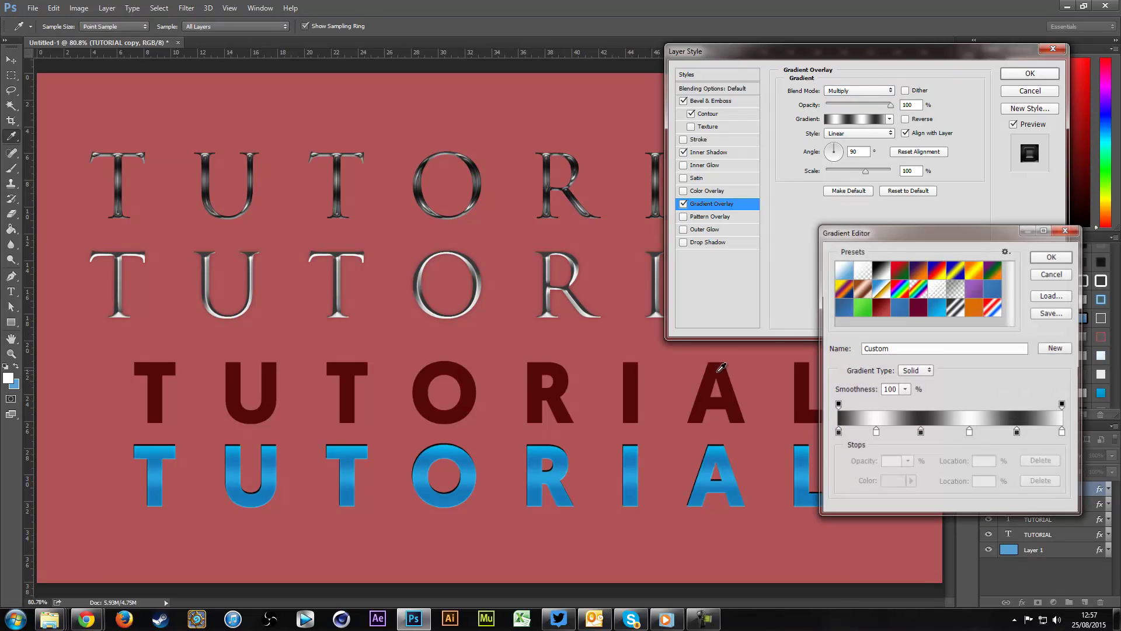
pyautogui.click(1045, 256)
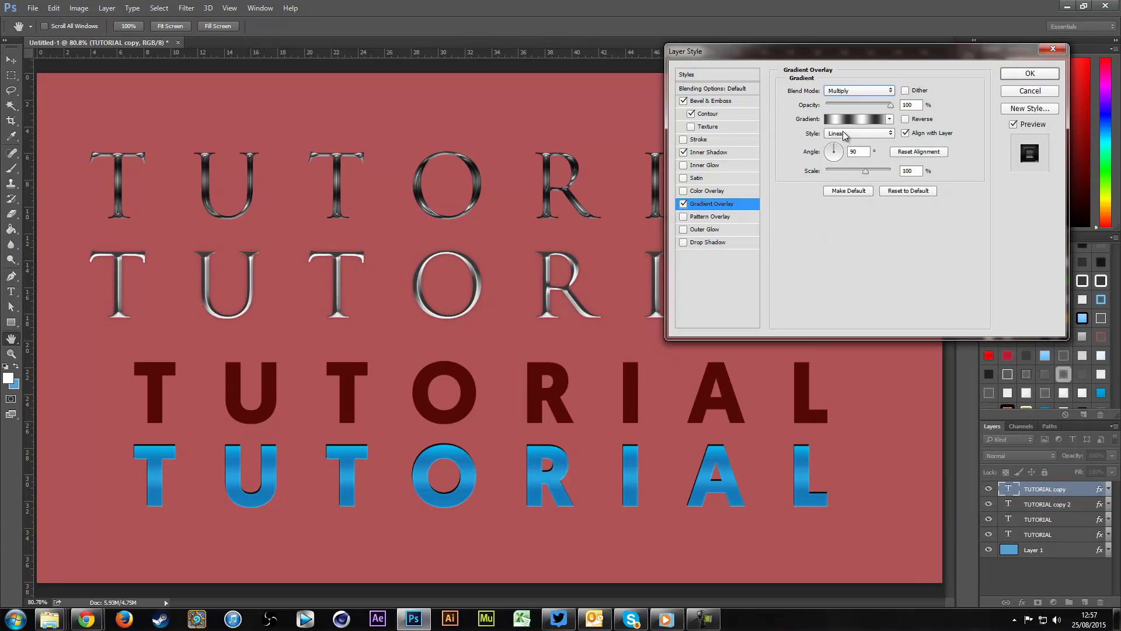
# Reset the Gradient Overlay to its defaults and recolour the gradient from grey a8a8a8 to light grey eaeaea
pyautogui.click(904, 191)
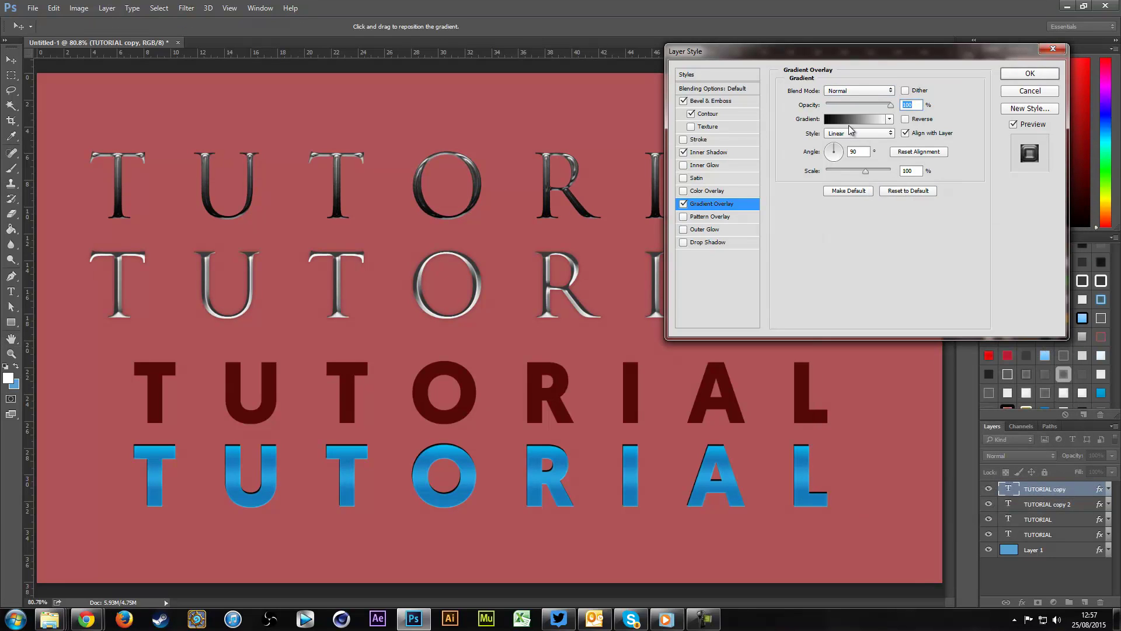
pyautogui.click(857, 119)
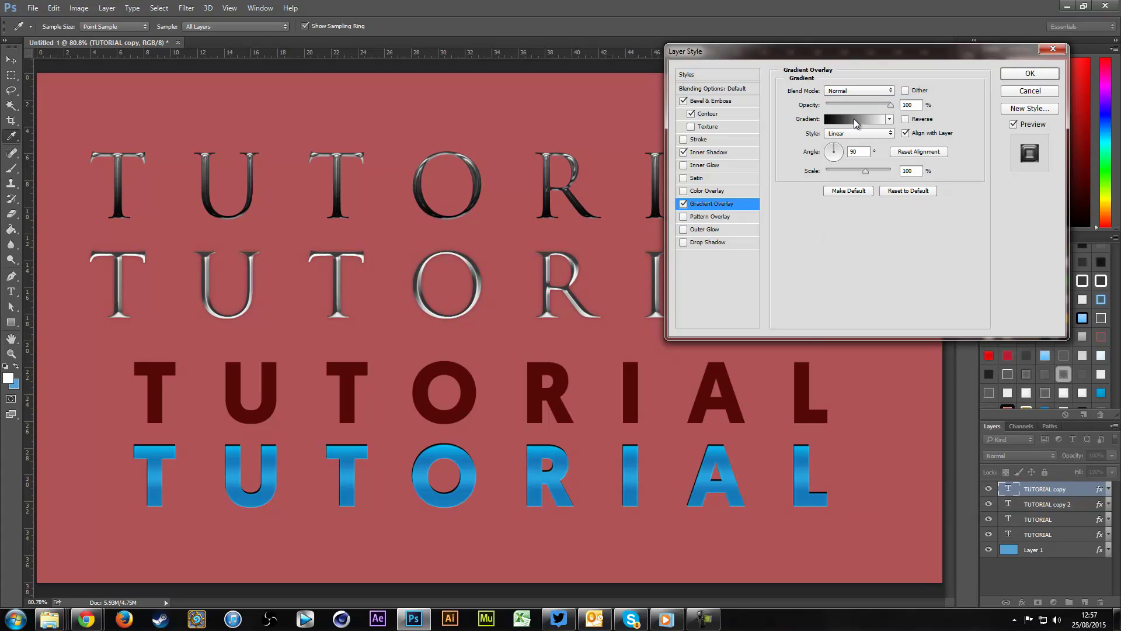
pyautogui.doubleClick(838, 432)
pyautogui.moveTo(603, 302); pyautogui.dragTo(601, 301)
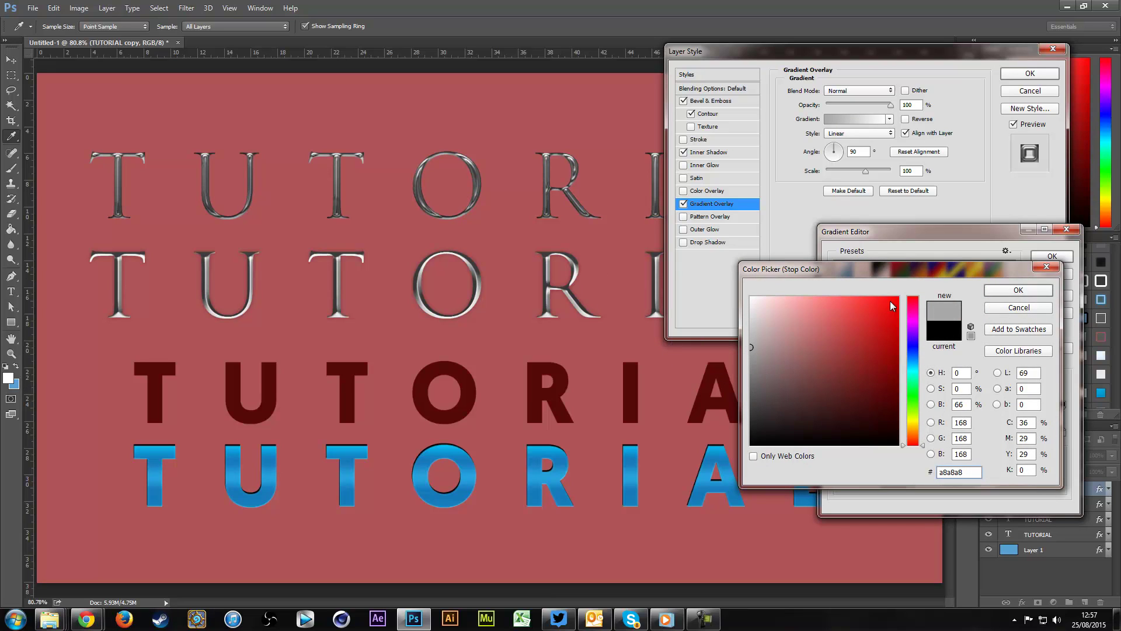
pyautogui.click(987, 290)
pyautogui.click(1063, 433)
pyautogui.doubleClick(1063, 434)
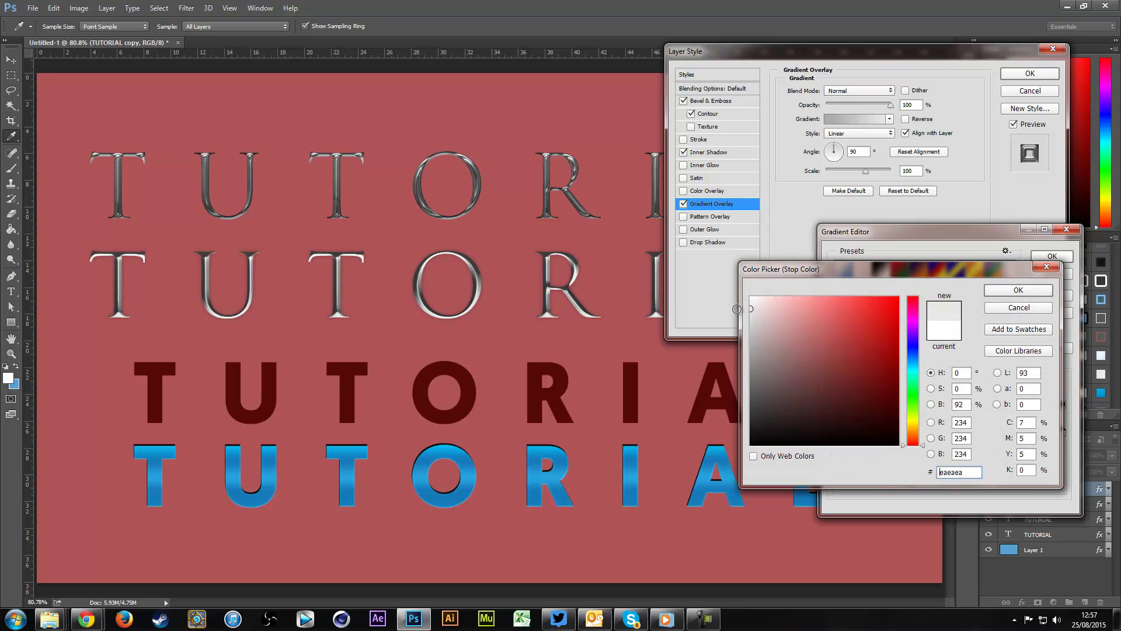
pyautogui.click(1018, 290)
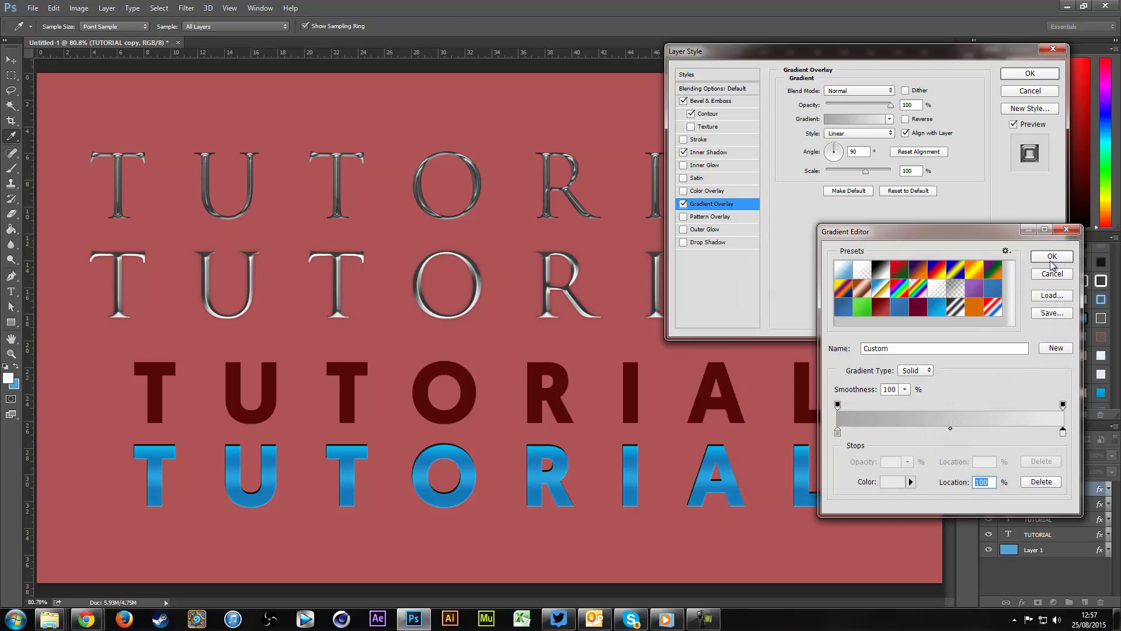
pyautogui.click(1051, 257)
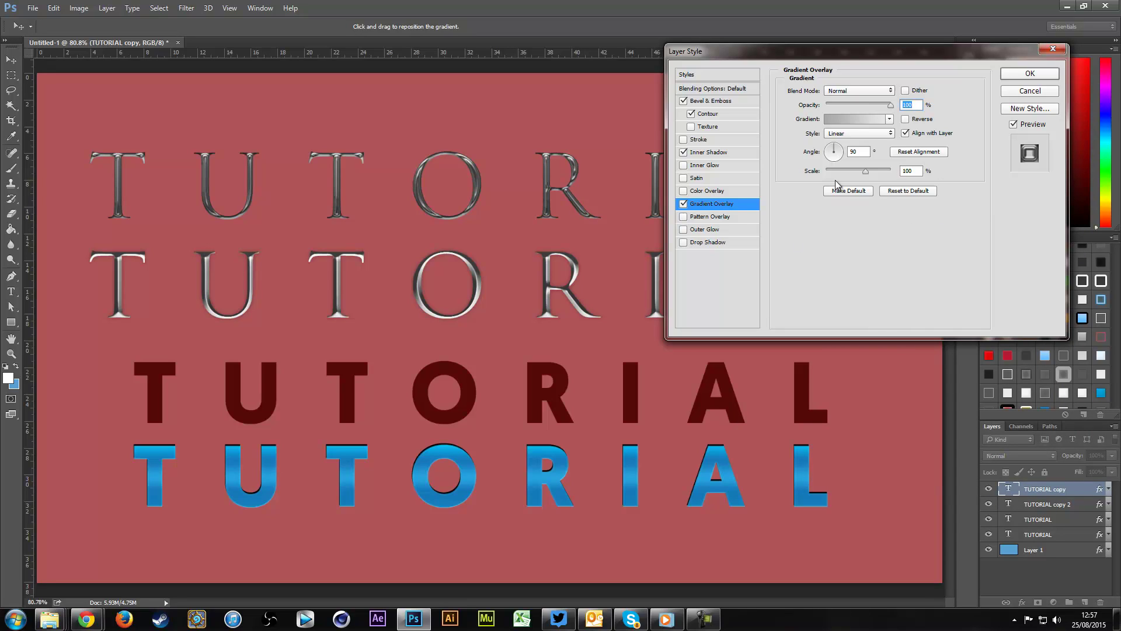
# Try Dither and Reverse on the grey gradient overlay
pyautogui.click(906, 91)
pyautogui.click(906, 91)
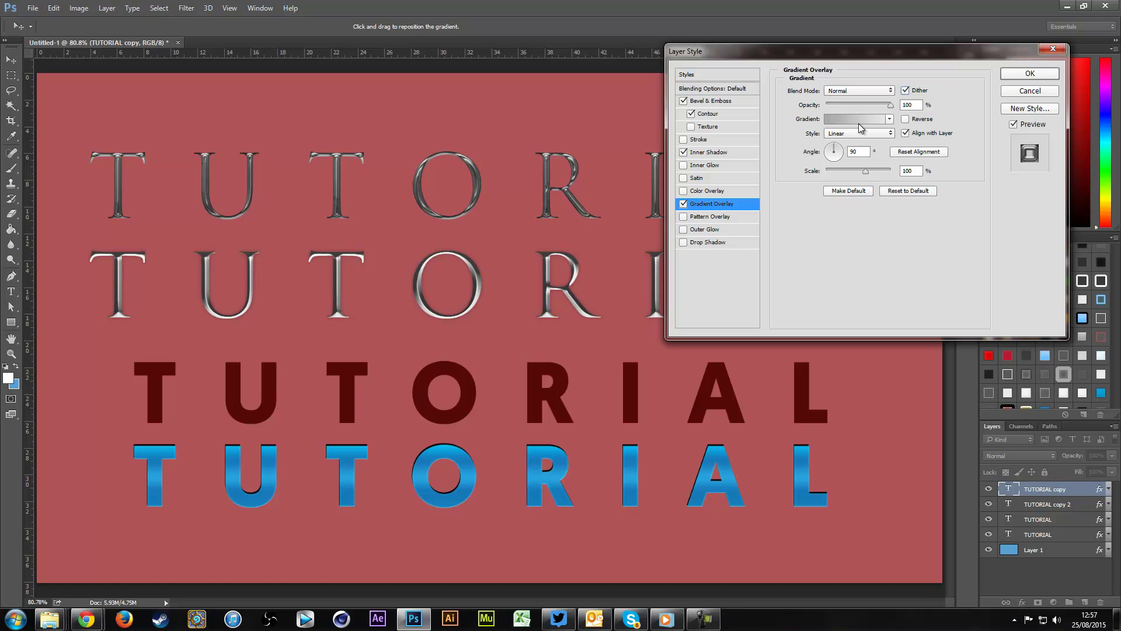
pyautogui.click(909, 121)
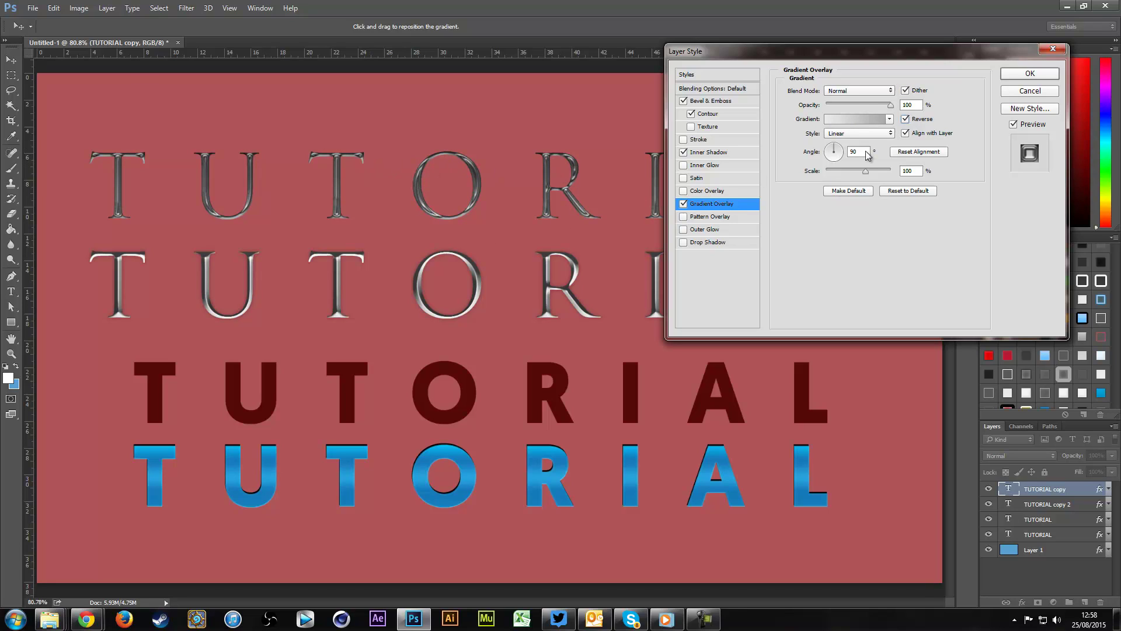
# Preview the striped preset on the reversed overlay, discard it, and compare the grey gradient with Reverse on and off
pyautogui.click(856, 119)
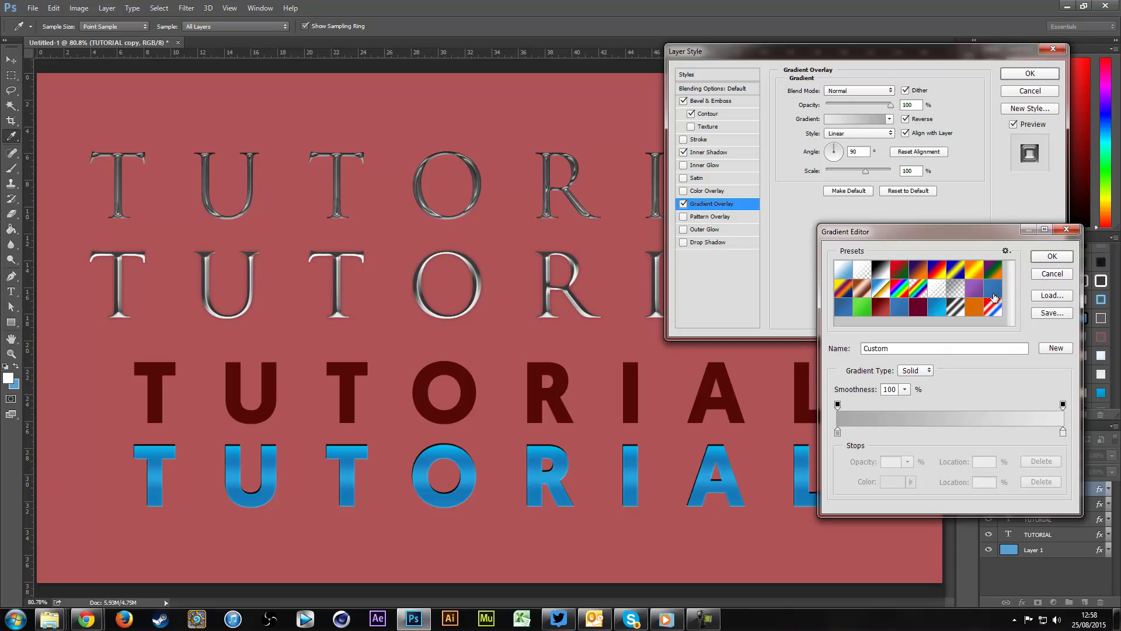
pyautogui.click(994, 296)
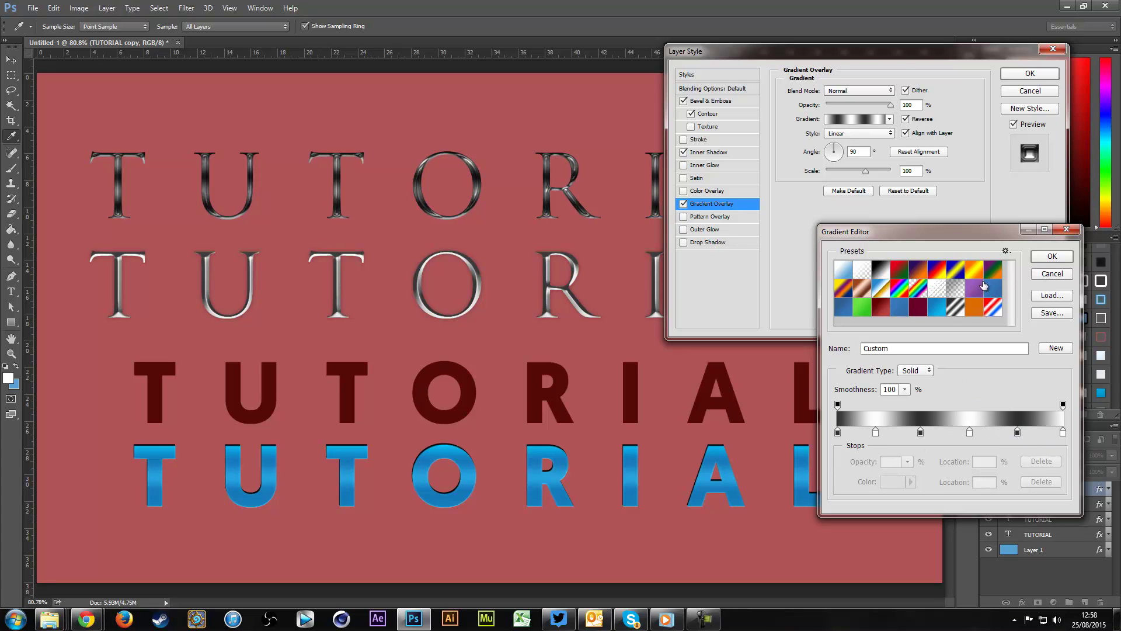
pyautogui.click(1052, 275)
pyautogui.click(920, 120)
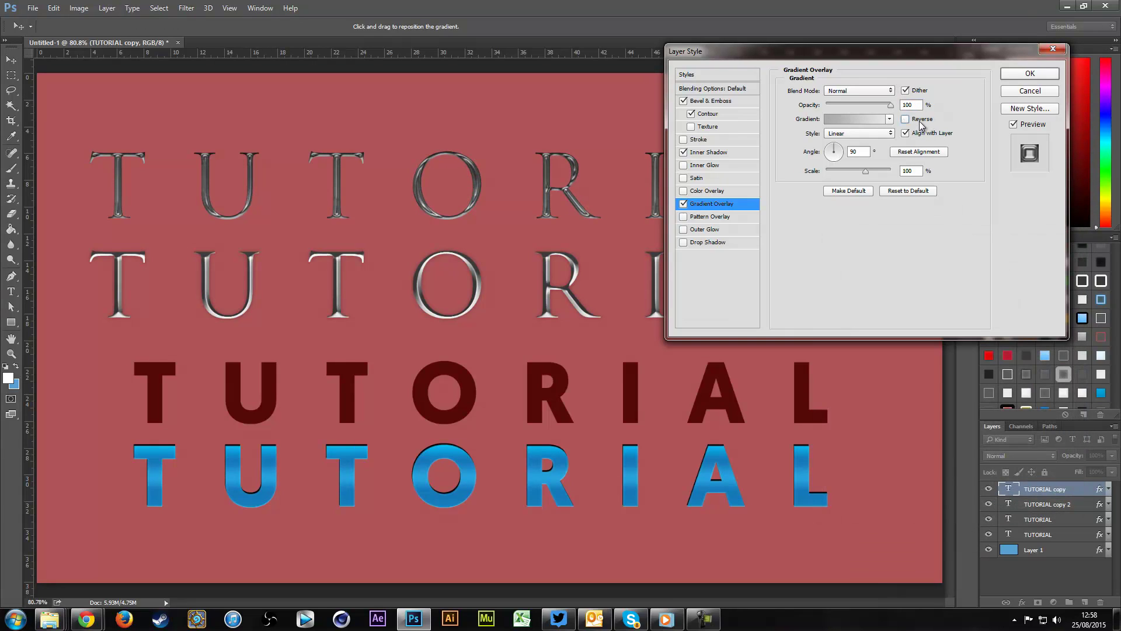
pyautogui.click(921, 121)
pyautogui.click(921, 122)
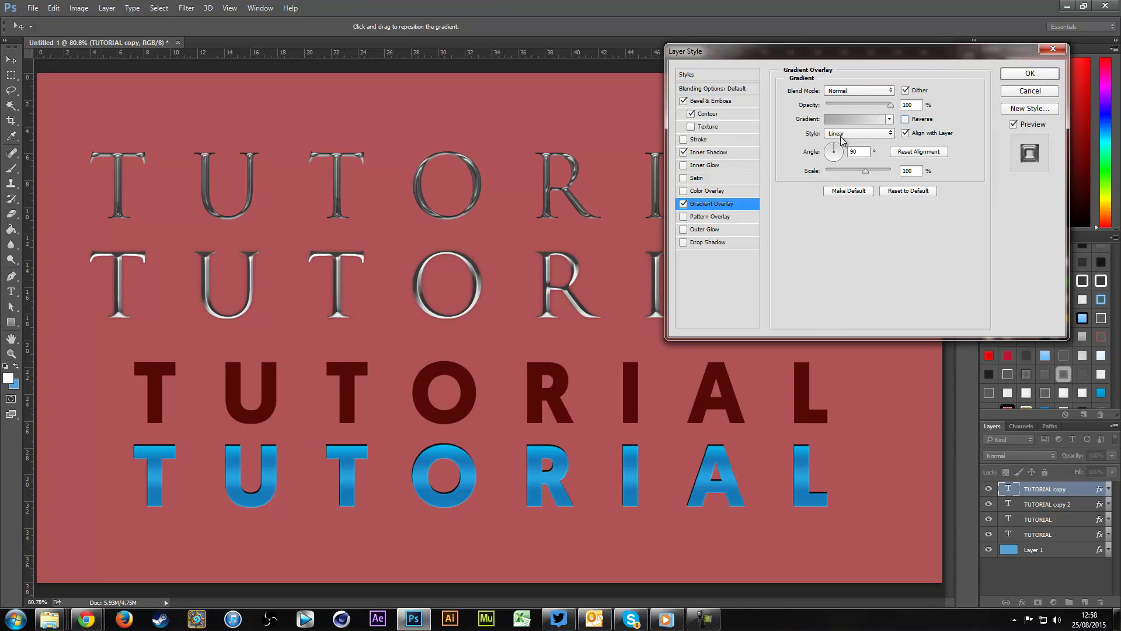
# Review the gradient style options and try the Radial style on TUTORIAL copy
pyautogui.click(841, 140)
pyautogui.click(819, 139)
pyautogui.click(845, 135)
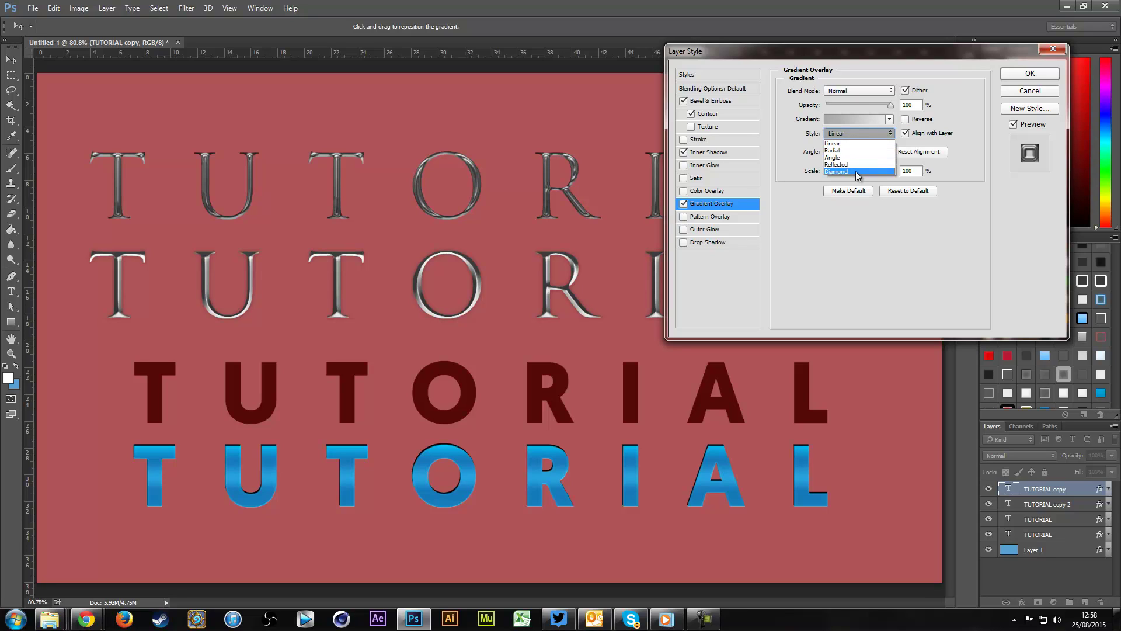
pyautogui.click(848, 135)
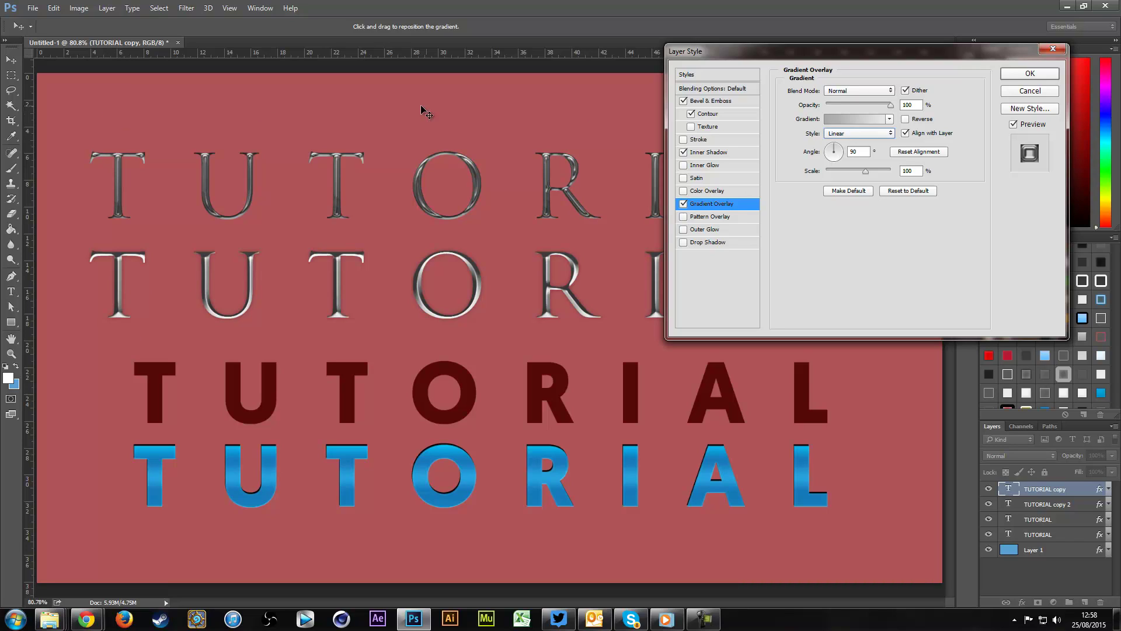
pyautogui.click(854, 134)
pyautogui.click(855, 151)
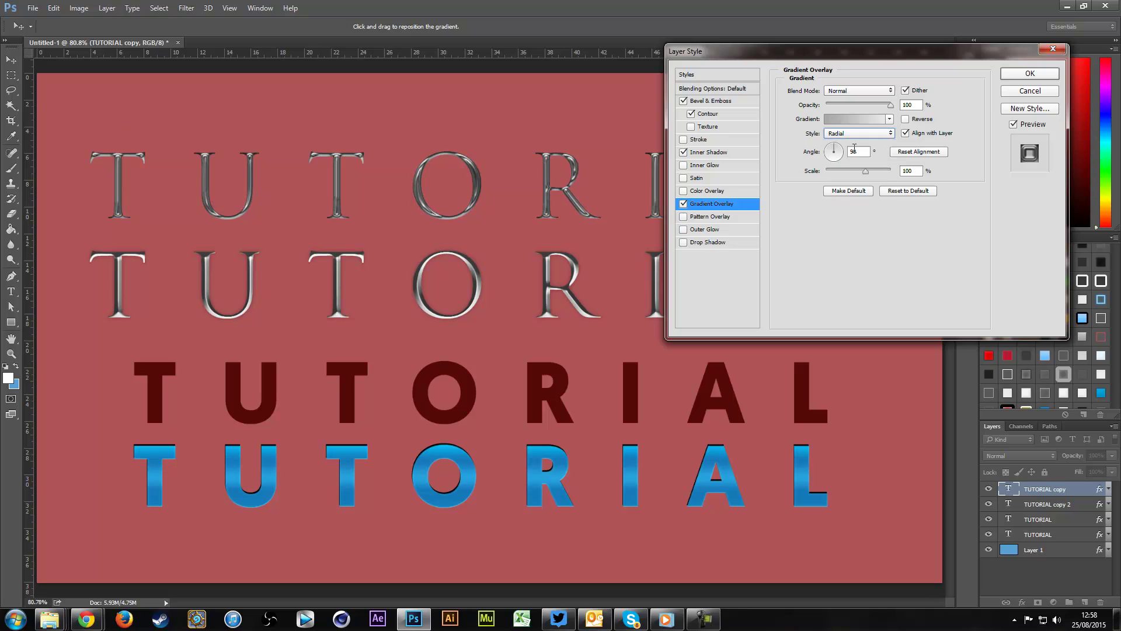
# Try the dark red gradient preset on TUTORIAL copy and cancel all of the layer style changes
pyautogui.click(852, 121)
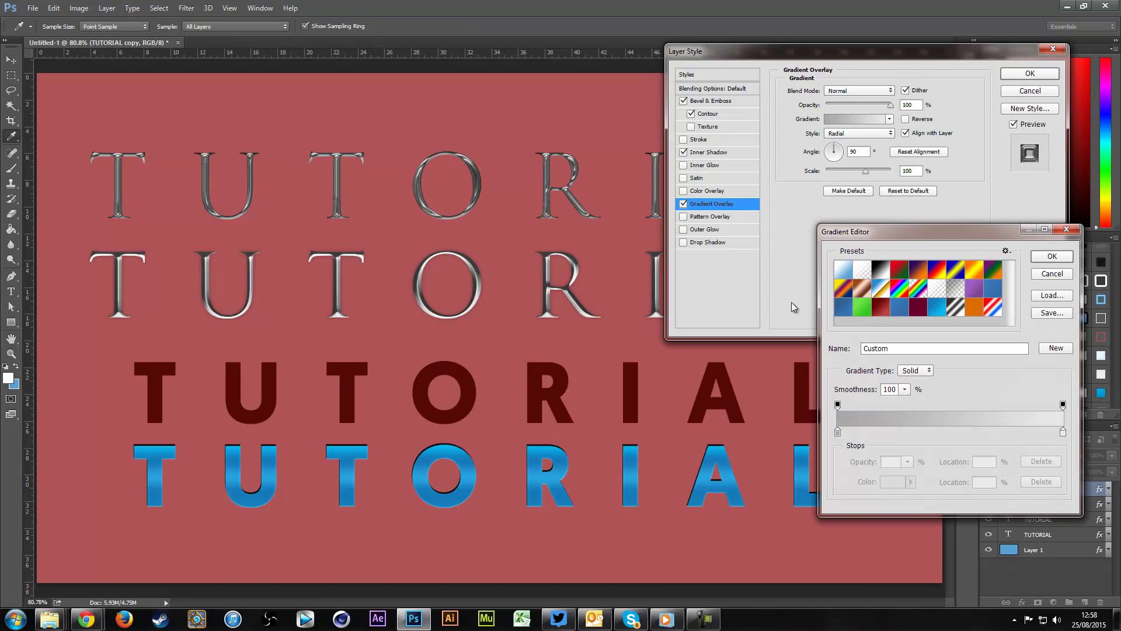
pyautogui.click(880, 307)
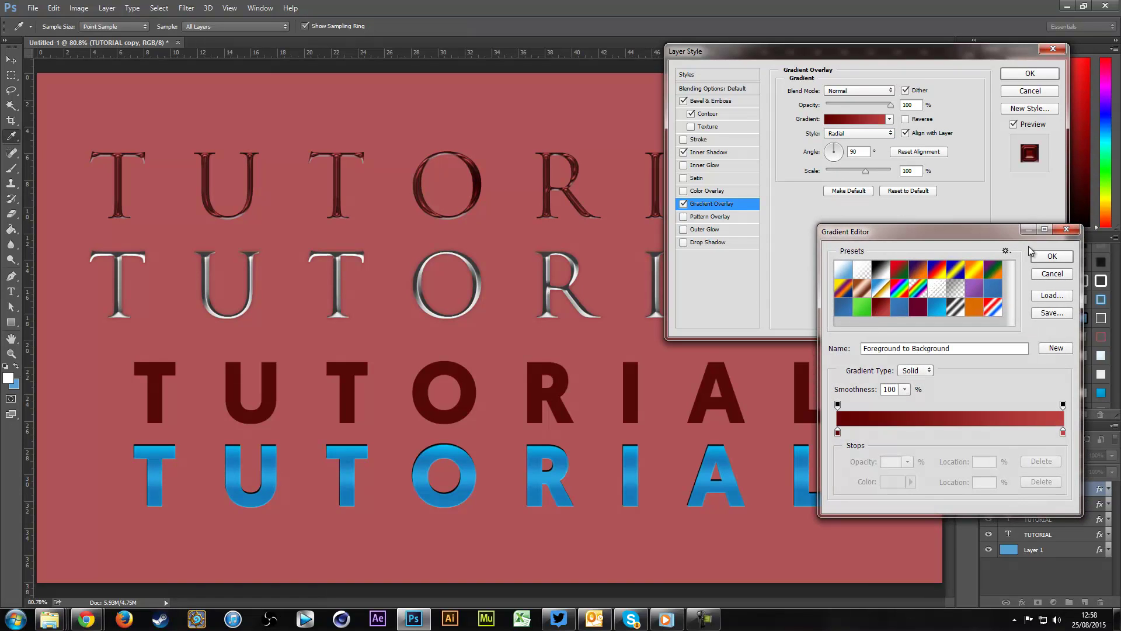
pyautogui.press('Escape')
pyautogui.press('Escape')
# Turn off Layer 1's Color Overlay and enable a black-to-white Gradient Overlay on it
pyautogui.doubleClick(1023, 553)
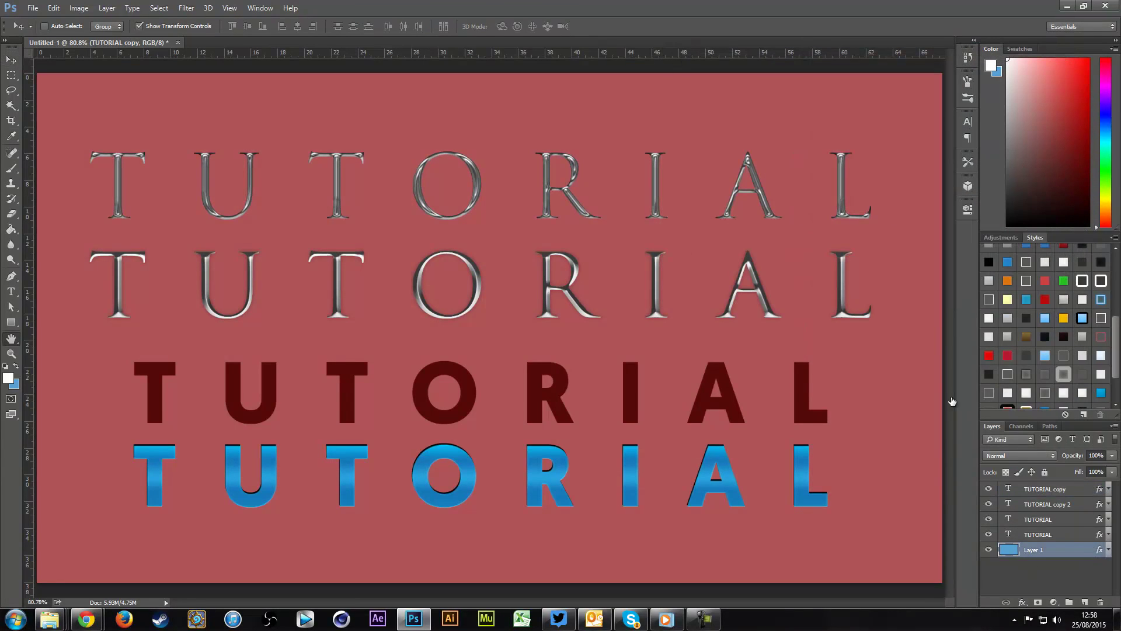
pyautogui.click(684, 191)
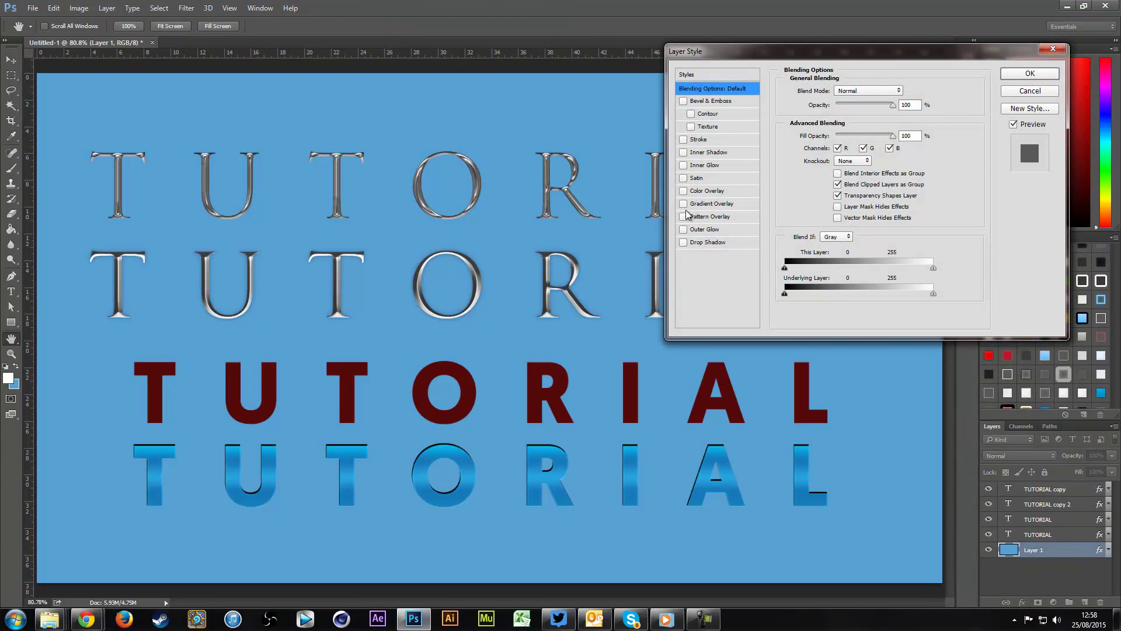
pyautogui.click(698, 205)
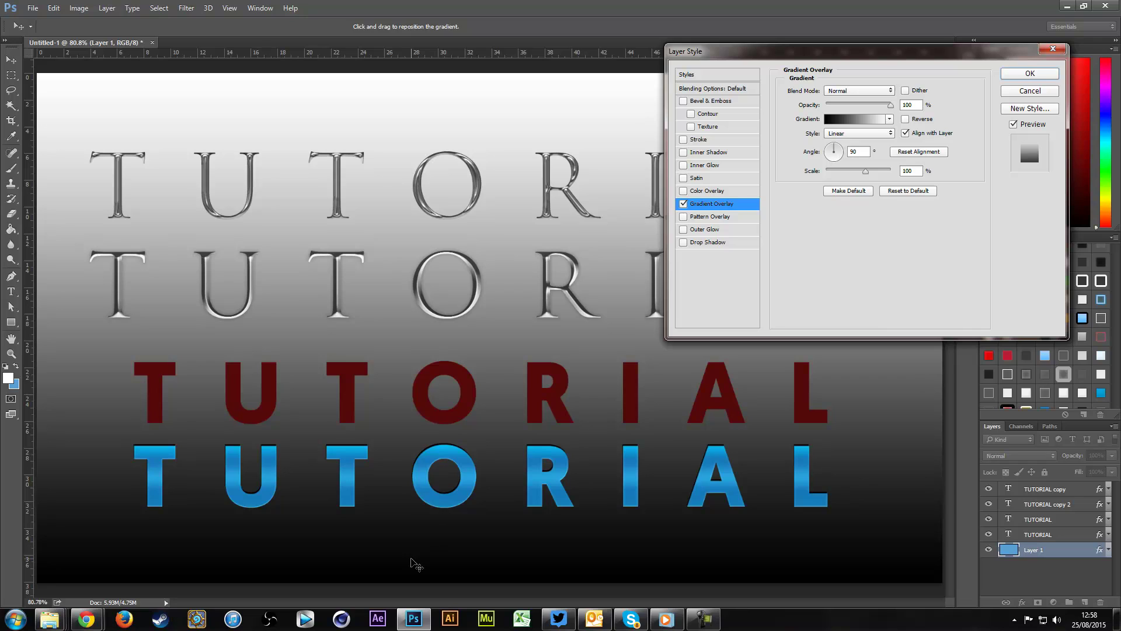
# Try gradient angles of 22° and 180° on Layer 1's overlay
pyautogui.click(855, 153)
pyautogui.write('22')
pyautogui.press('Return')
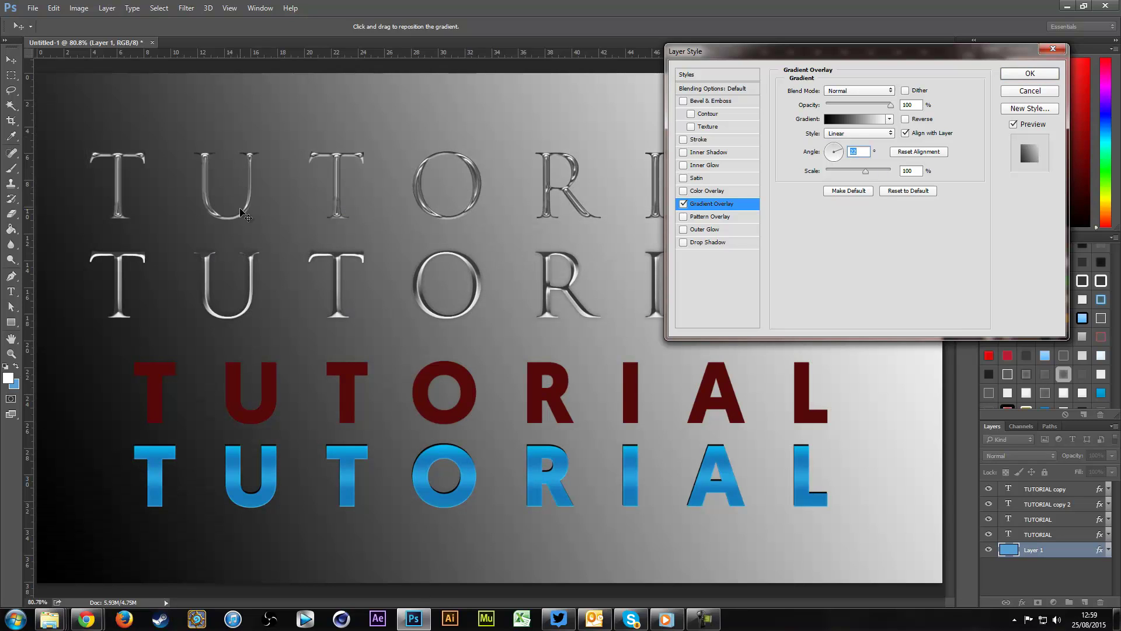
pyautogui.write('90')
pyautogui.press('BackSpace')
pyautogui.press('BackSpace')
pyautogui.write('180')
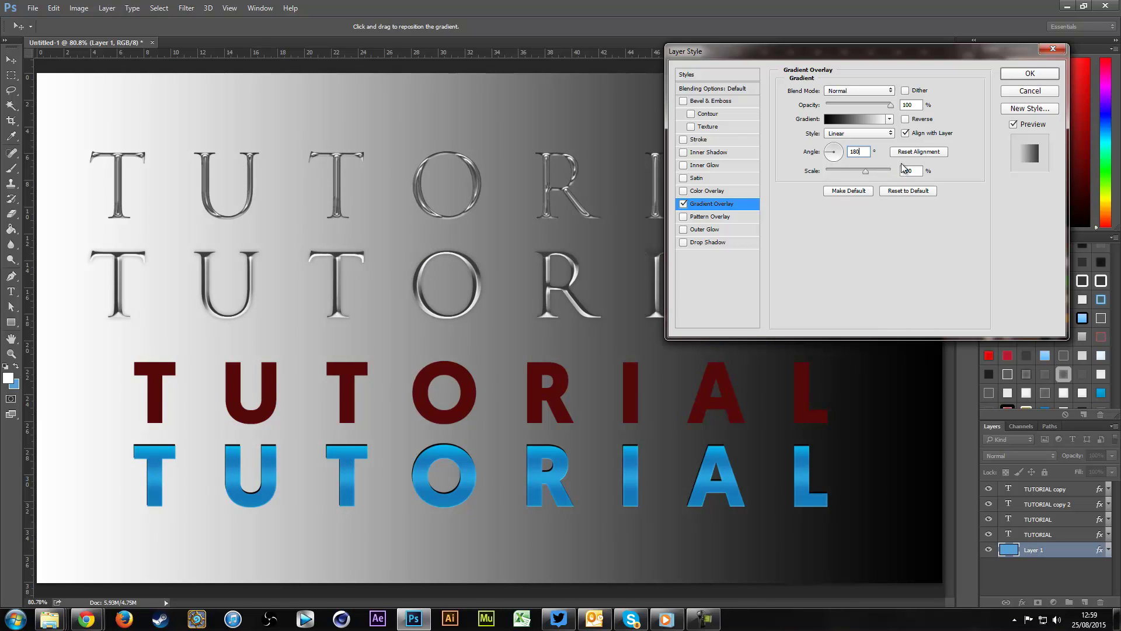
# Reset Layer 1's Gradient Overlay to its defaults and change its style to Radial
pyautogui.click(889, 191)
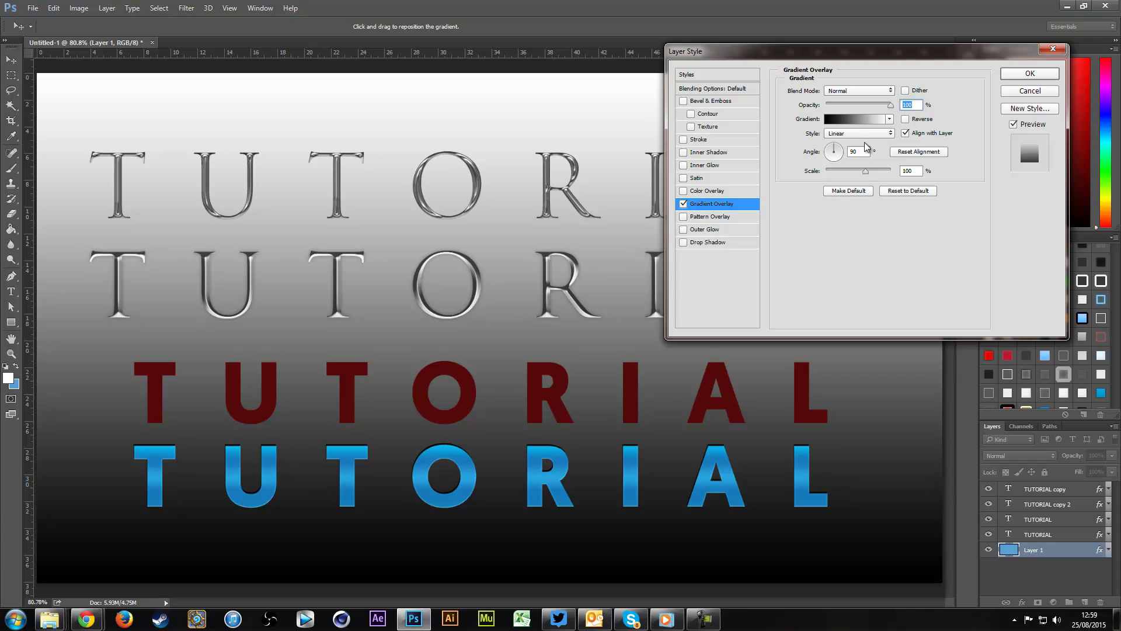
pyautogui.click(864, 137)
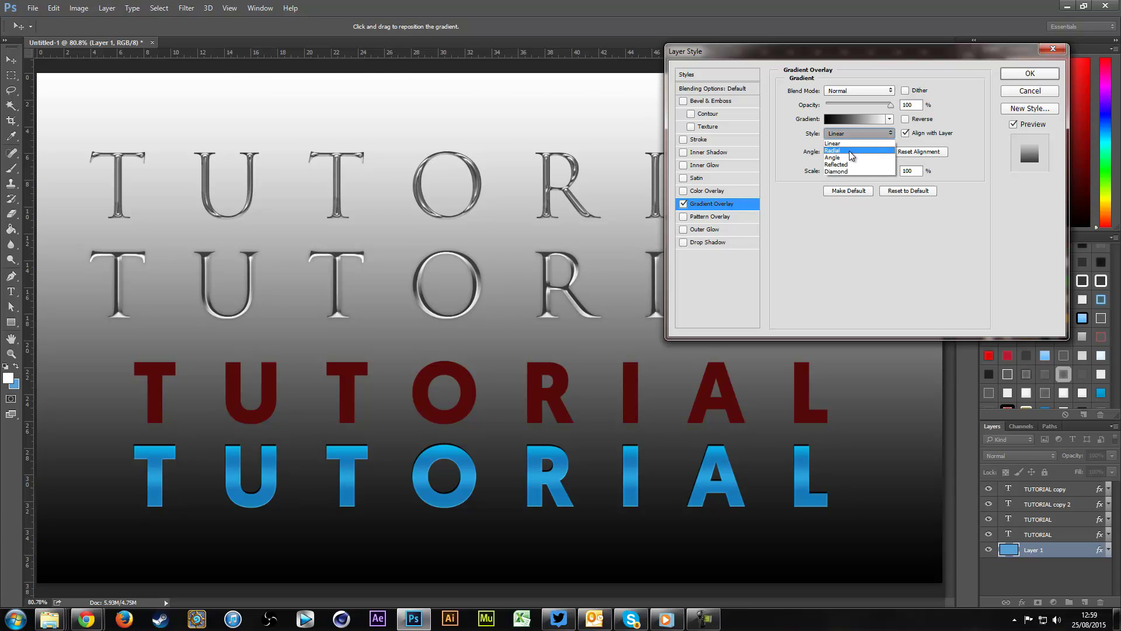
pyautogui.click(849, 151)
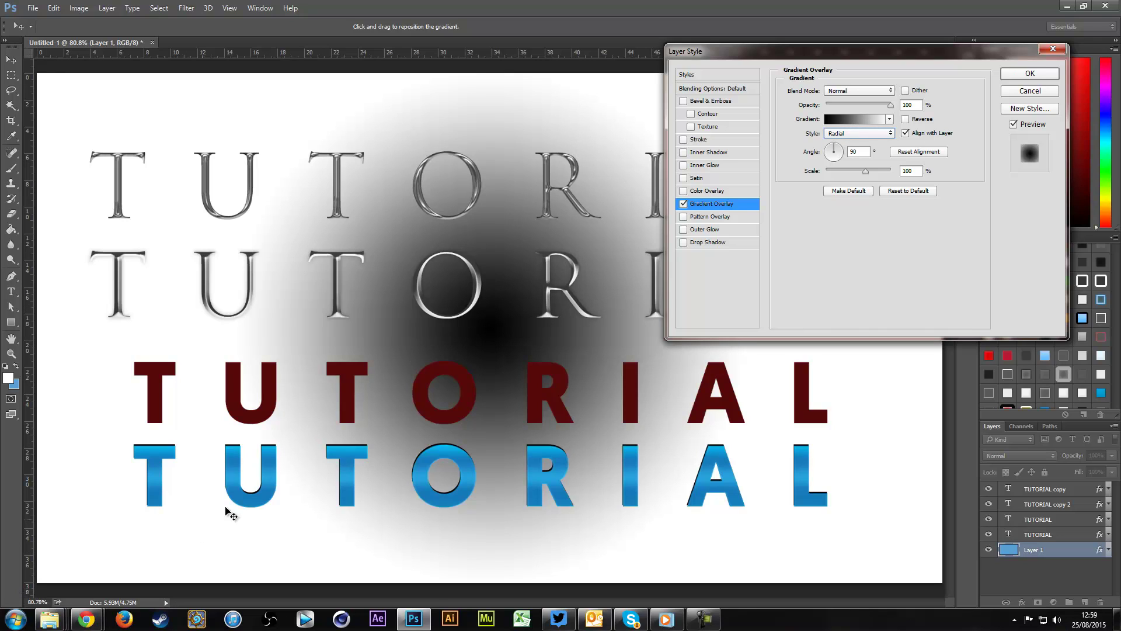
# Reverse Layer 1's radial black-to-white Gradient Overlay and try the Angle gradient style
pyautogui.click(905, 120)
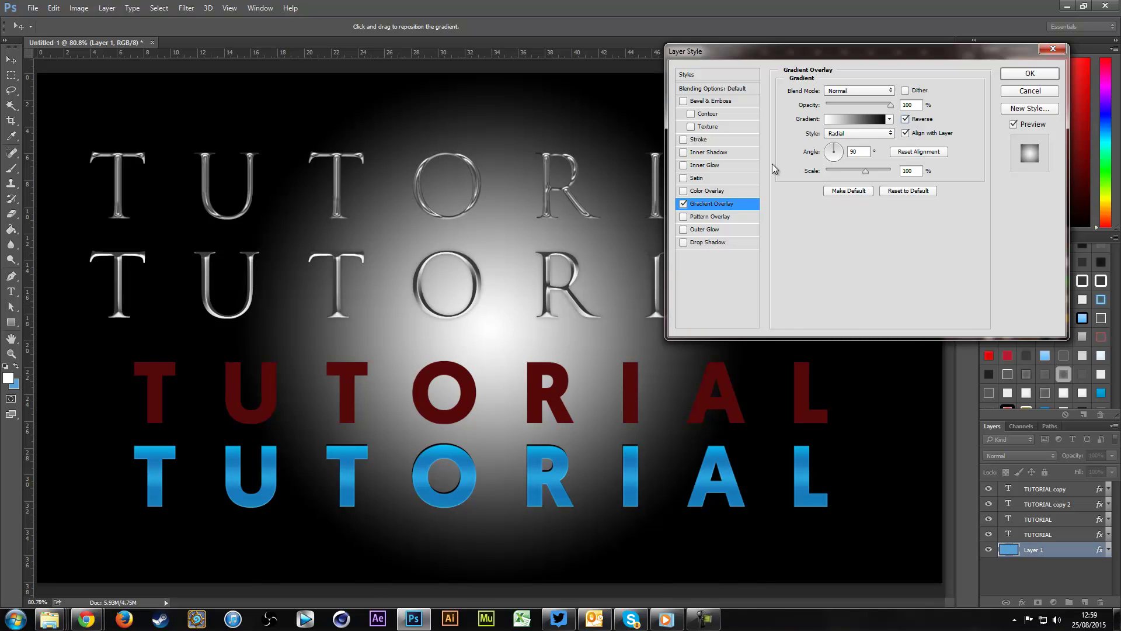
pyautogui.click(853, 120)
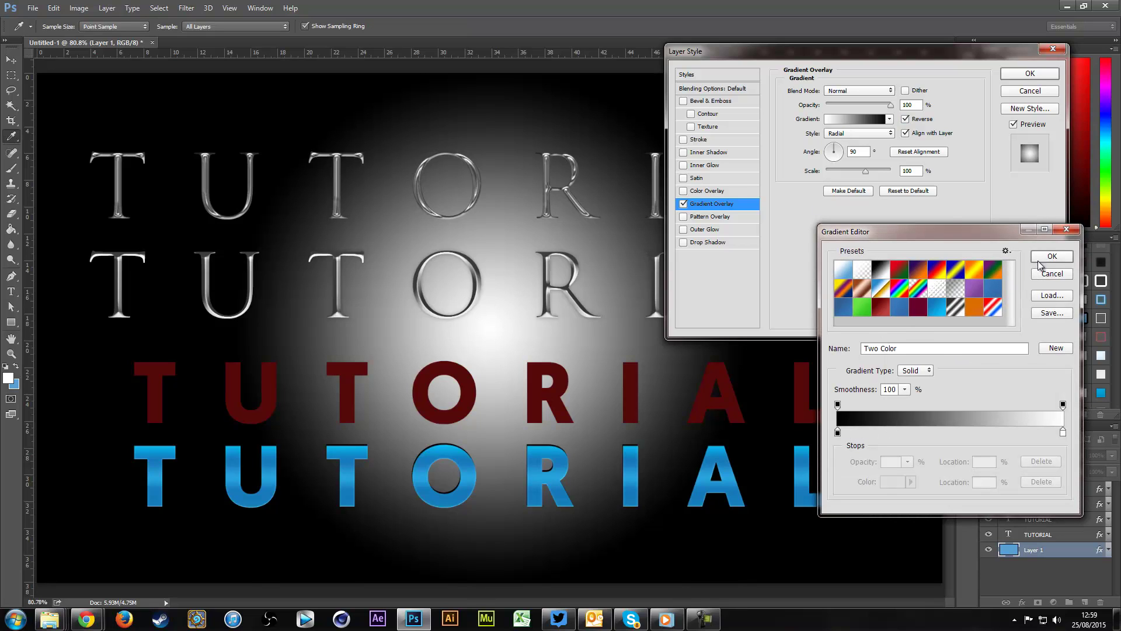
pyautogui.click(1045, 257)
pyautogui.click(839, 134)
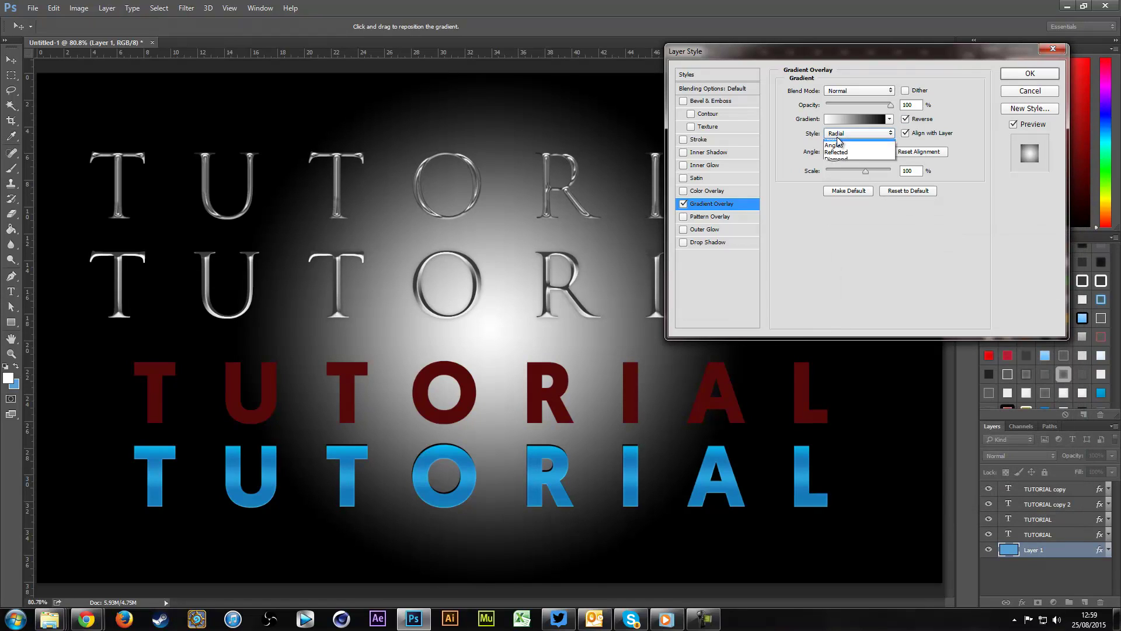
pyautogui.click(847, 157)
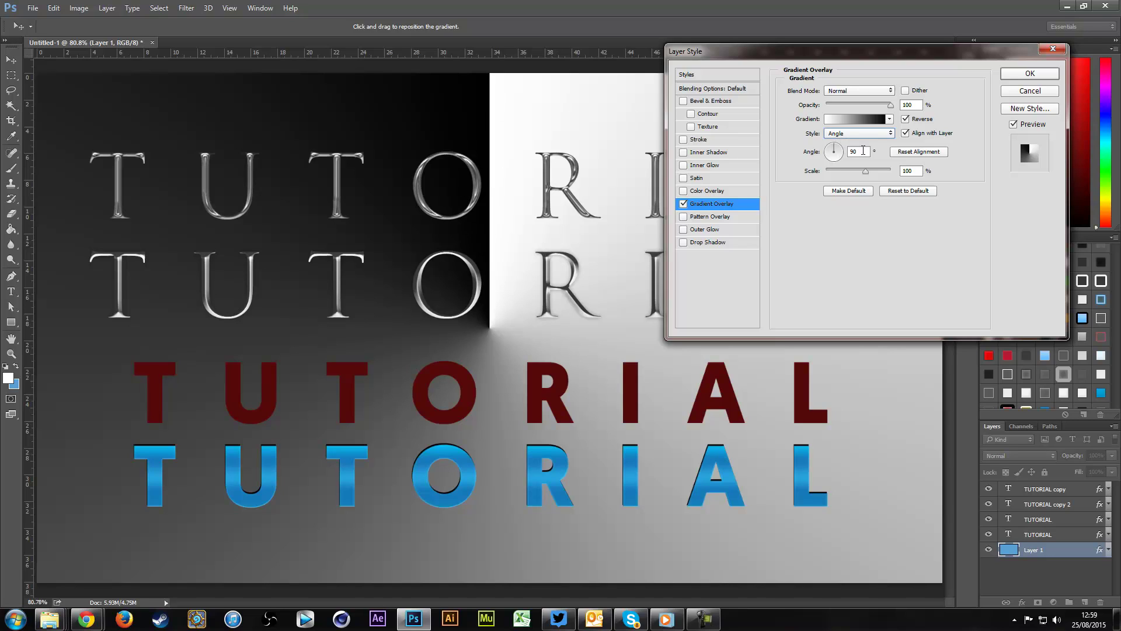
# Try the Reflected and Diamond gradient styles on Layer 1's overlay
pyautogui.click(863, 134)
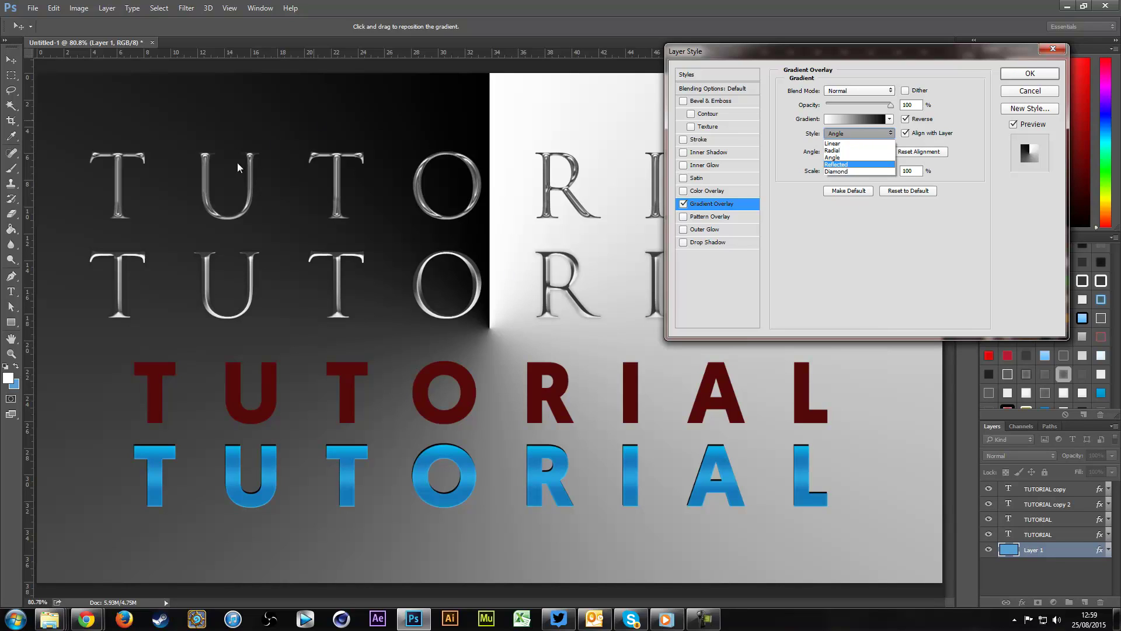
pyautogui.click(913, 247)
pyautogui.click(839, 135)
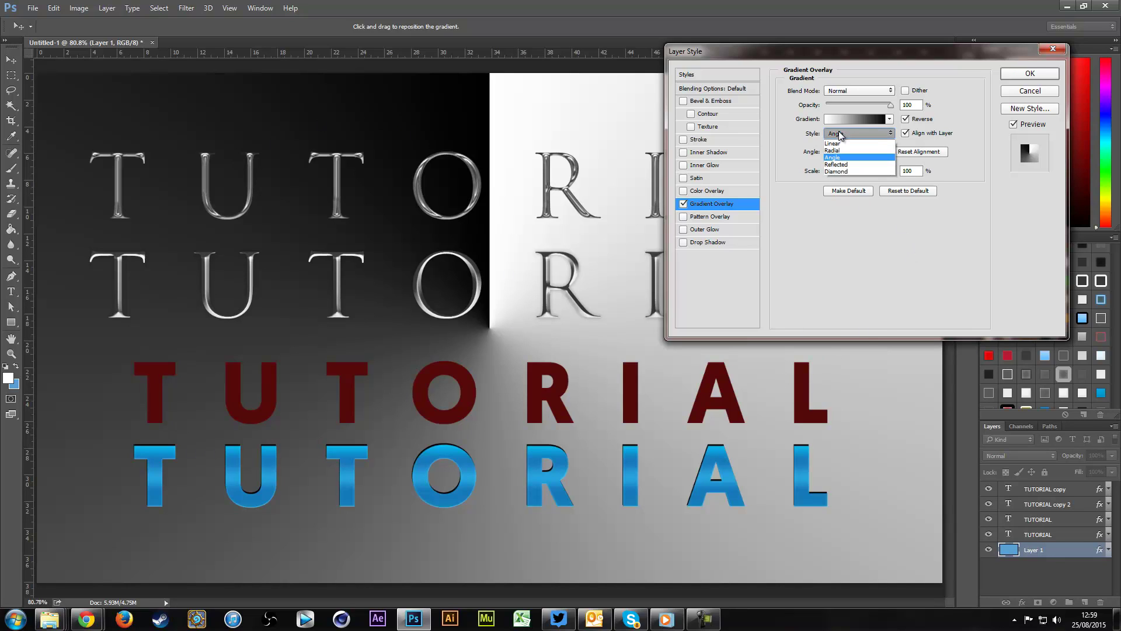
pyautogui.click(847, 166)
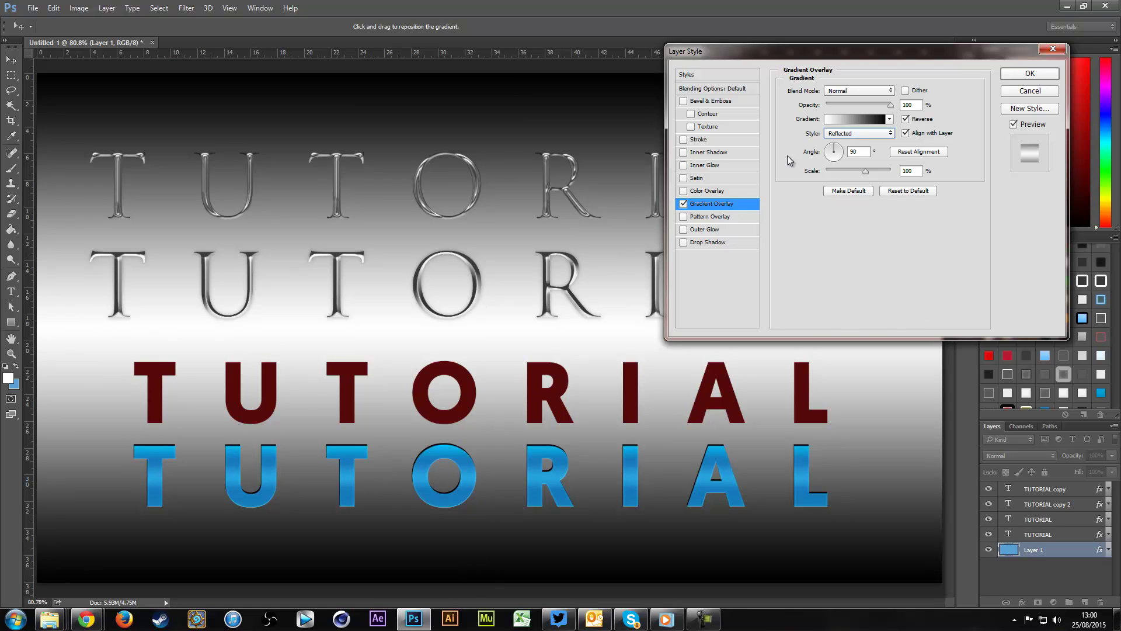
pyautogui.click(828, 135)
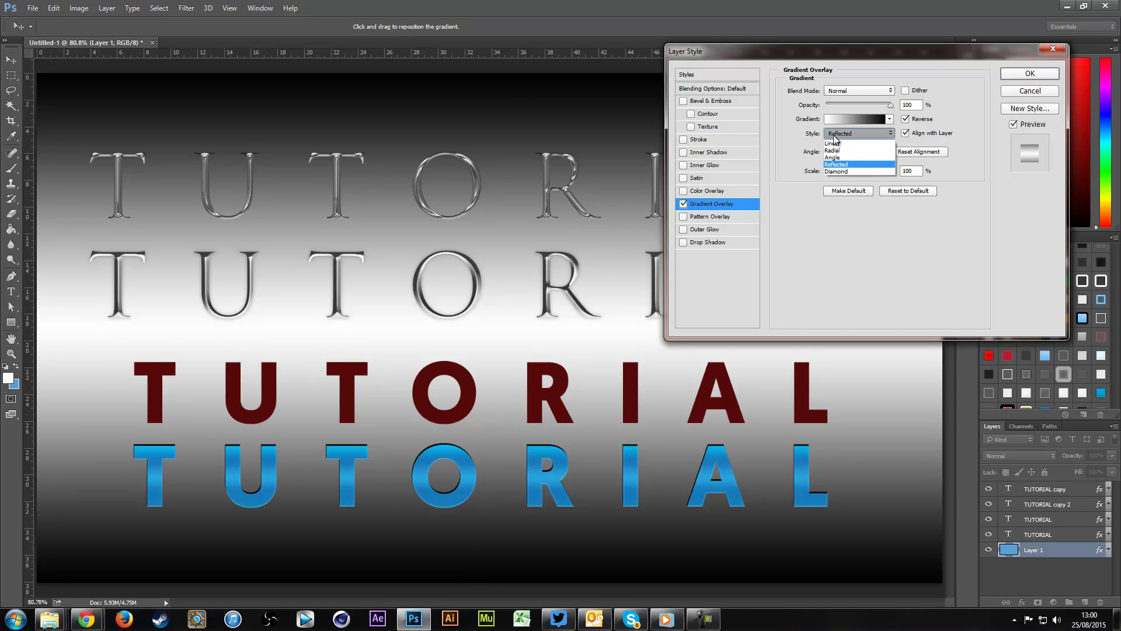
pyautogui.click(840, 172)
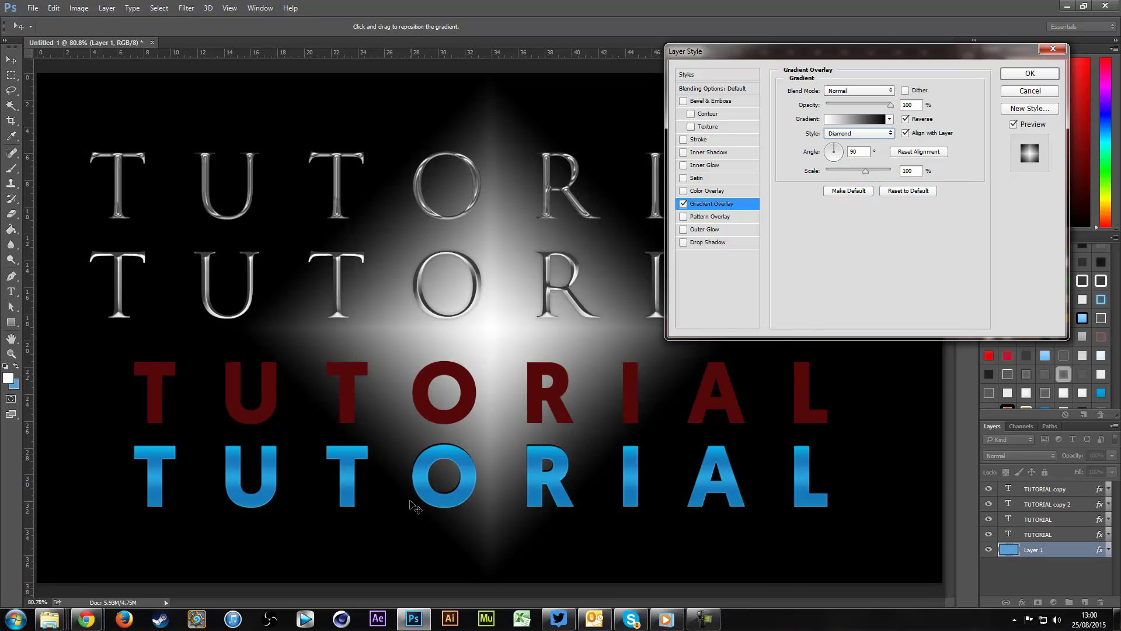
# Set Layer 1's gradient style to Linear and turn off Reverse
pyautogui.click(843, 133)
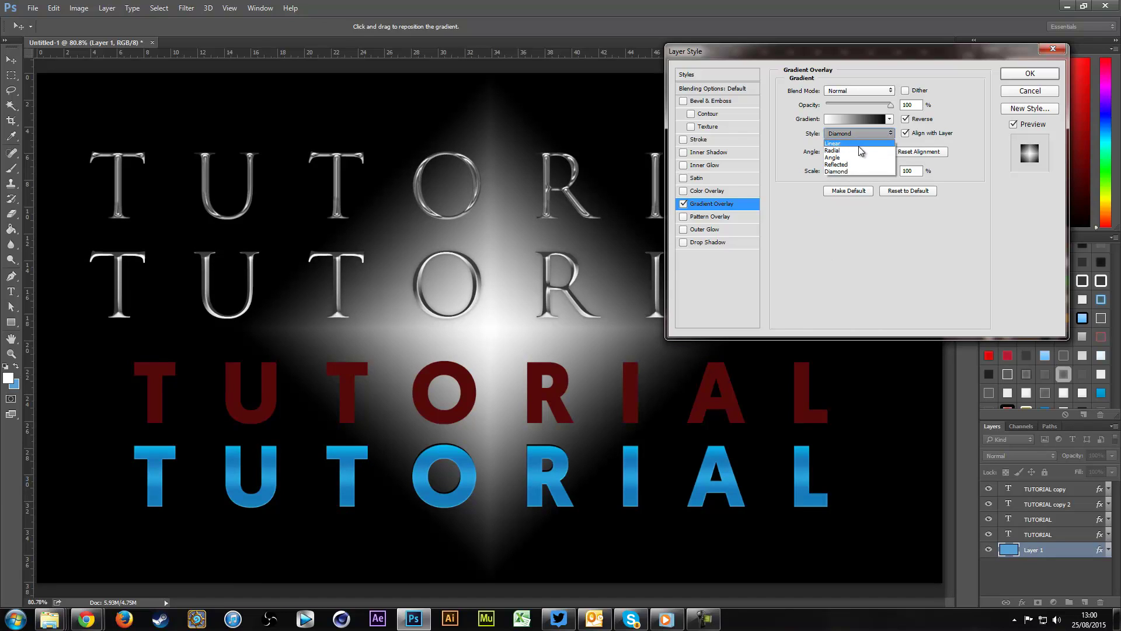
pyautogui.click(842, 145)
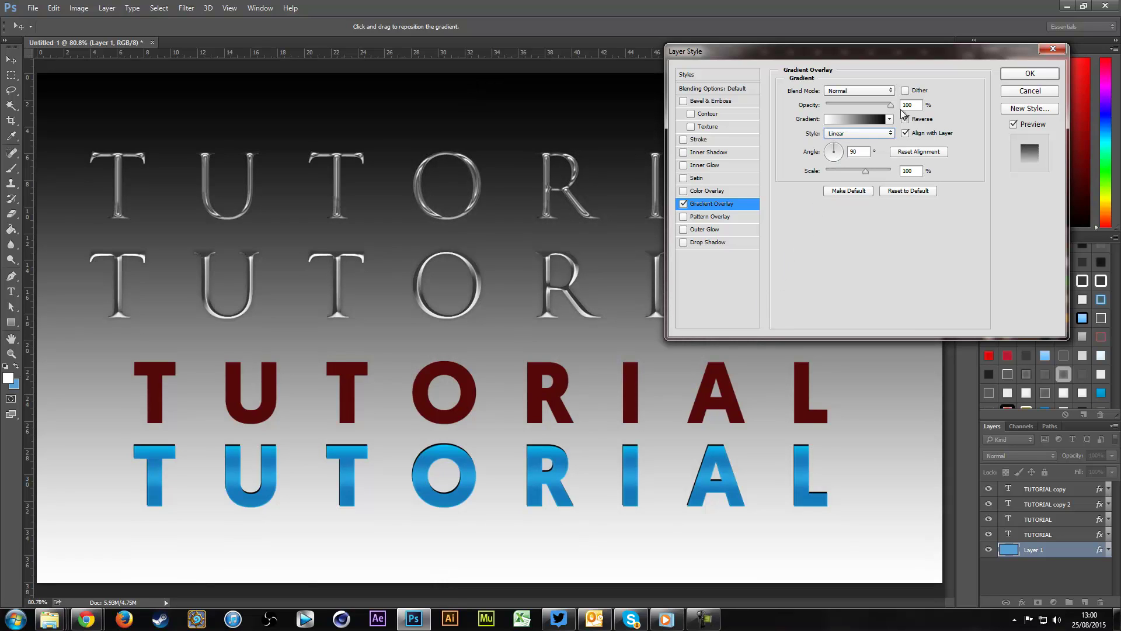
pyautogui.click(926, 120)
# Change the black start stop of Layer 1's overlay gradient to red #e72727
pyautogui.click(841, 119)
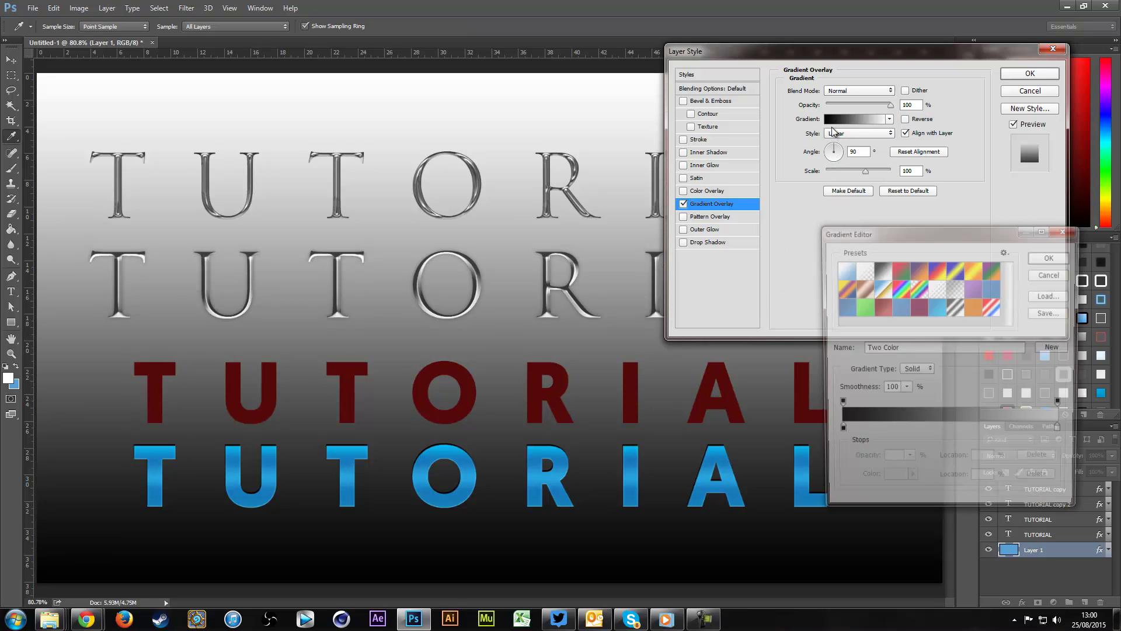
pyautogui.click(839, 433)
pyautogui.doubleClick(839, 433)
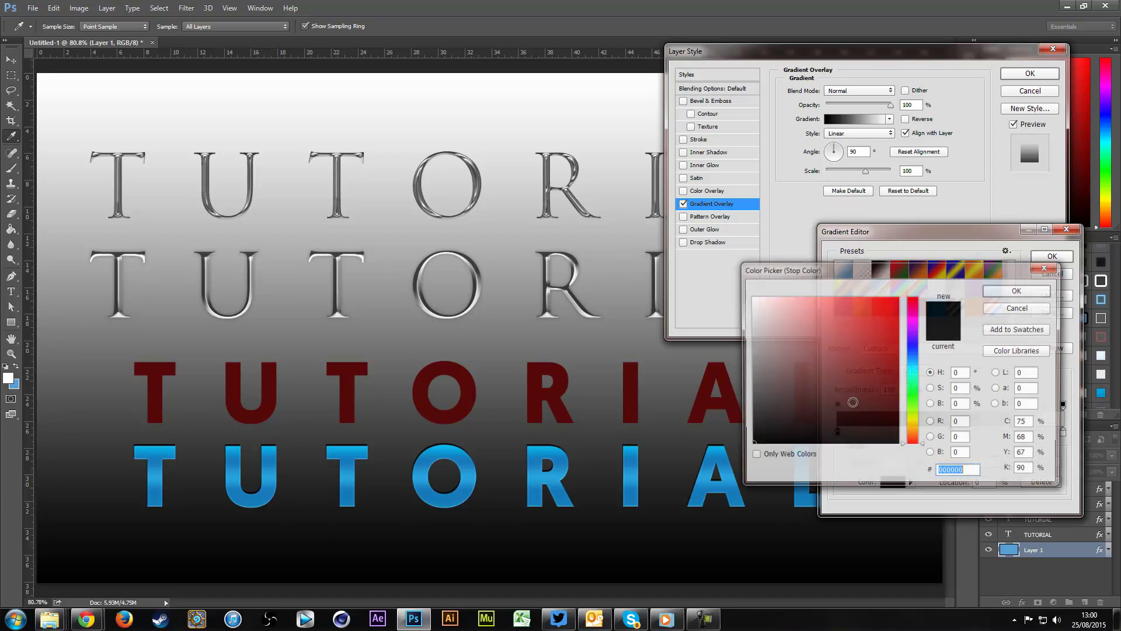
pyautogui.click(873, 312)
pyautogui.click(1018, 290)
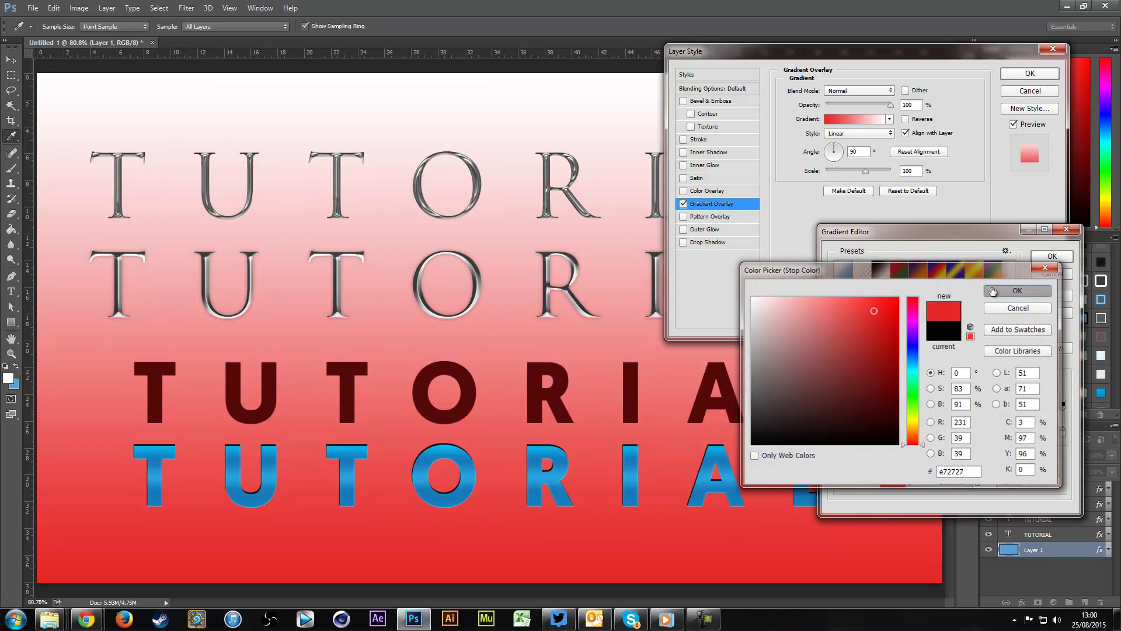
# Change the gradient's white end stop to a dark muted red and reverse the resulting custom gradient
pyautogui.click(1062, 434)
pyautogui.doubleClick(1062, 433)
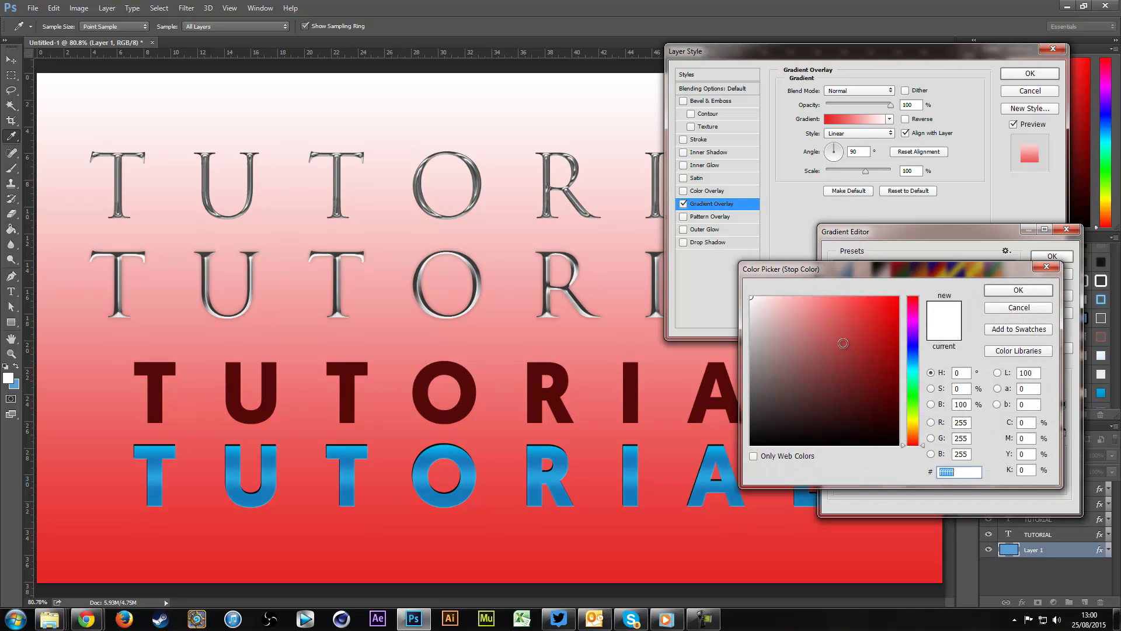
pyautogui.click(831, 369)
pyautogui.click(1018, 290)
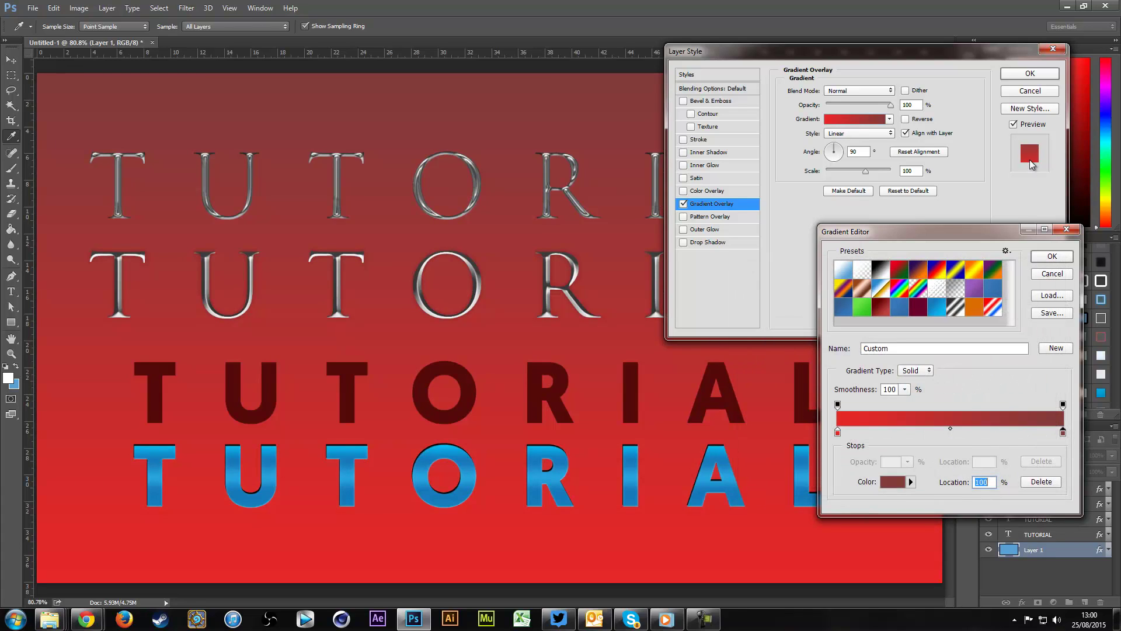
pyautogui.click(1051, 258)
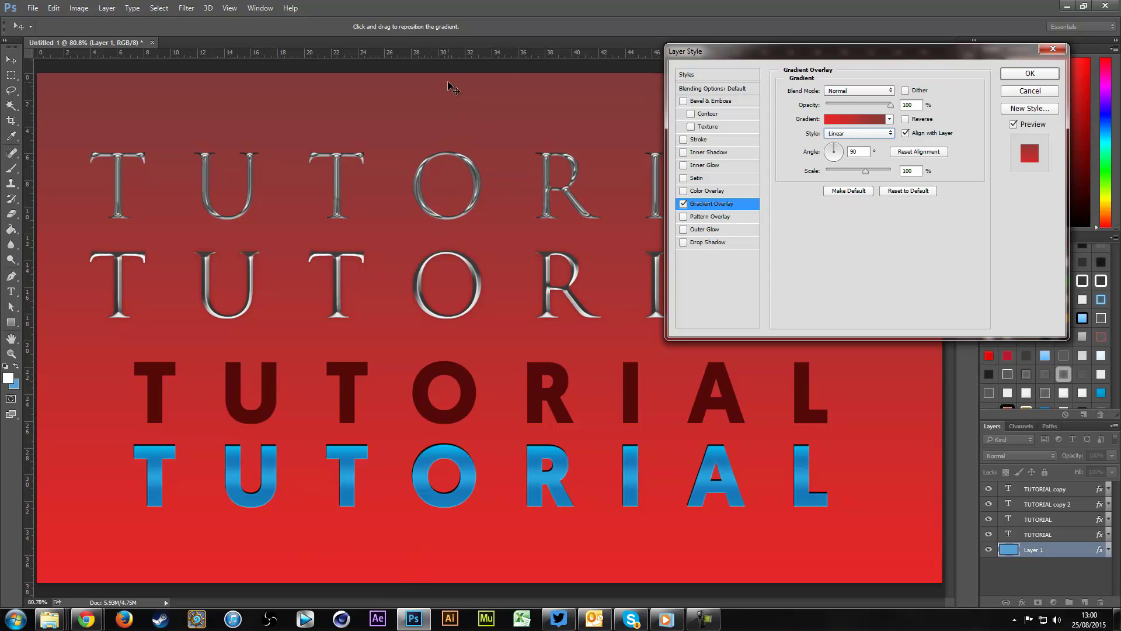
pyautogui.click(905, 120)
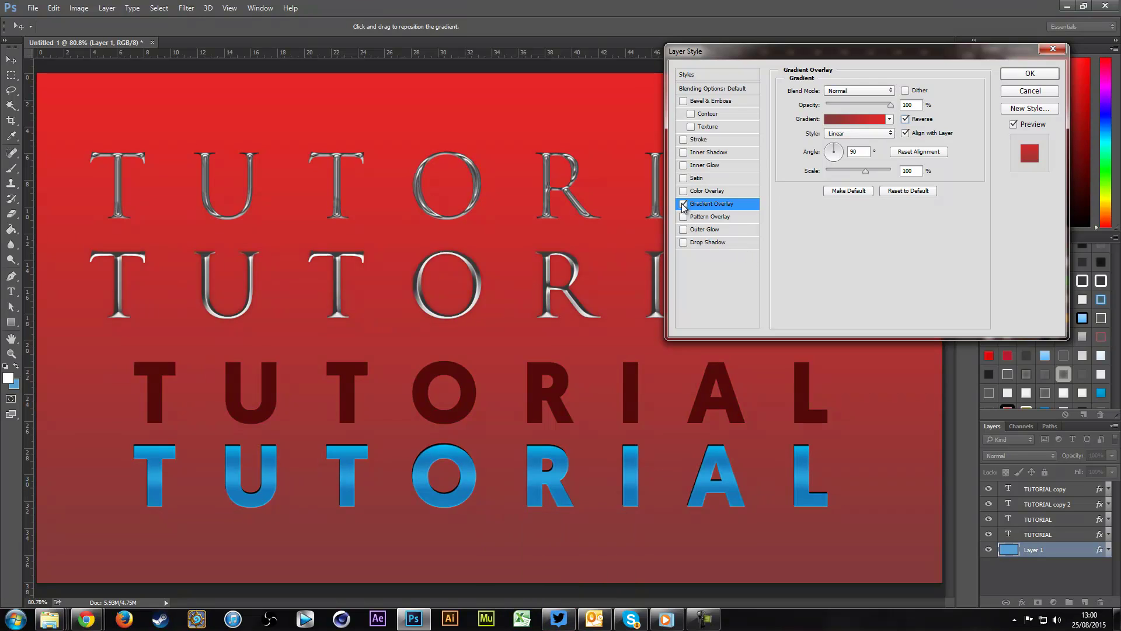
# Enable Pattern Overlay on Layer 1 and turn off the Gradient Overlay covering it
pyautogui.click(712, 217)
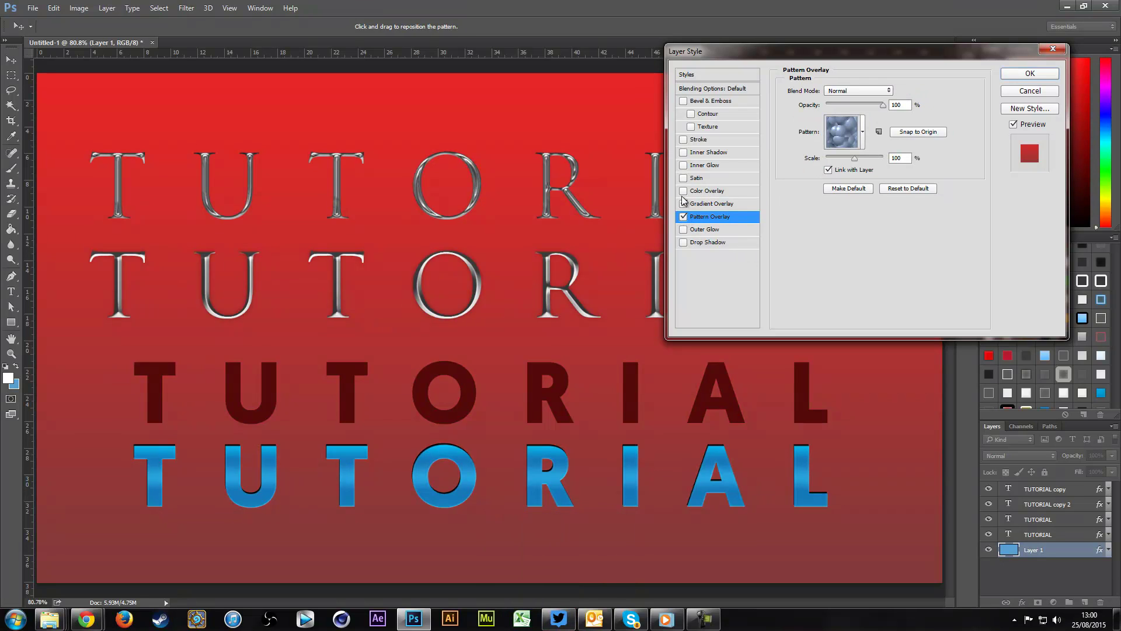
pyautogui.click(683, 203)
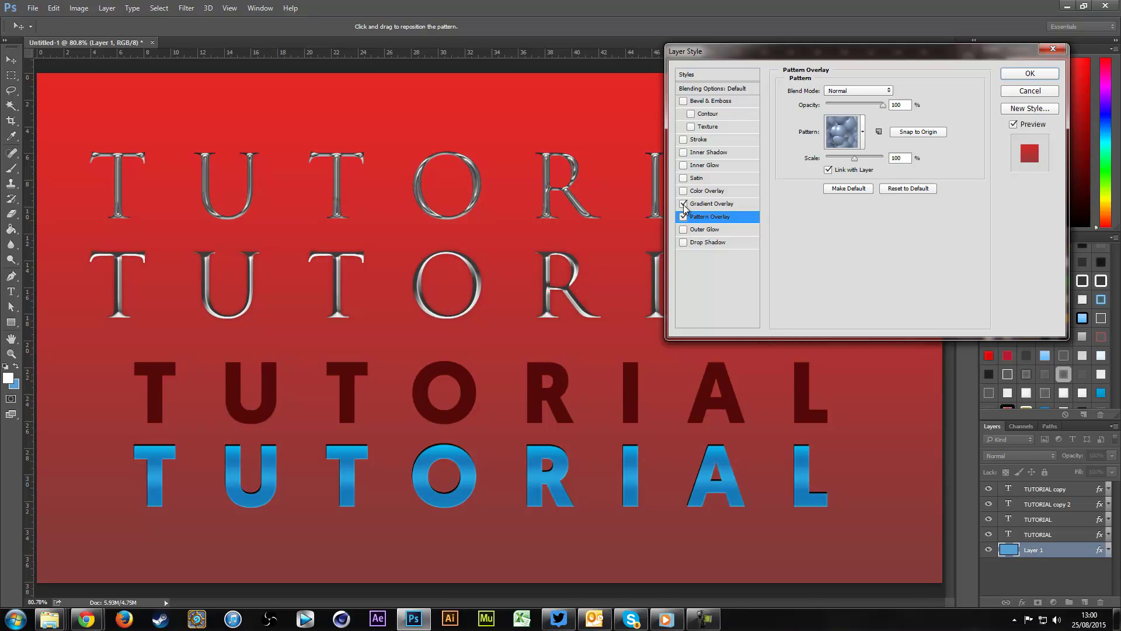
pyautogui.click(683, 204)
pyautogui.click(702, 209)
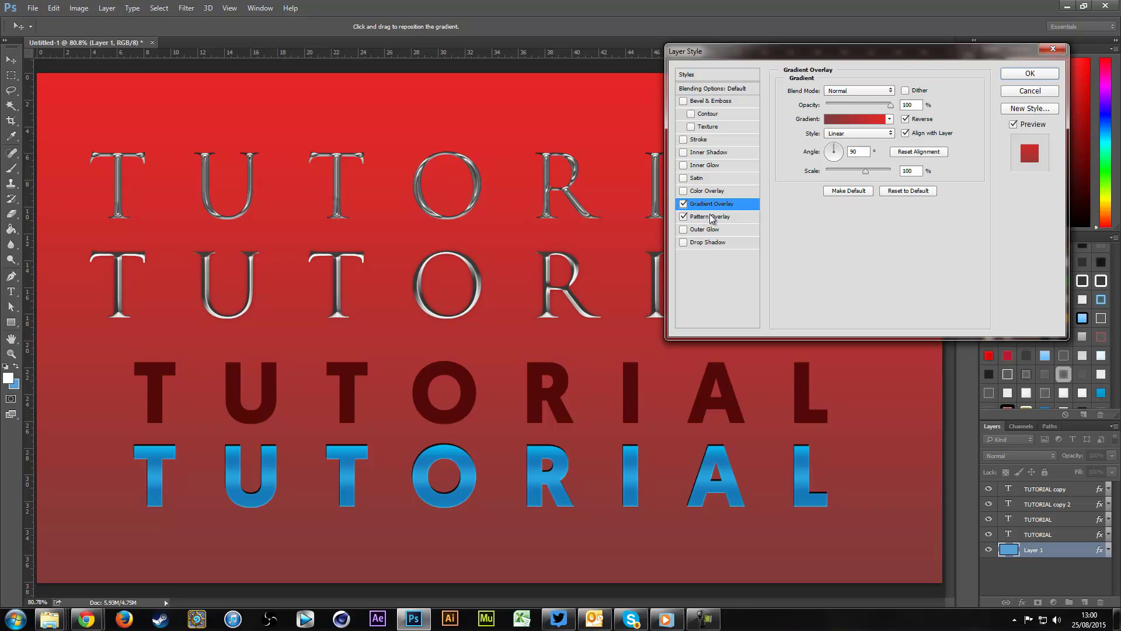
pyautogui.click(699, 218)
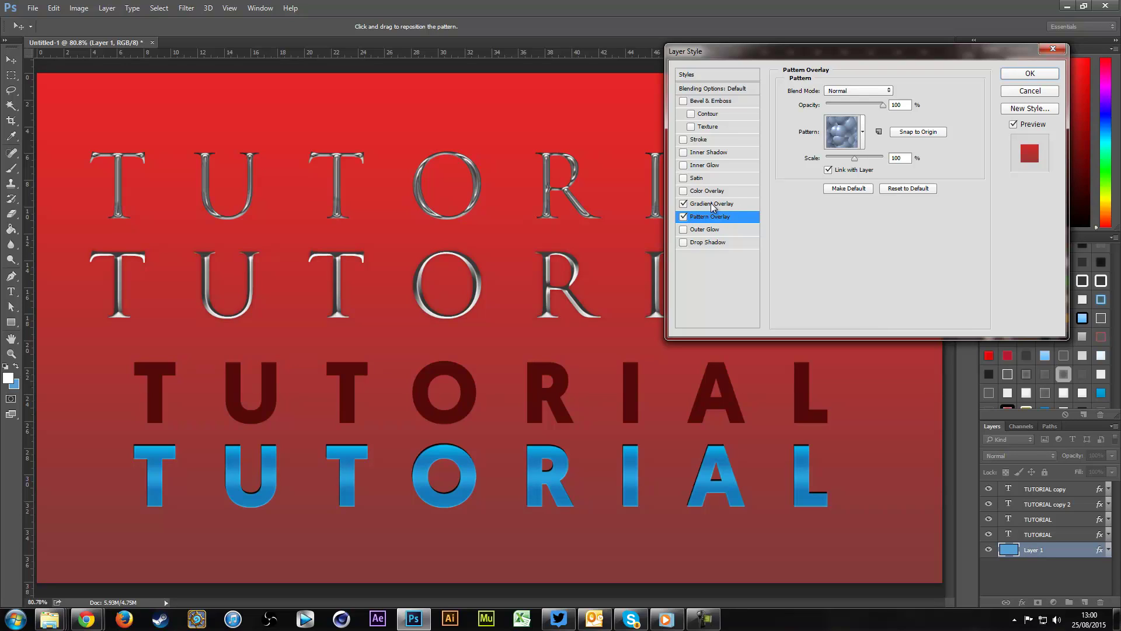
pyautogui.click(722, 204)
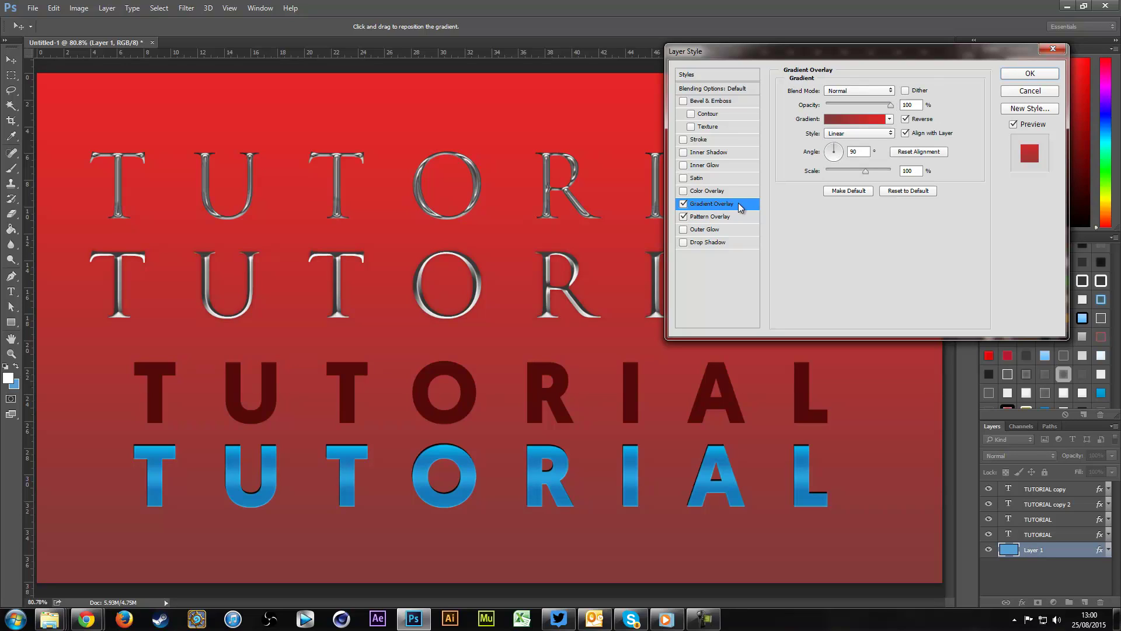
pyautogui.click(684, 204)
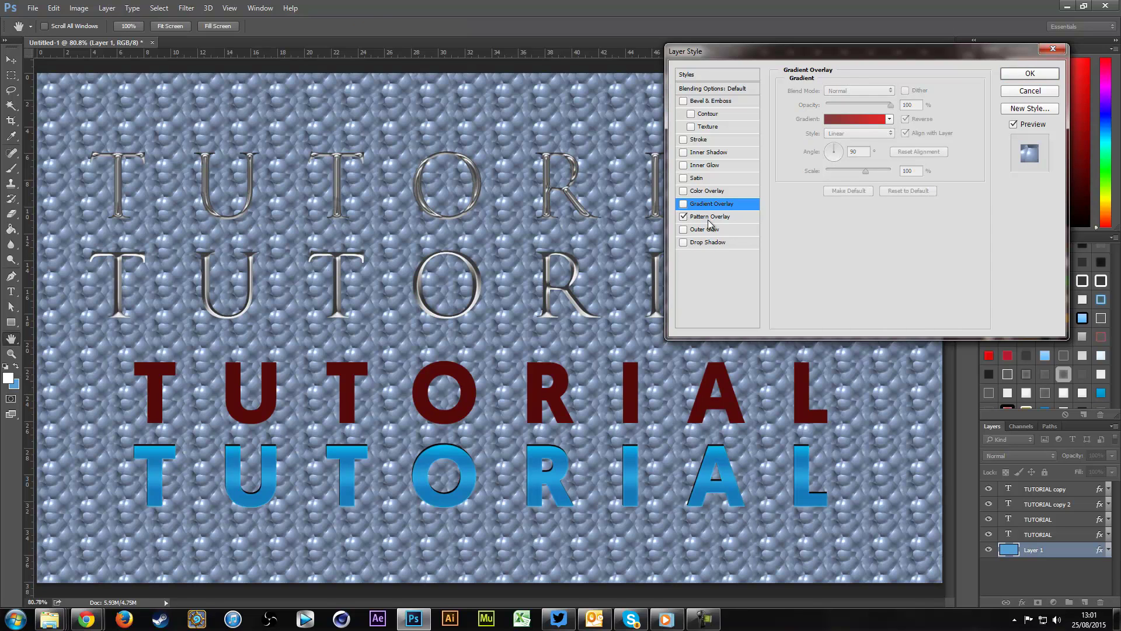
# Try each available pattern in Layer 1's Pattern Overlay, finishing on the blue bubbles pattern
pyautogui.click(710, 216)
pyautogui.click(864, 134)
pyautogui.click(862, 168)
pyautogui.click(843, 167)
pyautogui.click(824, 167)
pyautogui.click(804, 169)
pyautogui.click(787, 168)
pyautogui.click(805, 168)
pyautogui.click(858, 170)
pyautogui.click(806, 168)
pyautogui.click(787, 169)
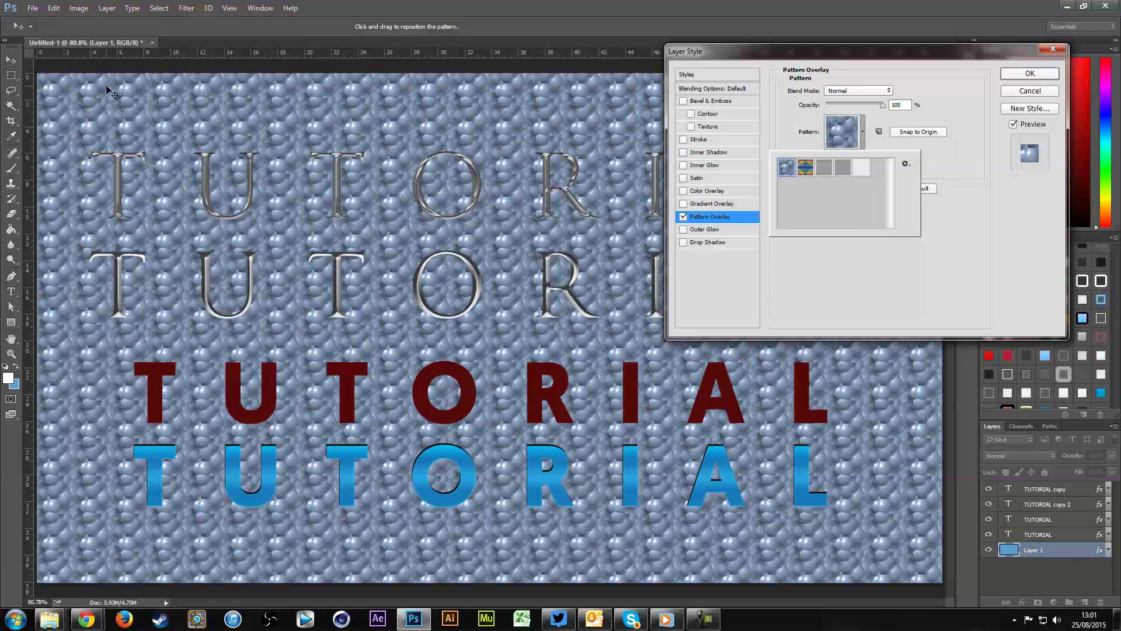
pyautogui.click(891, 293)
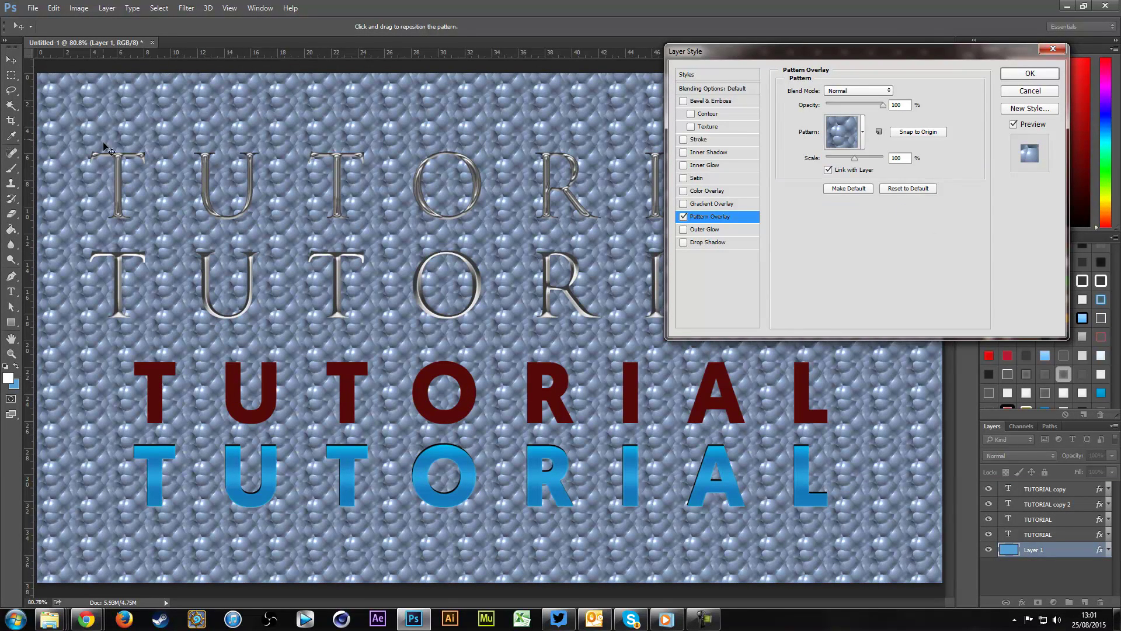
# Try a pattern scale of 1000% on Layer 1's overlay, then set the scale to 79%
pyautogui.click(834, 158)
pyautogui.moveTo(834, 159); pyautogui.dragTo(883, 158)
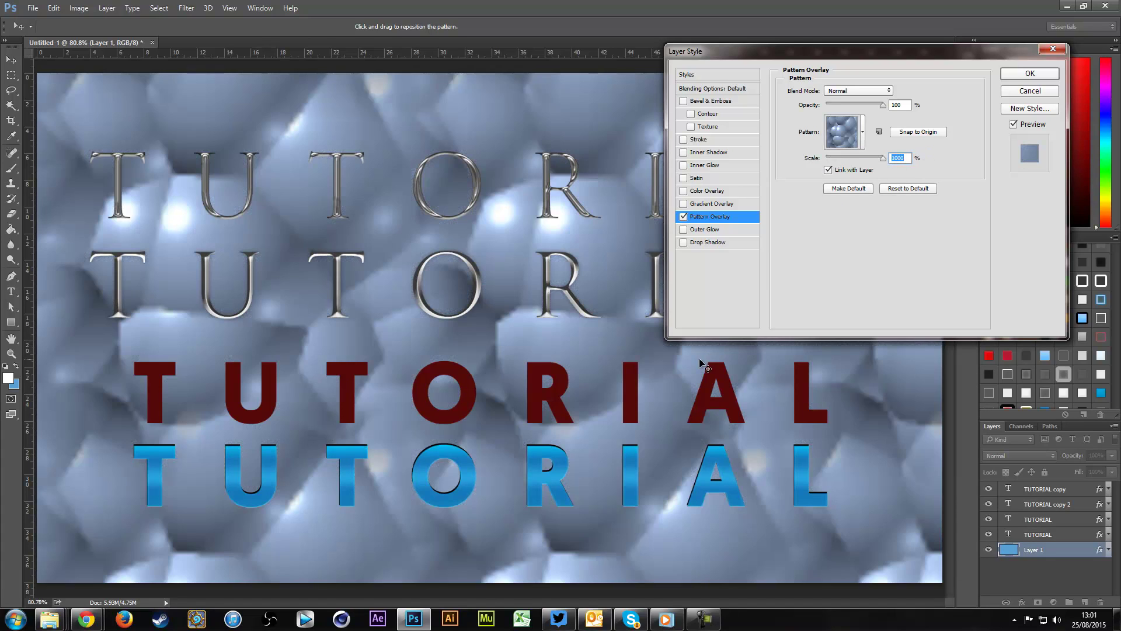
pyautogui.click(848, 158)
# Try lower Pattern Overlay opacities, restore 100%, and set the overlay's blend mode to Soft Light
pyautogui.click(846, 106)
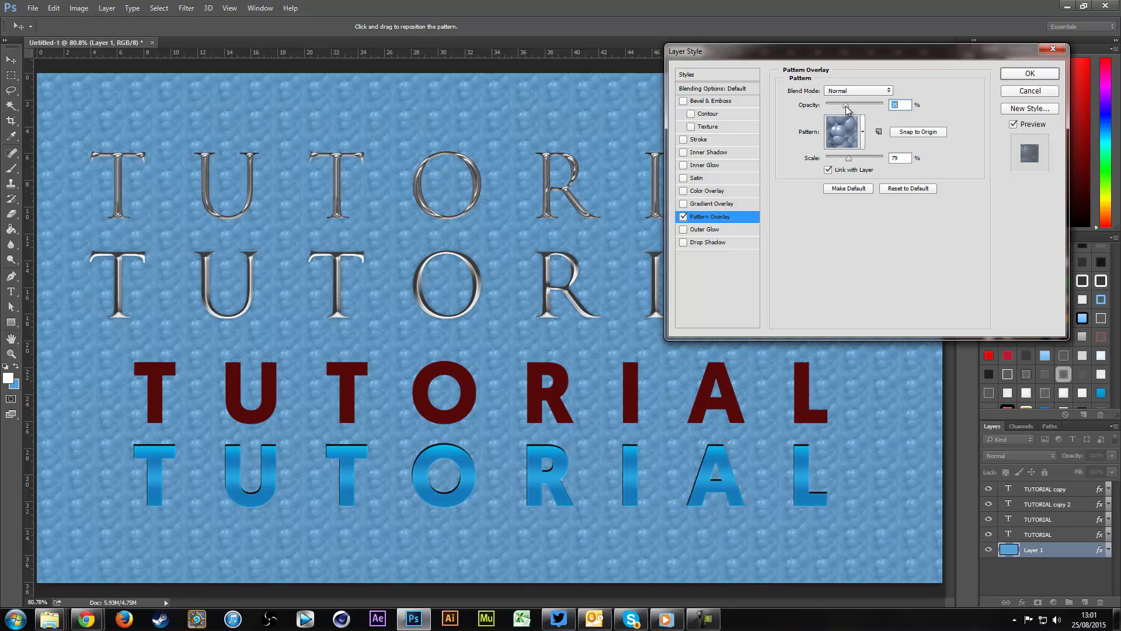
pyautogui.click(838, 103)
pyautogui.moveTo(860, 105); pyautogui.dragTo(900, 97)
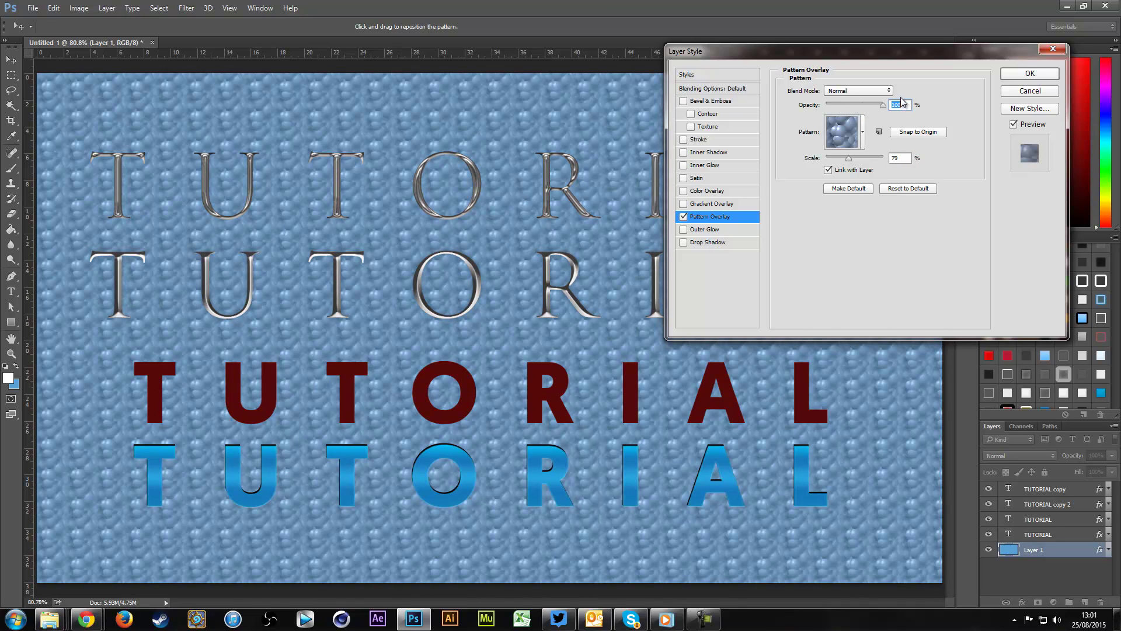
pyautogui.click(857, 90)
pyautogui.click(833, 213)
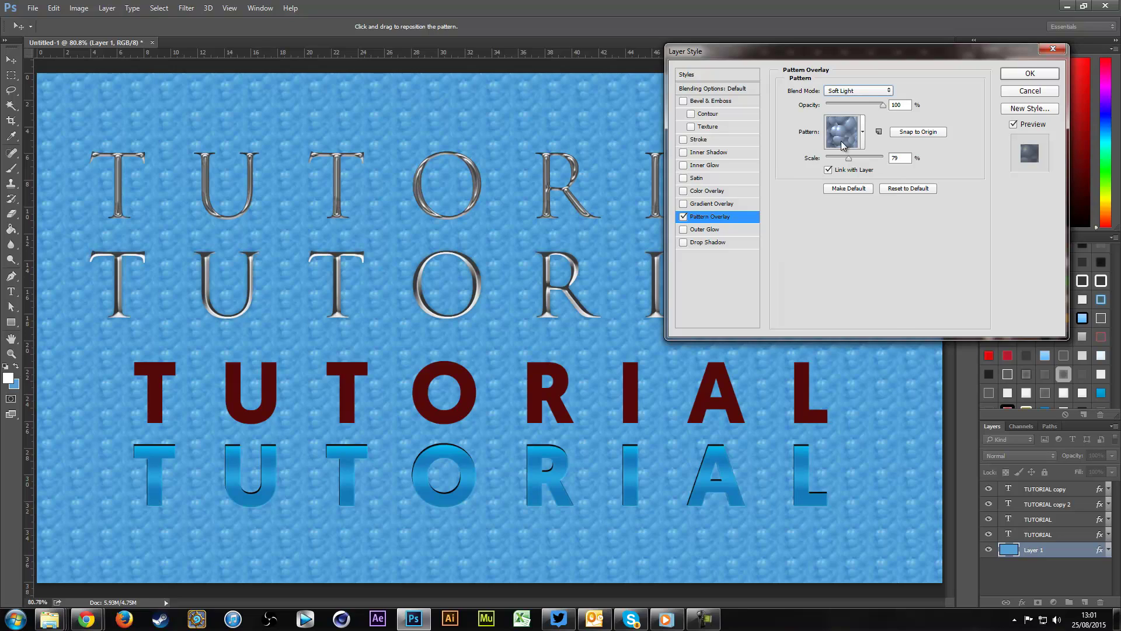
# Review the available patterns and turn off Layer 1's Pattern Overlay
pyautogui.click(863, 133)
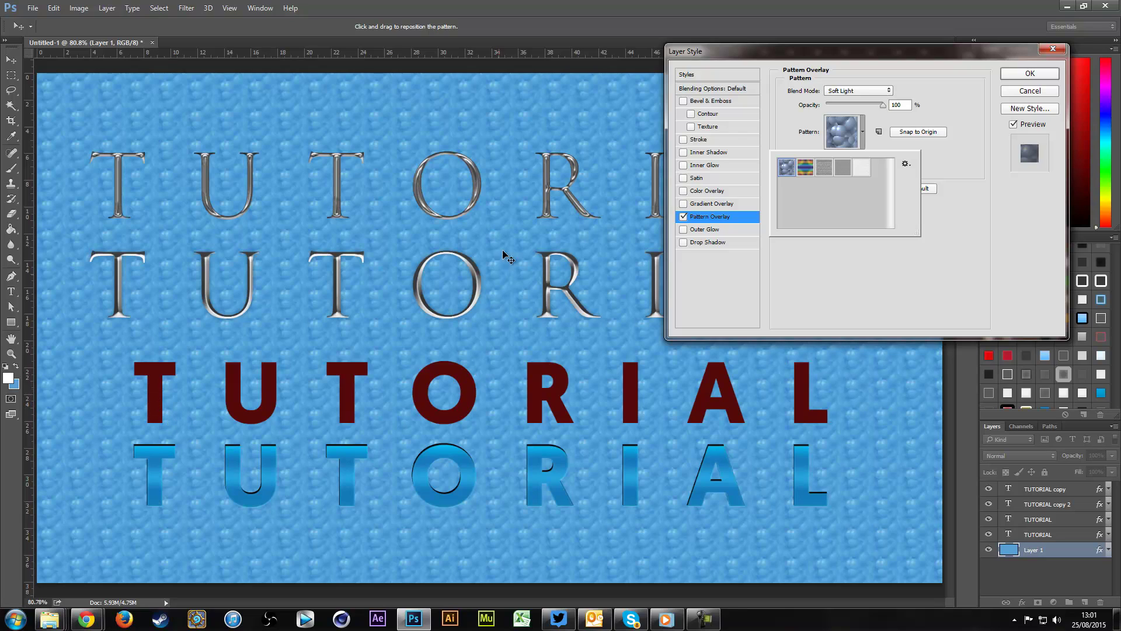
pyautogui.click(709, 223)
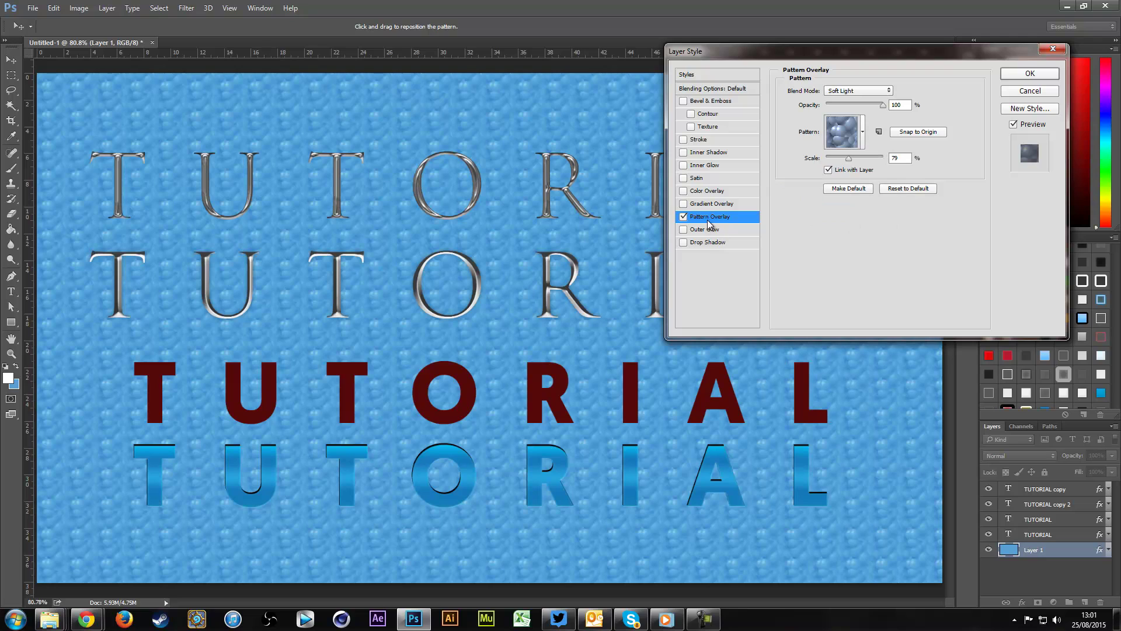
pyautogui.click(683, 217)
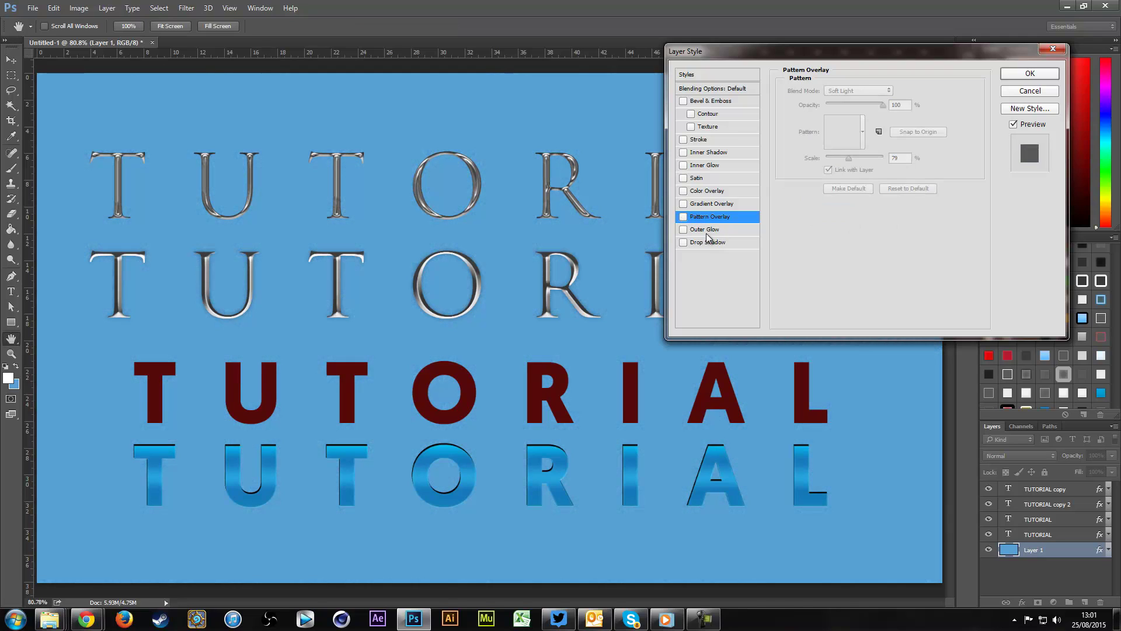
# Try a black Outer Glow on Layer 1, then close its layer style settings and discard the changes
pyautogui.click(705, 229)
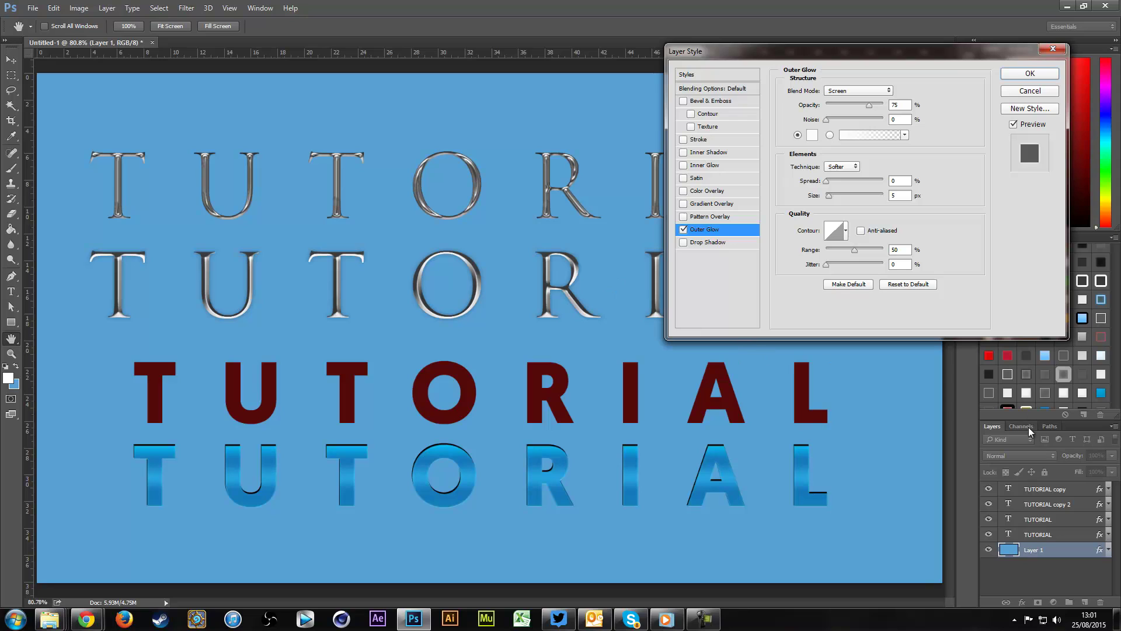
pyautogui.click(811, 139)
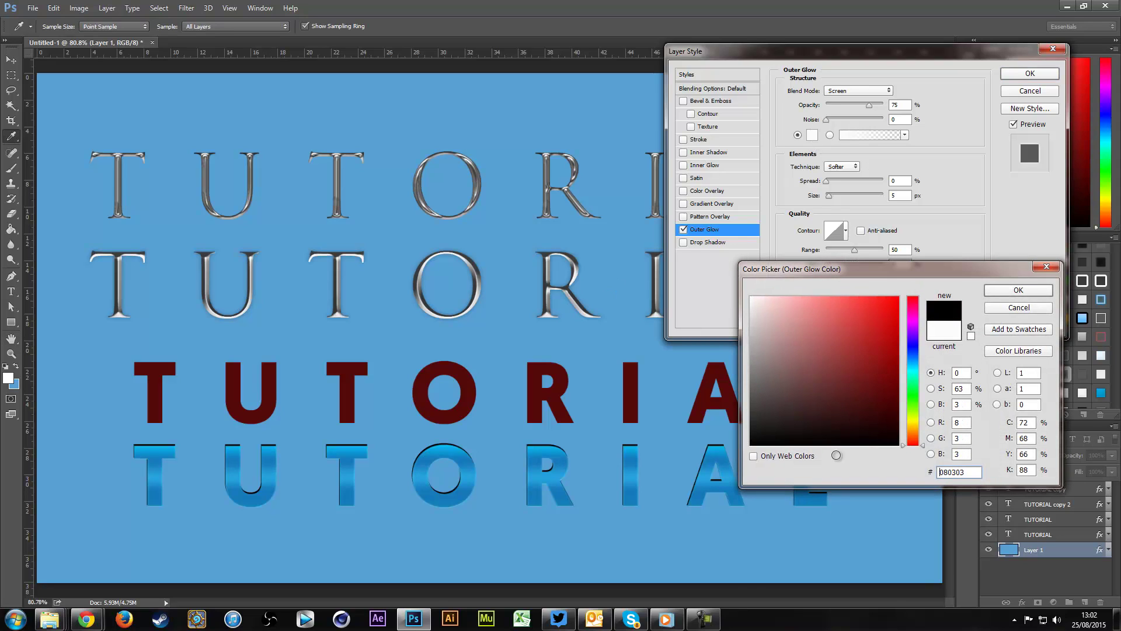
pyautogui.moveTo(759, 432); pyautogui.dragTo(797, 576)
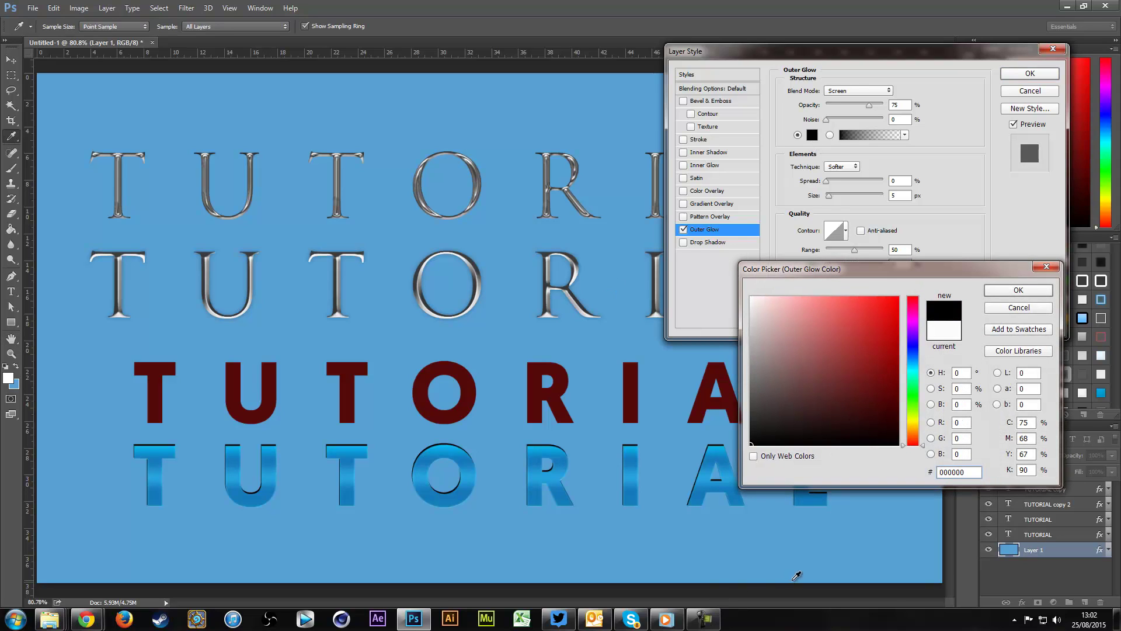
pyautogui.click(1018, 290)
pyautogui.click(1031, 73)
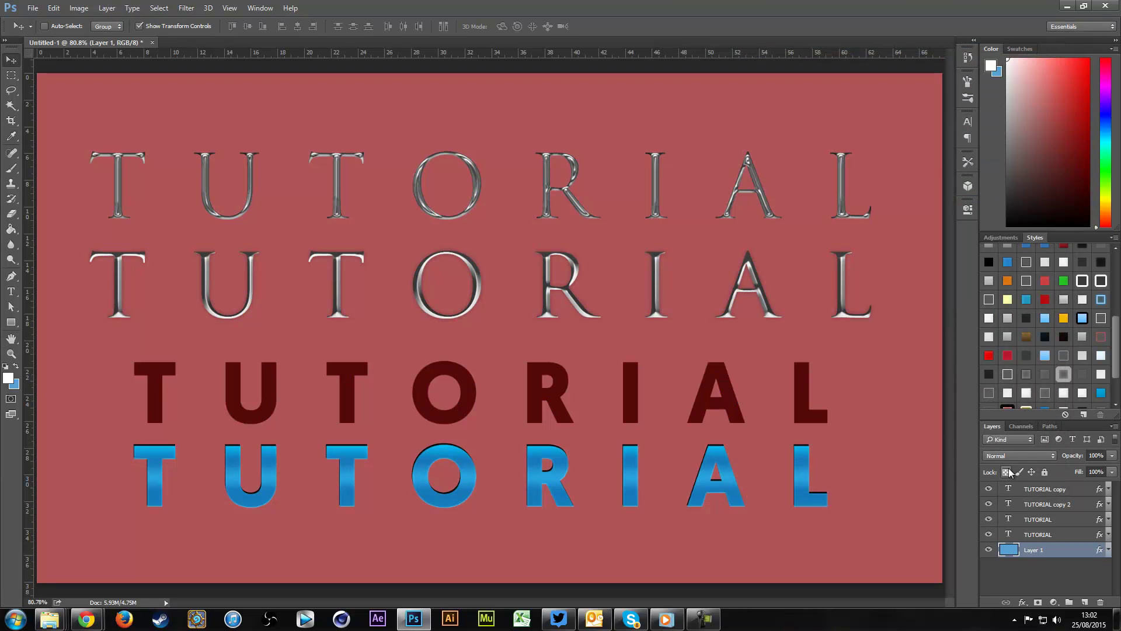
# Add an Outer Glow to the TUTORIAL copy layer and set the glow colour to yellow ffea00
pyautogui.click(1019, 488)
pyautogui.doubleClick(1080, 489)
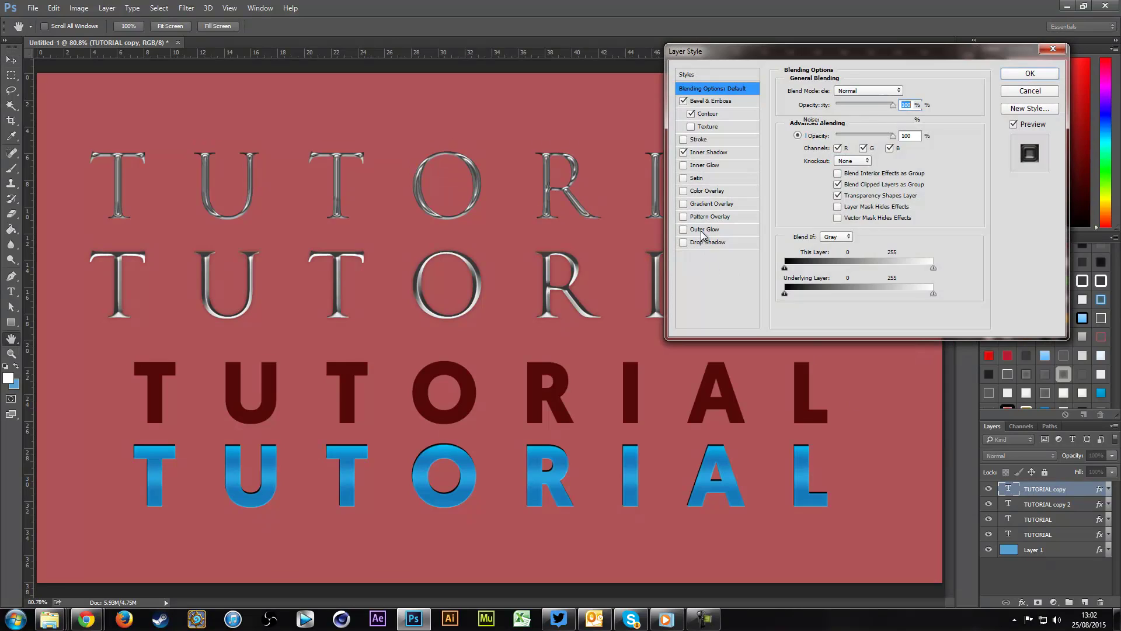
pyautogui.click(703, 230)
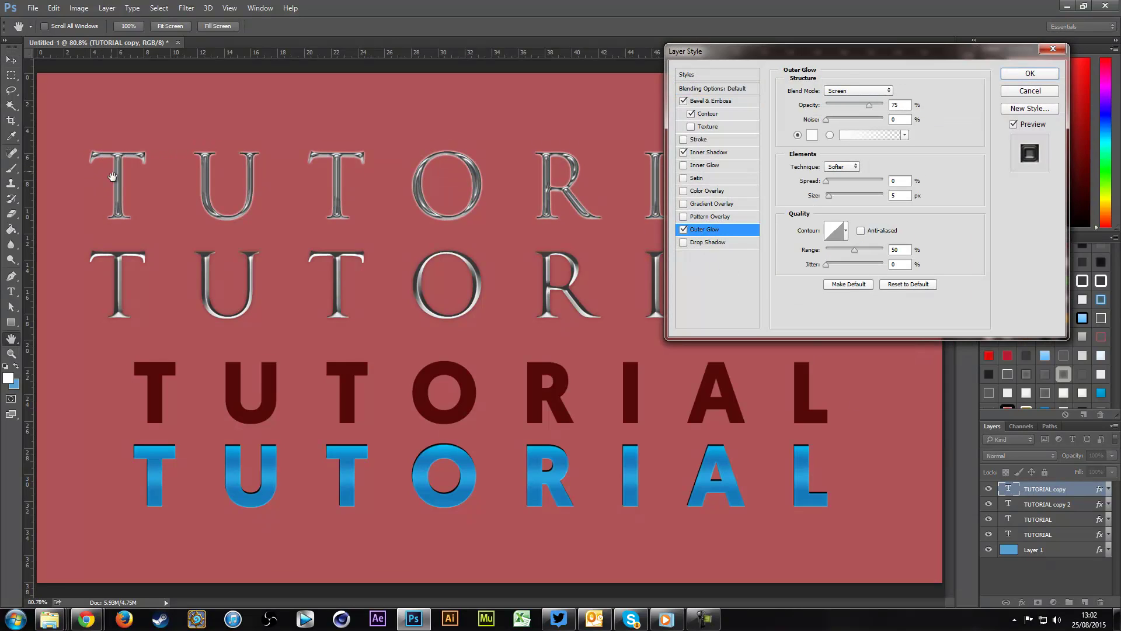
pyautogui.click(811, 135)
pyautogui.write('ff0000')
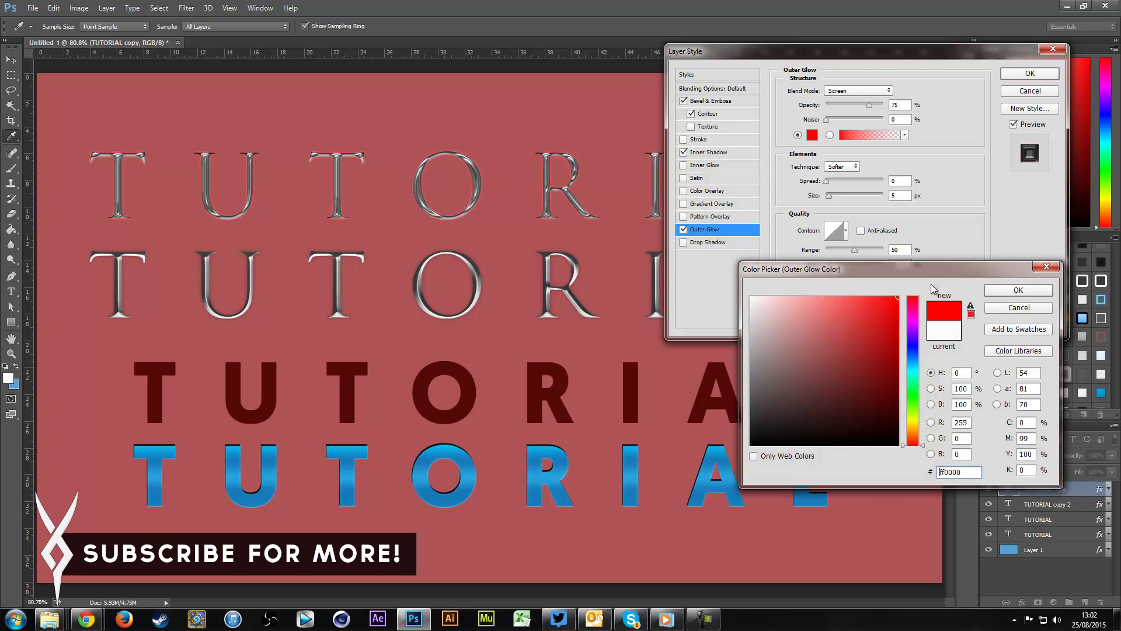
pyautogui.moveTo(911, 405); pyautogui.dragTo(912, 421)
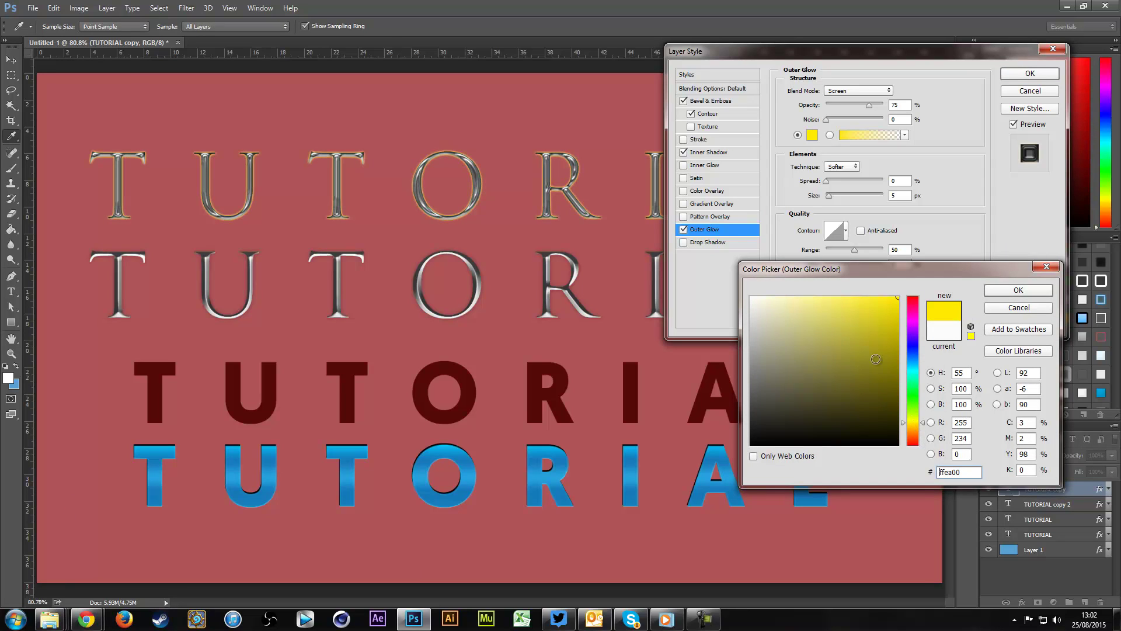
pyautogui.click(1018, 291)
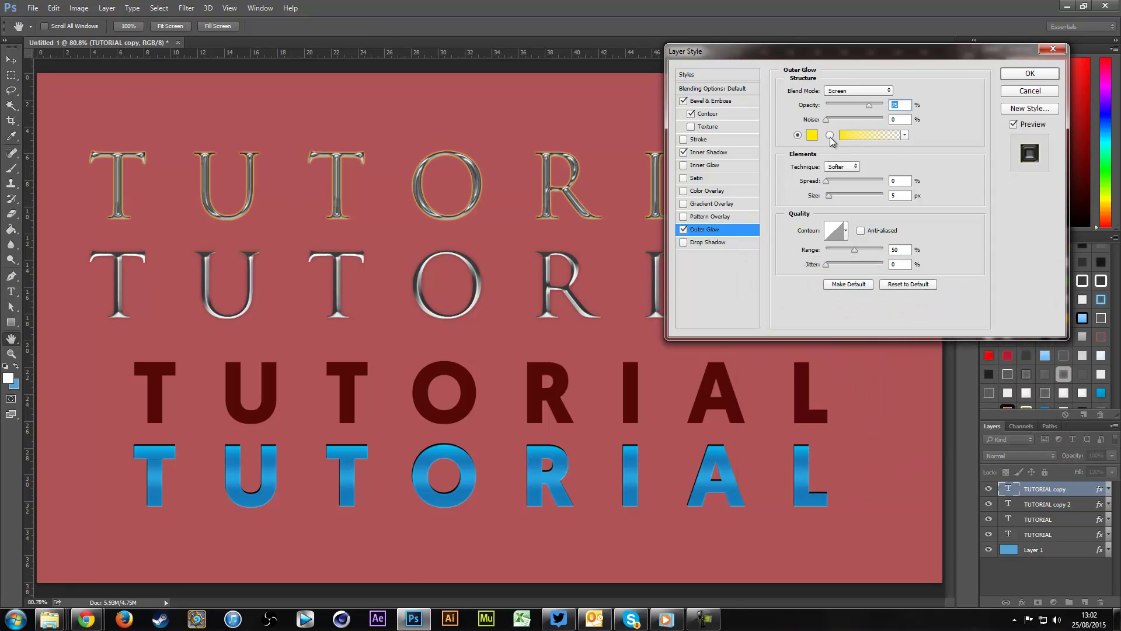
# Try different Outer Glow opacities and settle on 60%, then try adding noise and restore it to 0%
pyautogui.click(839, 108)
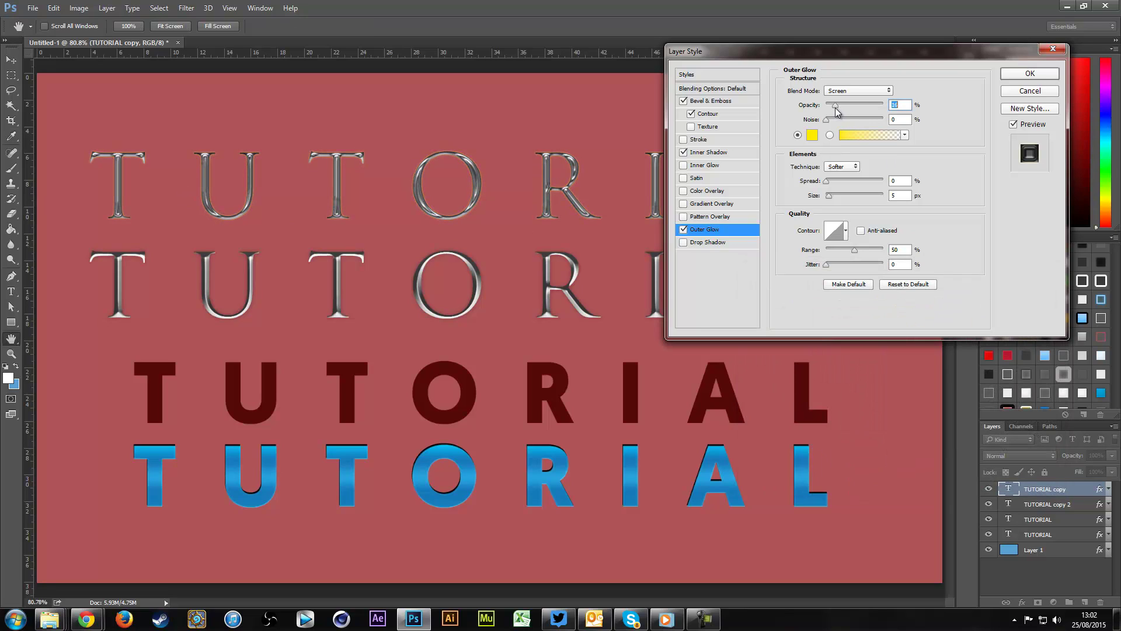
pyautogui.moveTo(841, 107); pyautogui.dragTo(900, 106)
pyautogui.click(859, 107)
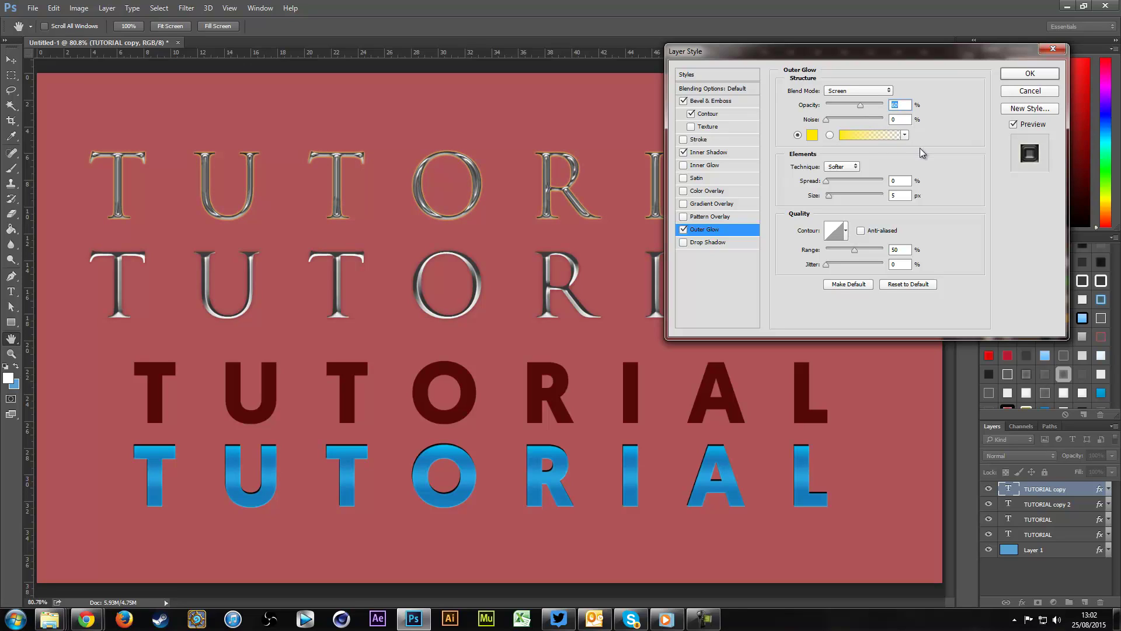
pyautogui.moveTo(843, 119); pyautogui.dragTo(874, 121)
pyautogui.moveTo(836, 120); pyautogui.dragTo(789, 122)
# Try the Precise glow technique, return to Softer, and adjust the glow's spread to 8% and size to 90 px
pyautogui.click(834, 167)
pyautogui.click(839, 178)
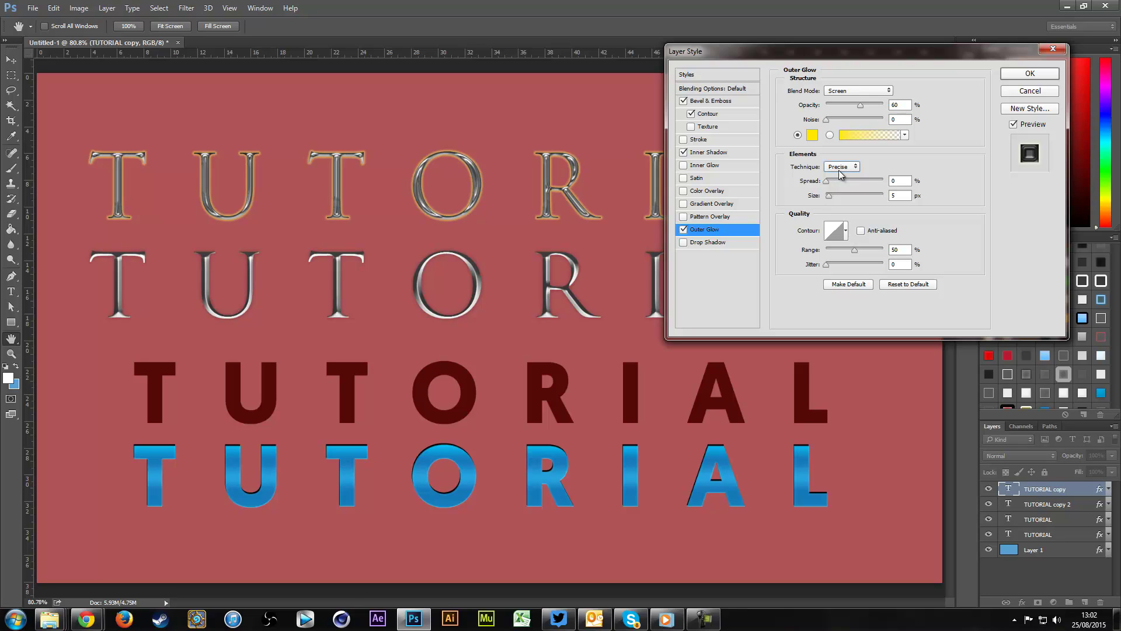
pyautogui.click(840, 169)
pyautogui.click(839, 168)
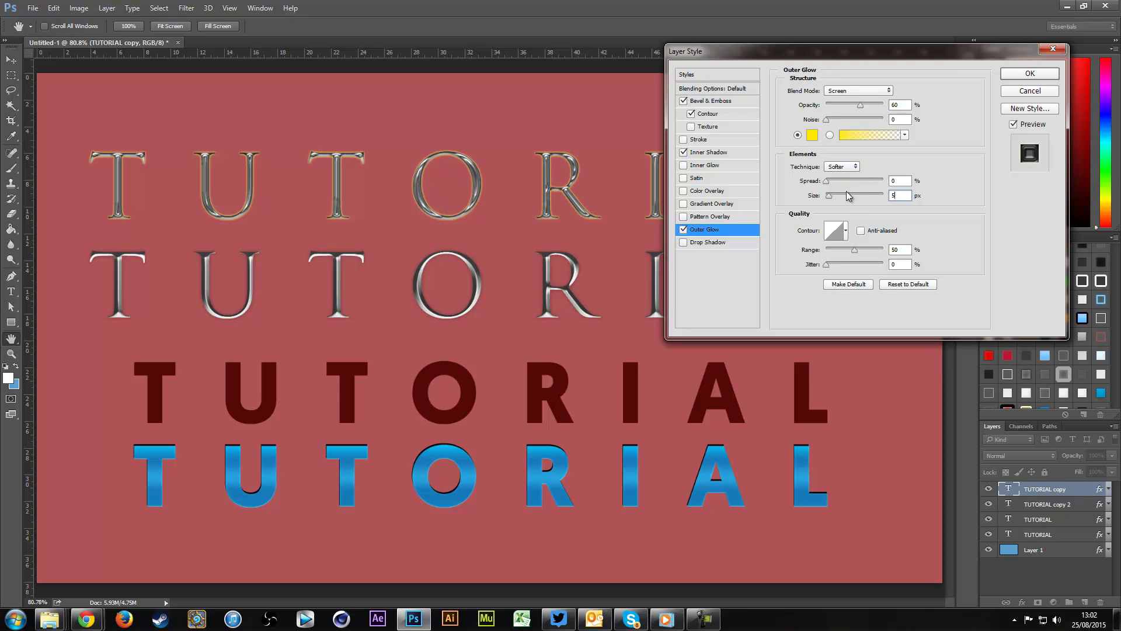
pyautogui.moveTo(826, 180); pyautogui.dragTo(874, 197)
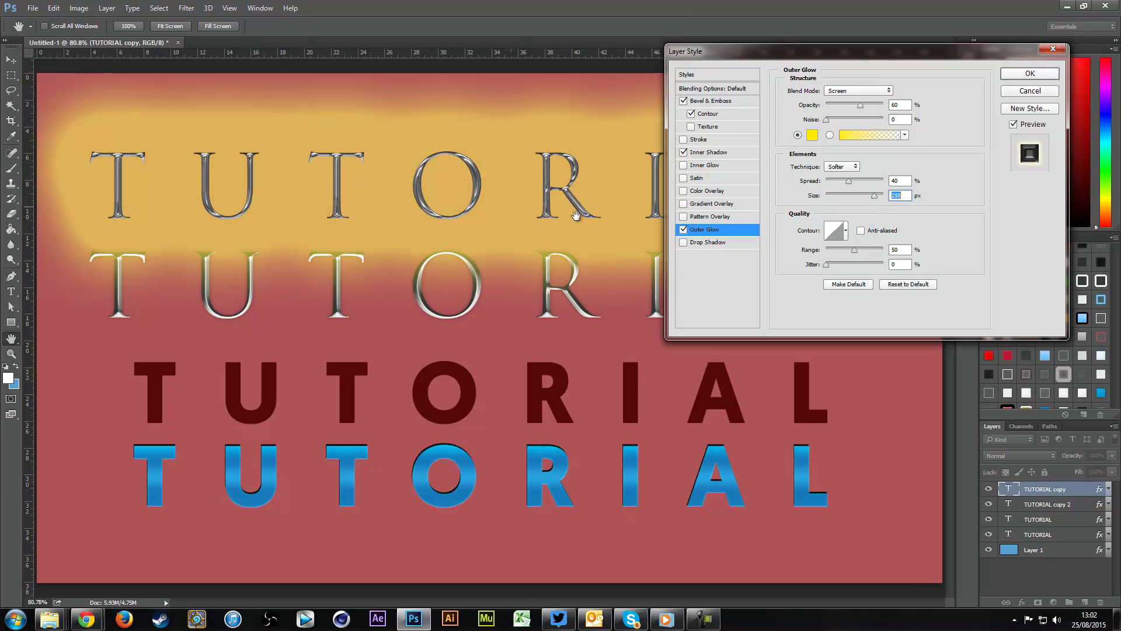
pyautogui.moveTo(855, 199)
pyautogui.mouseDown()
pyautogui.moveTo(834, 199)
pyautogui.moveTo(834, 183)
pyautogui.moveTo(850, 195)
pyautogui.mouseUp()
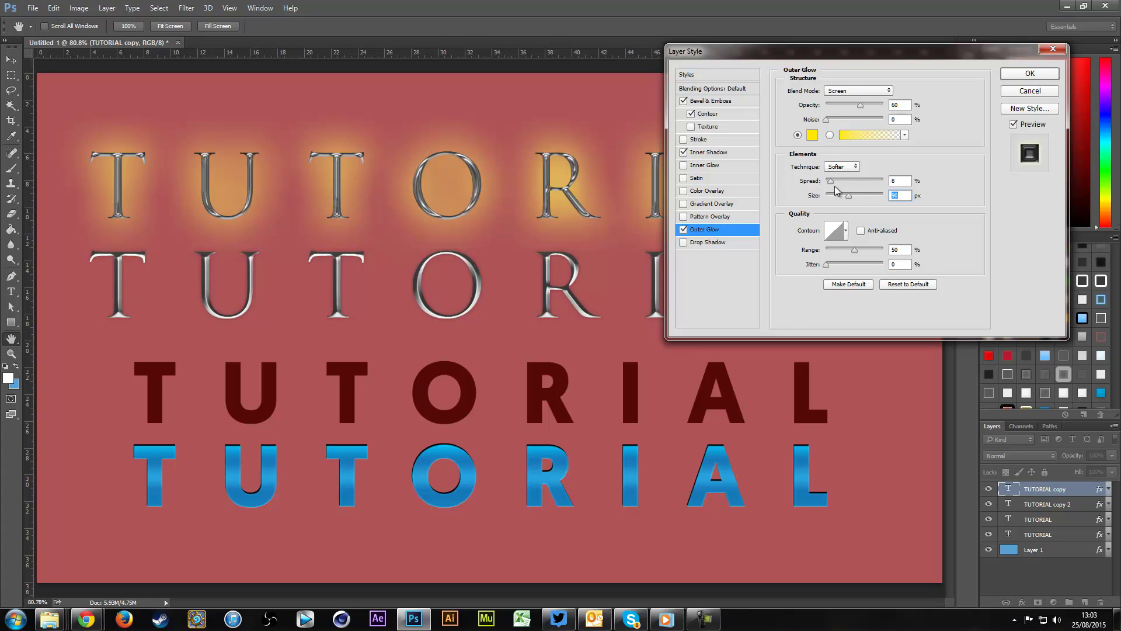
# Try several contour presets on the Outer Glow, finishing on the multi-peaked contour
pyautogui.click(846, 231)
pyautogui.click(834, 270)
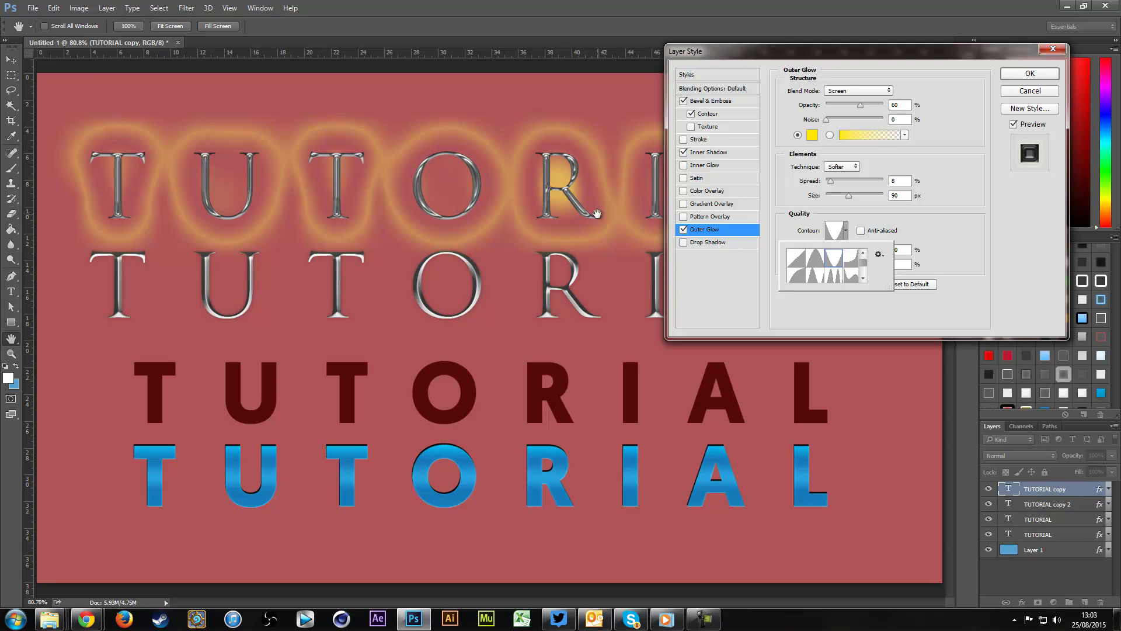
pyautogui.click(817, 276)
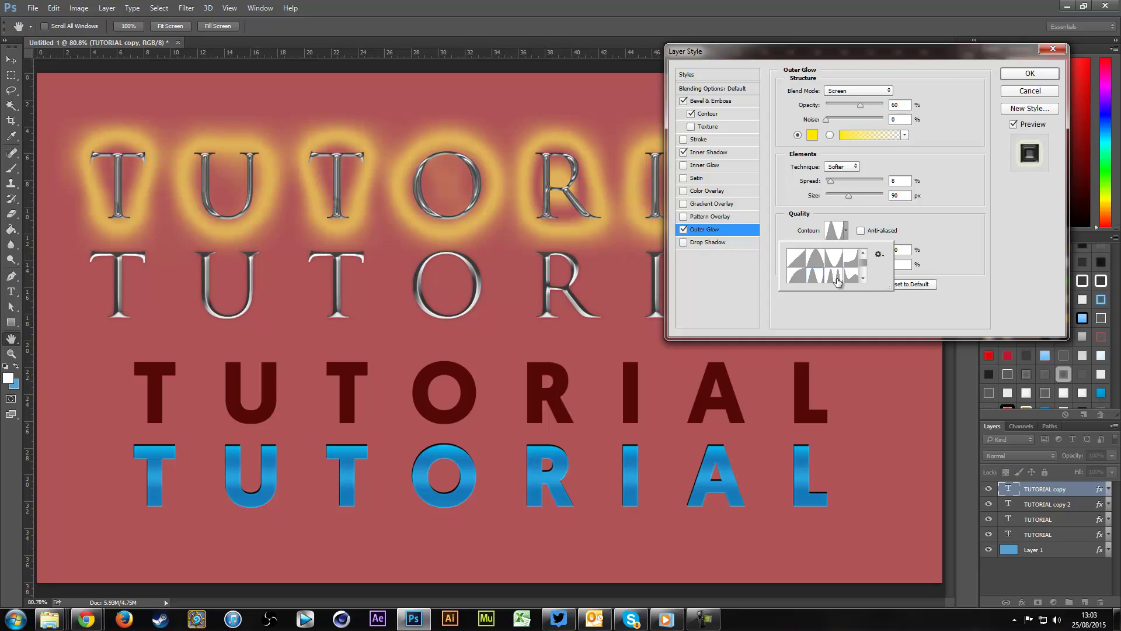
pyautogui.click(837, 281)
pyautogui.click(804, 275)
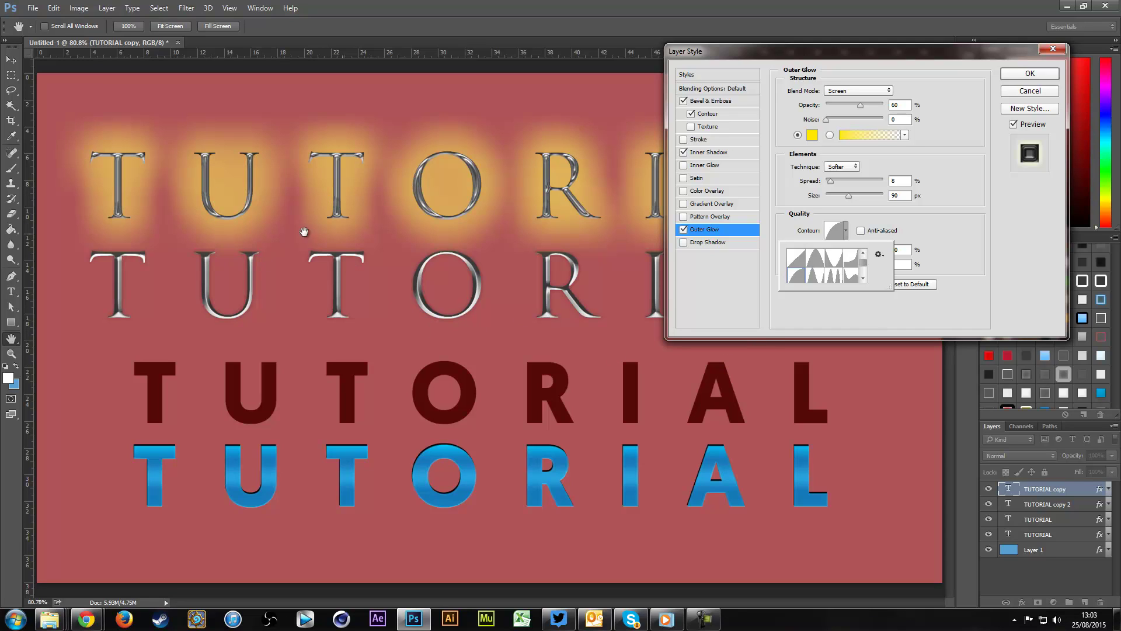
pyautogui.click(832, 275)
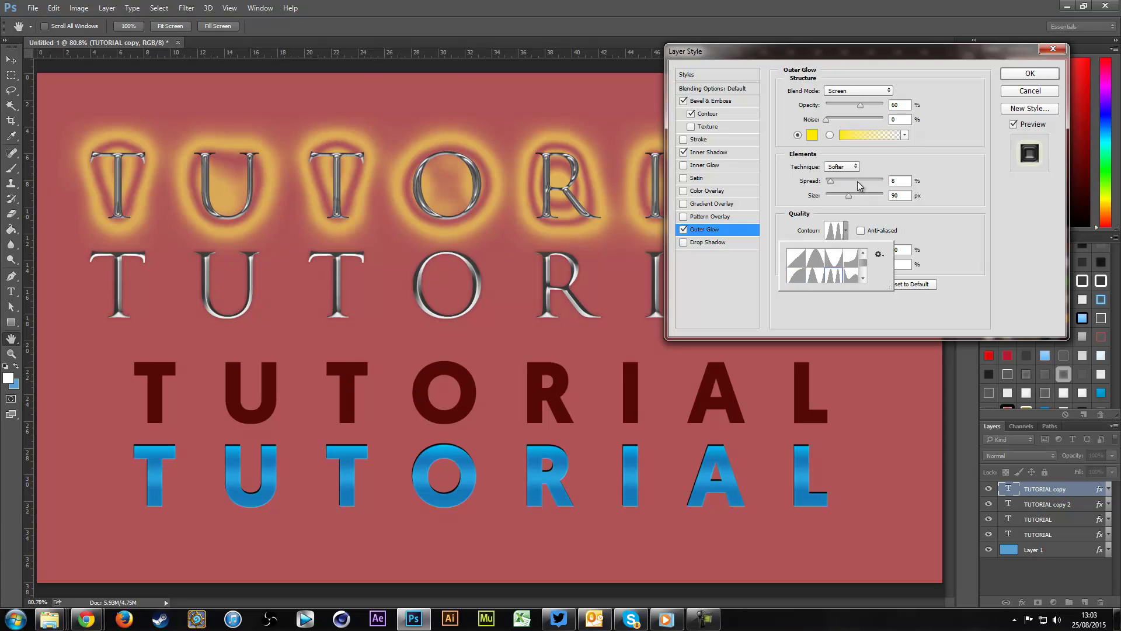
# Reduce the Outer Glow's size to 38 px and restore the straight linear contour
pyautogui.click(843, 201)
pyautogui.moveTo(848, 195); pyautogui.dragTo(838, 195)
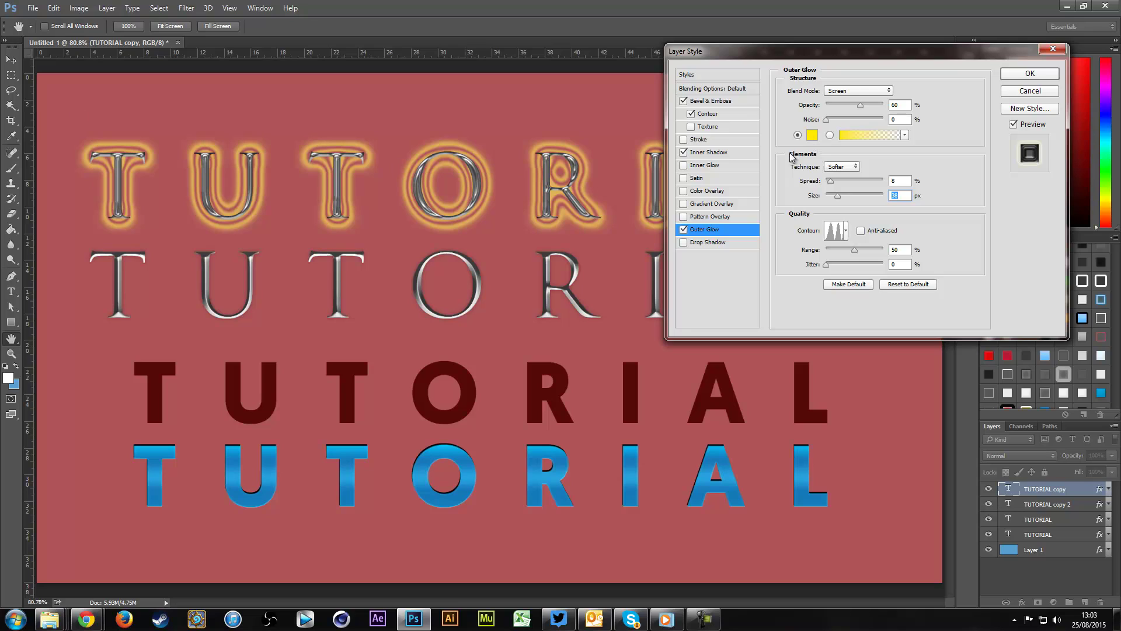
pyautogui.click(845, 229)
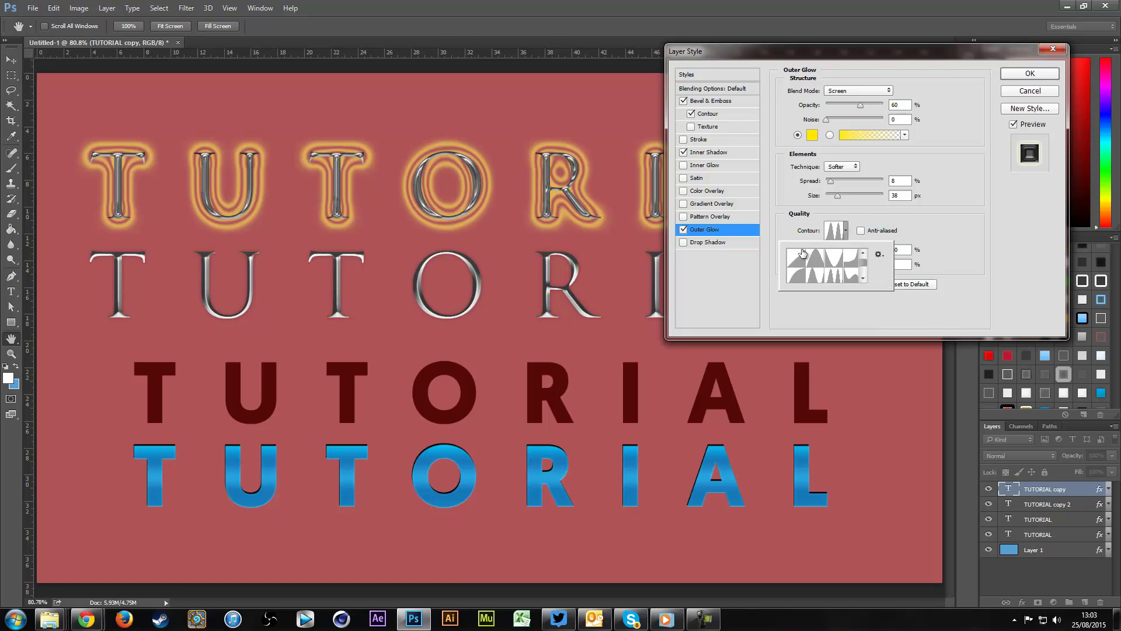
pyautogui.click(796, 257)
pyautogui.click(943, 245)
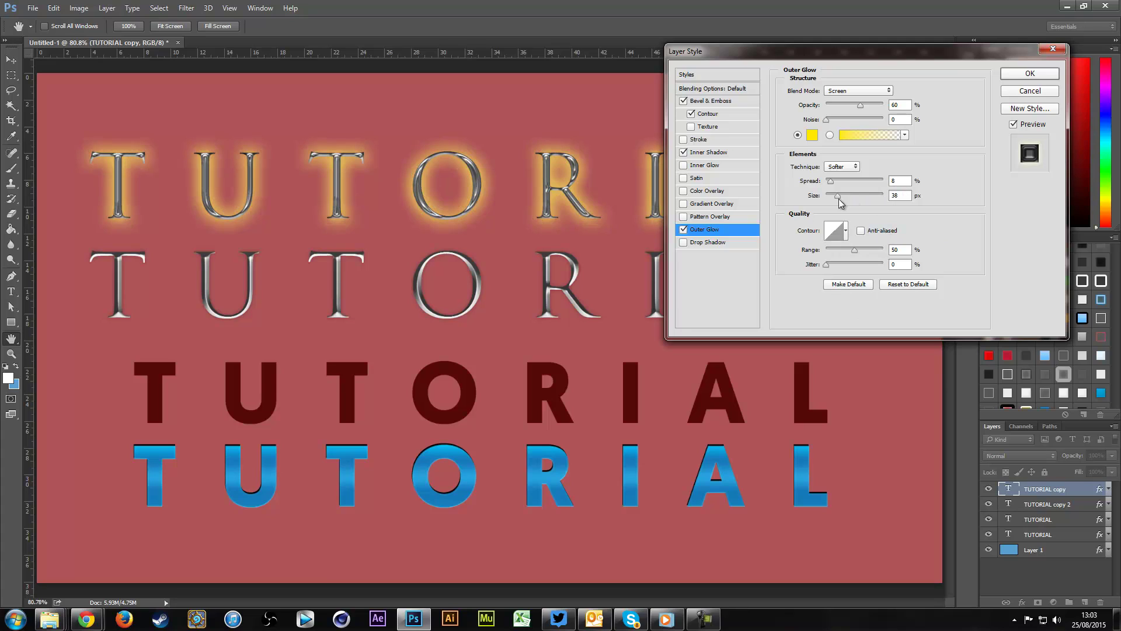
# Try Overlay, Pin Light, Linear Dodge (Add) and other blend modes on the Outer Glow, then restore Screen
pyautogui.click(839, 91)
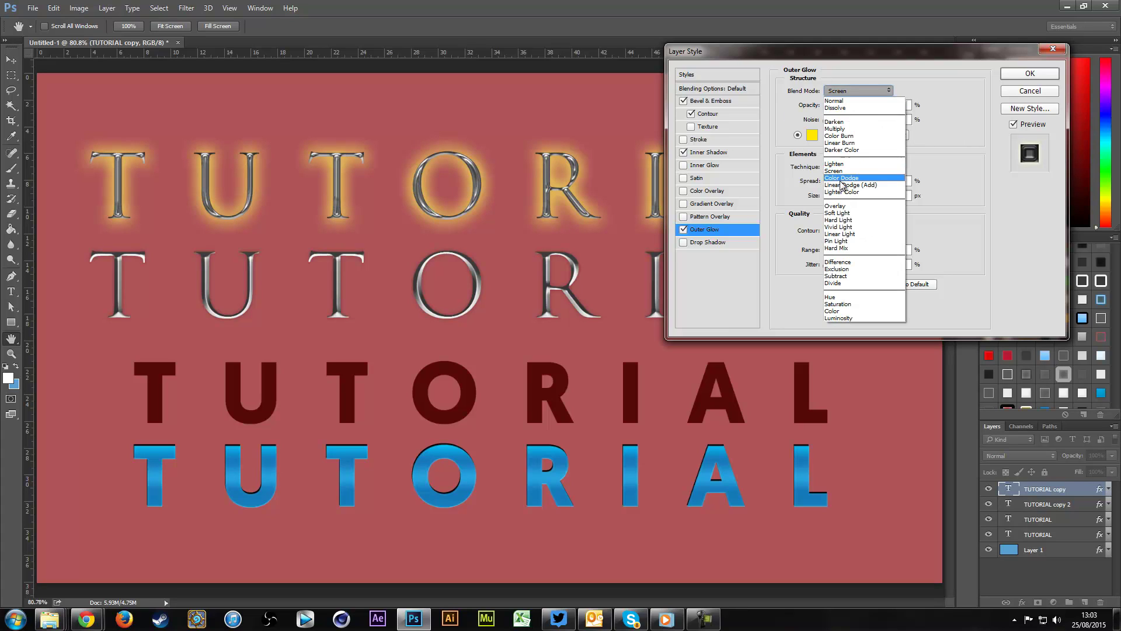
pyautogui.click(839, 206)
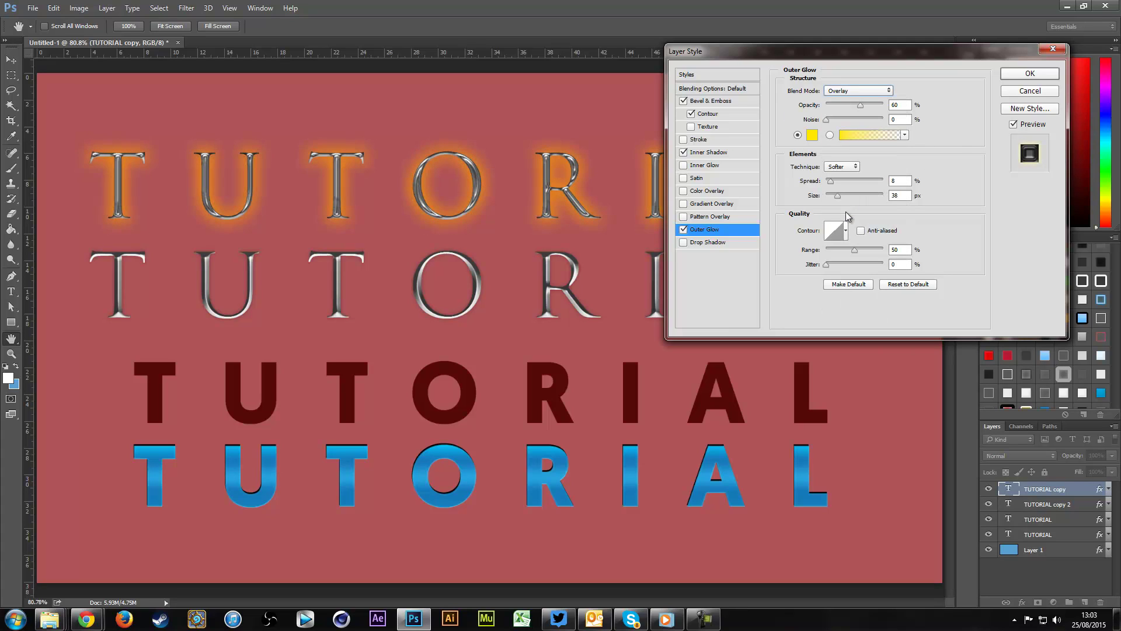
pyautogui.press('Down')
pyautogui.press('Down')
pyautogui.press('Down')
pyautogui.press('Down')
pyautogui.press('Down')
pyautogui.press('Down')
pyautogui.press('Down')
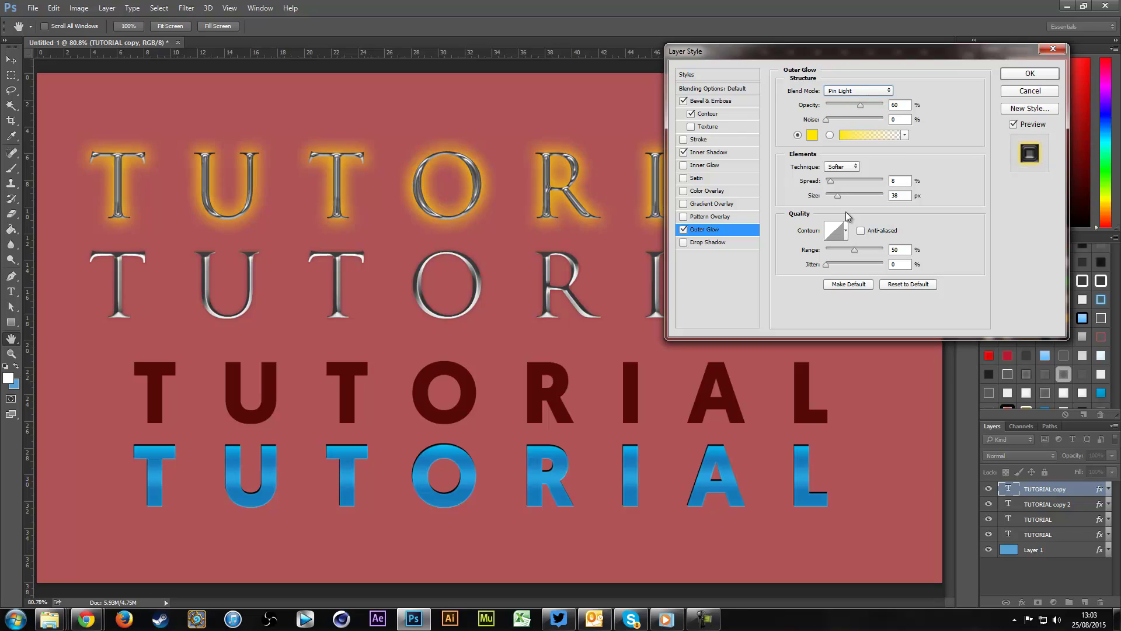
pyautogui.press('Up')
pyautogui.press('Up')
pyautogui.press('Up')
pyautogui.press('Up')
pyautogui.press('Up')
pyautogui.press('Up')
pyautogui.press('Up')
pyautogui.press('Up')
pyautogui.press('Up')
pyautogui.hotkey('alt', 'Down')
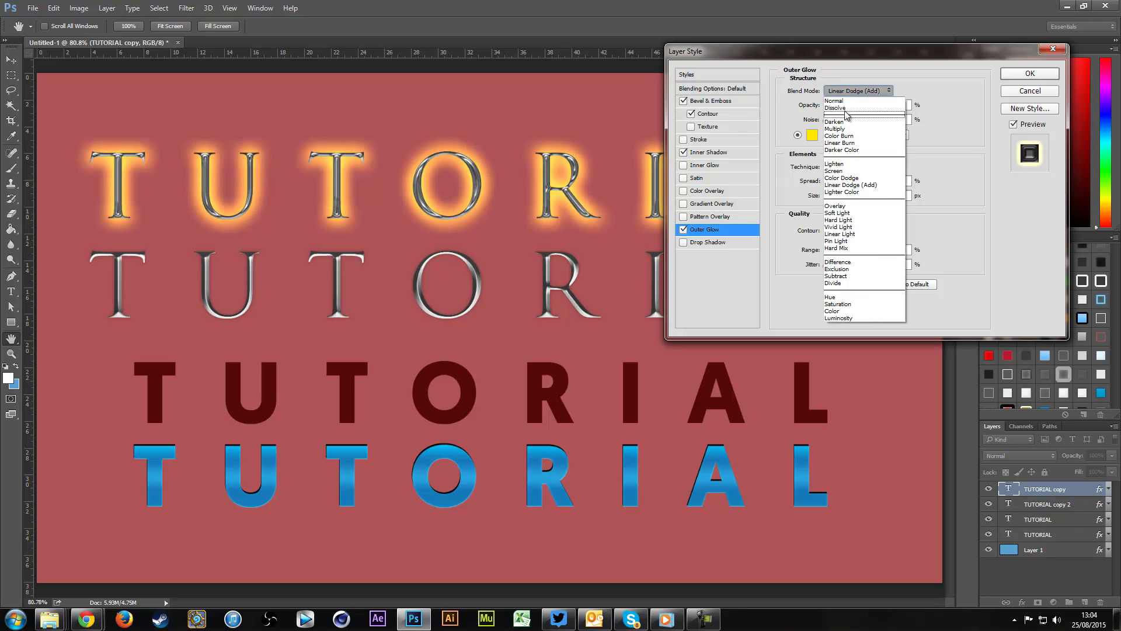
pyautogui.click(837, 170)
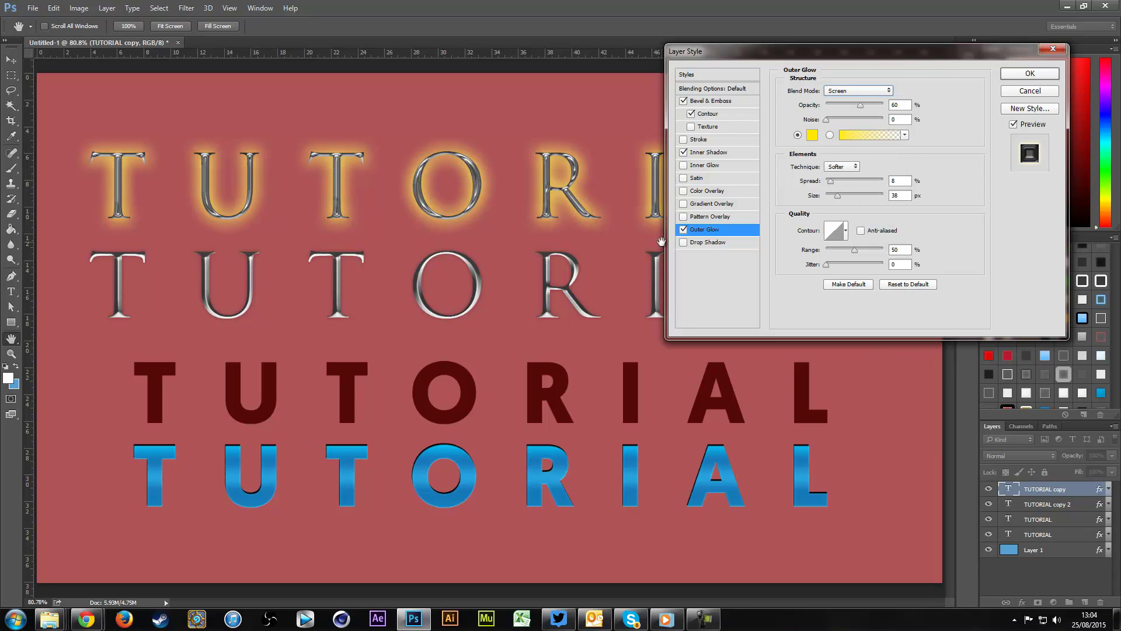
# Replace the Outer Glow with a Drop Shadow that does not use global light, and set its angle to 38°
pyautogui.click(683, 229)
pyautogui.click(683, 242)
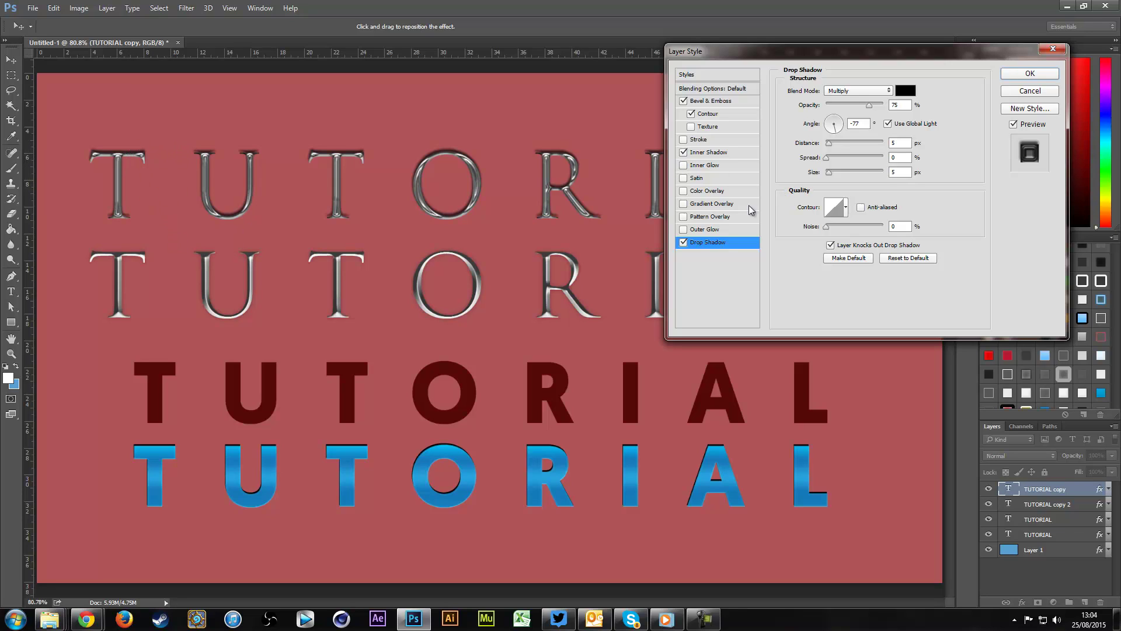
pyautogui.click(889, 123)
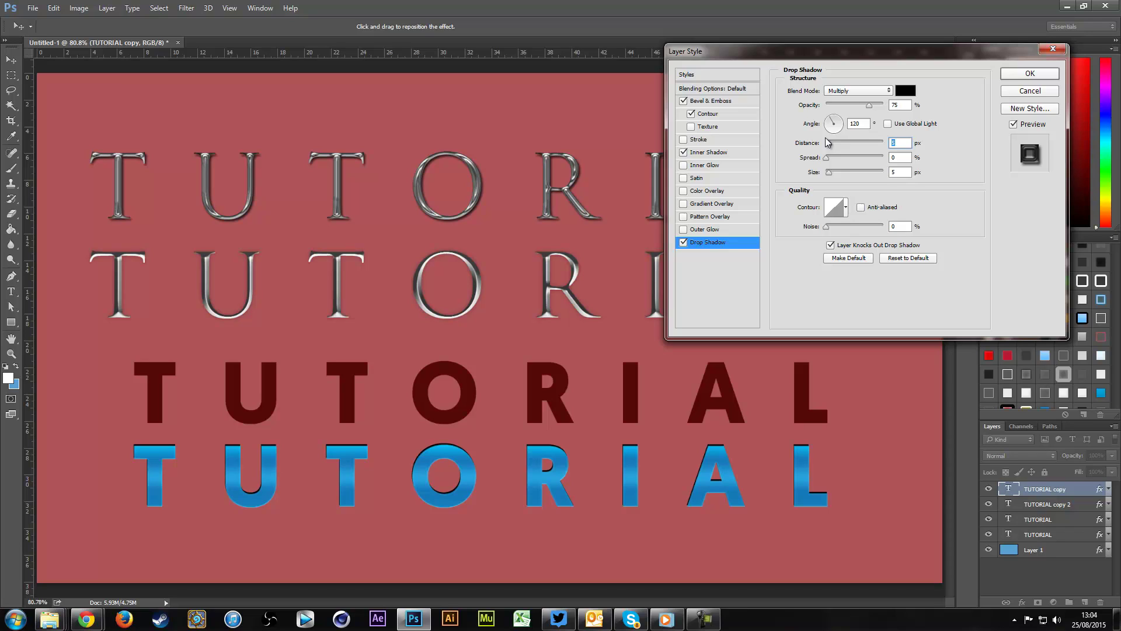
pyautogui.click(827, 124)
pyautogui.moveTo(825, 122); pyautogui.dragTo(841, 119)
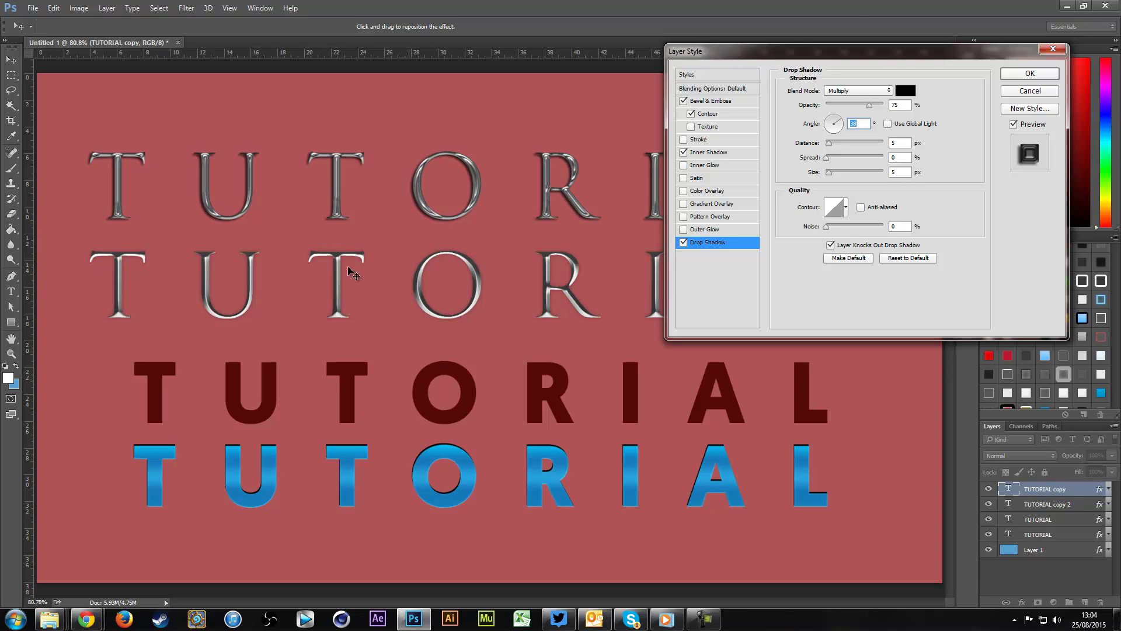
# Try a Drop Shadow distance of 44 px and increase its size to 25 px
pyautogui.click(907, 149)
pyautogui.moveTo(465, 221); pyautogui.dragTo(447, 235)
pyautogui.click(900, 176)
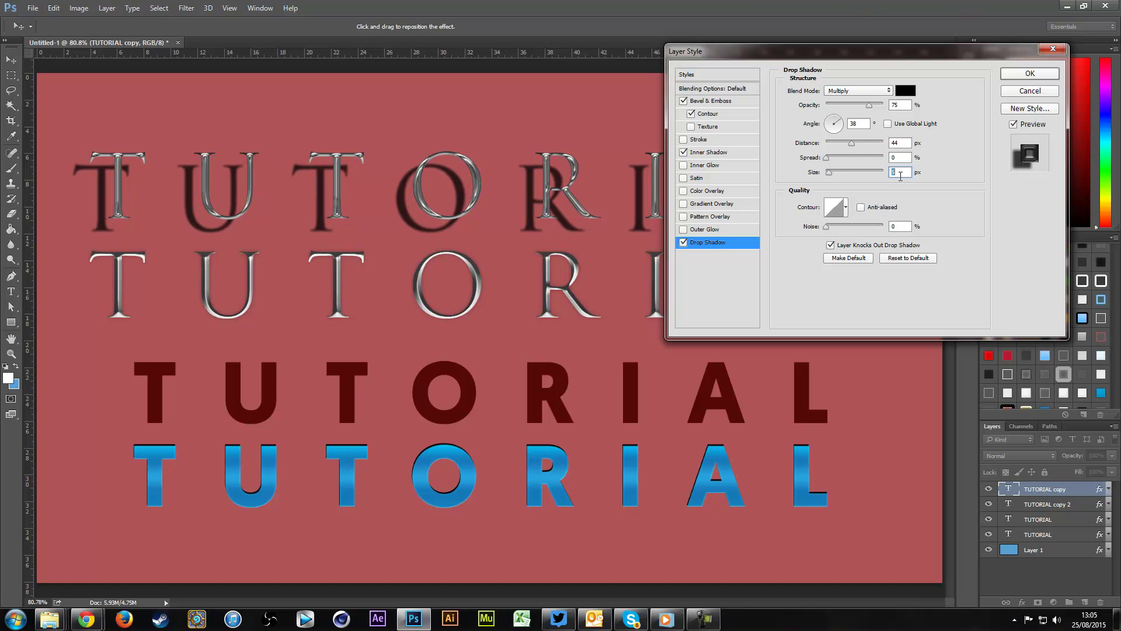
pyautogui.hotkey('shift', 'Up')
pyautogui.hotkey('shift', 'Up')
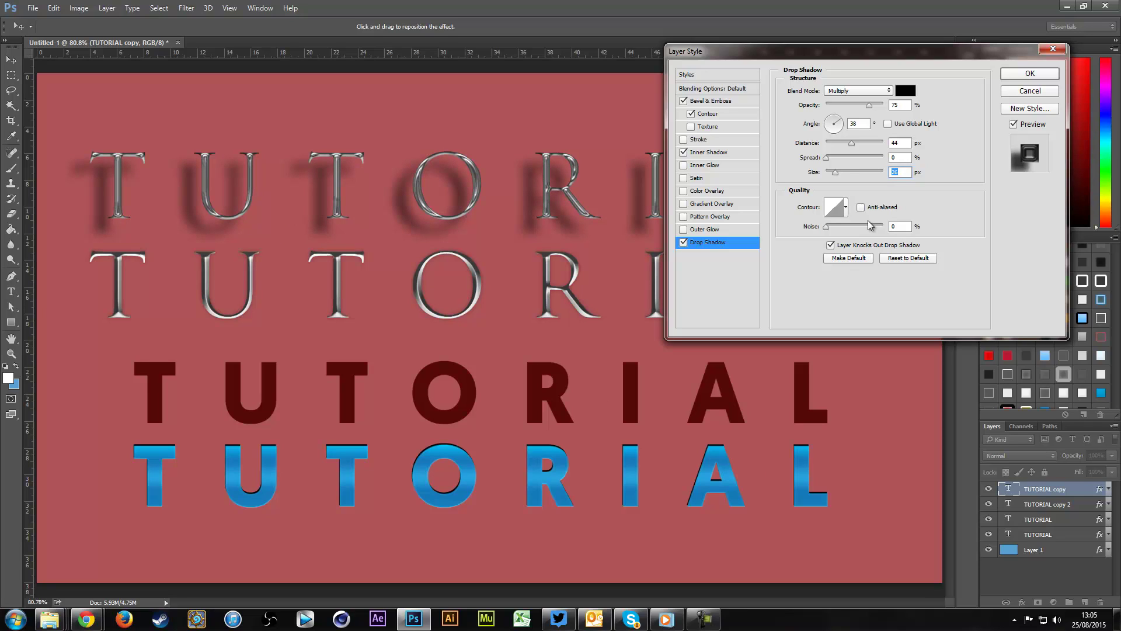
# Set both the distance and the size of the Drop Shadow to 0 px
pyautogui.click(906, 144)
pyautogui.write('0')
pyautogui.press('Tab')
pyautogui.press('Tab')
pyautogui.write('0')
pyautogui.click(904, 142)
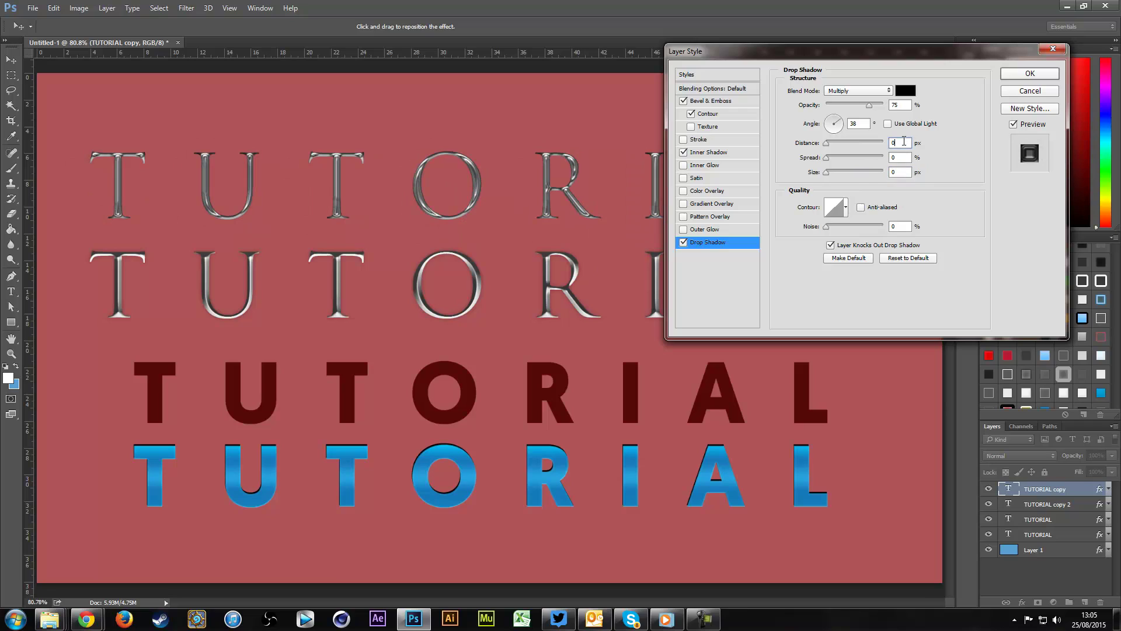
# Give the Drop Shadow a spread of 5%, a size of 10 px and an opacity of 25%
pyautogui.click(856, 124)
pyautogui.click(897, 141)
pyautogui.click(898, 157)
pyautogui.write('10')
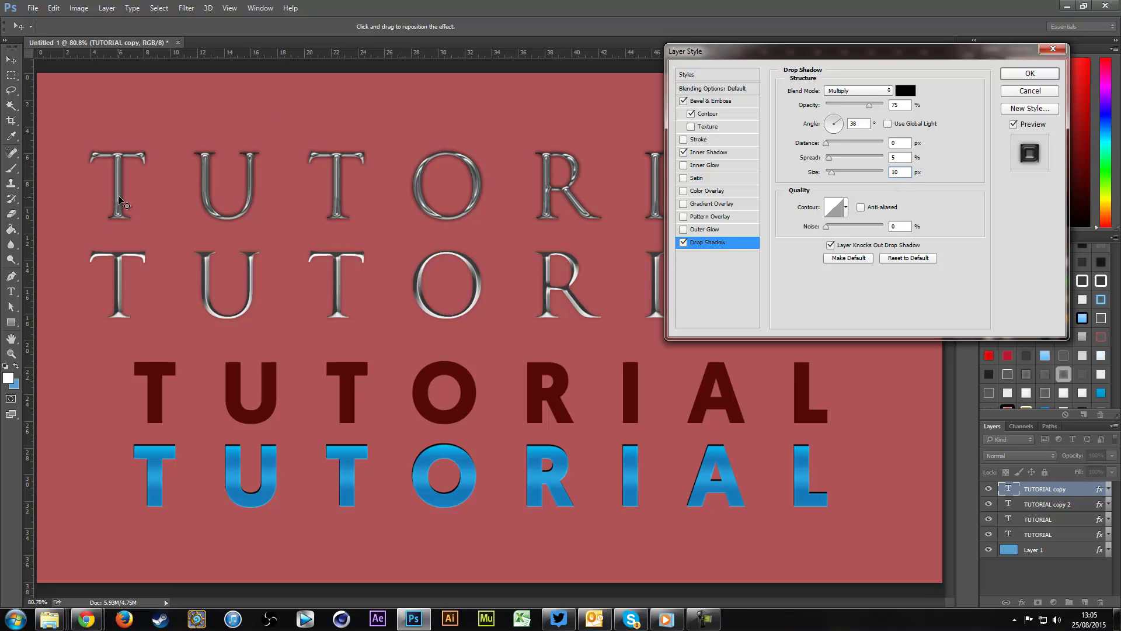
pyautogui.click(897, 104)
pyautogui.write('25')
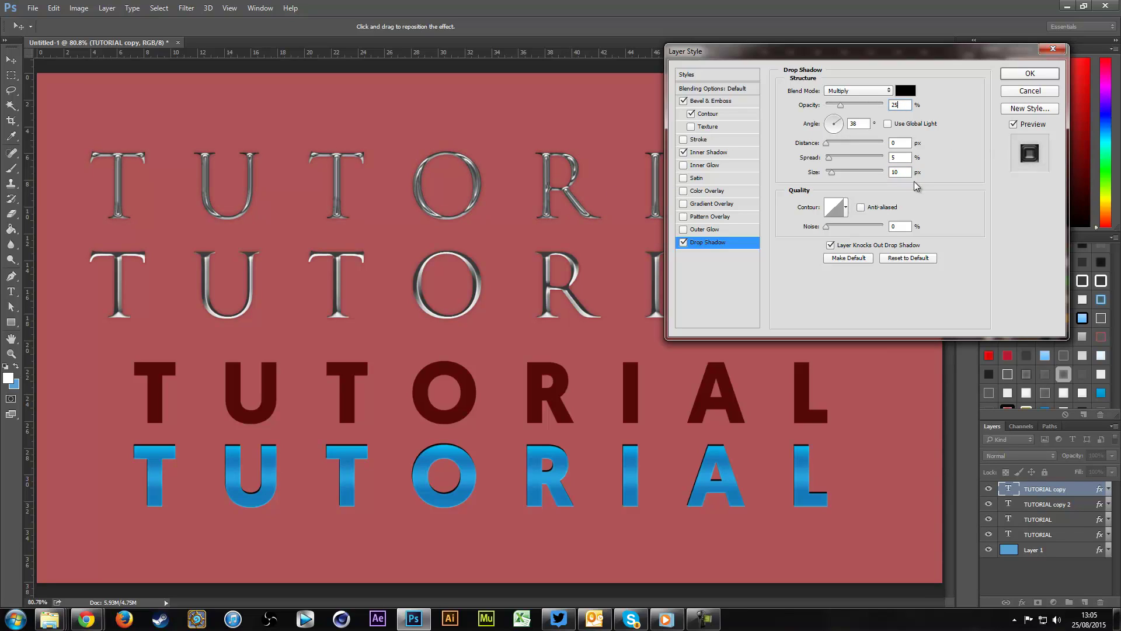
# Raise the Drop Shadow's opacity to 86% and try several contour shapes before restoring the linear contour
pyautogui.moveTo(865, 106); pyautogui.dragTo(875, 104)
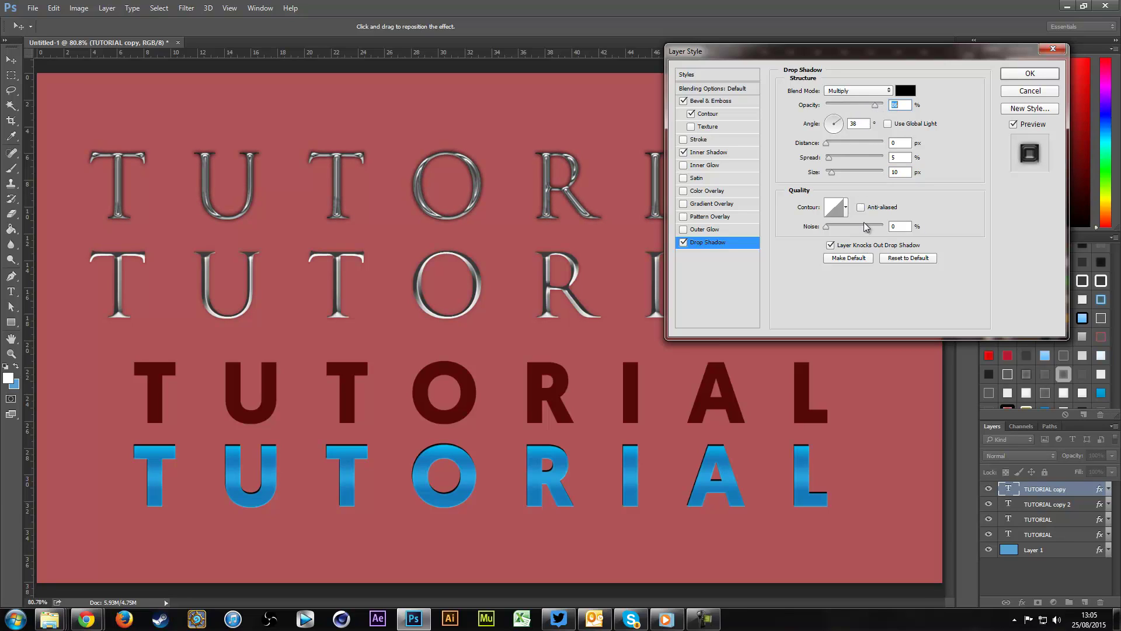
pyautogui.click(845, 209)
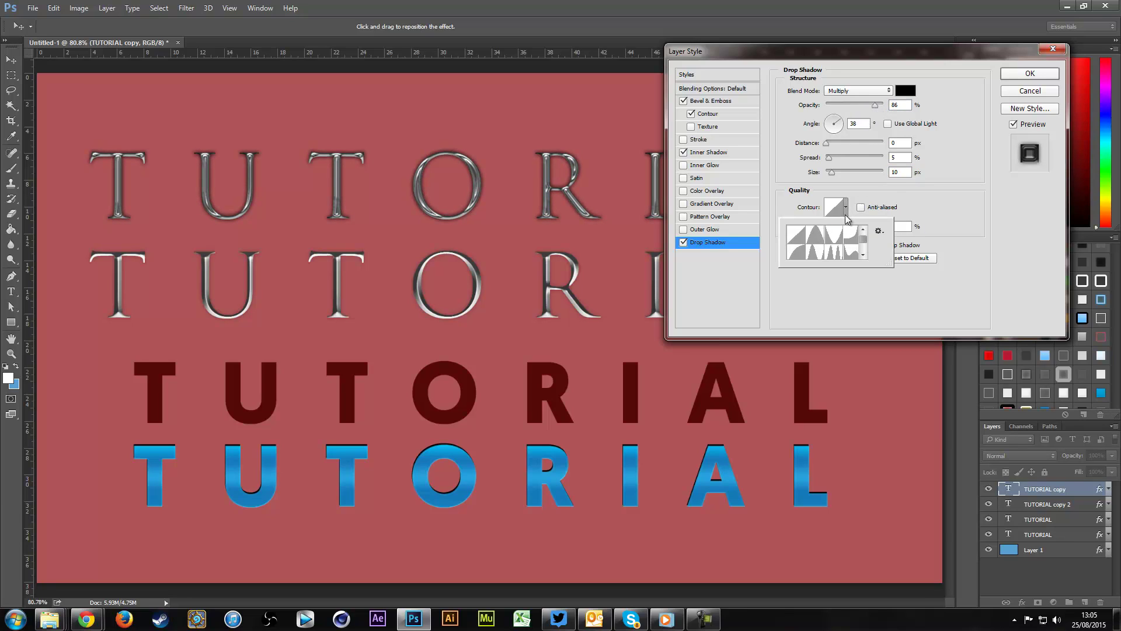
pyautogui.click(815, 237)
pyautogui.click(807, 256)
pyautogui.click(832, 252)
pyautogui.click(834, 233)
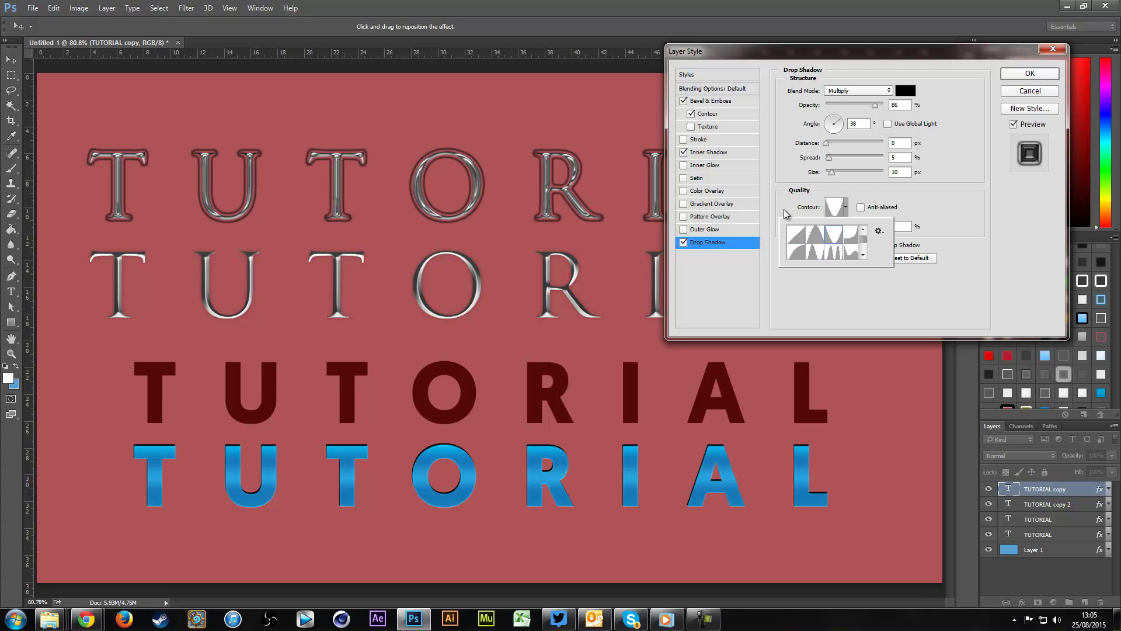
pyautogui.click(796, 235)
pyautogui.click(897, 173)
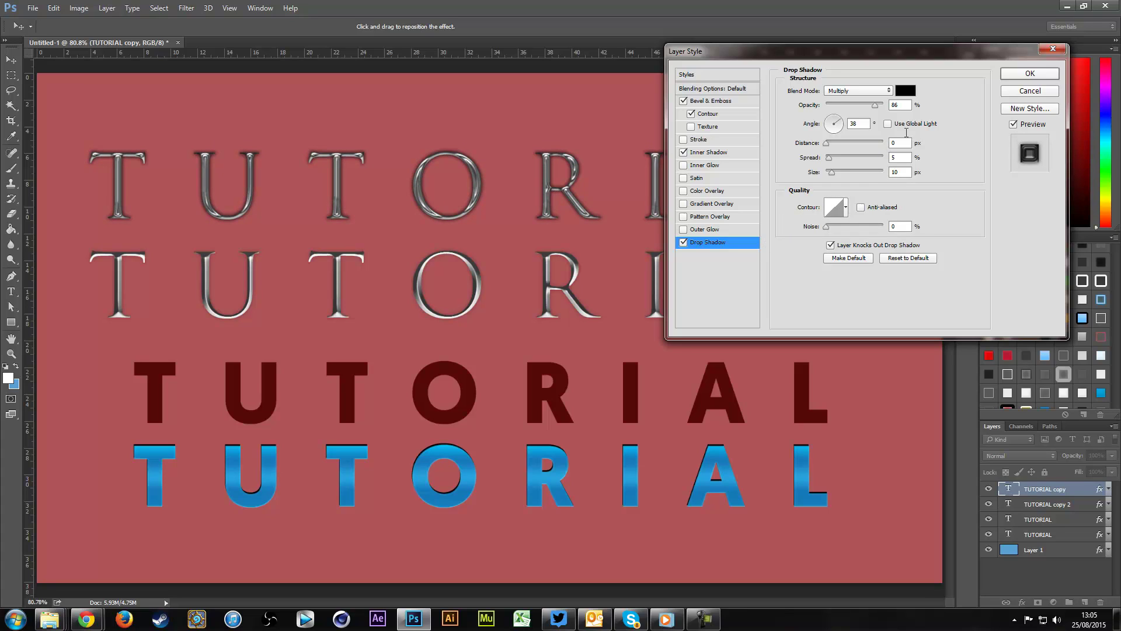
# Try other colours for the Drop Shadow and return it to black, 000000
pyautogui.click(906, 91)
pyautogui.click(752, 298)
pyautogui.moveTo(842, 332); pyautogui.dragTo(693, 549)
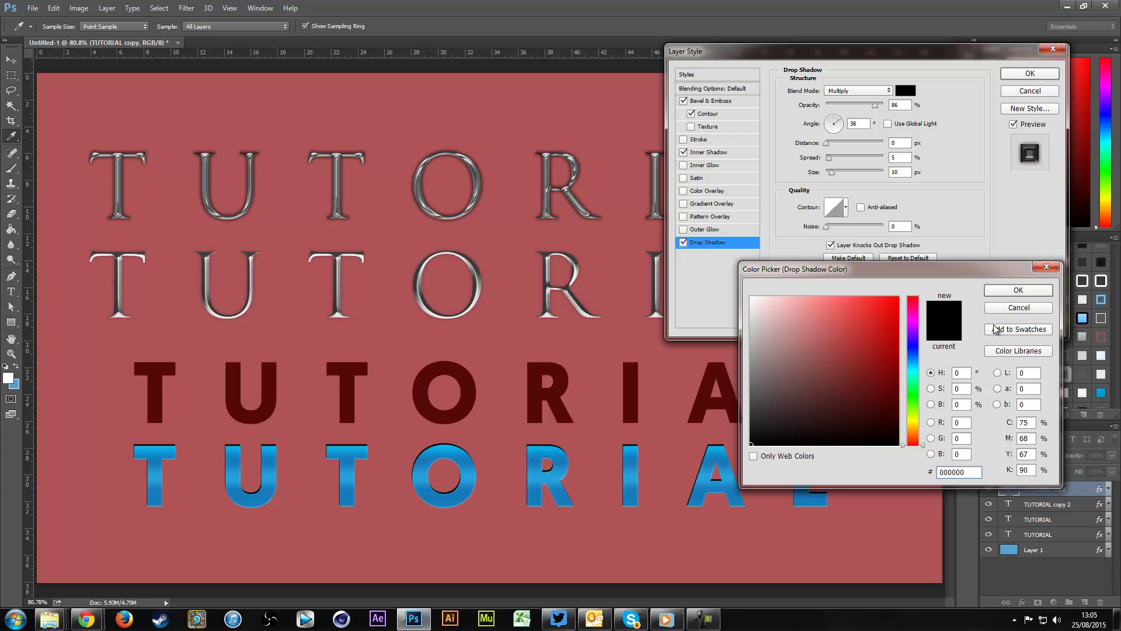
pyautogui.click(1019, 290)
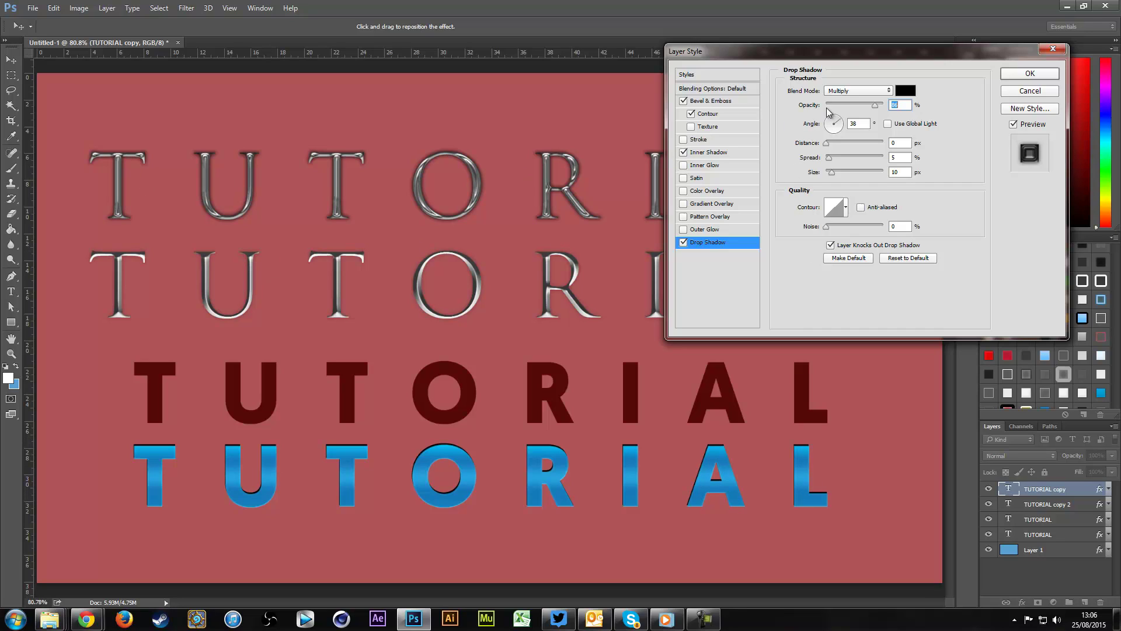
# Set the Drop Shadow's opacity to 100% and its spread and size to 0, and raise the distance by a few pixels
pyautogui.moveTo(876, 104); pyautogui.dragTo(887, 105)
pyautogui.click(906, 142)
pyautogui.click(901, 158)
pyautogui.click(899, 172)
pyautogui.write('0')
pyautogui.click(905, 143)
pyautogui.press('Up')
pyautogui.press('Up')
pyautogui.press('Up')
pyautogui.press('Up')
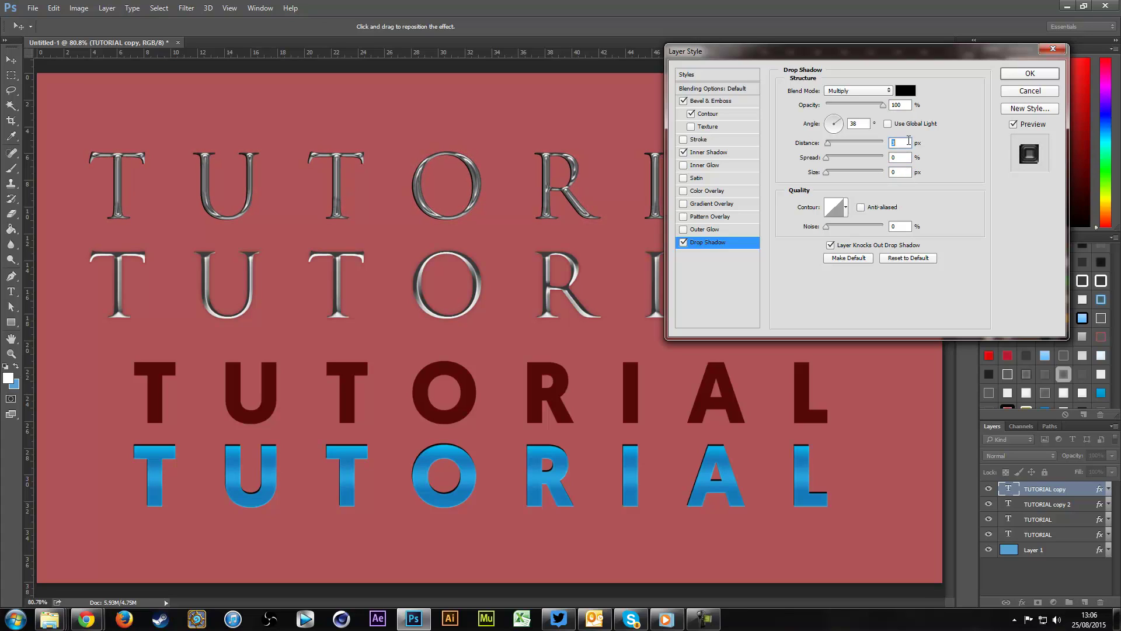
pyautogui.press('Up')
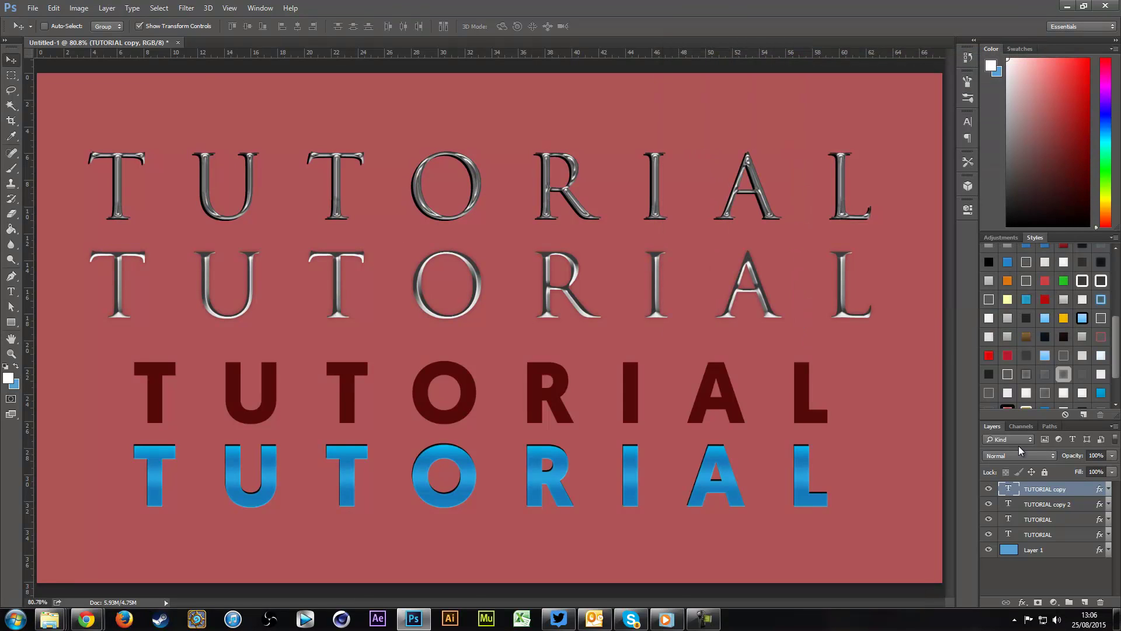
# Save the TUTORIAL copy layer's effects as a new style preset named "tu", without including the blending options
pyautogui.doubleClick(1022, 487)
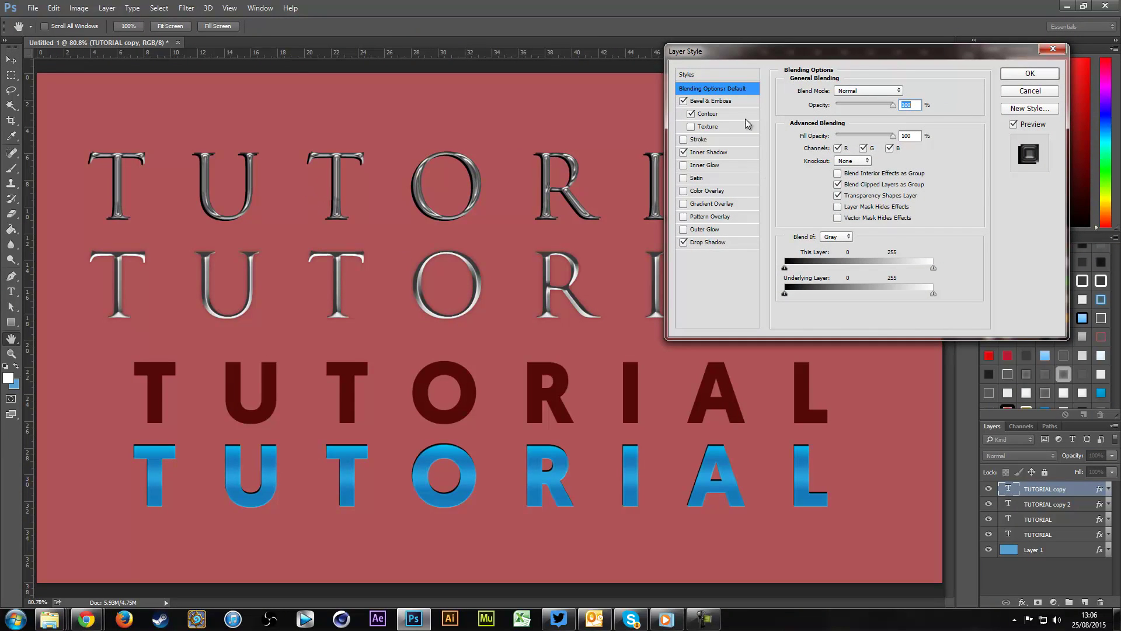
pyautogui.click(1023, 110)
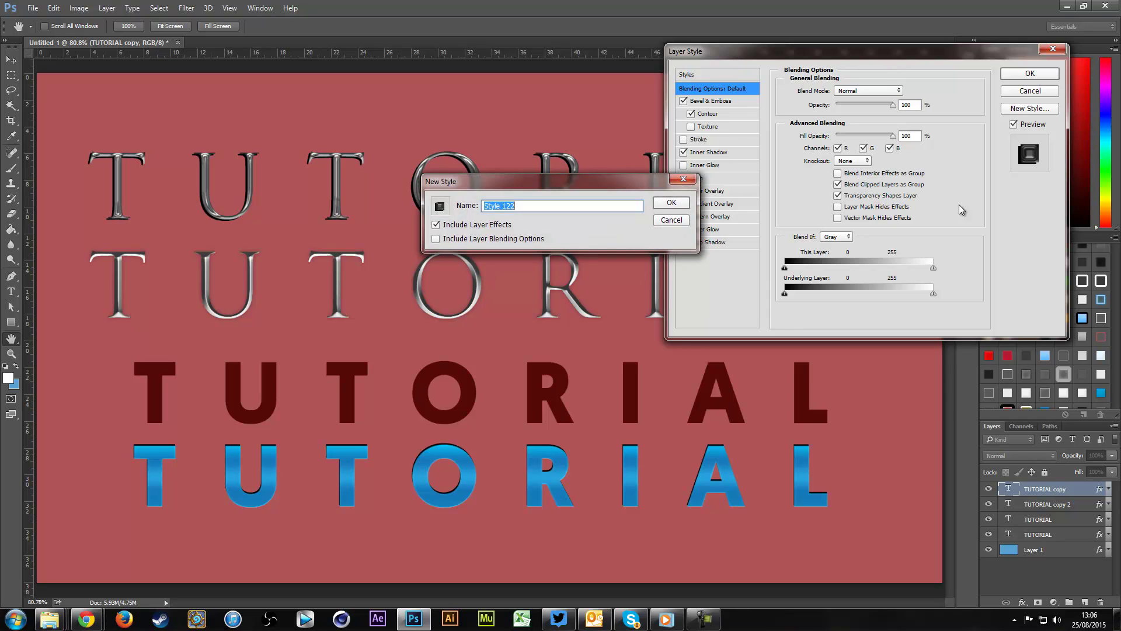
pyautogui.write('tu')
pyautogui.click(666, 204)
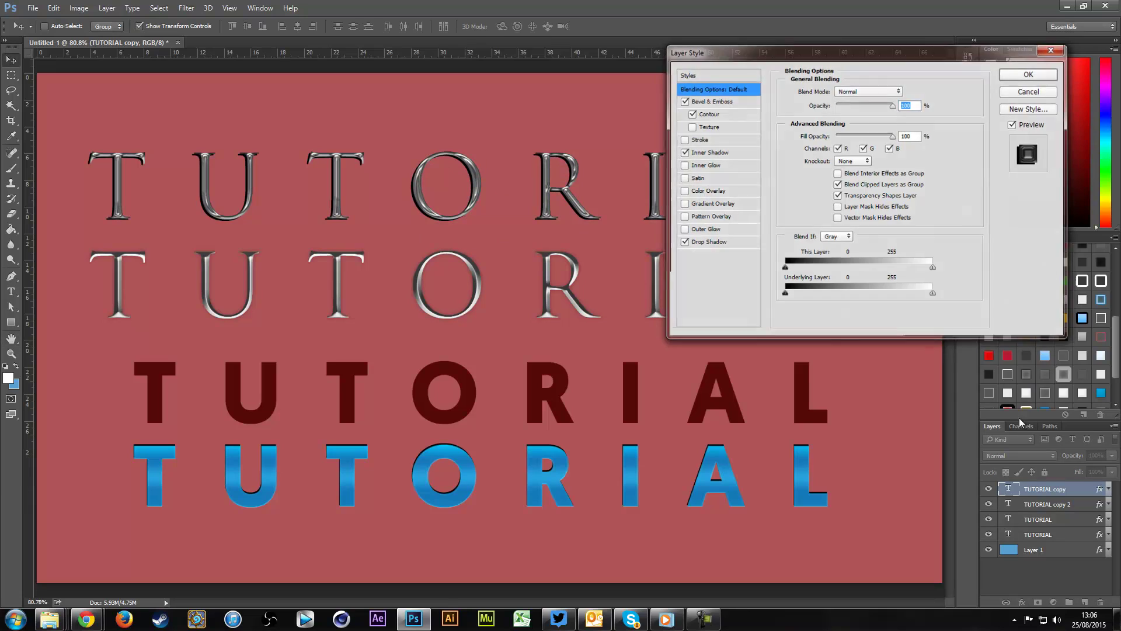
pyautogui.press('Return')
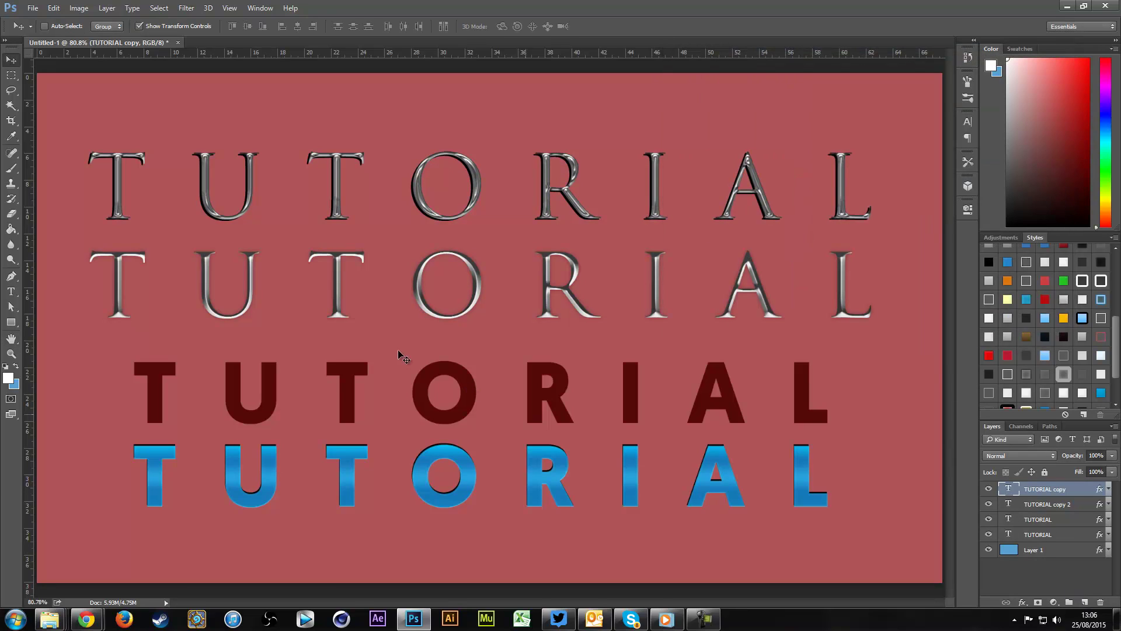
# Add a white text layer reading "turoal" in 184 pt Trajan Pro Regular and place it overlapping the topmost TUTORIAL line
pyautogui.click(11, 292)
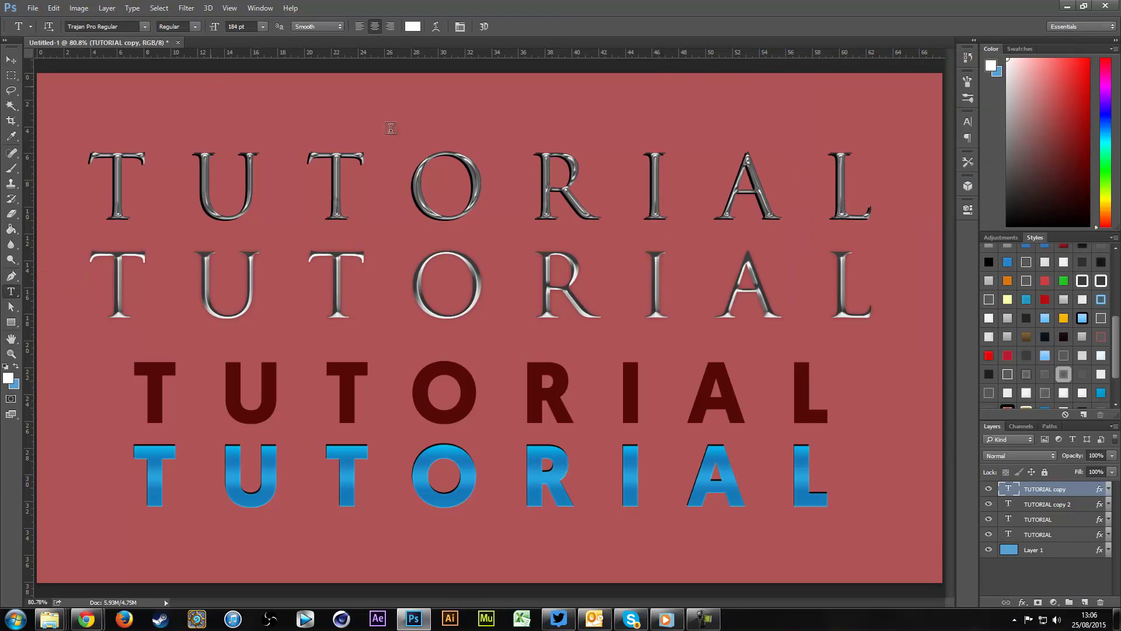
pyautogui.click(210, 87)
pyautogui.write('STROKE')
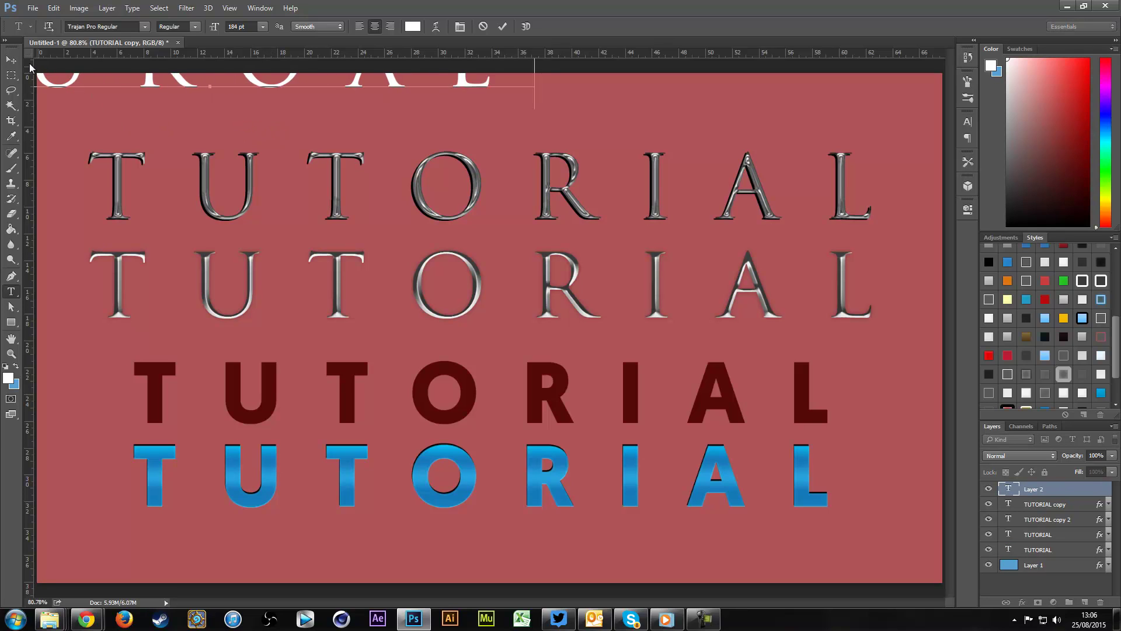
pyautogui.moveTo(107, 92); pyautogui.dragTo(320, 169)
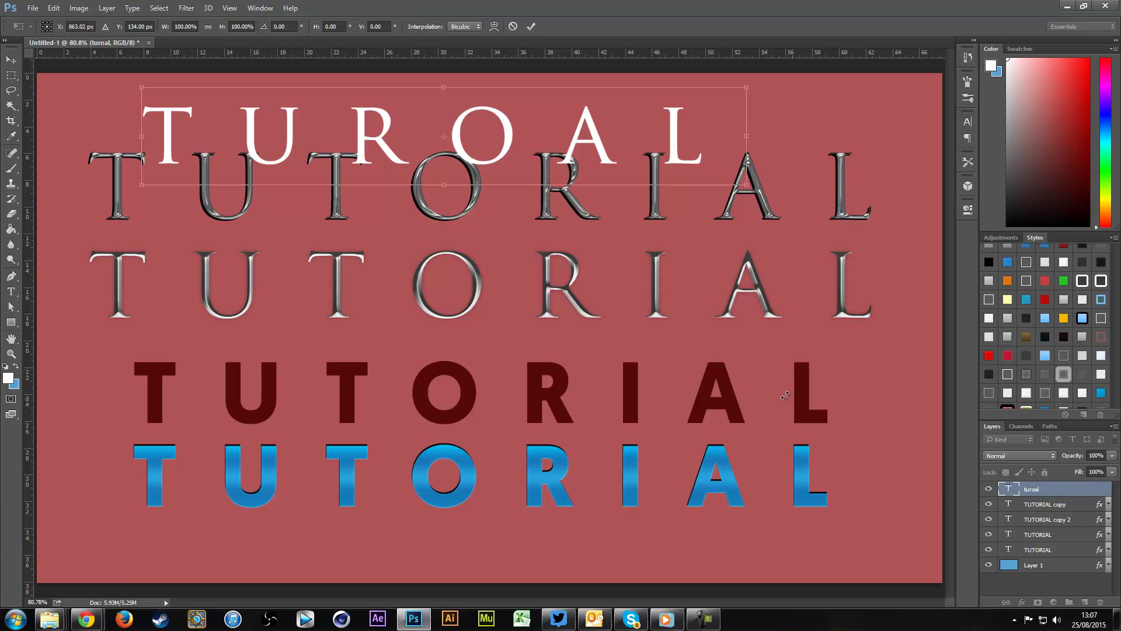
pyautogui.click(427, 618)
pyautogui.click(426, 617)
pyautogui.press('Return')
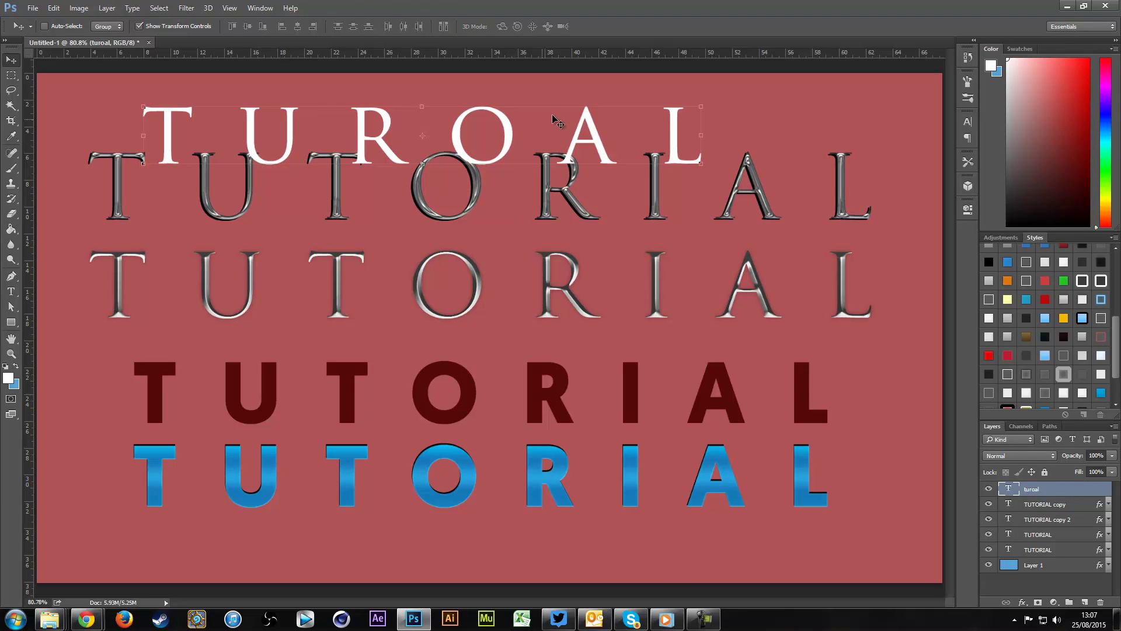
# Apply the newly saved style, the last preset in the styles list, to the turoal text layer
pyautogui.doubleClick(1022, 490)
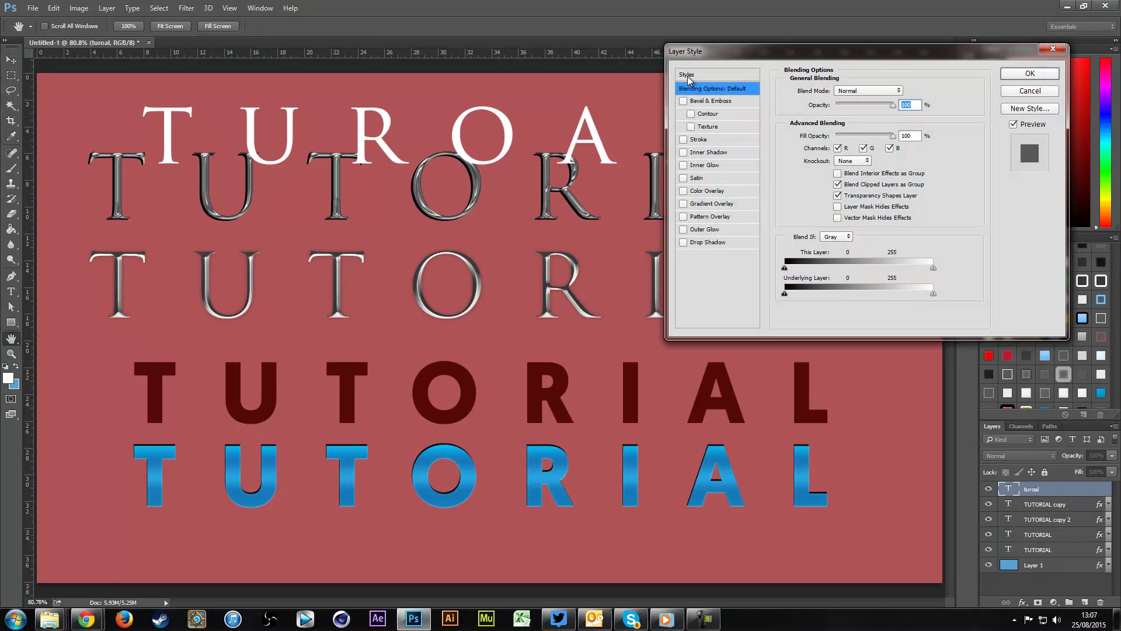
pyautogui.click(688, 78)
pyautogui.scroll(-3, 878, 175)
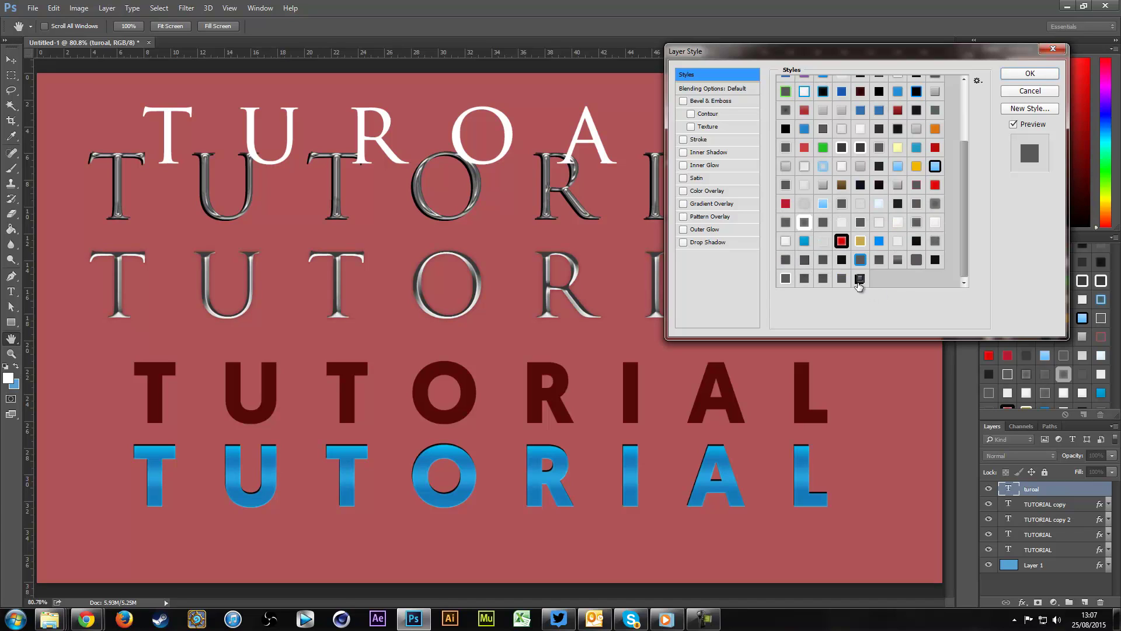
pyautogui.click(860, 279)
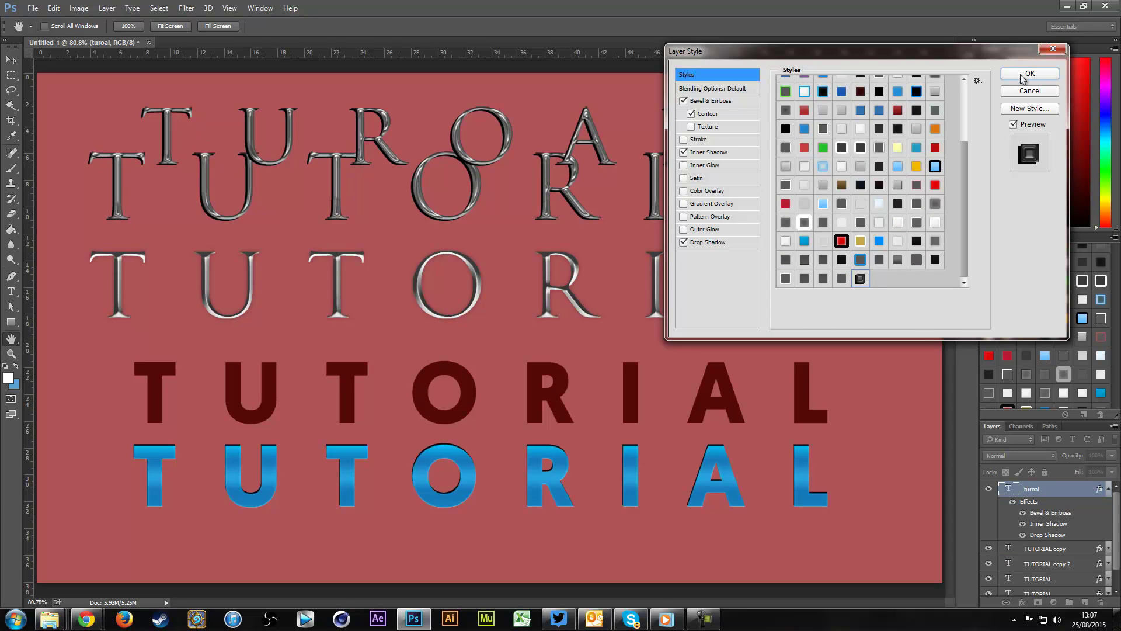
pyautogui.click(1028, 74)
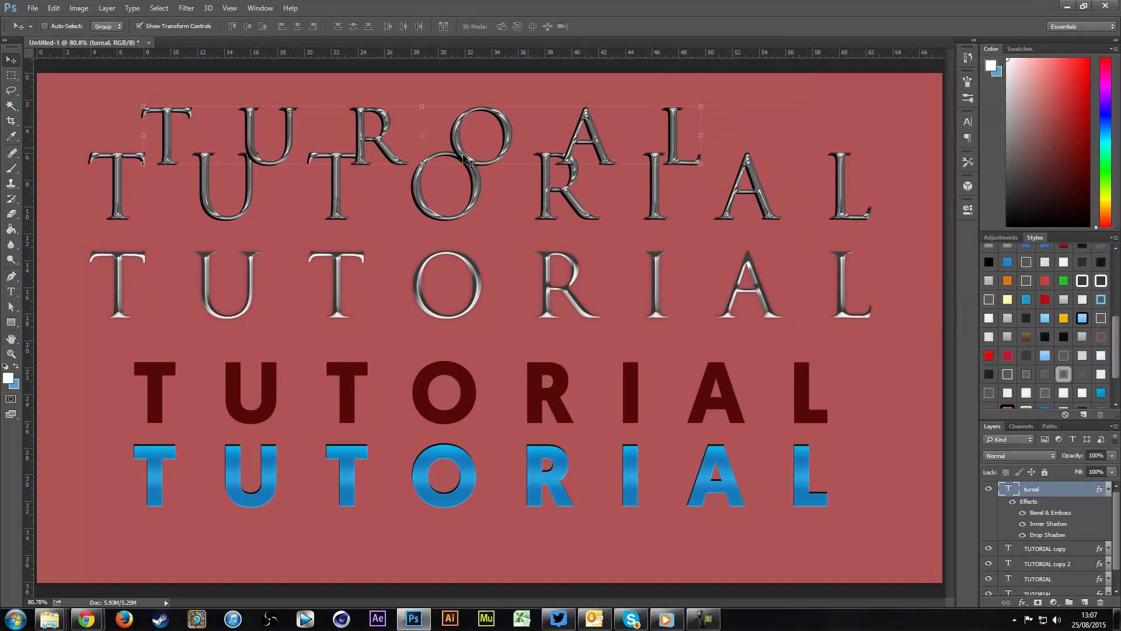
# Set the turoal text's font size to 72 pt and position it above the topmost TUTORIAL line
pyautogui.moveTo(249, 147); pyautogui.dragTo(259, 135)
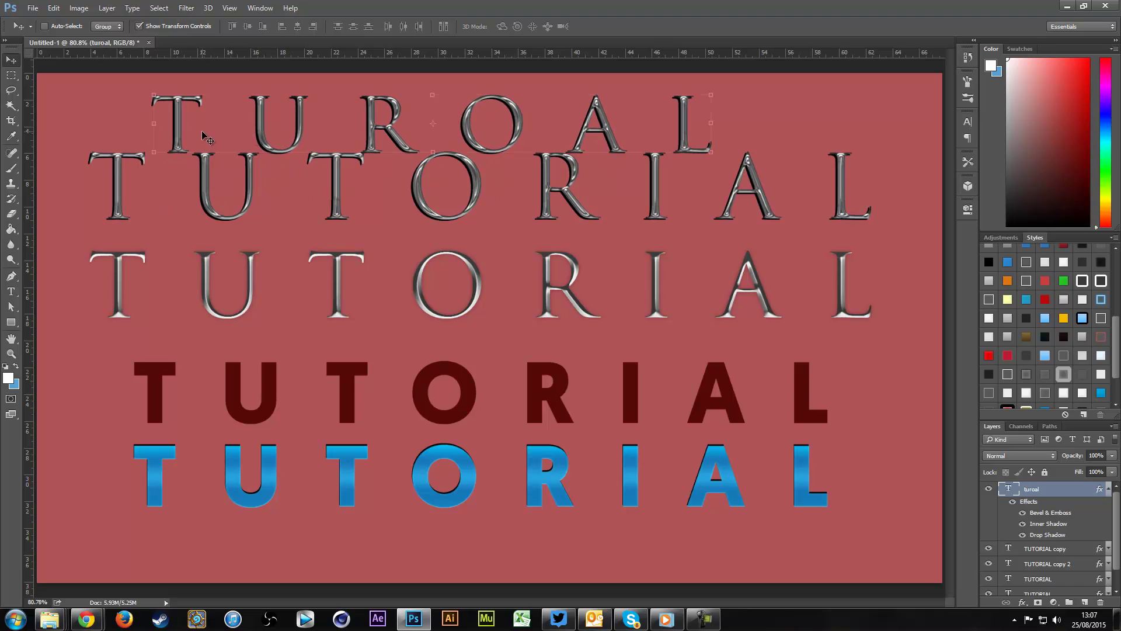
pyautogui.click(11, 291)
pyautogui.click(263, 27)
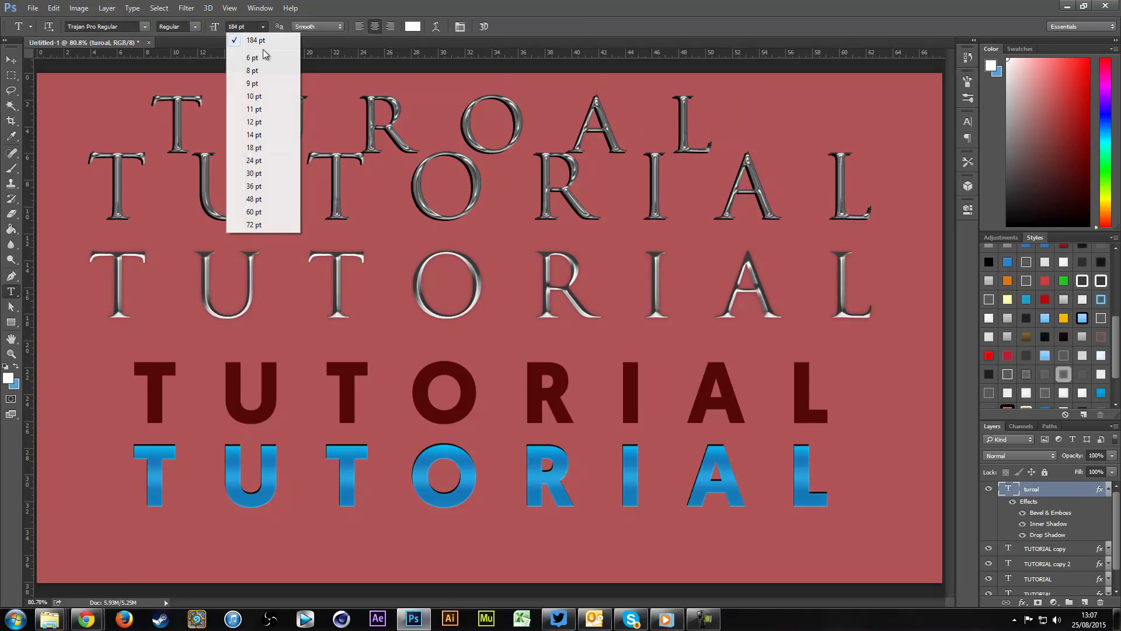
pyautogui.click(269, 226)
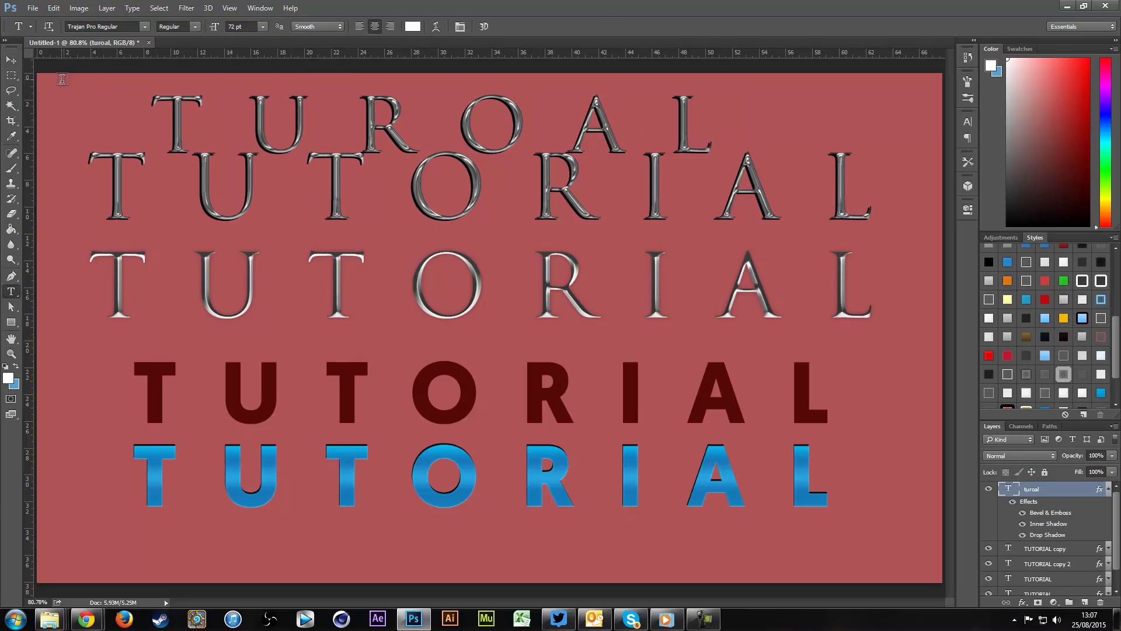
pyautogui.click(11, 60)
pyautogui.moveTo(518, 348); pyautogui.dragTo(472, 330)
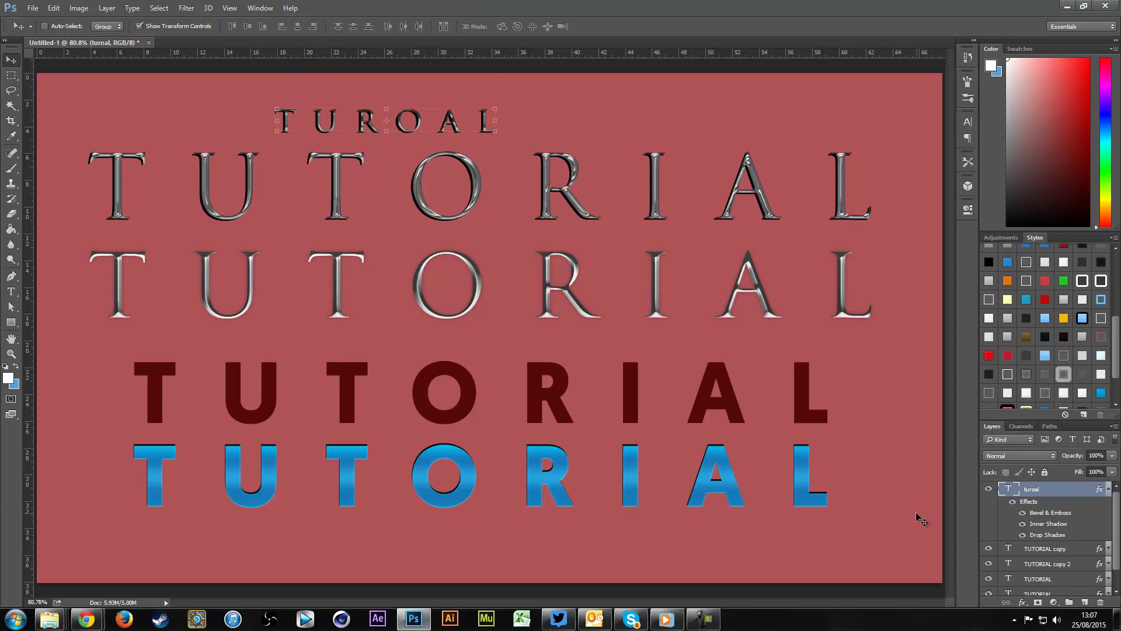
# Collapse the turoal layer's effects list and review its Bevel & Emboss settings
pyautogui.click(1109, 494)
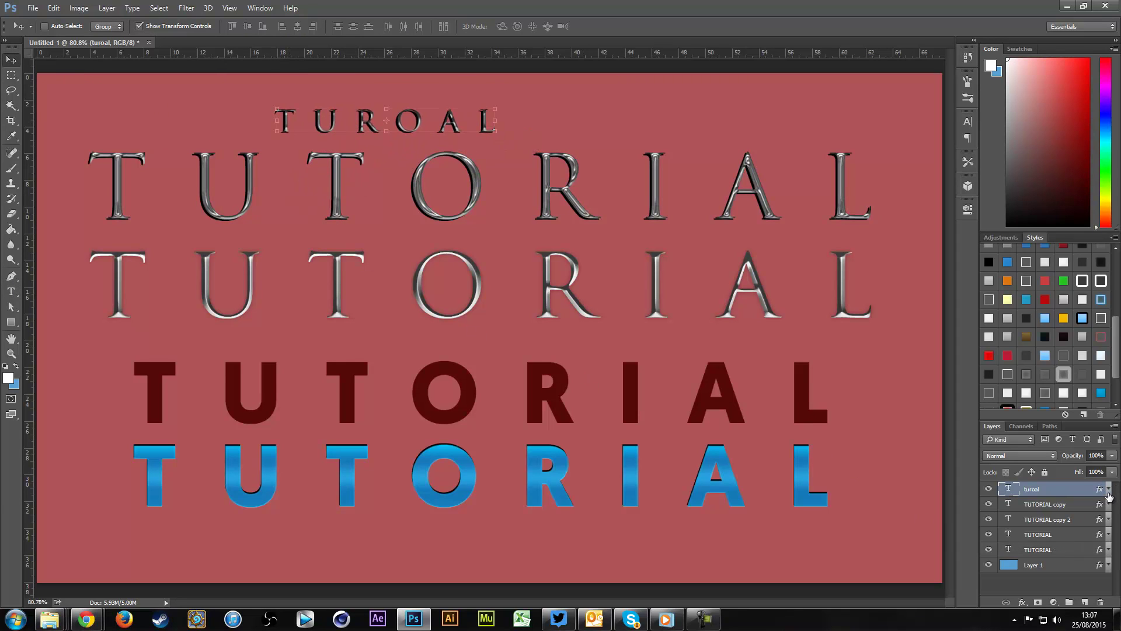
pyautogui.doubleClick(1023, 491)
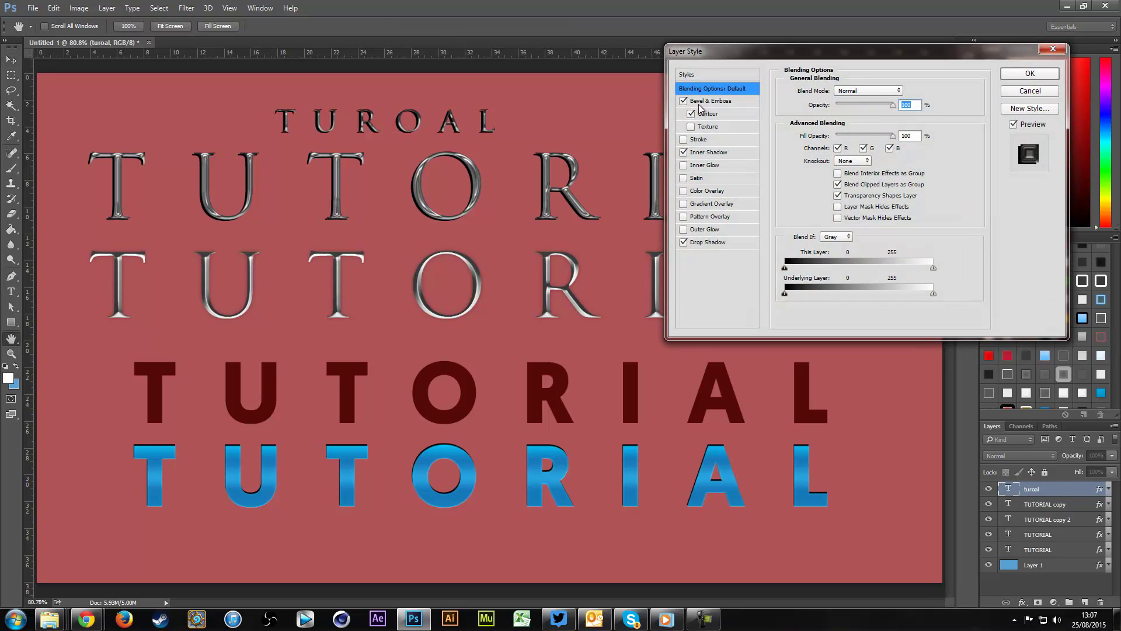
pyautogui.click(708, 102)
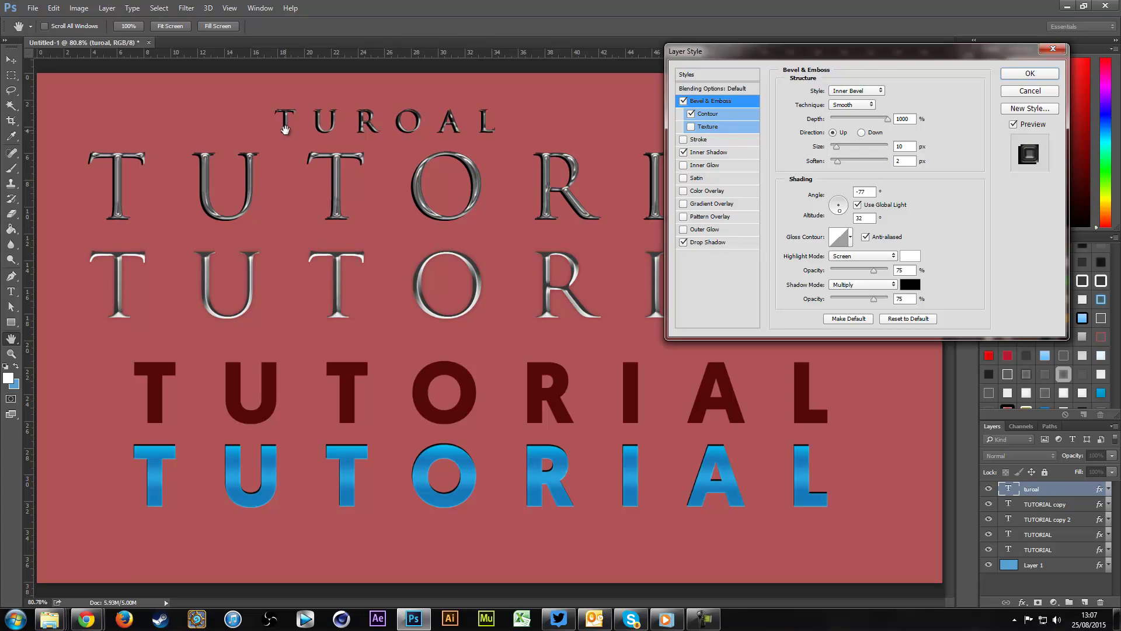
pyautogui.click(1030, 73)
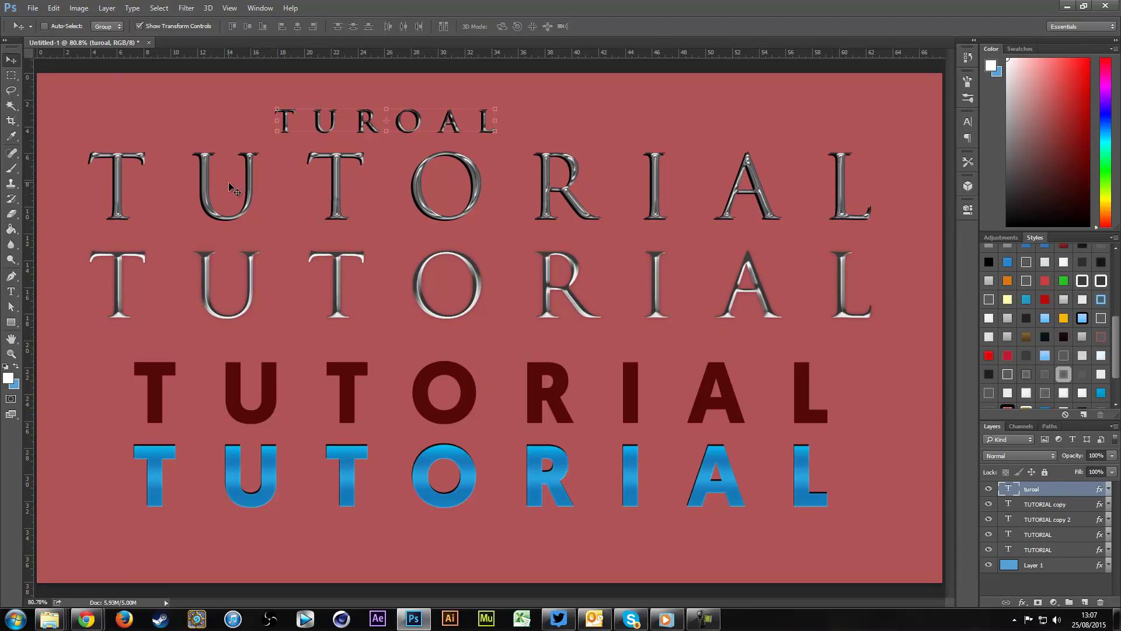
# Scale the turoal layer's effects to 25% and move the text between the two metallic TUTORIAL lines
pyautogui.click(114, 11)
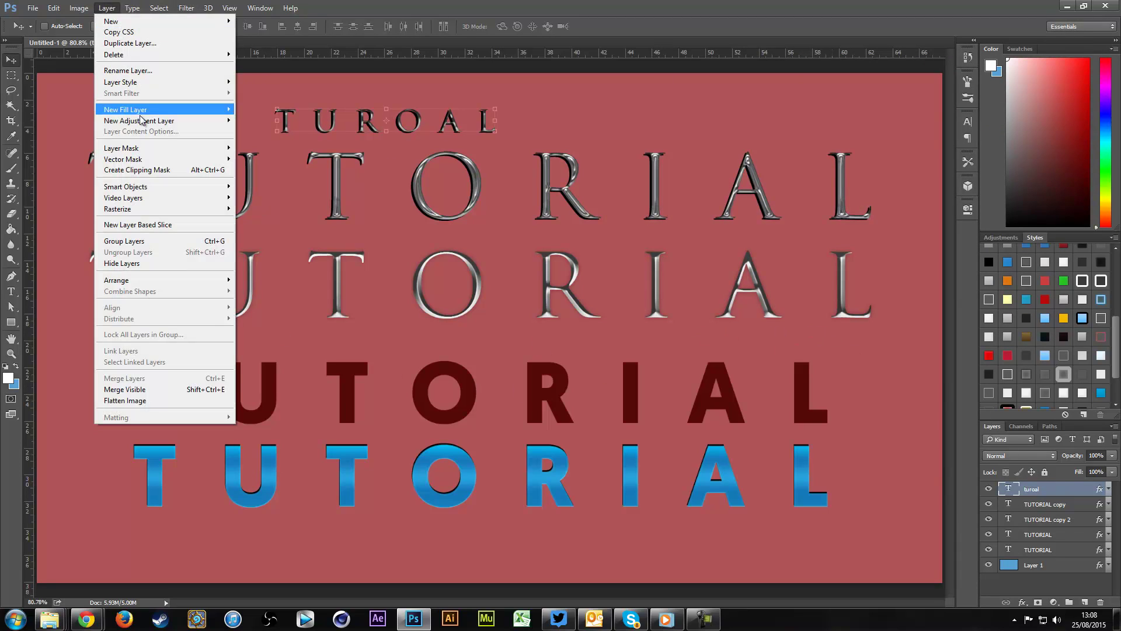
pyautogui.moveTo(150, 82)
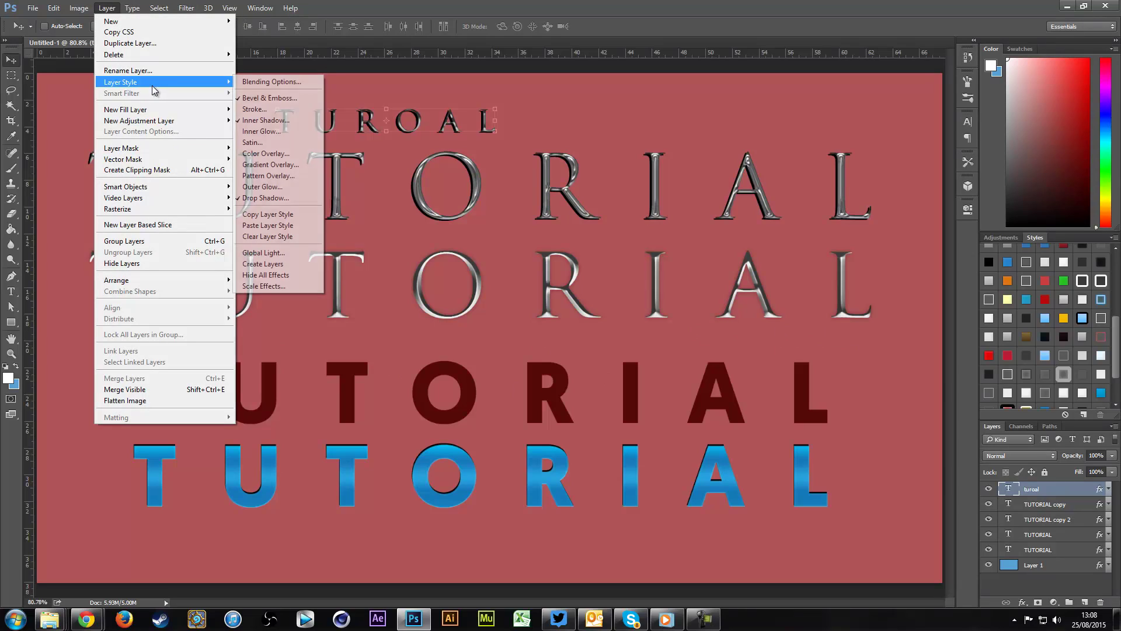
pyautogui.click(275, 286)
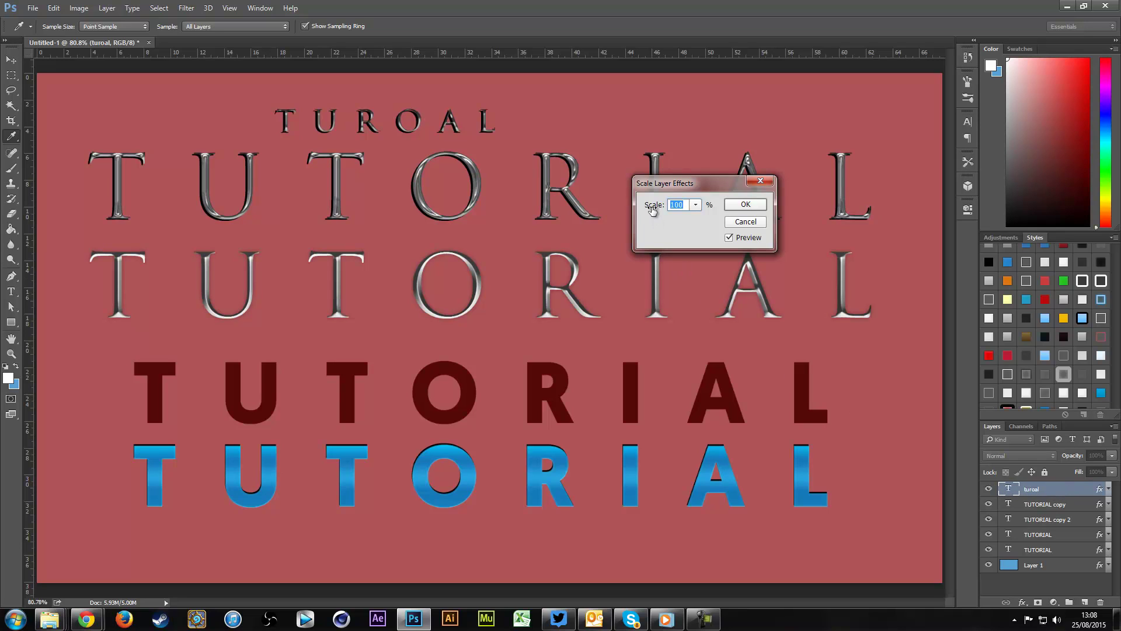
pyautogui.write('25')
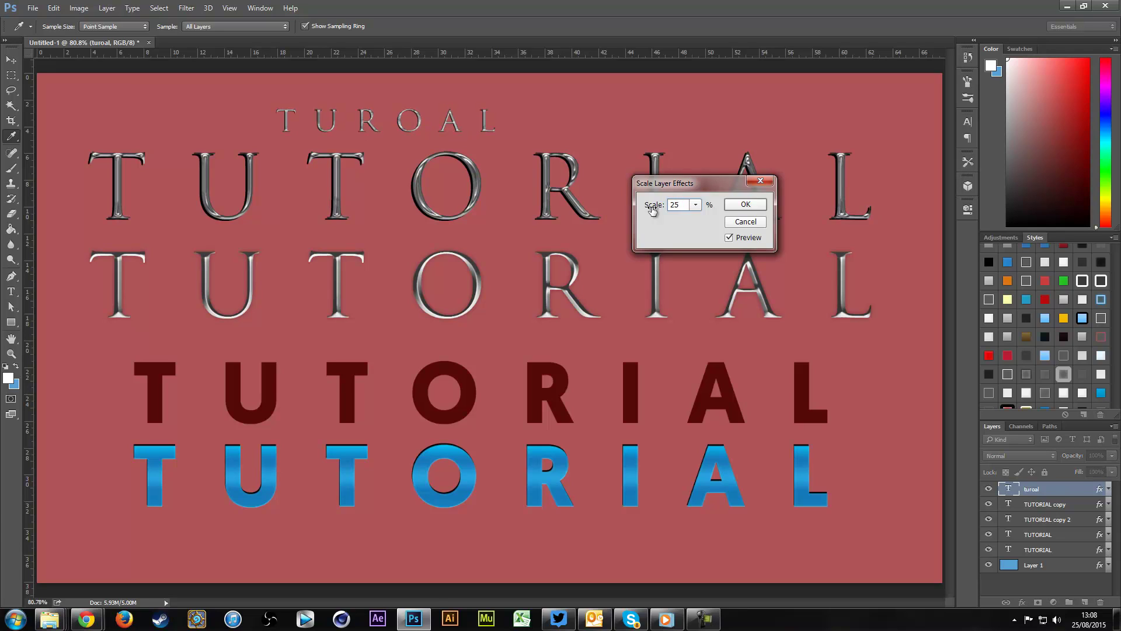
pyautogui.click(742, 206)
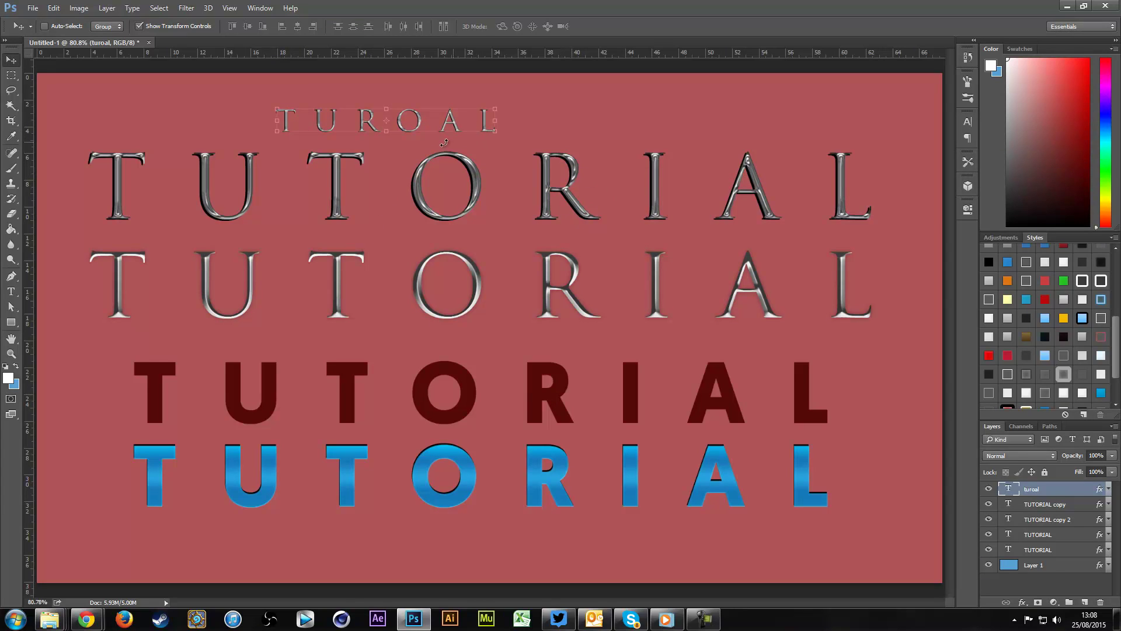
pyautogui.moveTo(432, 121); pyautogui.dragTo(480, 232)
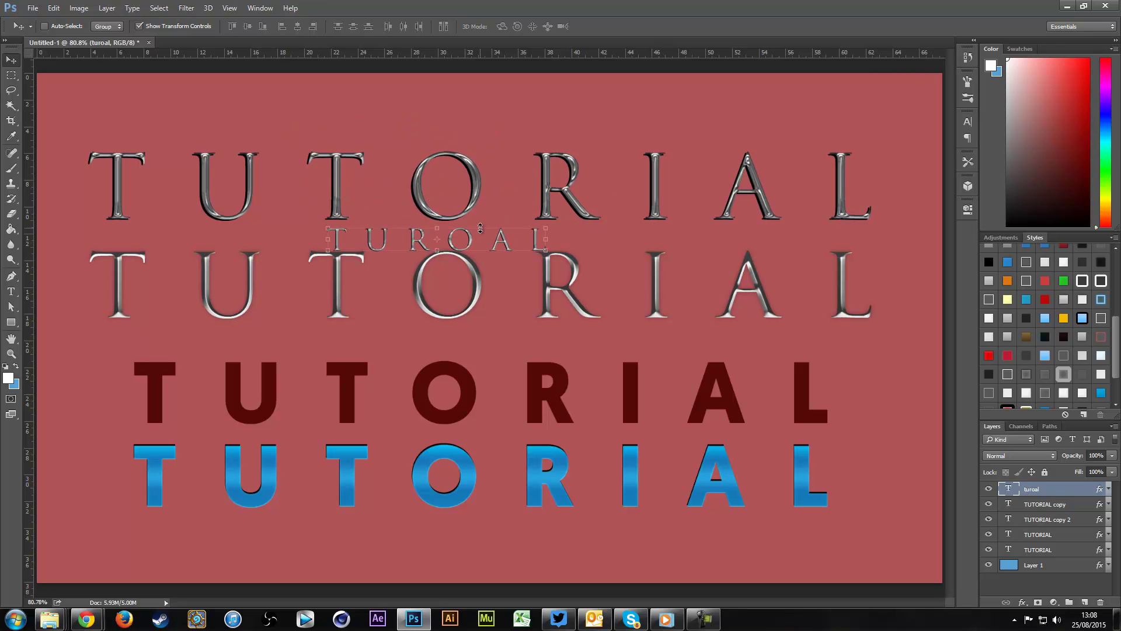
pyautogui.scroll(3, 481, 232)
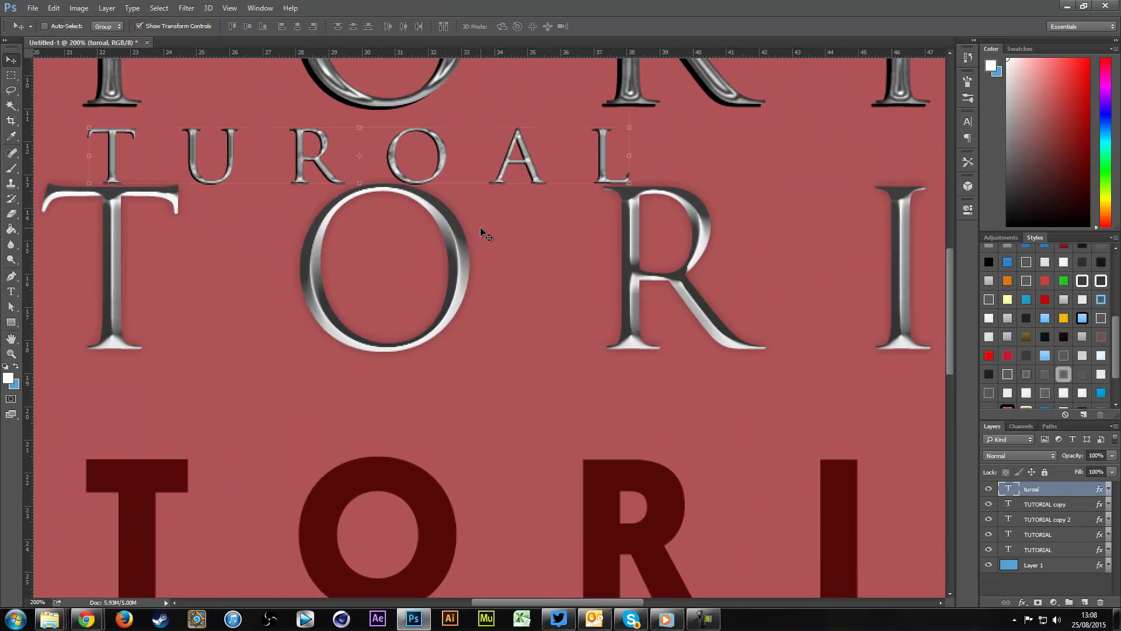
# Try rescaling the turoal layer's effects from well above 100% down to 1%, and fit the whole document in view
pyautogui.scroll(2, 482, 231)
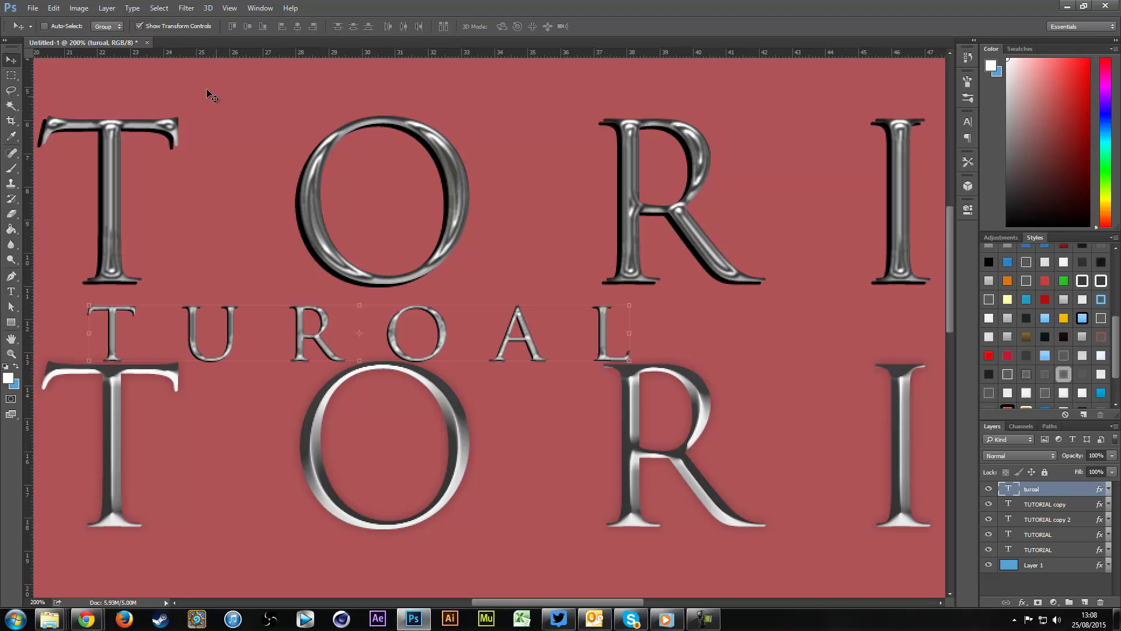
pyautogui.click(107, 8)
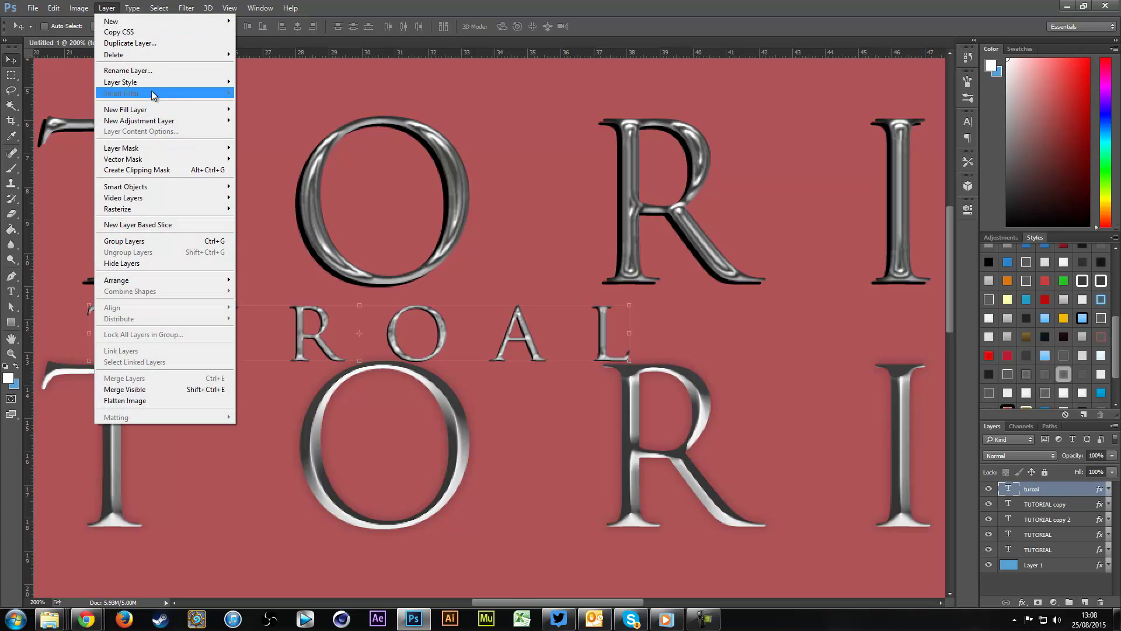
pyautogui.click(280, 285)
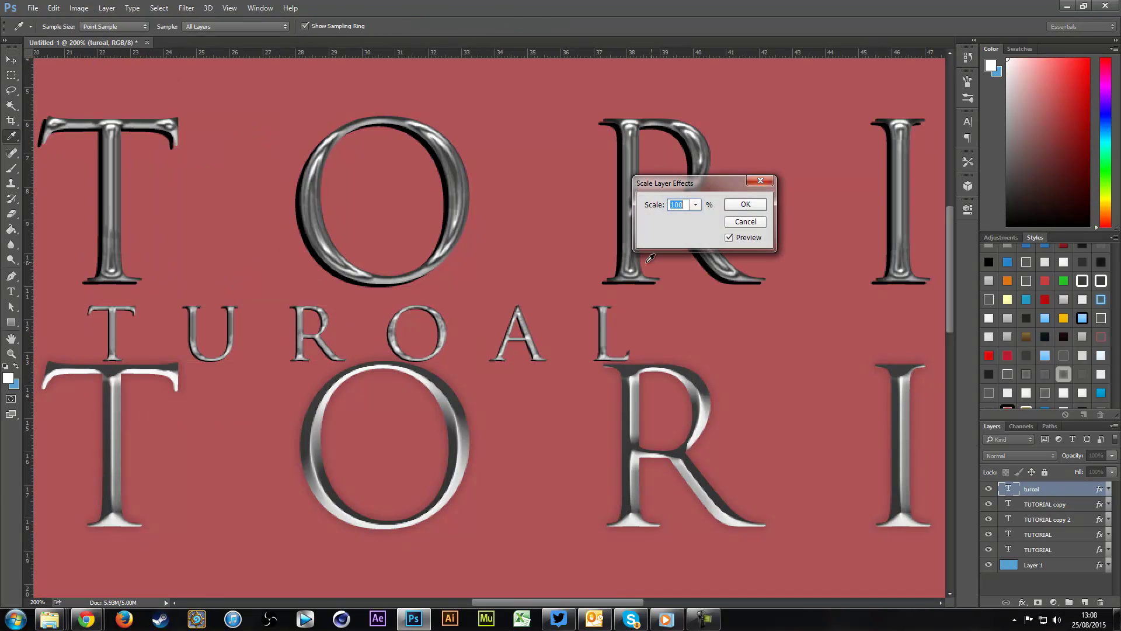
pyautogui.moveTo(652, 204); pyautogui.dragTo(772, 212)
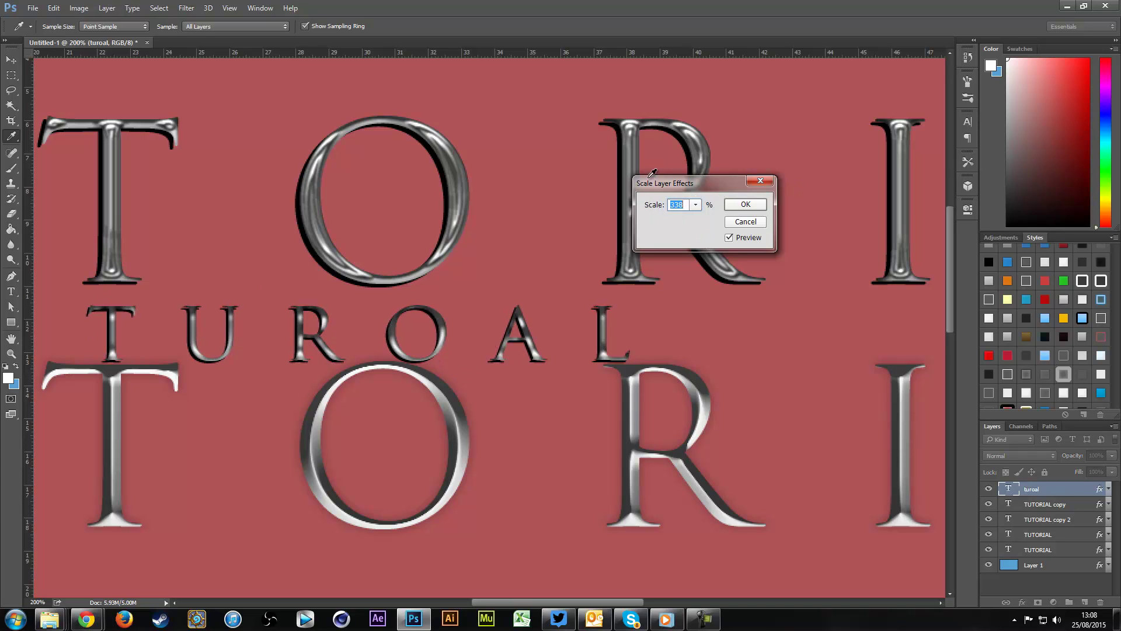
pyautogui.moveTo(657, 208); pyautogui.dragTo(674, 248)
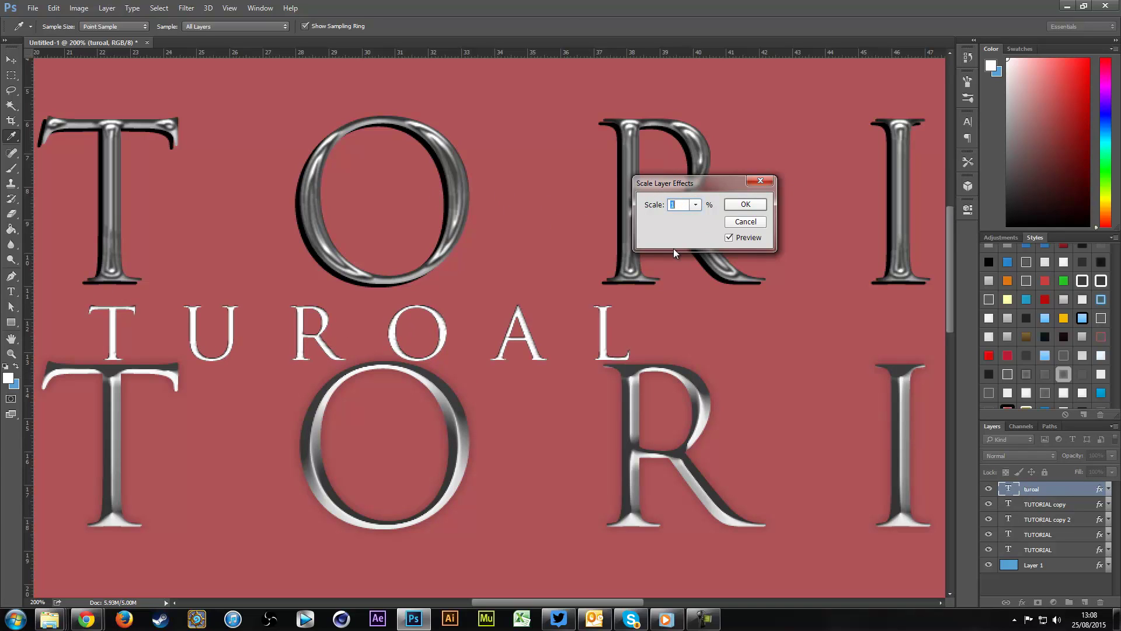
pyautogui.press('Return')
pyautogui.press('v')
pyautogui.hotkey('ctrl', '0')
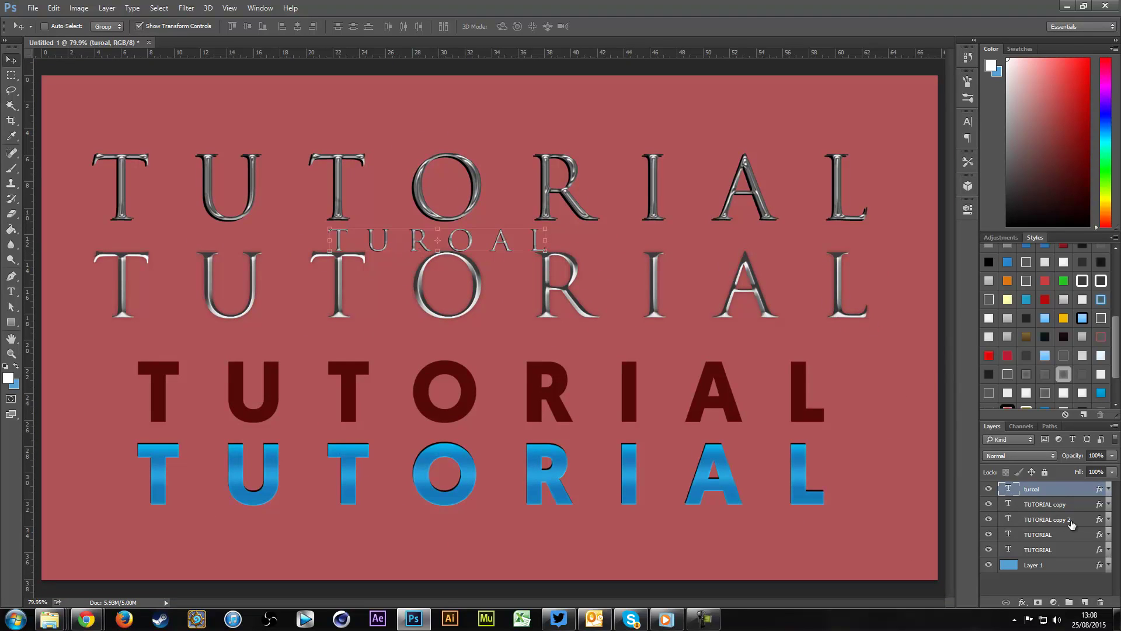
# Look through the available style presets, including the saved one at the end, and select the turoal layer
pyautogui.click(1045, 580)
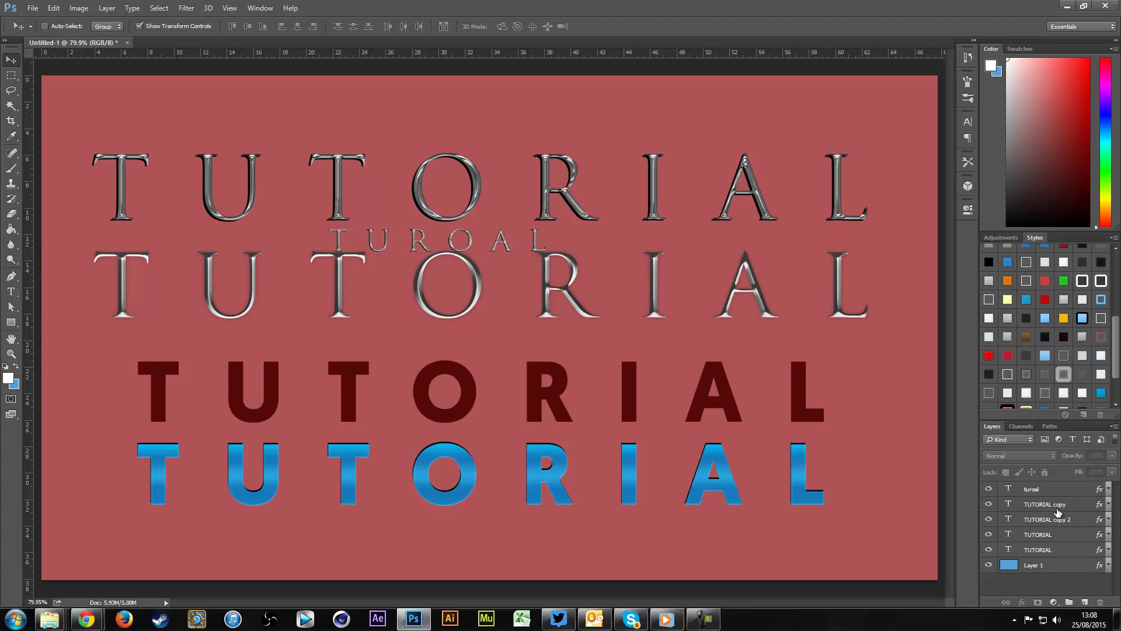
pyautogui.scroll(-3, 1060, 329)
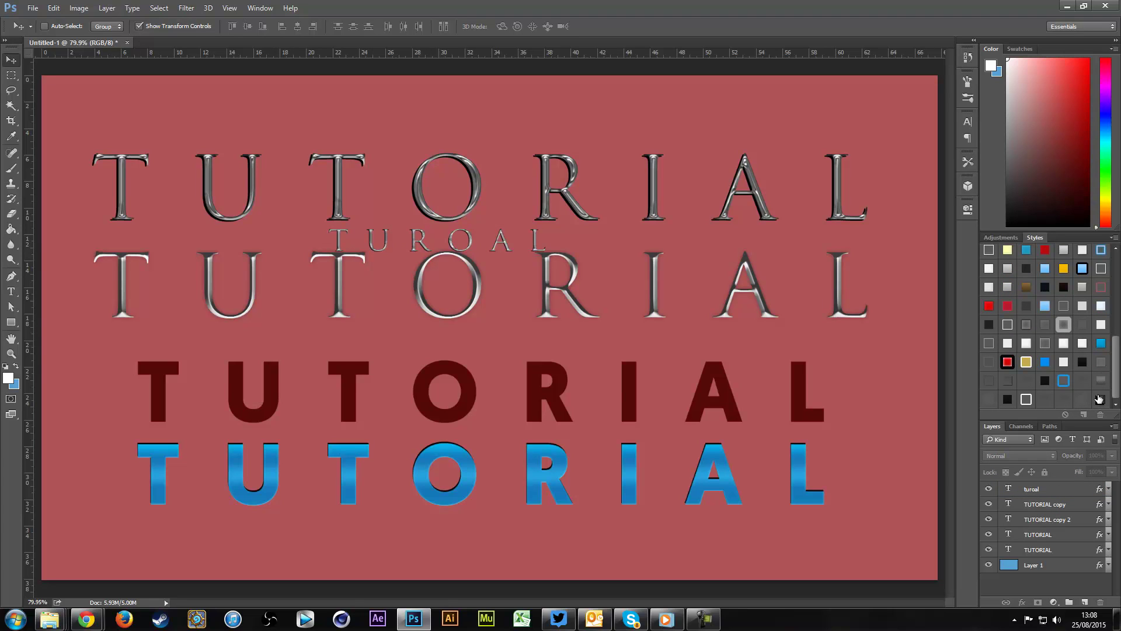
pyautogui.scroll(10, 1053, 339)
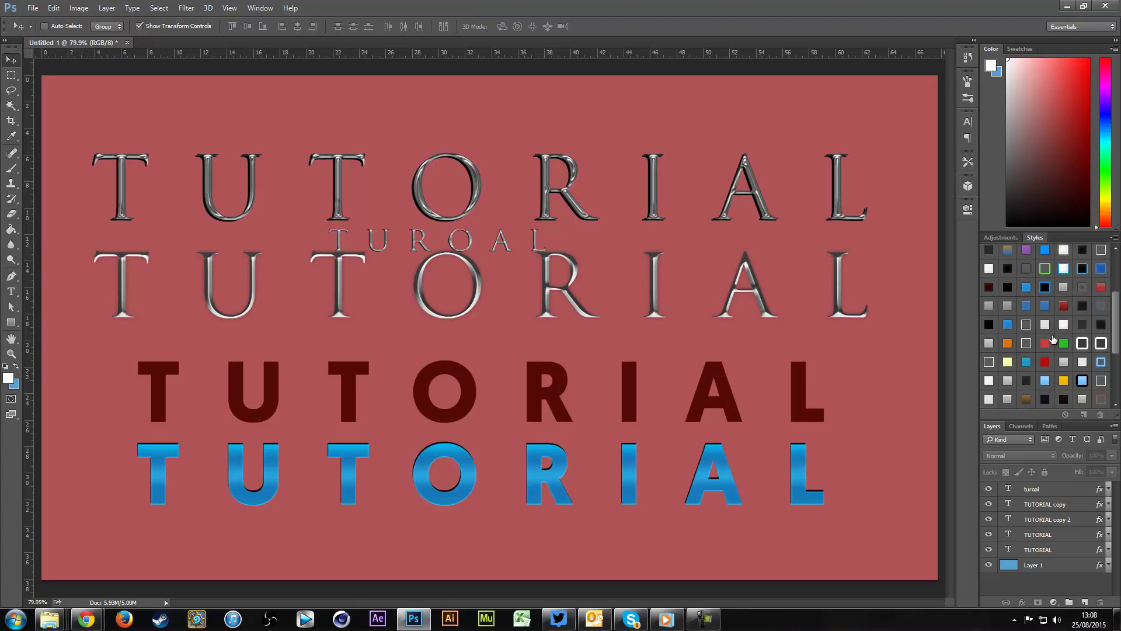
pyautogui.scroll(-3, 1027, 363)
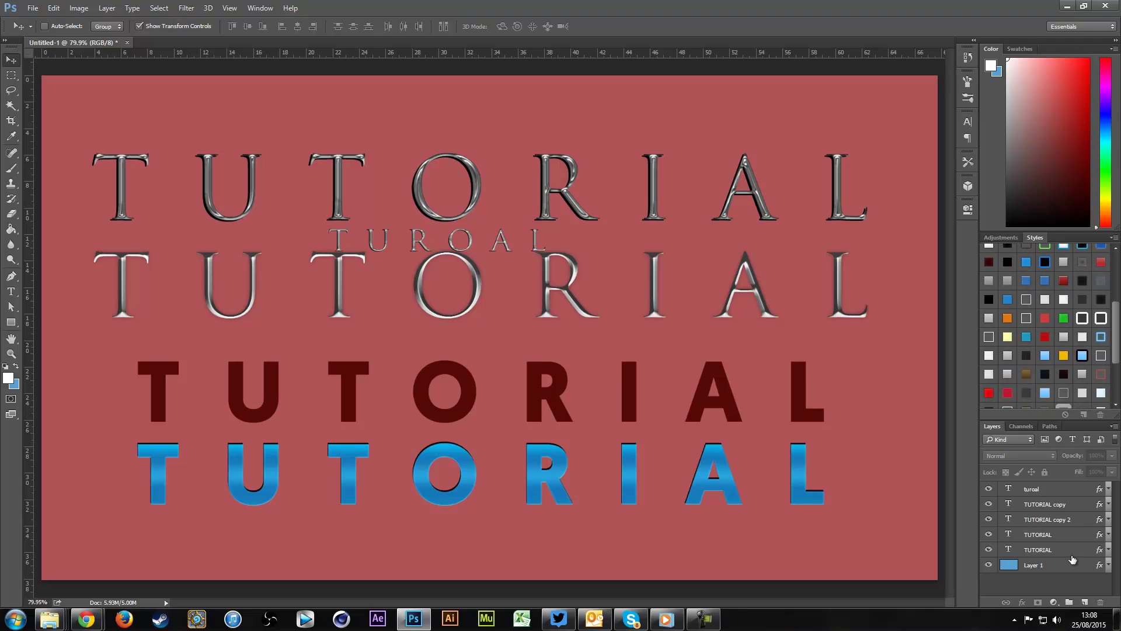
pyautogui.click(1045, 487)
pyautogui.click(1028, 575)
pyautogui.click(1055, 494)
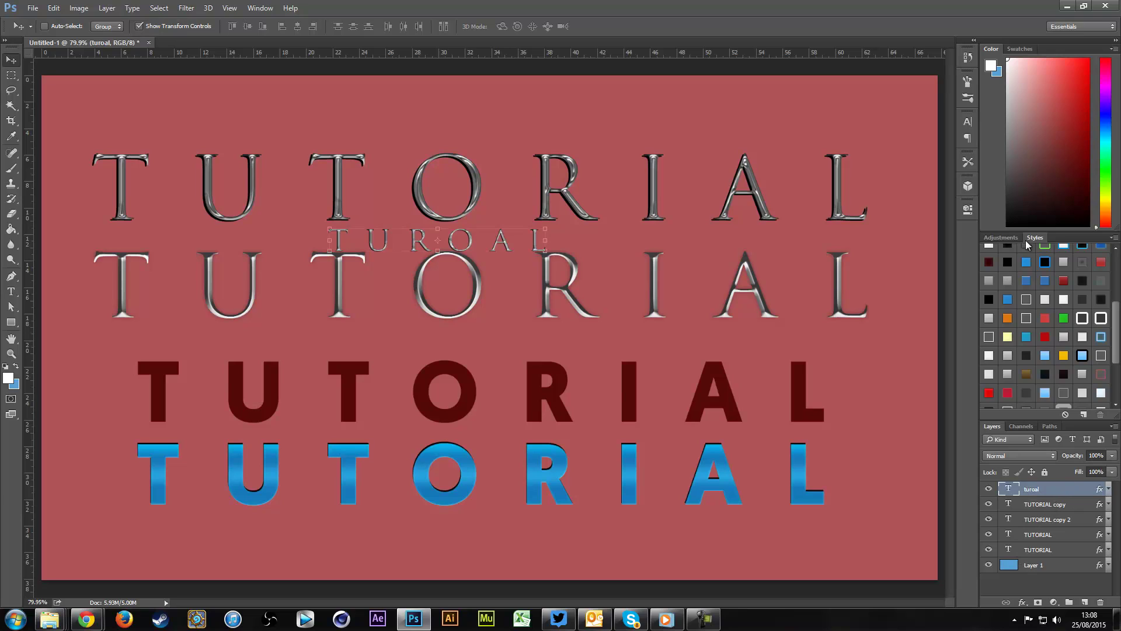
pyautogui.scroll(-5, 1057, 347)
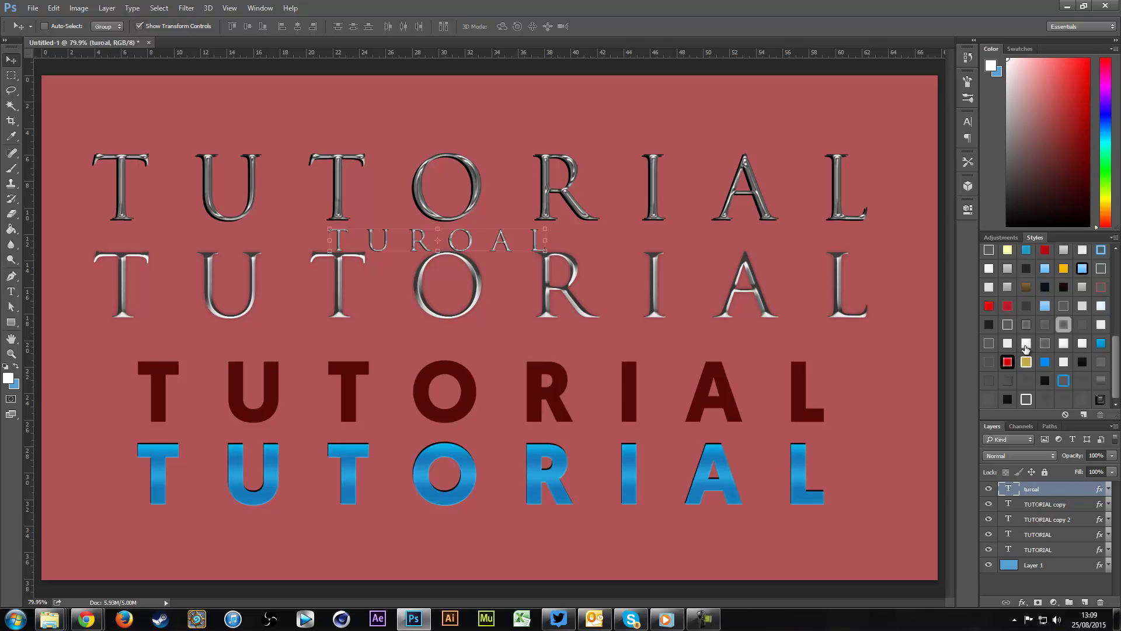
# Copy the turoal layer's style and paste it onto the lower metallic TUTORIAL text, the layer directly above Layer 1
pyautogui.click(1045, 506)
pyautogui.click(1056, 490)
pyautogui.rightClick(1071, 491)
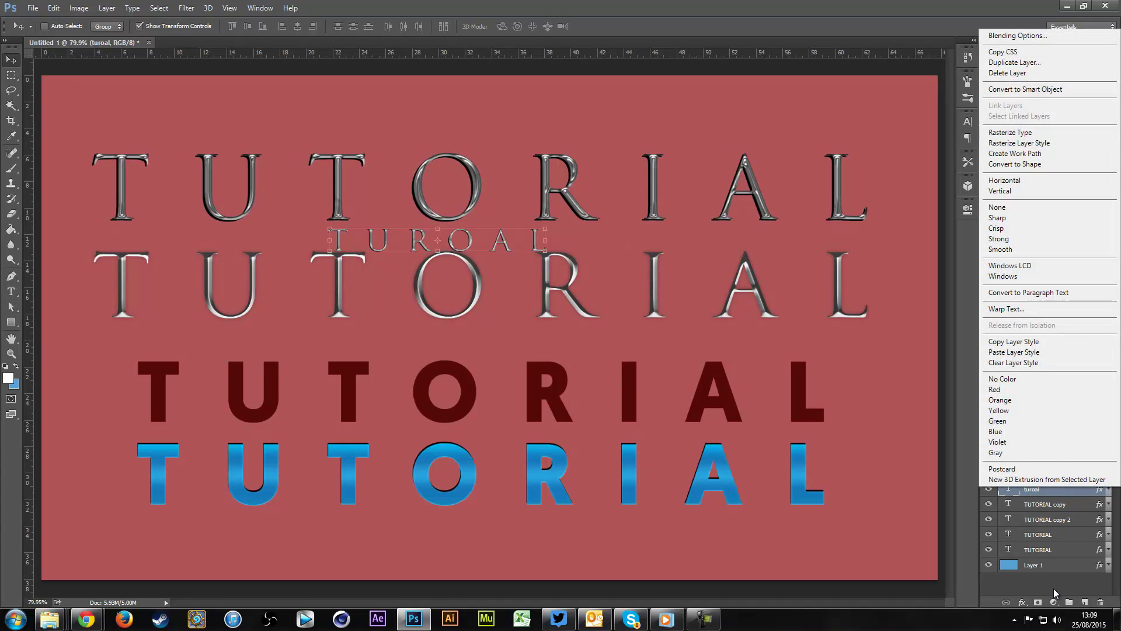
pyautogui.click(1001, 344)
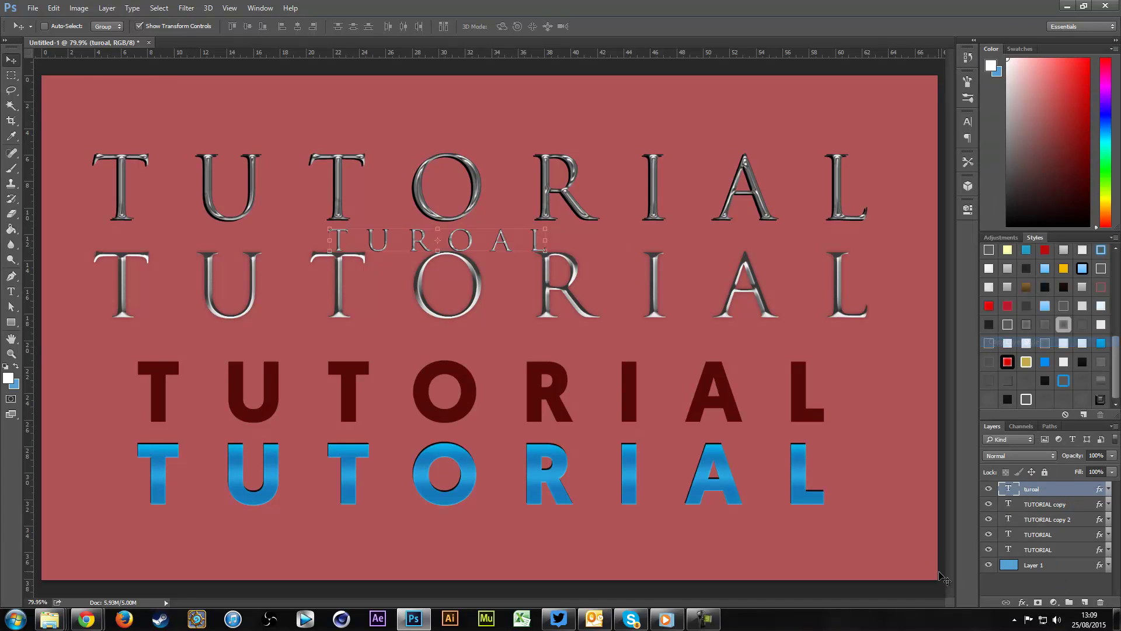
pyautogui.click(1057, 550)
pyautogui.rightClick(1069, 544)
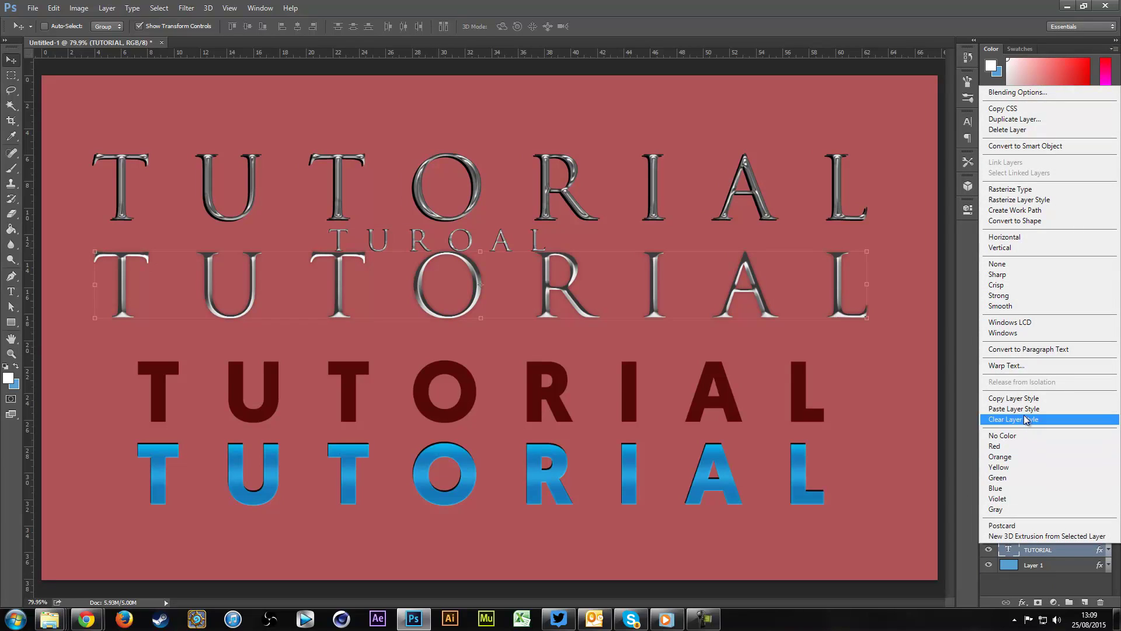
pyautogui.click(1022, 409)
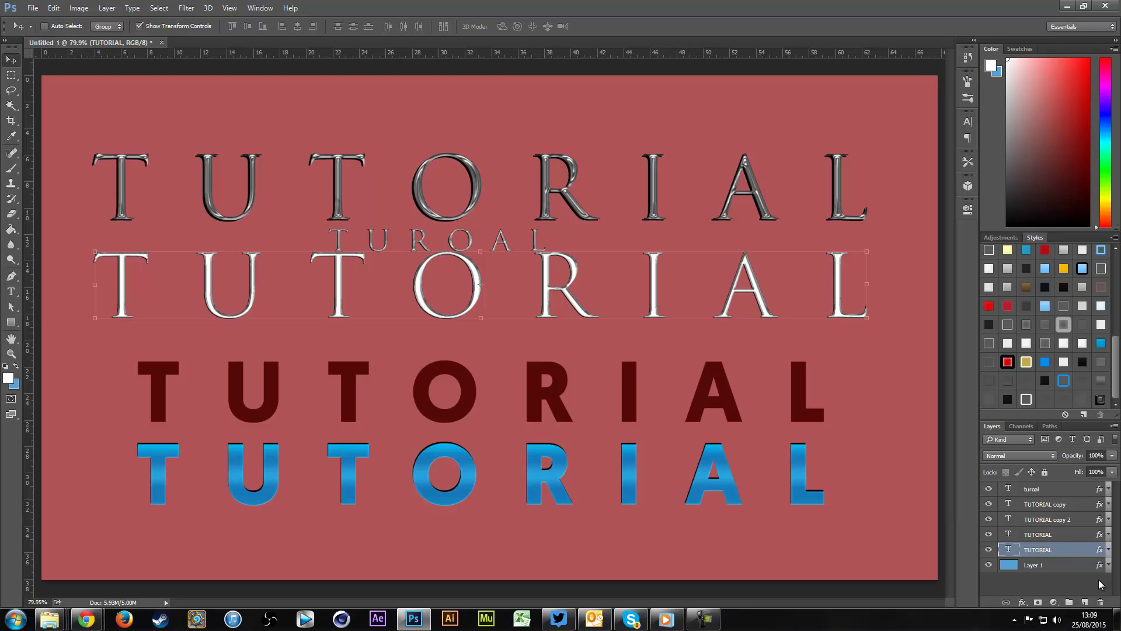
# View the style presets in the lower metallic TUTORIAL layer's Layer Style settings, cancel without changes and deselect the layer
pyautogui.doubleClick(1023, 549)
pyautogui.click(724, 76)
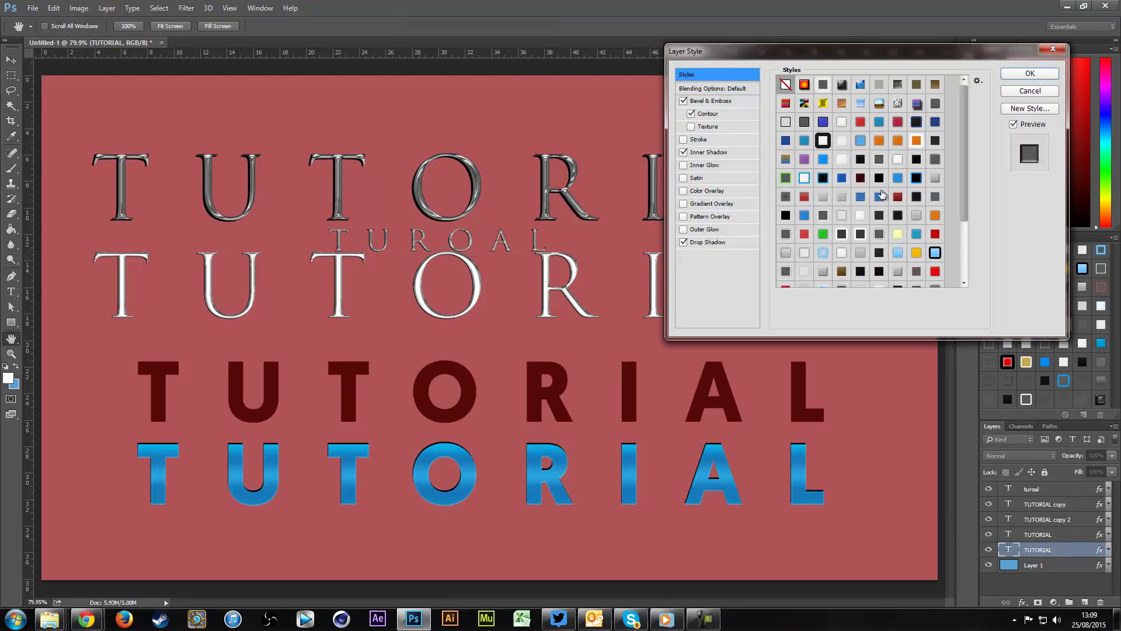
pyautogui.click(1026, 93)
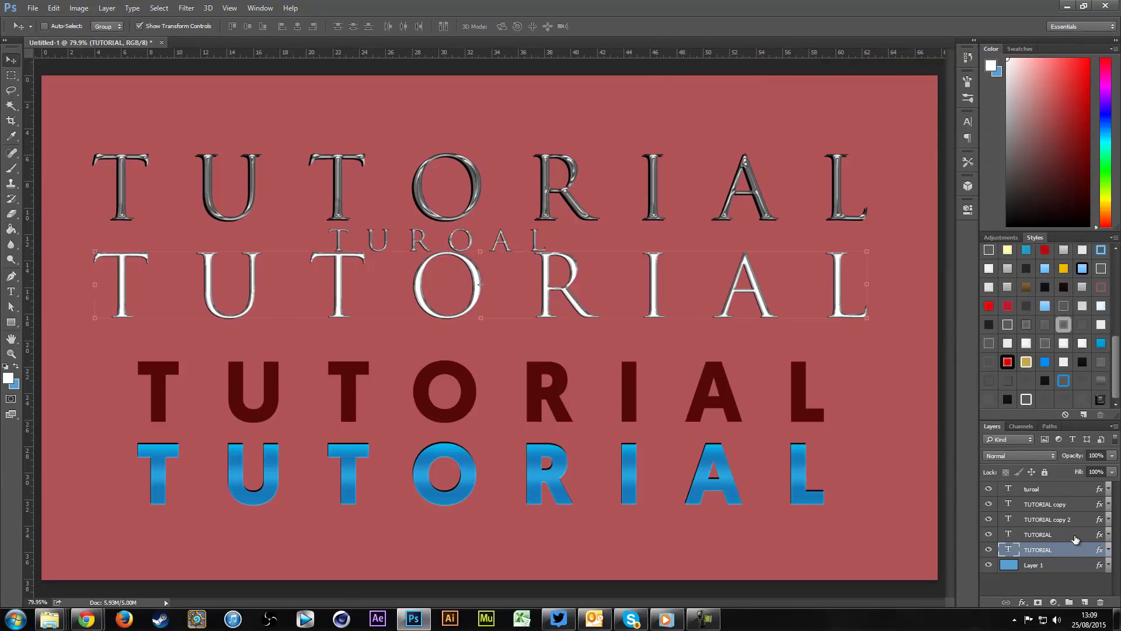
pyautogui.click(1016, 584)
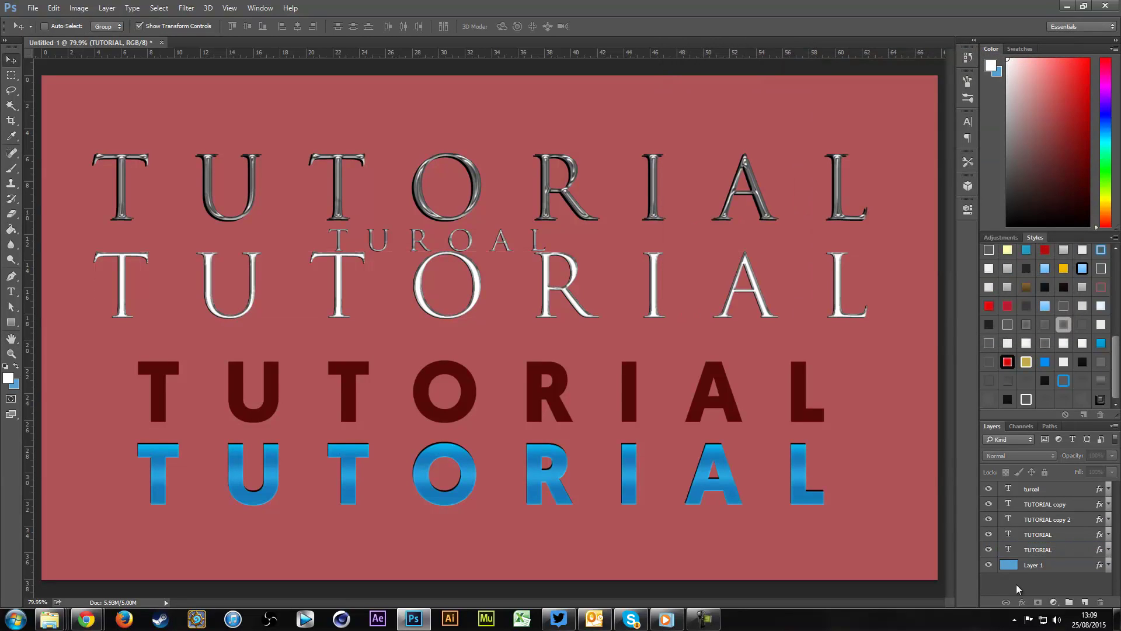